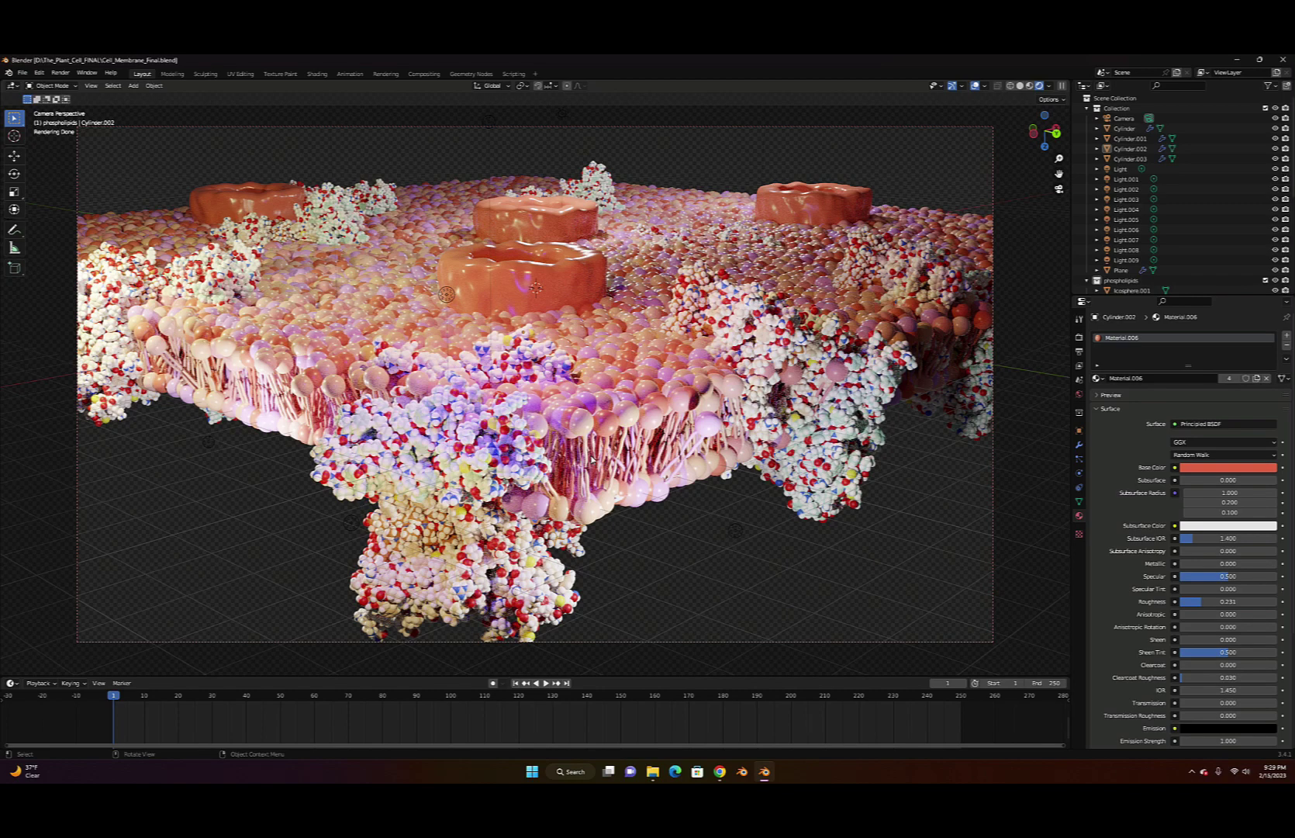
Look around the finished membrane render, then call up the new-file templates with Ctrl+N
middle_click_drag(591, 460, 574, 461)
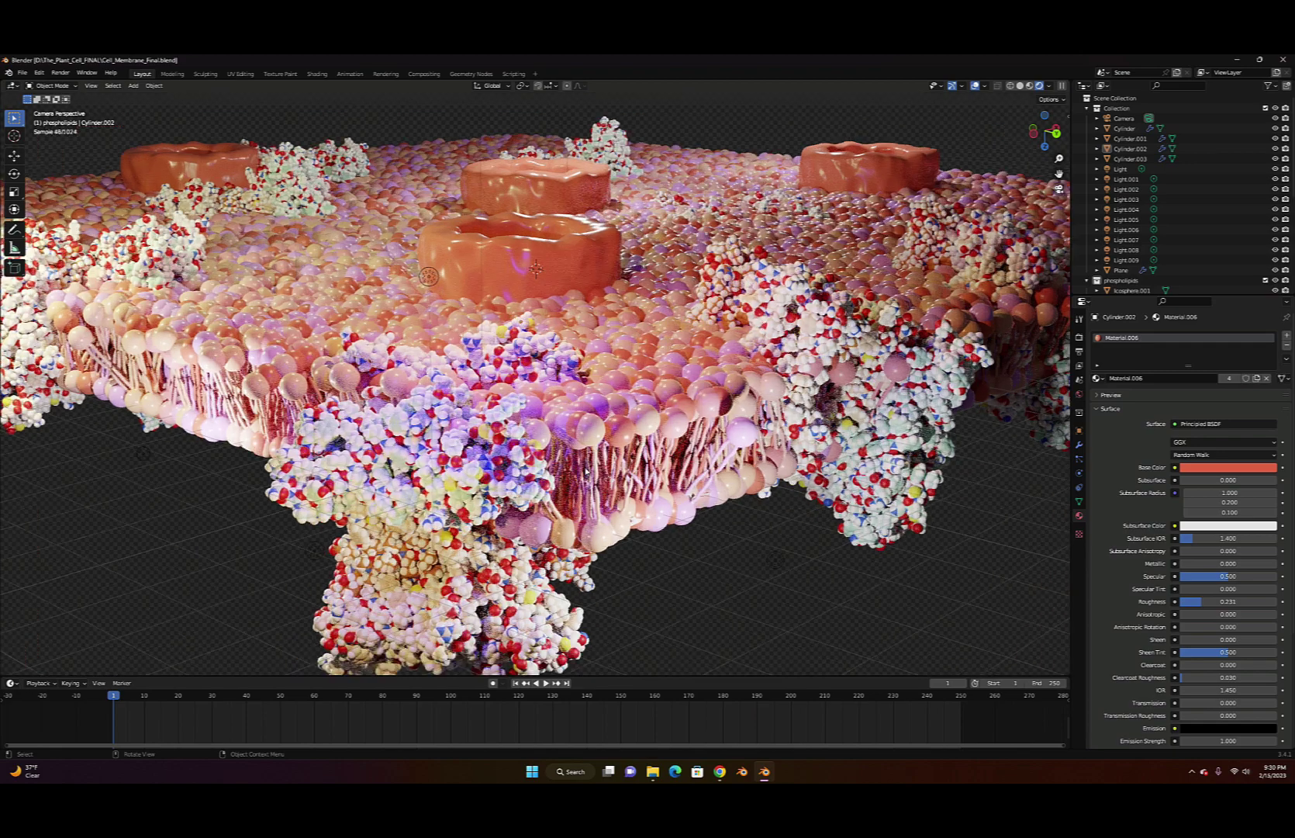
mouse_move(489, 460)
middle_mouse_down()
mouse_move(572, 387)
mouse_move(547, 435)
middle_mouse_up()
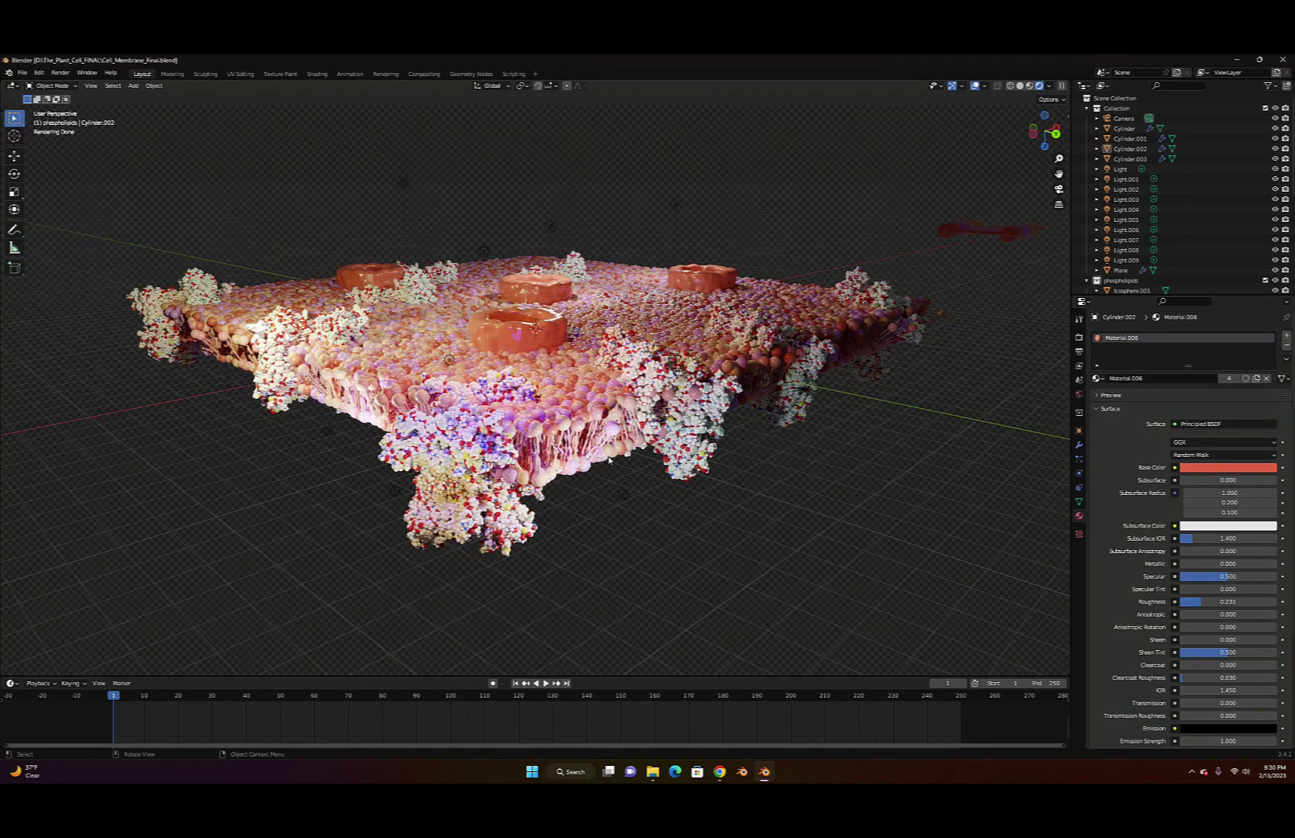
scroll(591, 464, "up", 2)
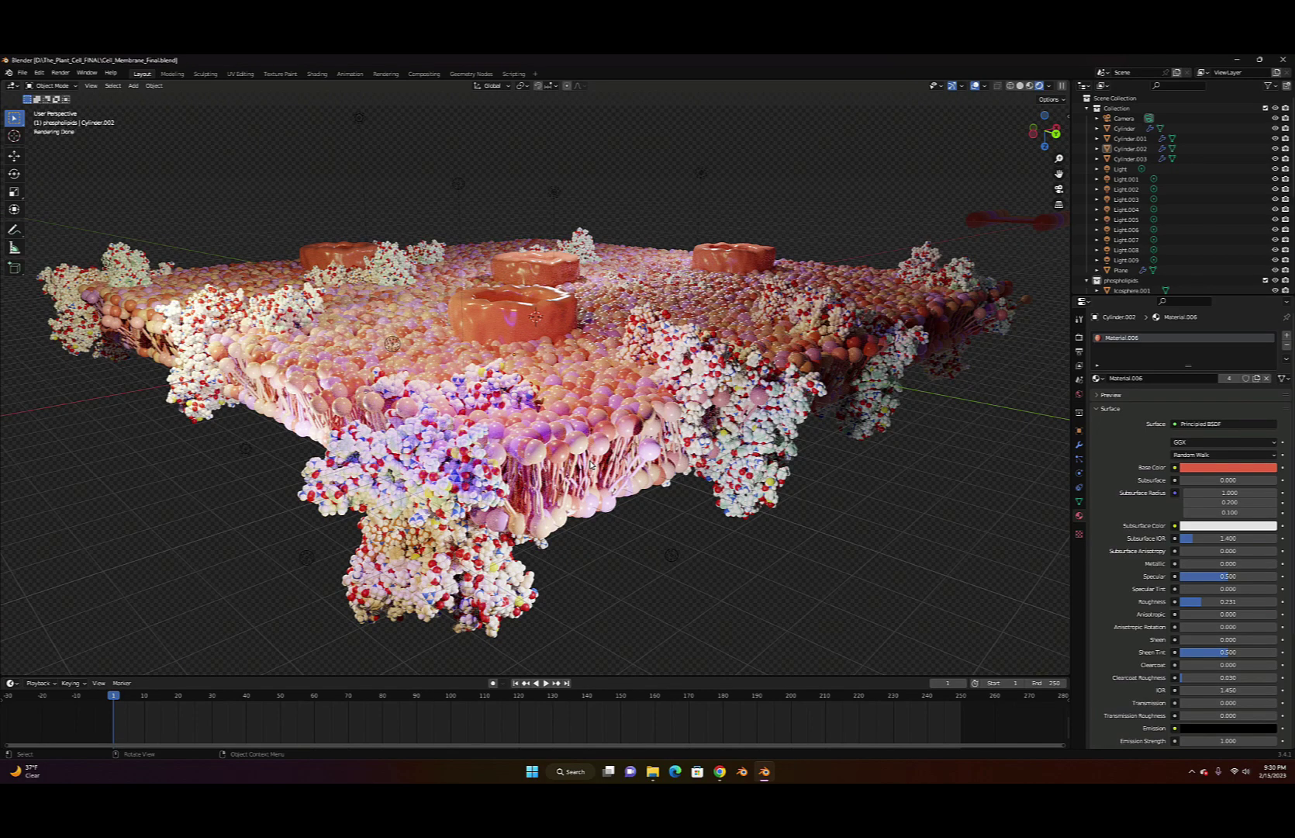
key("ctrl")
key("ctrl+n")
Start a General scene, delete the default cube and switch to front orthographic view
left_click(591, 464)
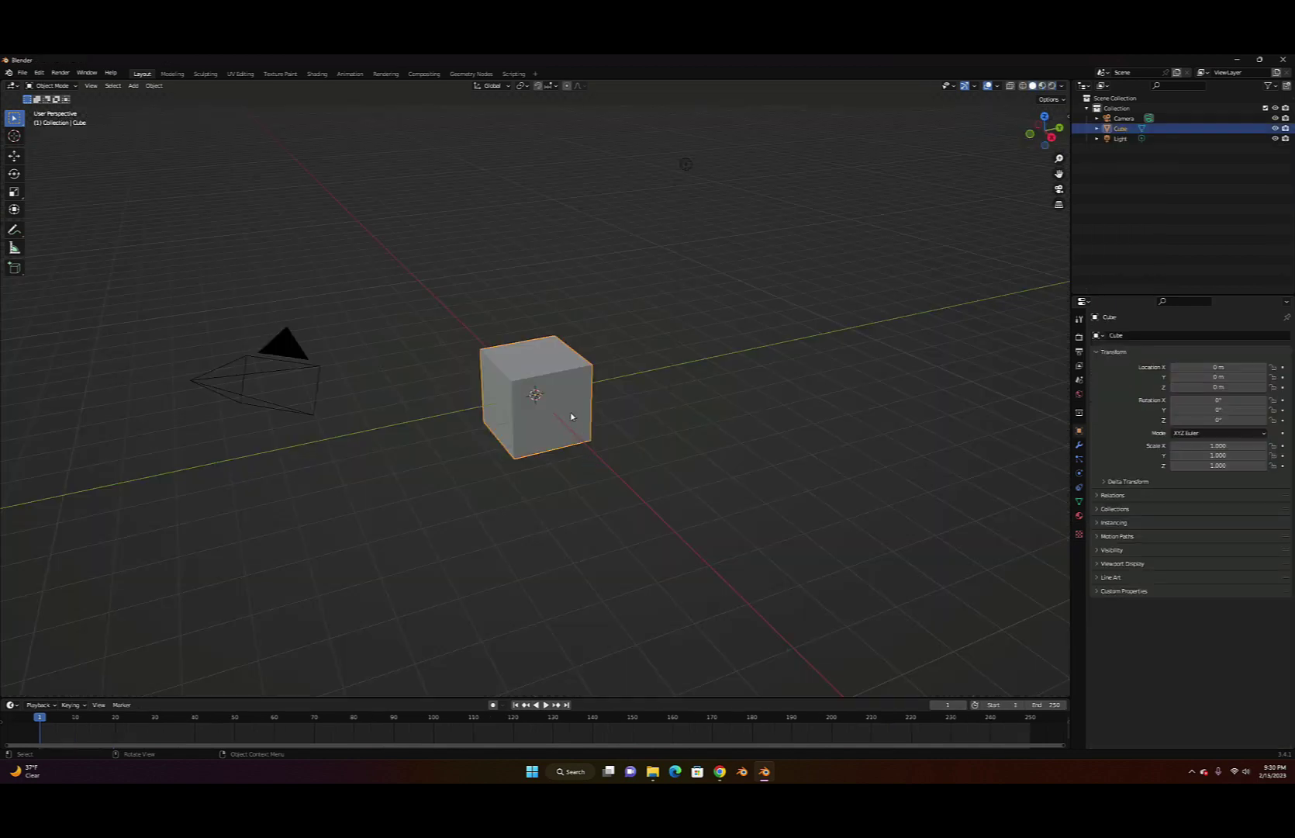
key("x")
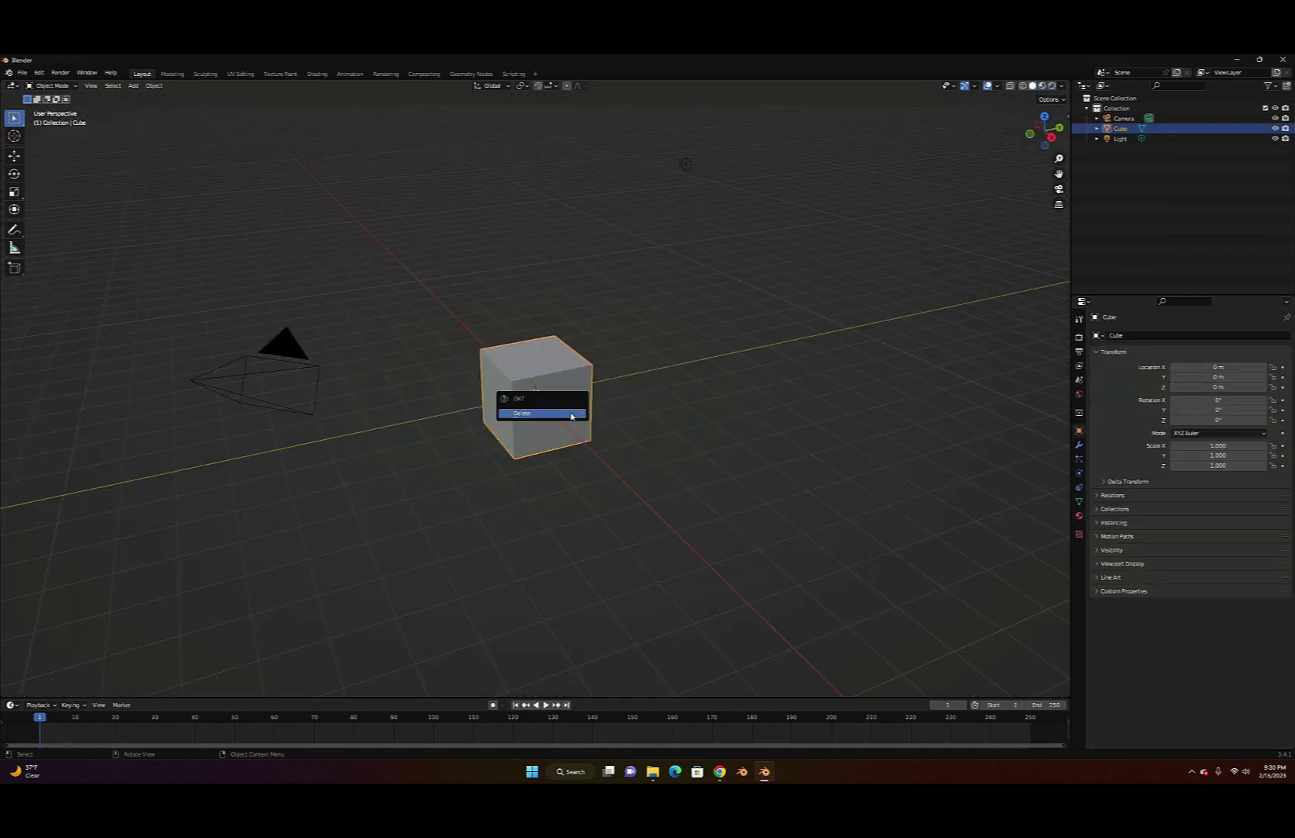
left_click(571, 417)
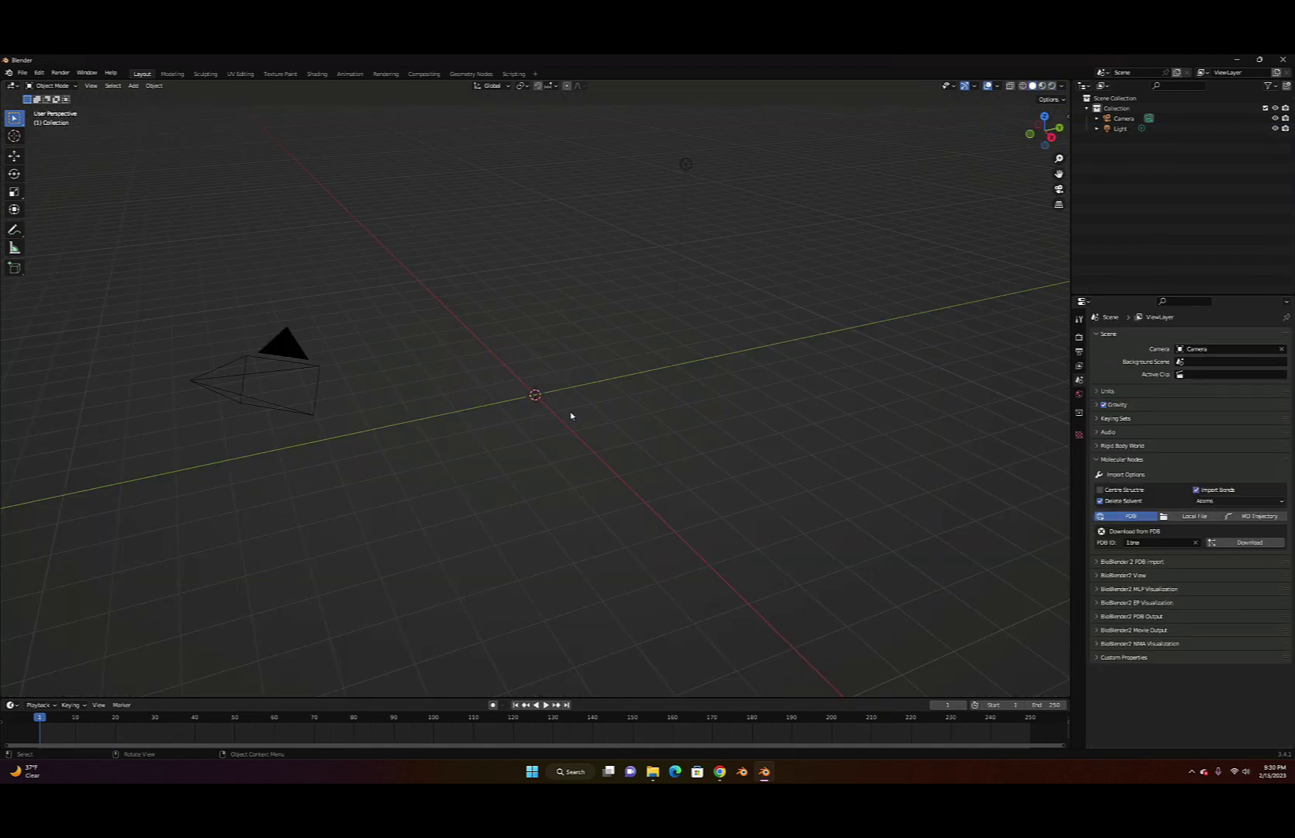
key("grave")
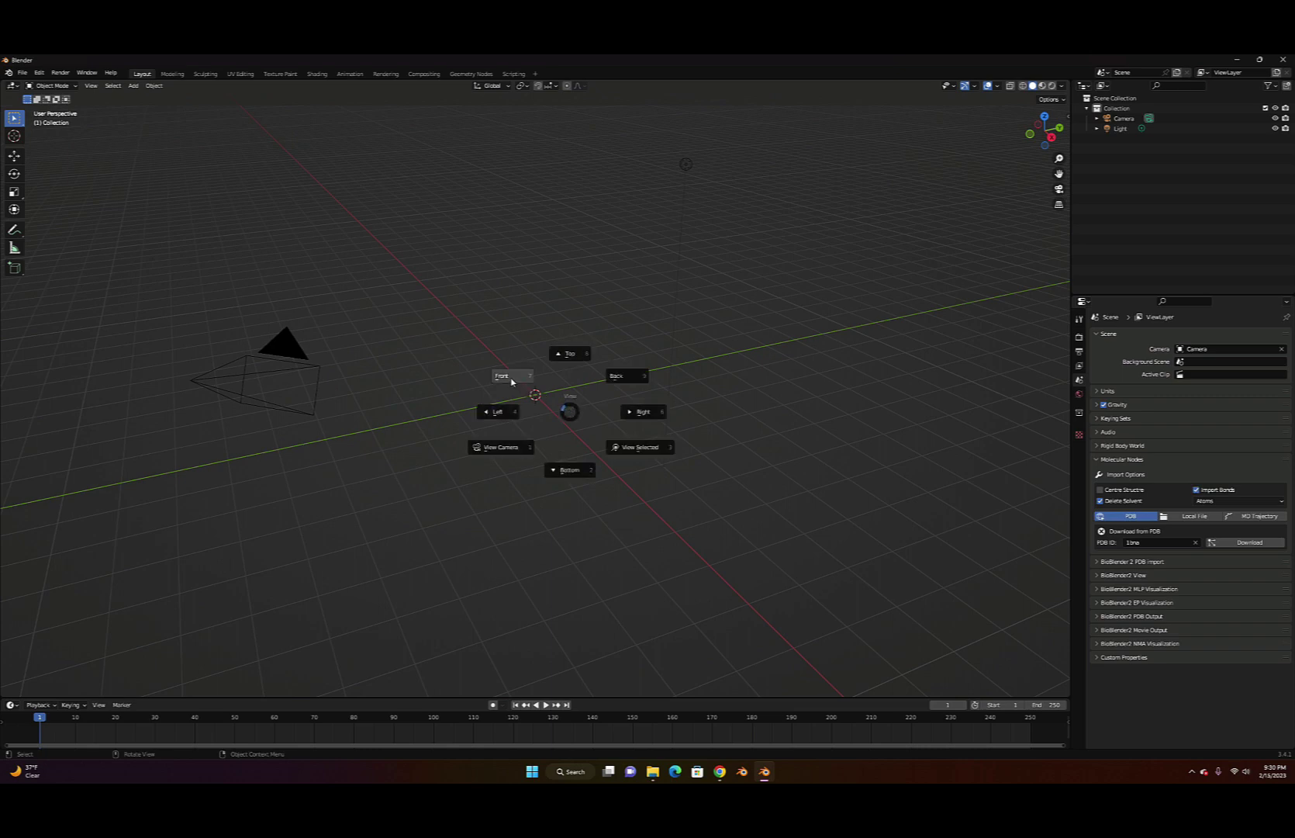
left_click(511, 381)
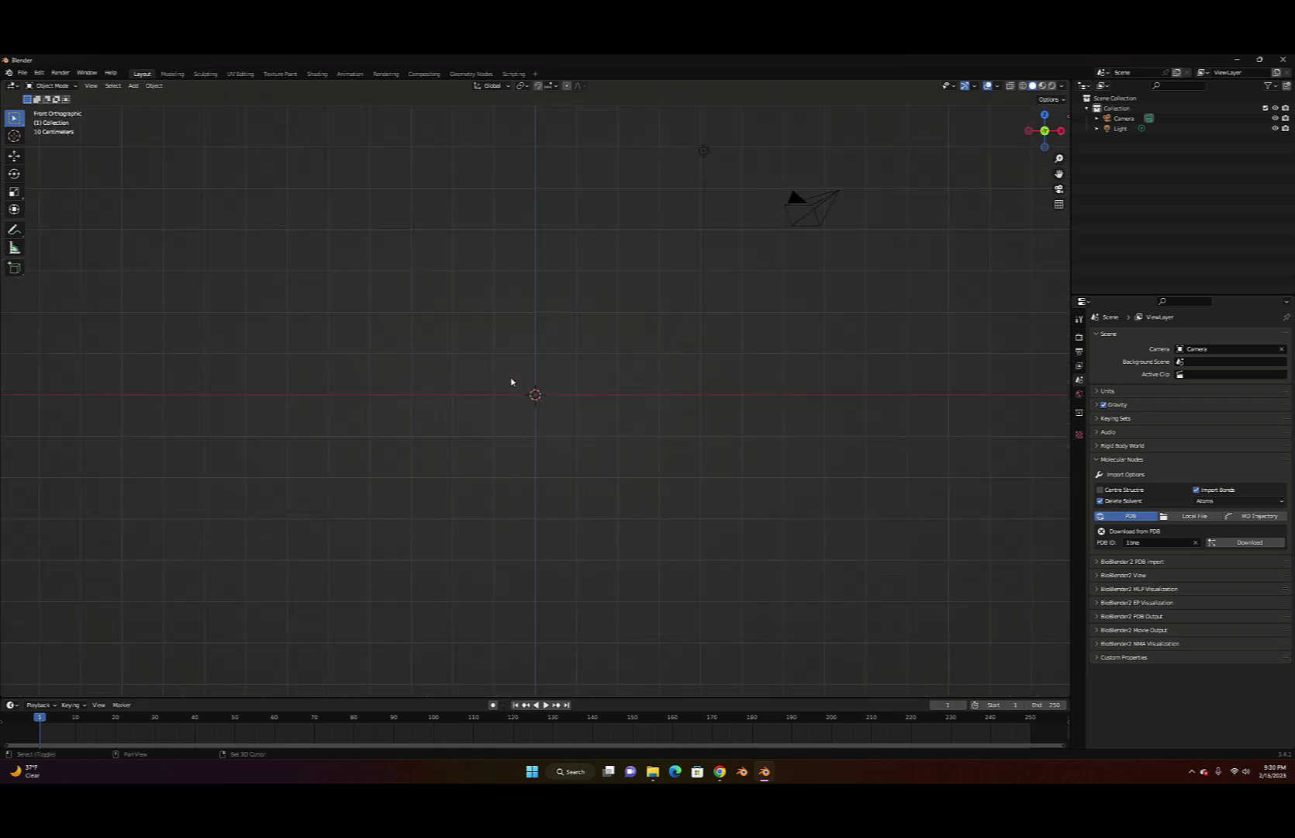
Add an ico sphere at the origin with 3 subdivisions and enter Edit Mode
key("shift+a")
mouse_move(511, 381)
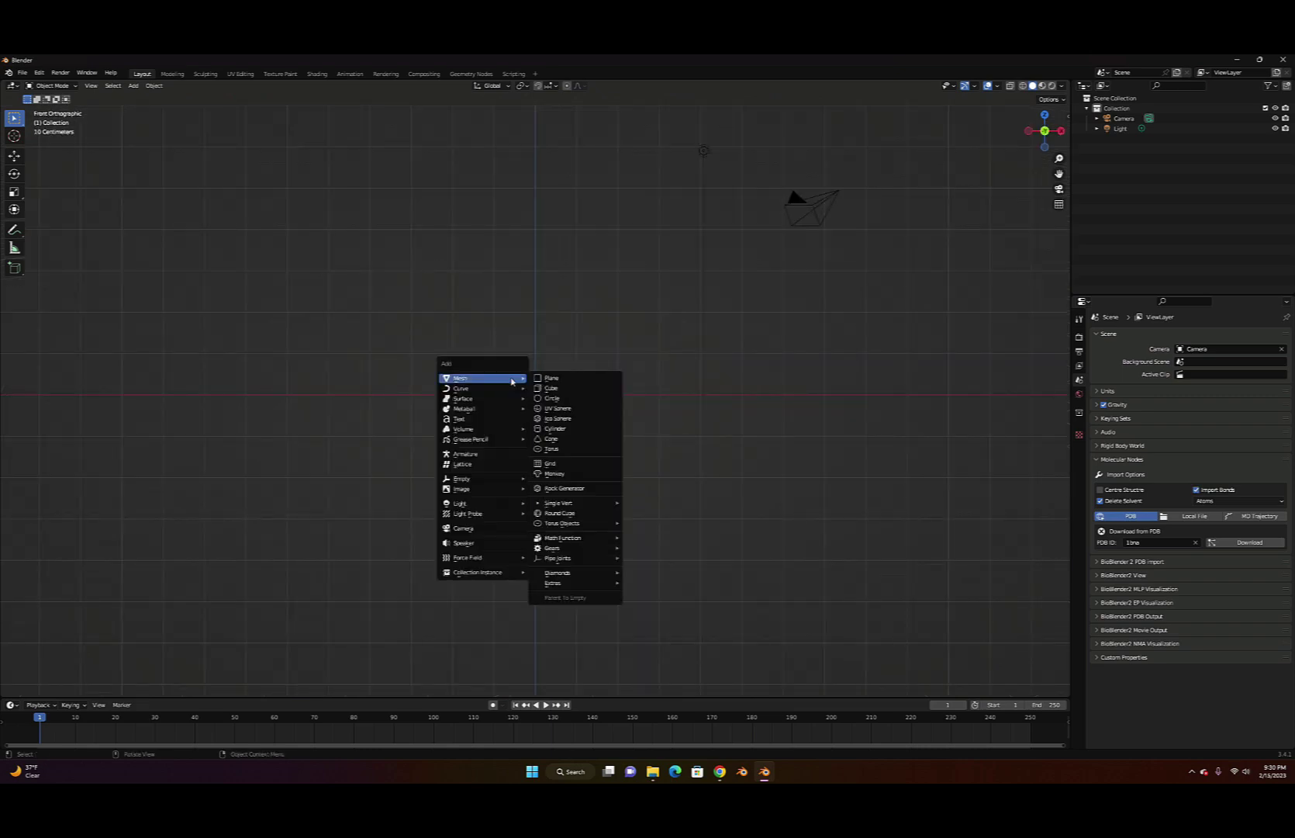
left_click(574, 419)
left_click(61, 688)
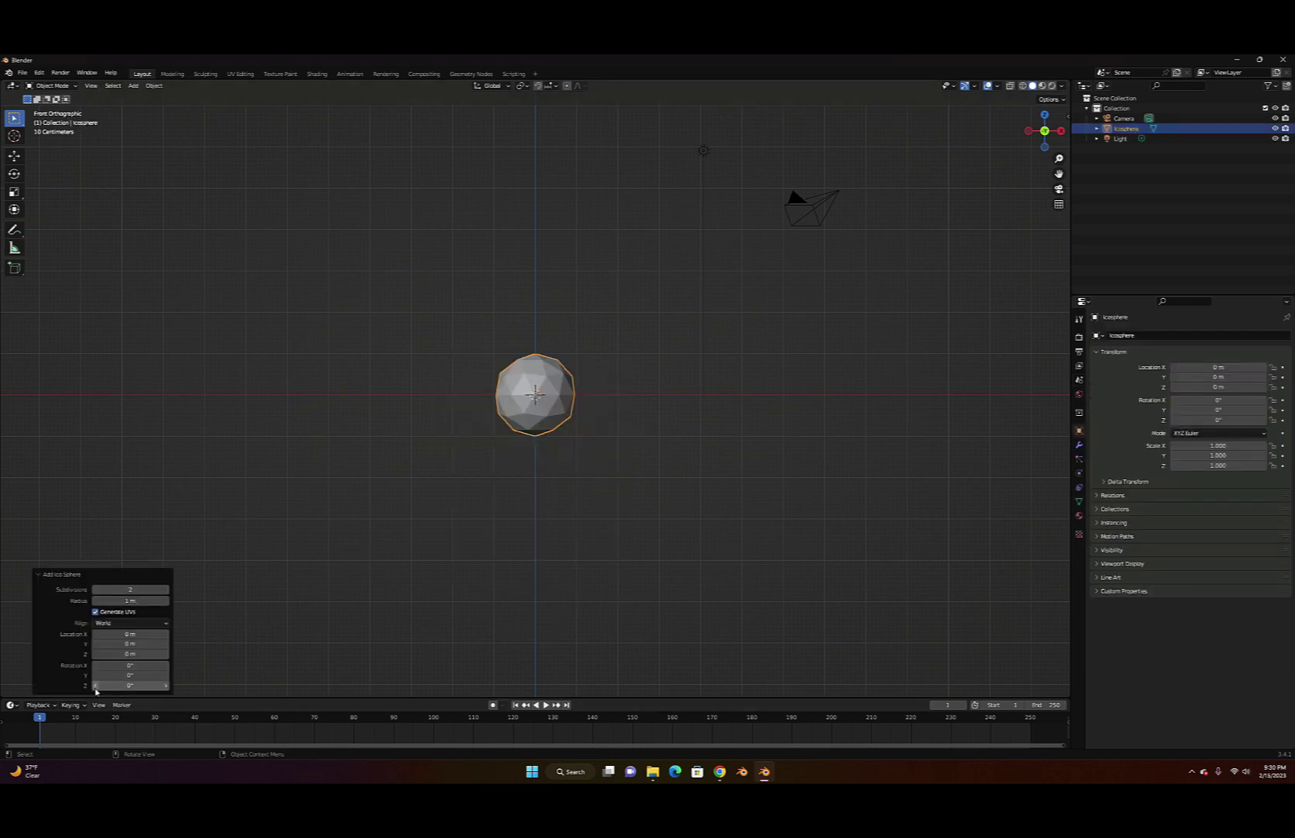
left_click(166, 589)
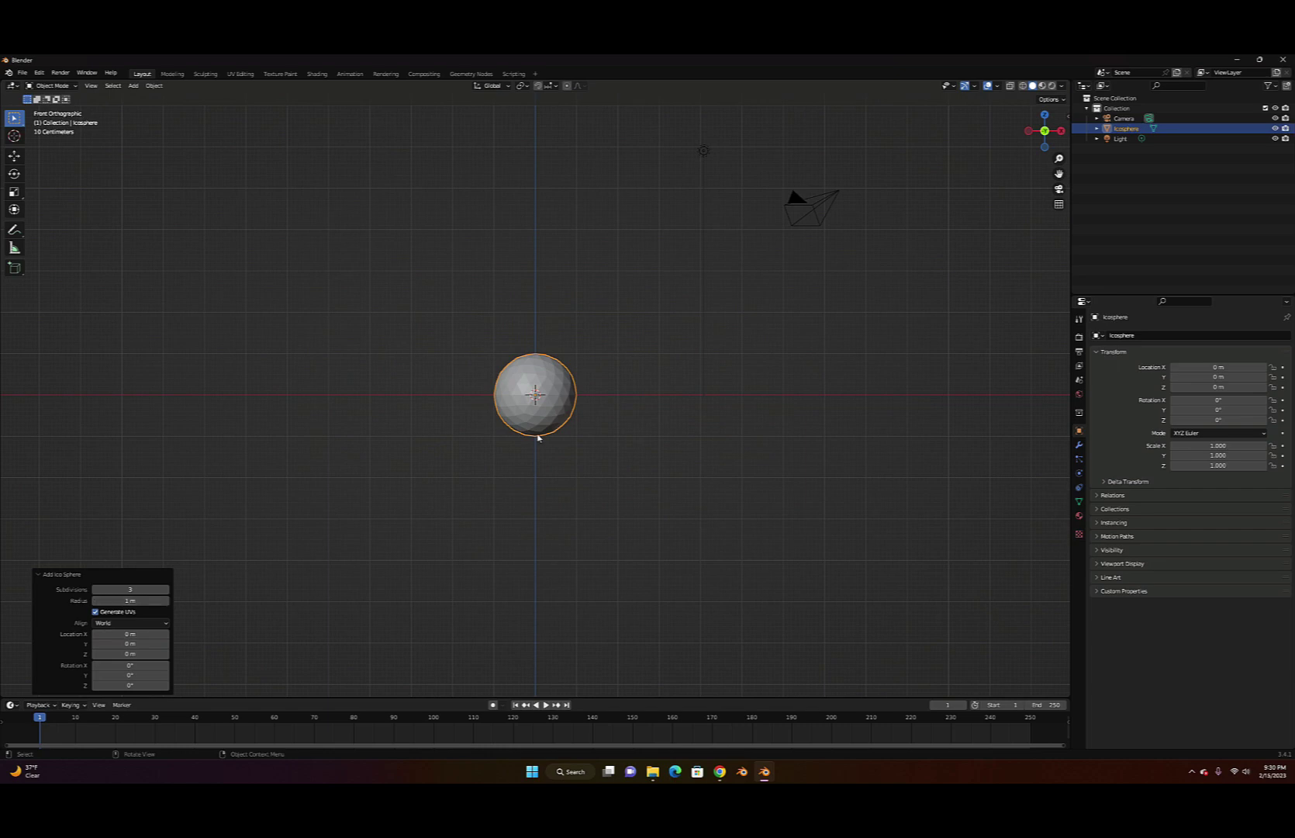
key("Tab")
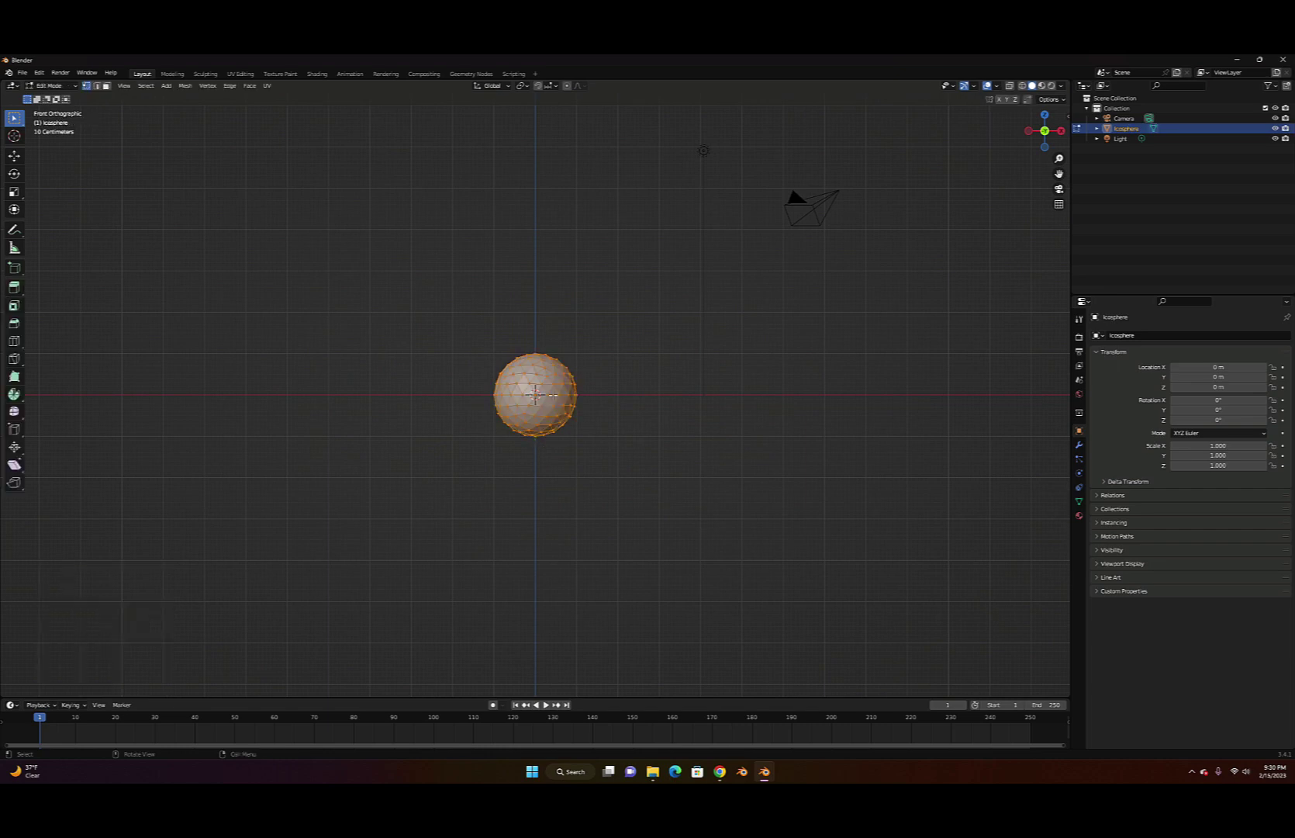
In face select mode, select two hexagonal face patches on the sphere's side
scroll(552, 395, "up", 7)
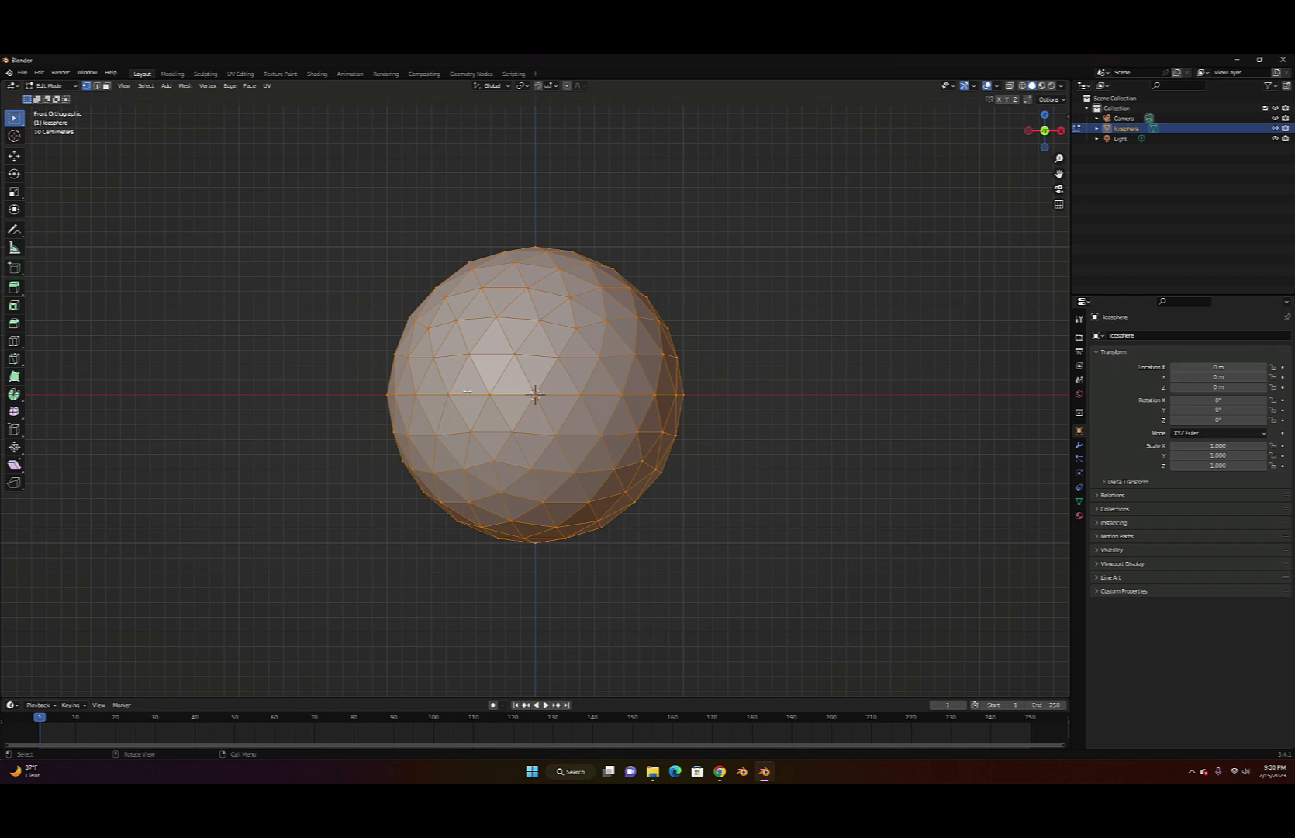
left_click(444, 390)
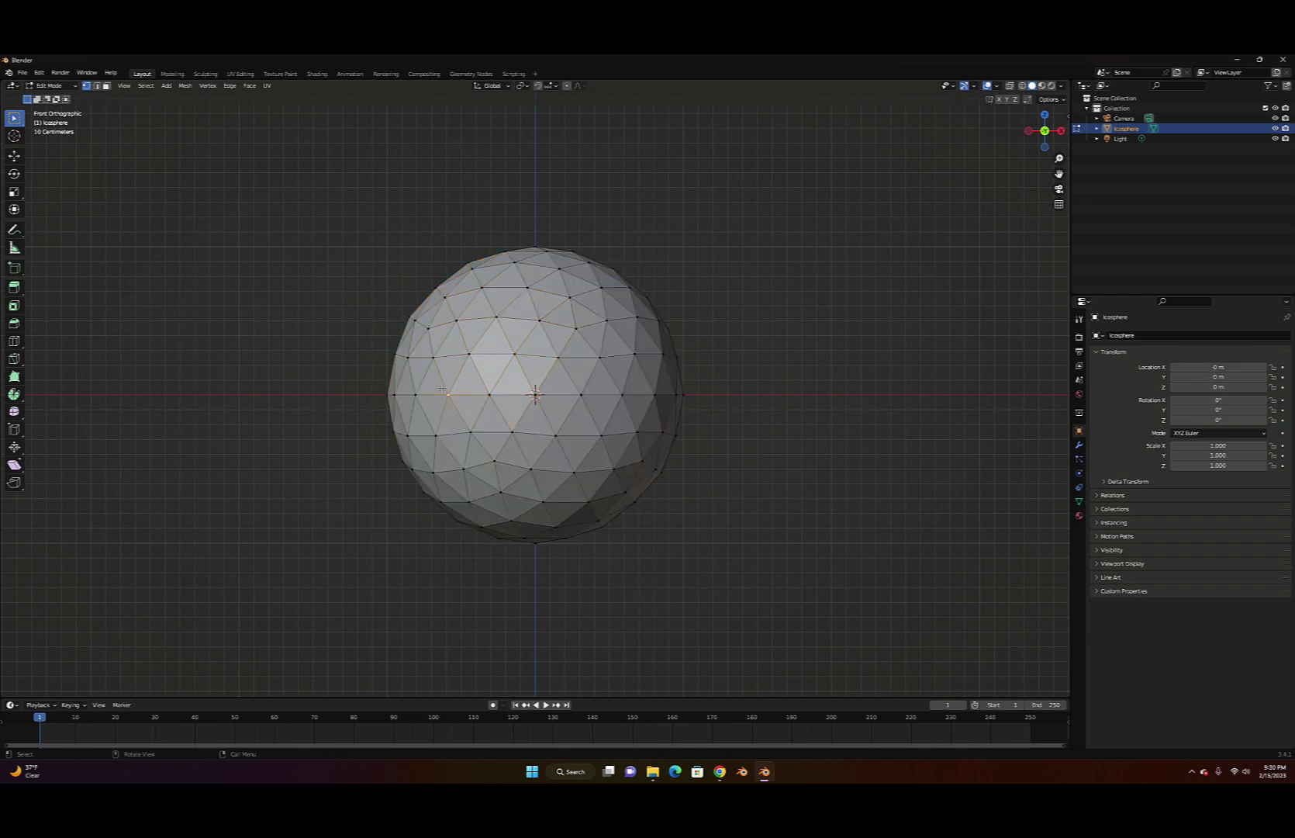
left_click(107, 87)
left_click(454, 398)
left_click(630, 397, "shift")
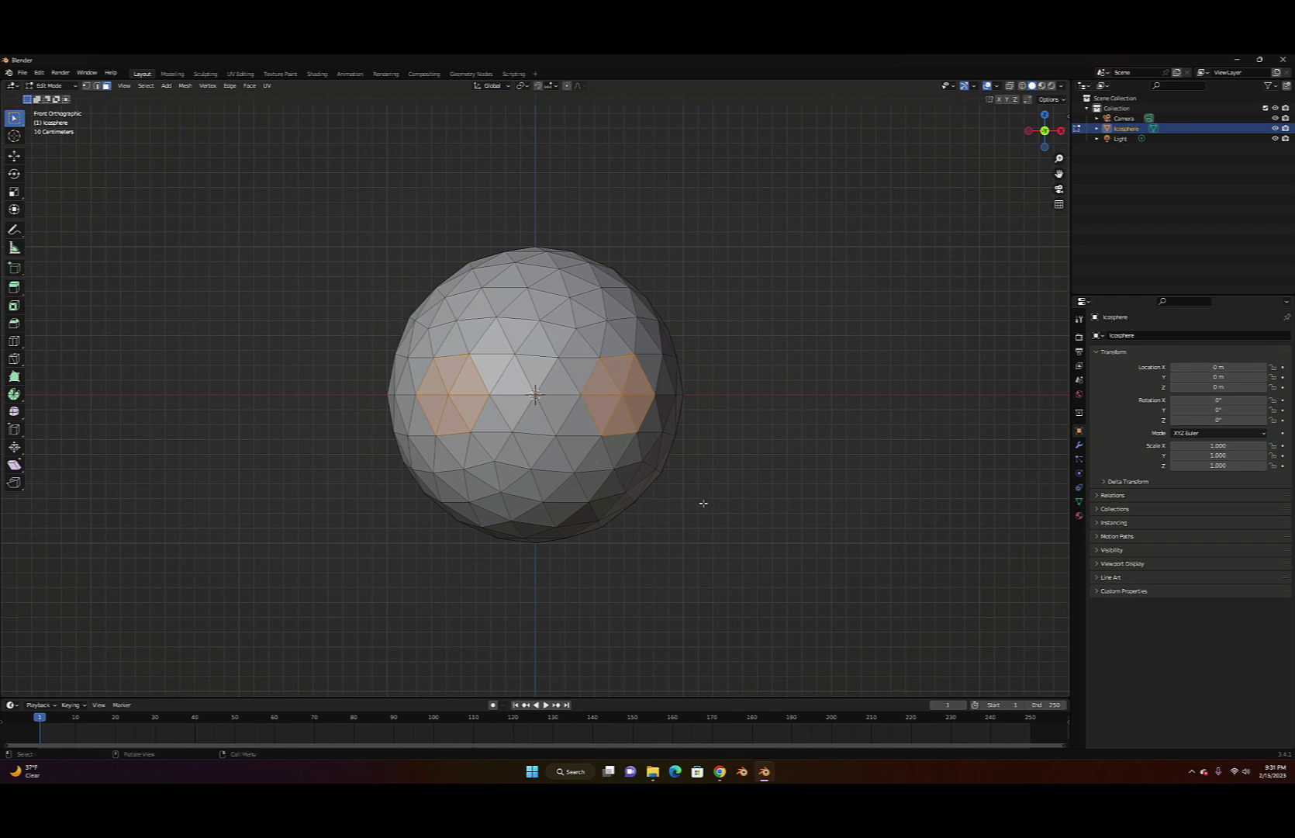
middle_click_drag(701, 544, 810, 549)
Extrude the two hexagonal patches outward about 0.67 m into prisms
key("e")
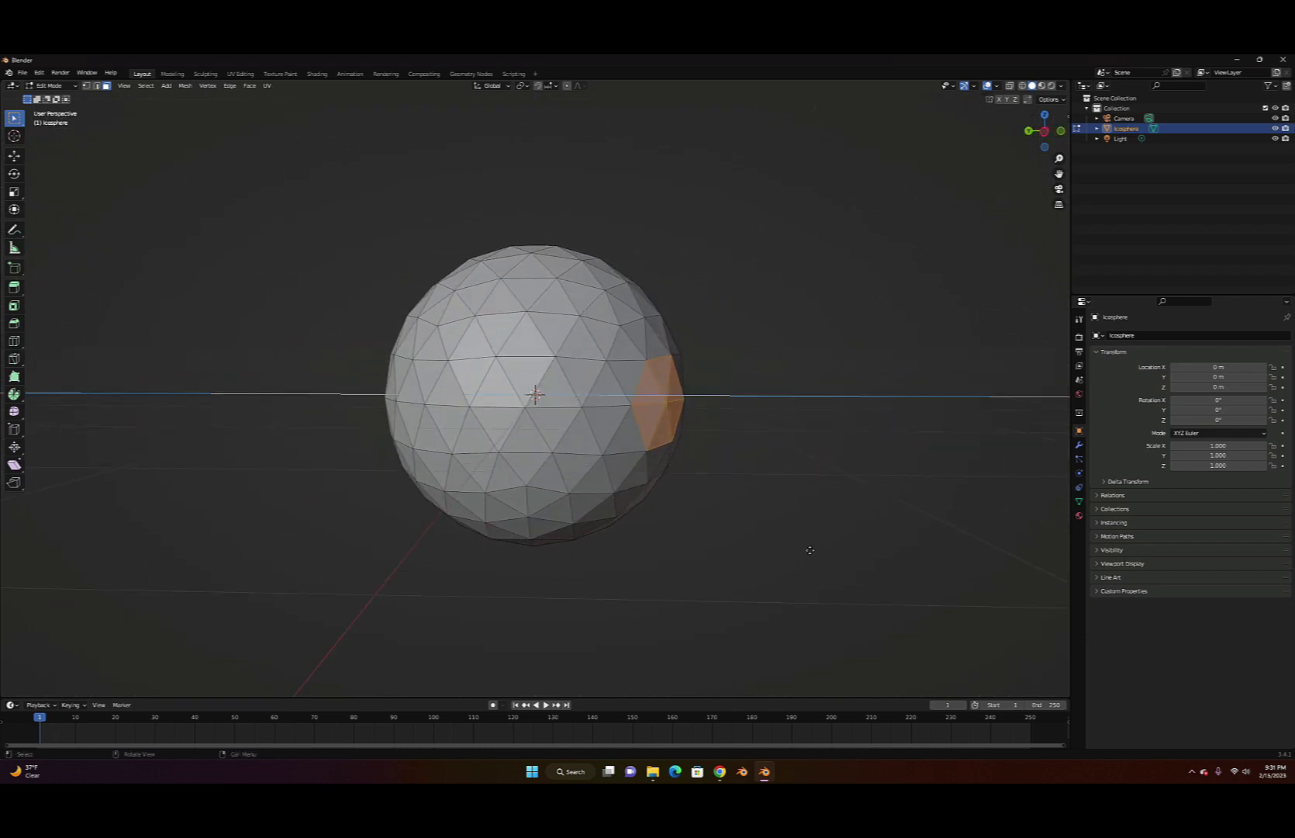
left_click(908, 567)
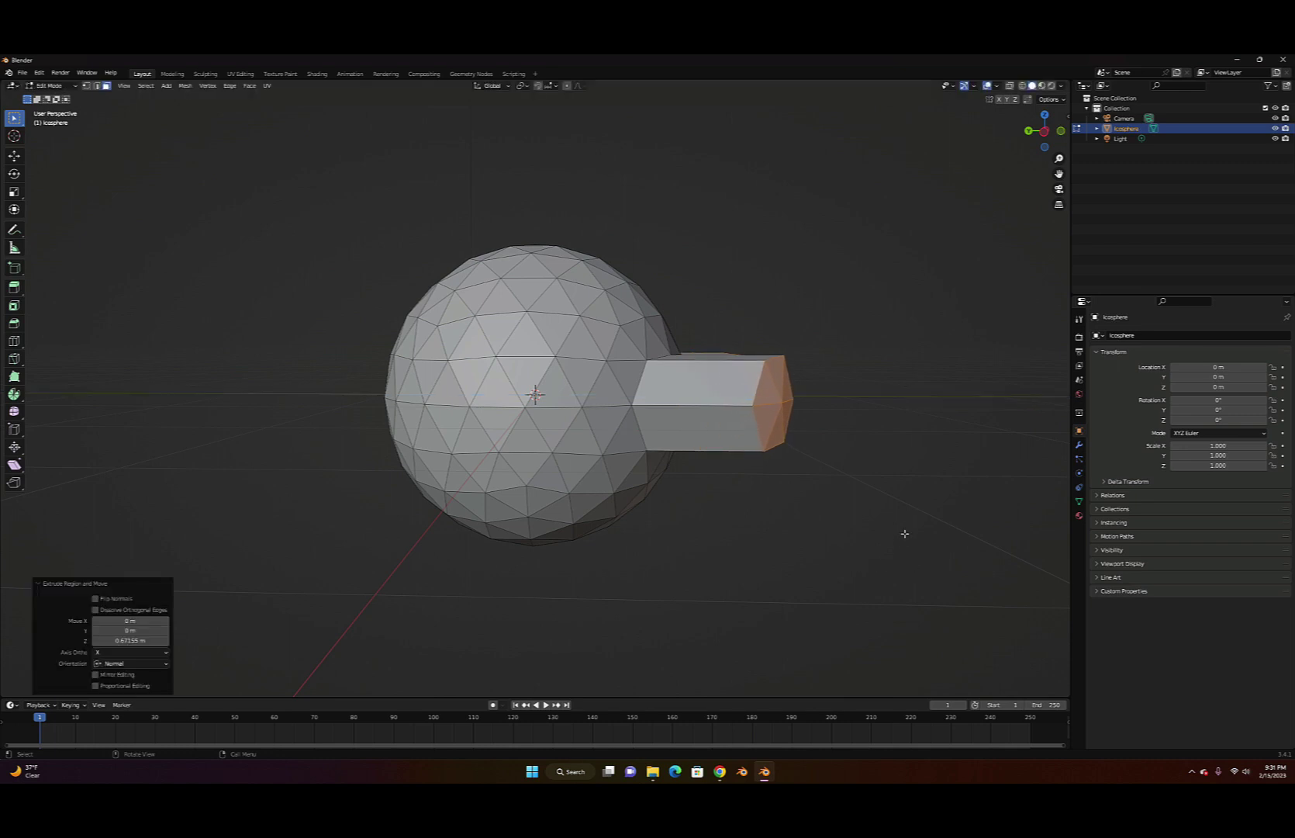
middle_click_drag(905, 533, 895, 546)
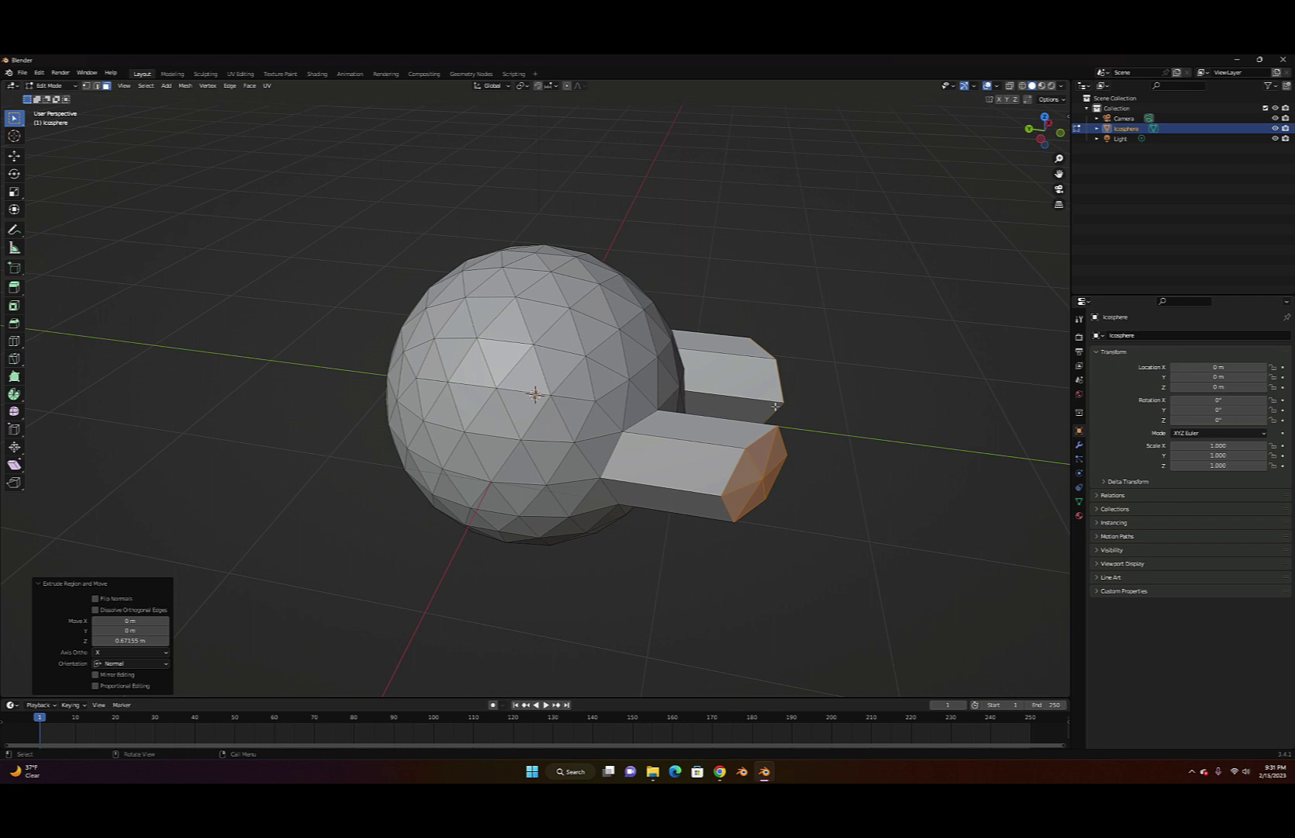
Scale the prism end faces to 0 along Y to flatten them
key("s")
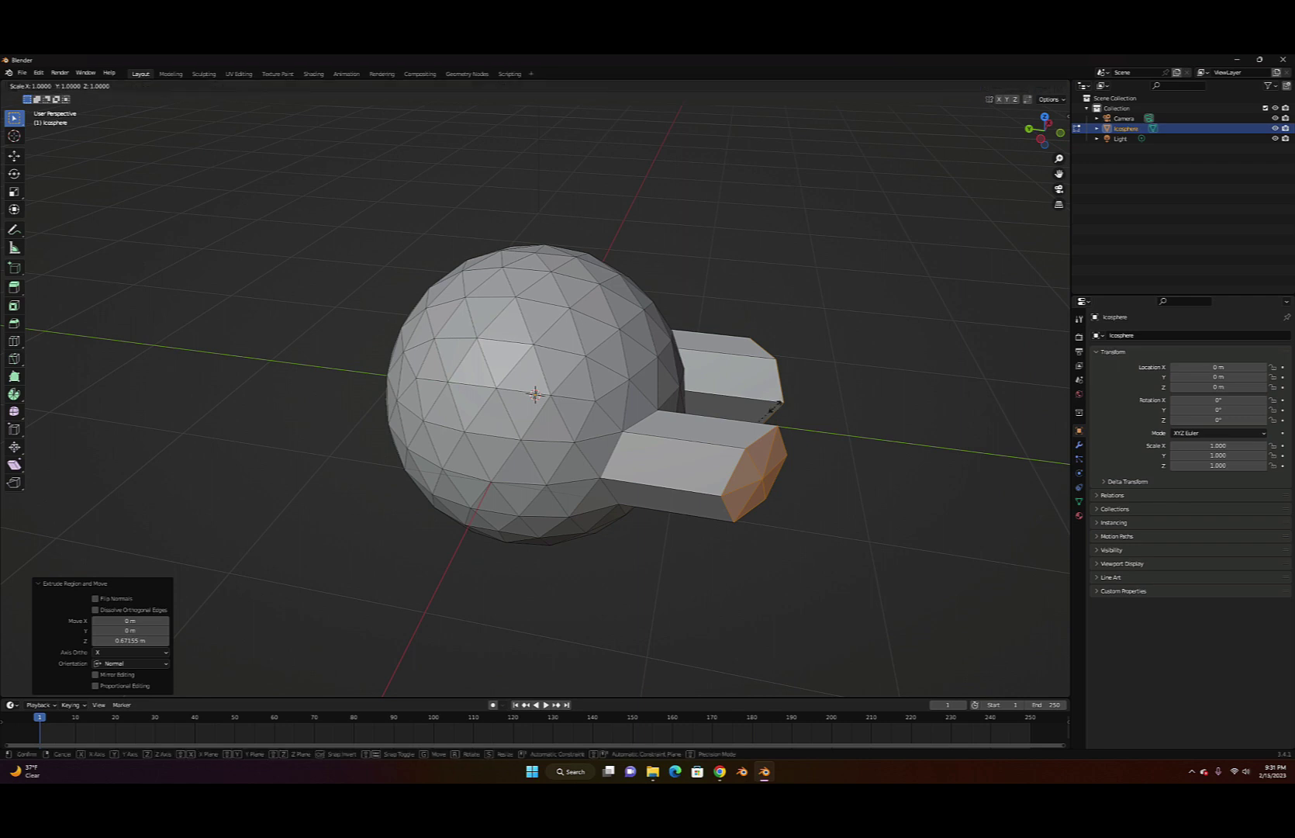
key("y")
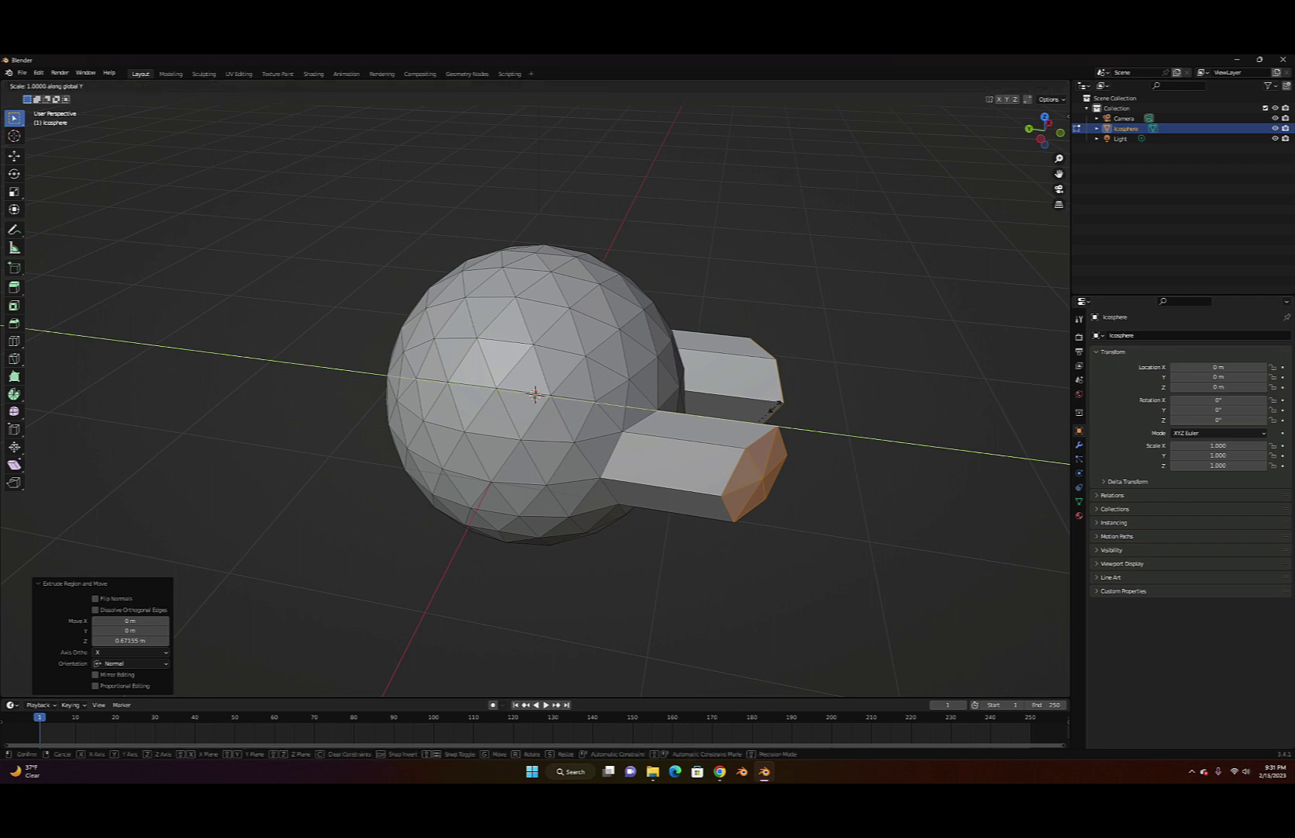
type("0")
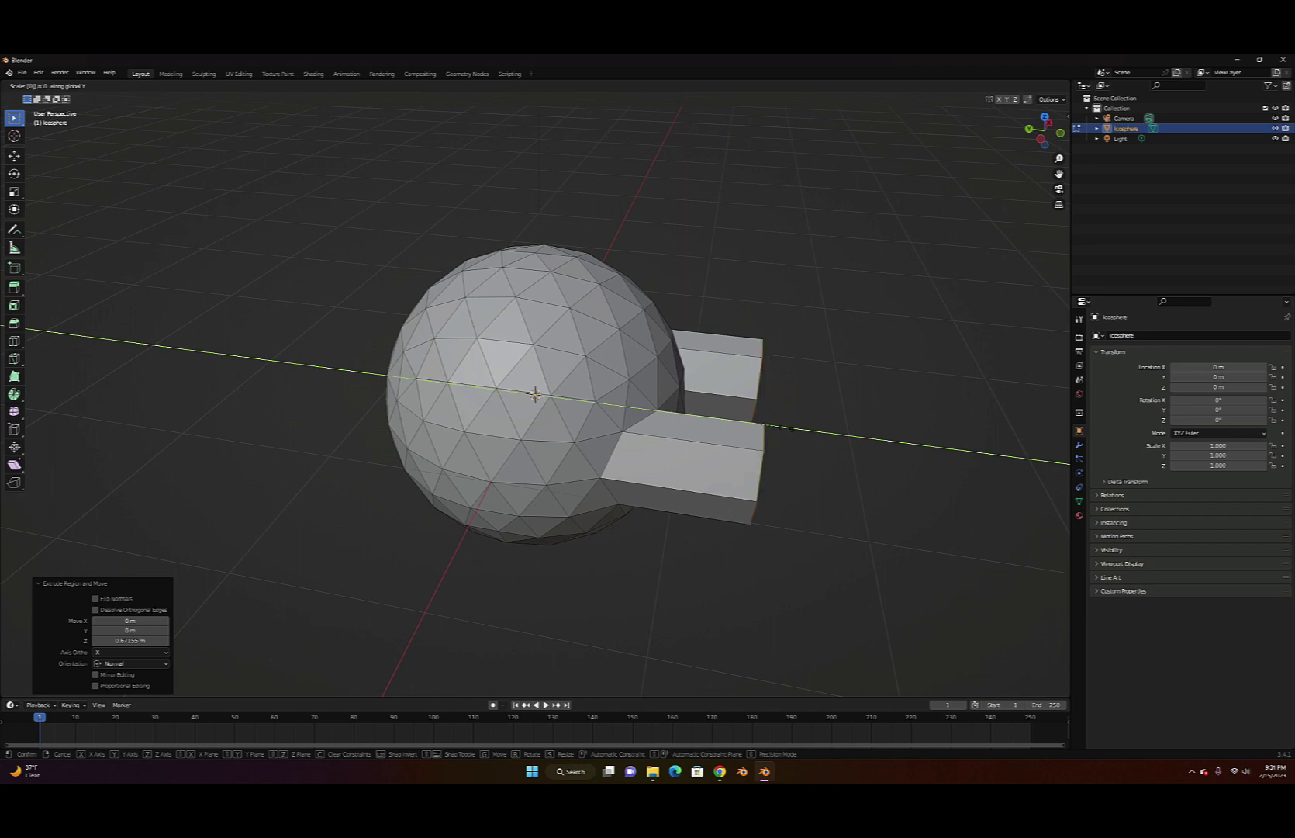
key("Return")
middle_click_drag(824, 454, 813, 437)
scroll(813, 437, "down", 4)
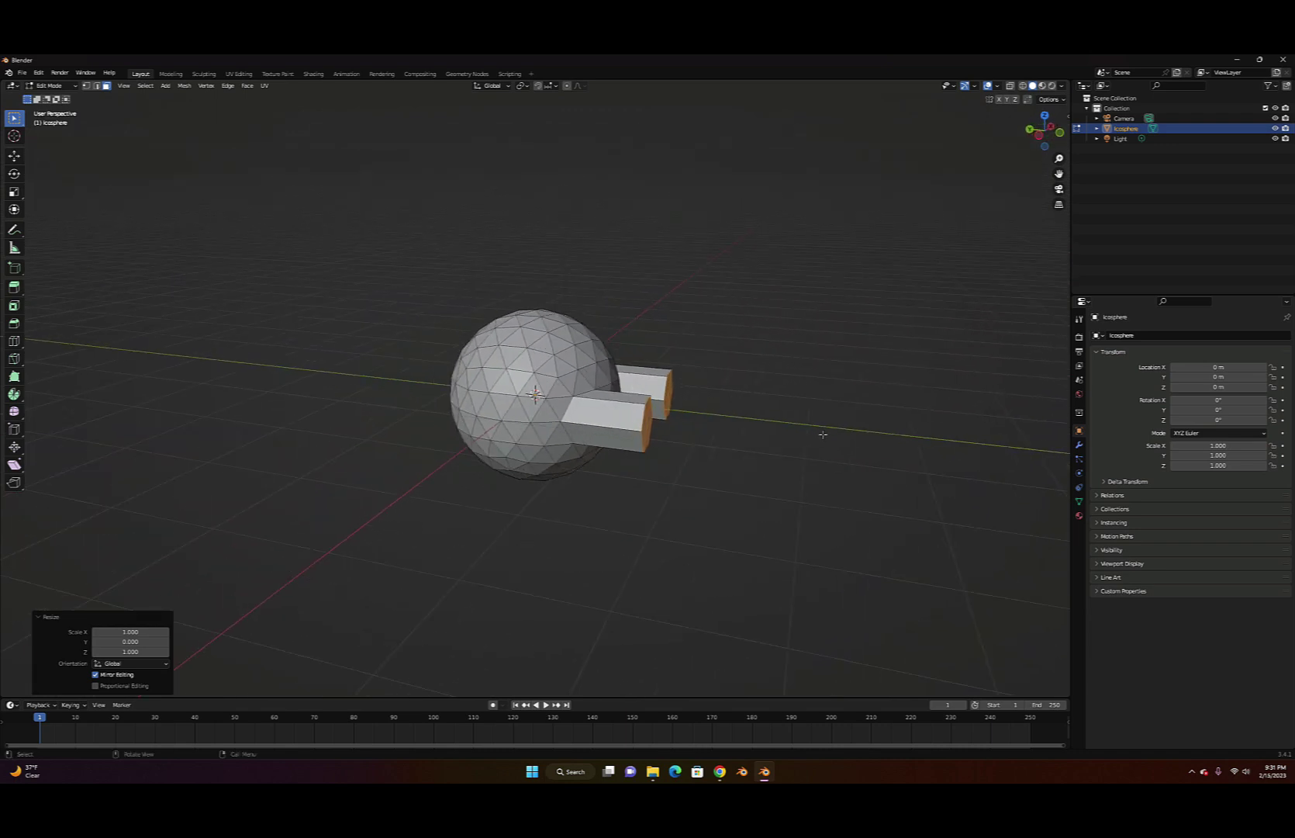
Extrude the prism ends three more times, lengthening the prongs about 1.1 m
middle_click_drag(823, 434, 840, 466)
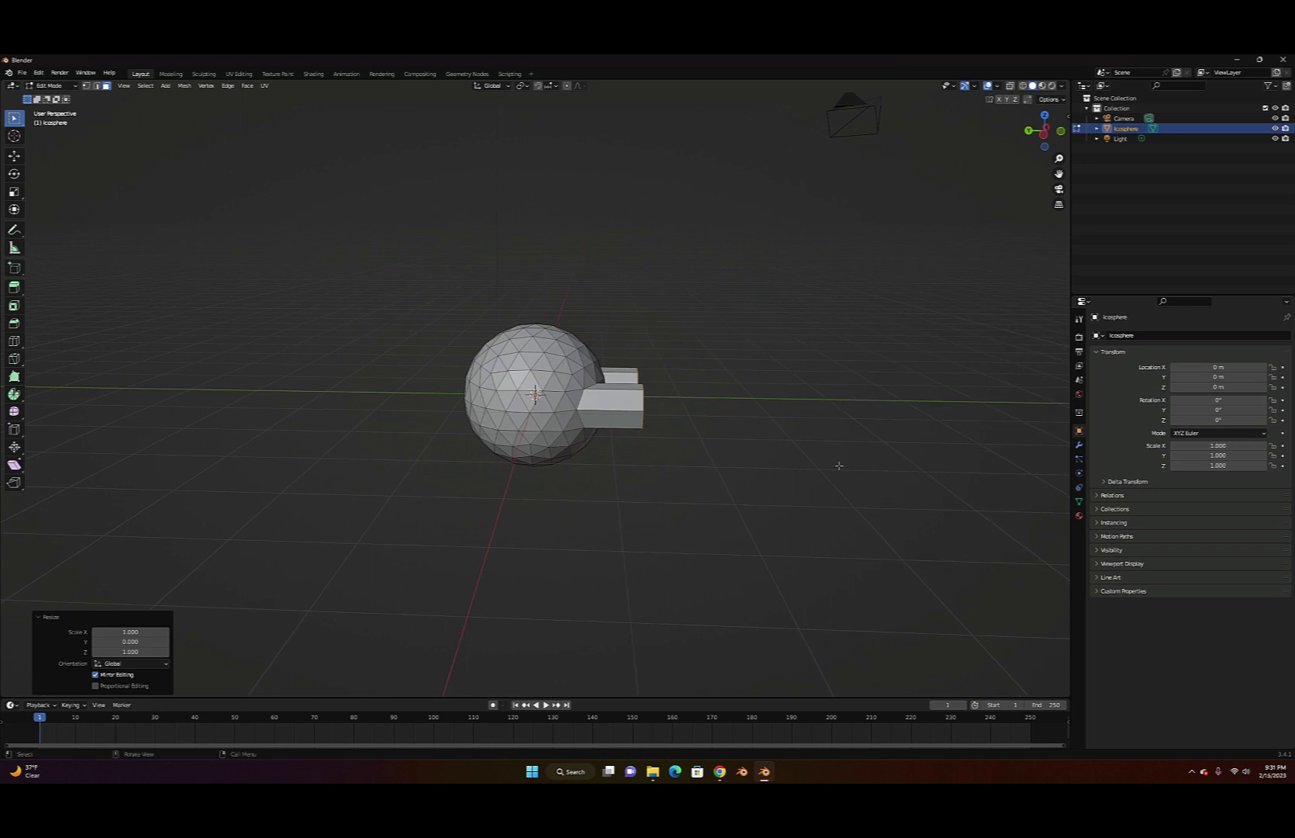
key("e")
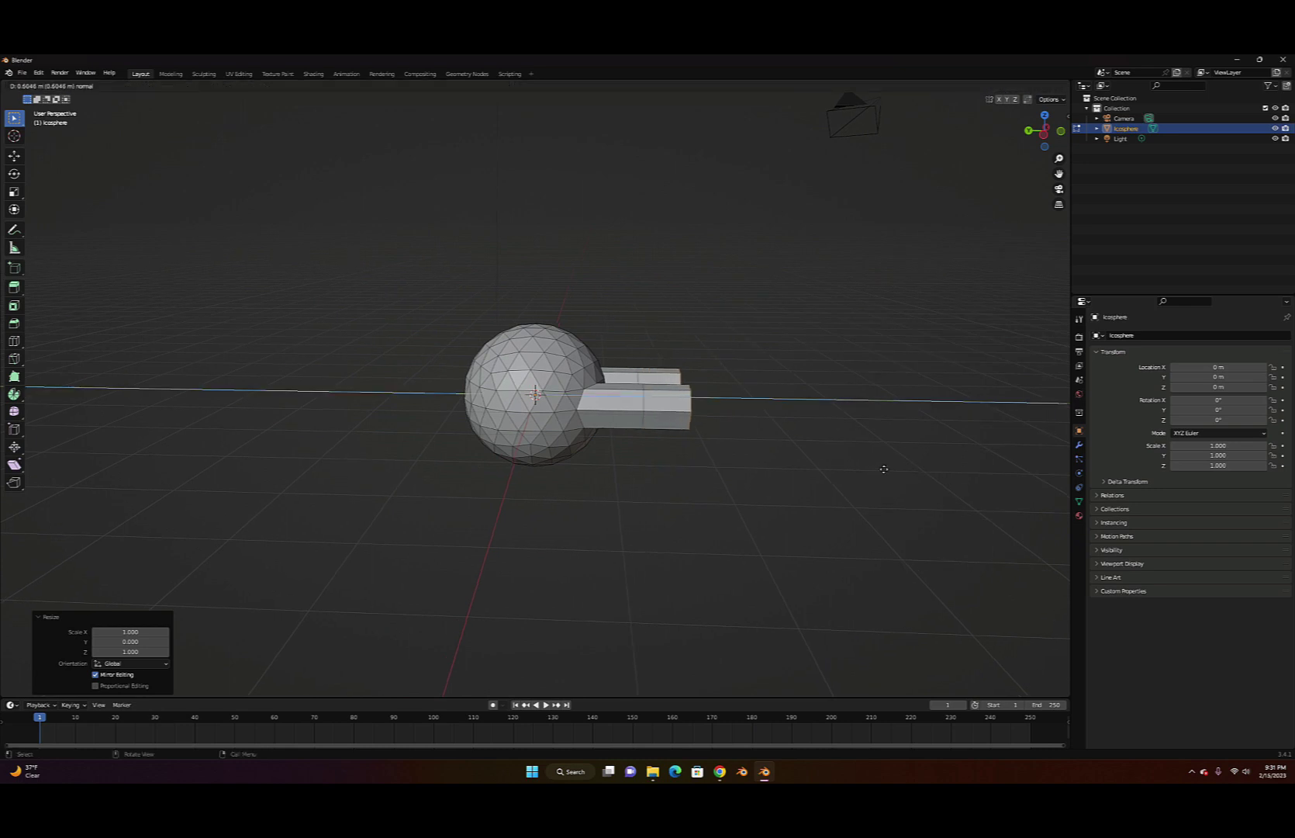
left_click(892, 469)
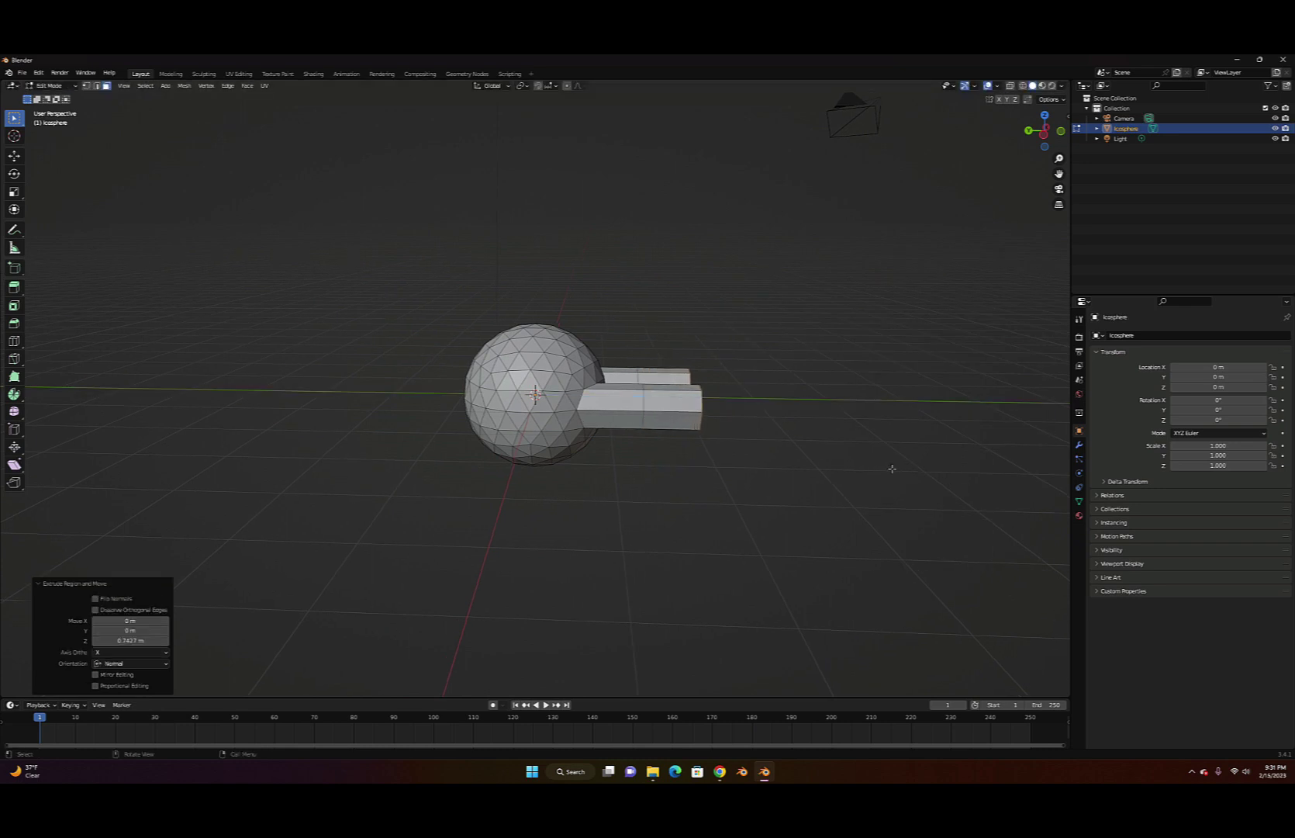
key("e")
left_click(950, 468)
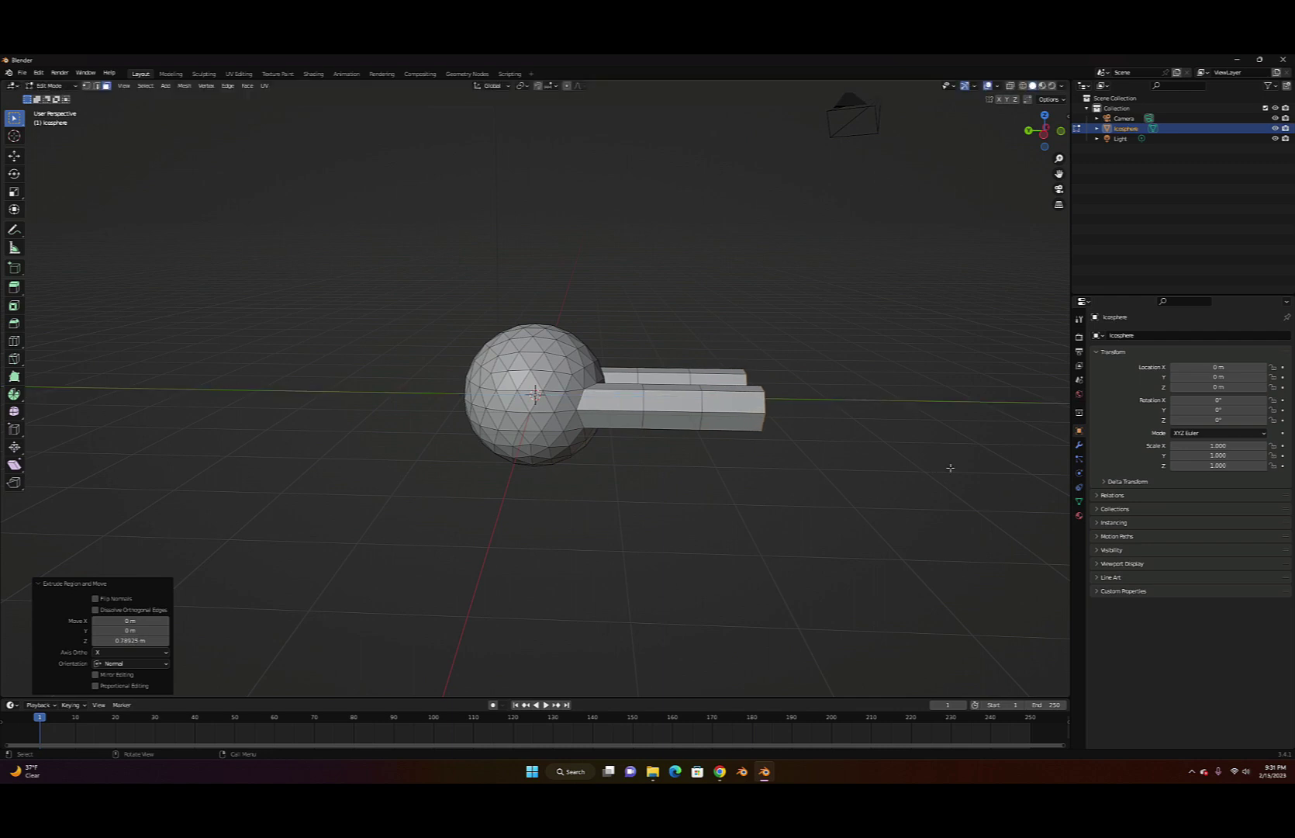
key("e")
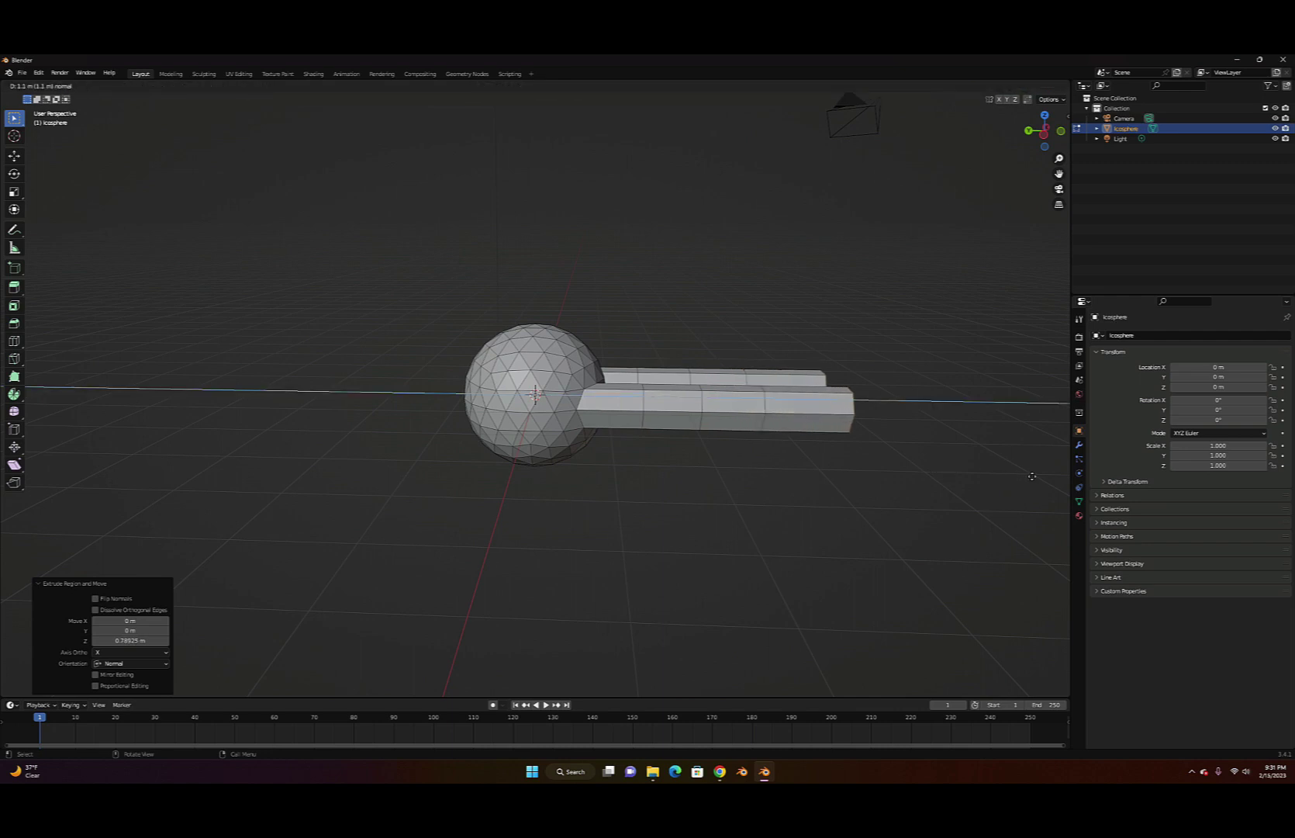
left_click(966, 514)
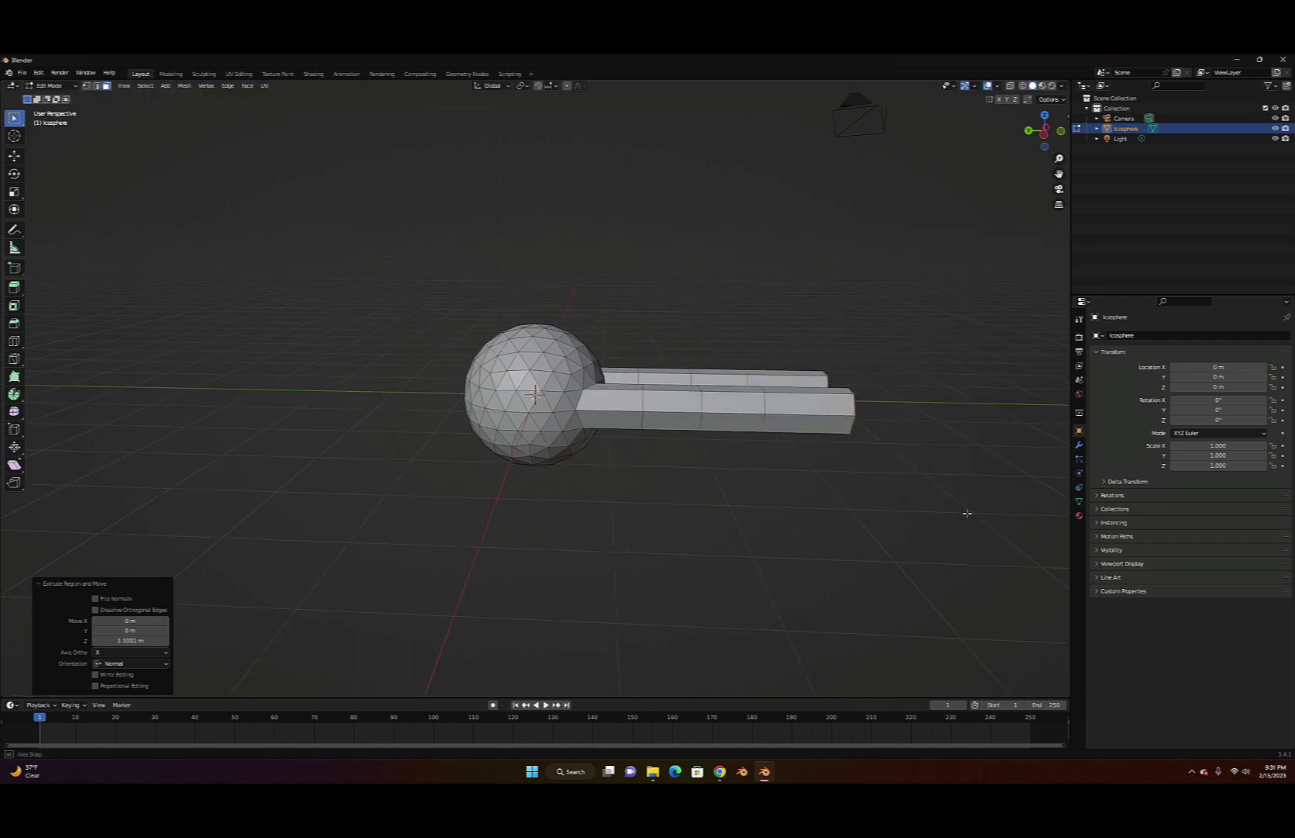
middle_click_drag(965, 515, 898, 521)
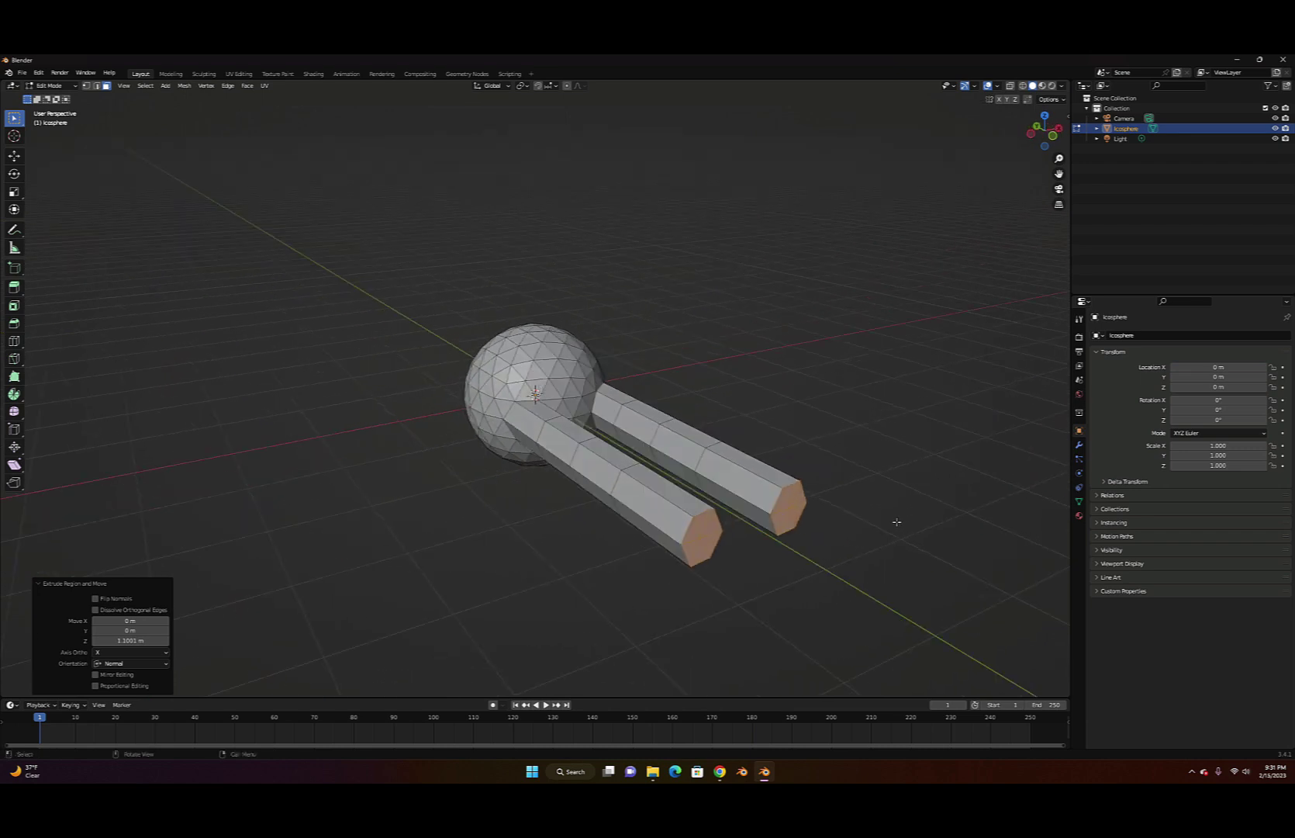
Scale the prong tips down to 0.432 so they taper
key("s")
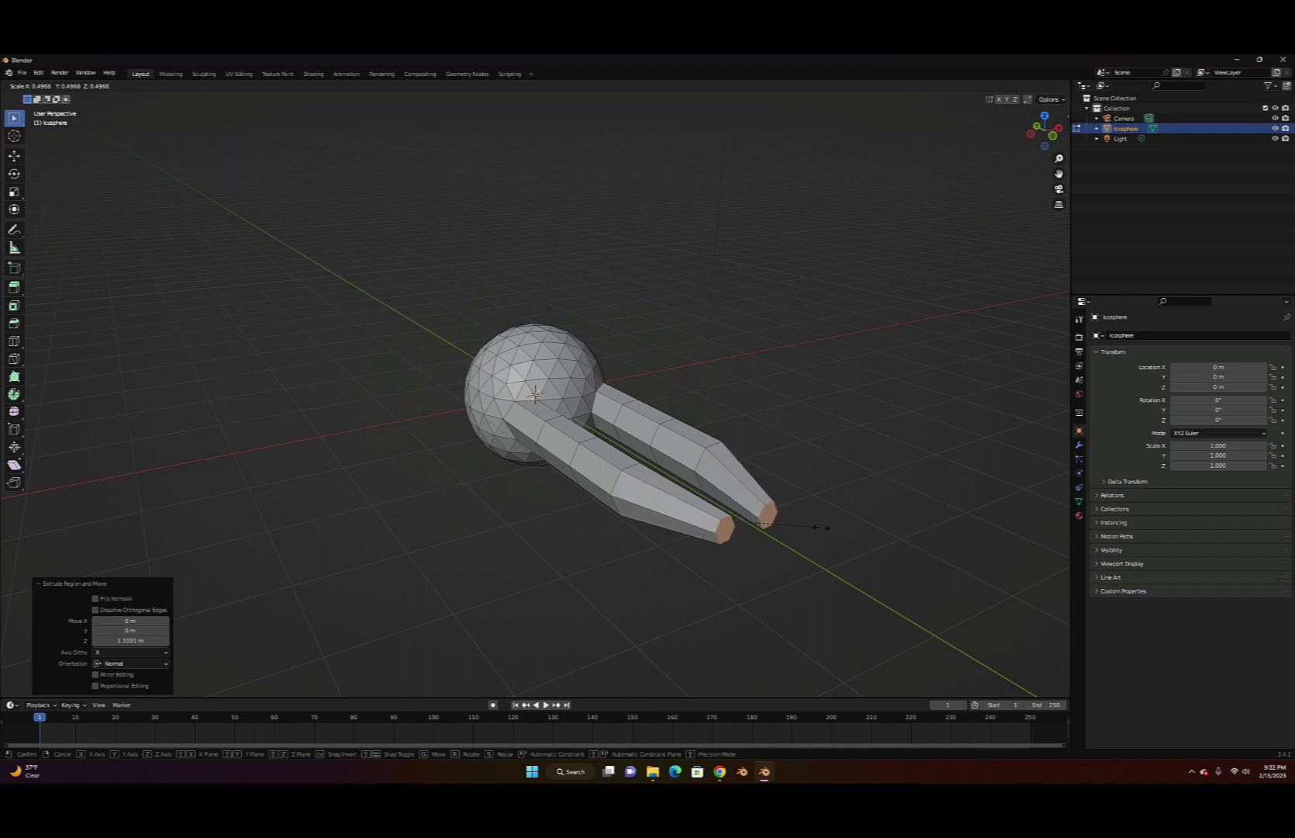
left_click(812, 526)
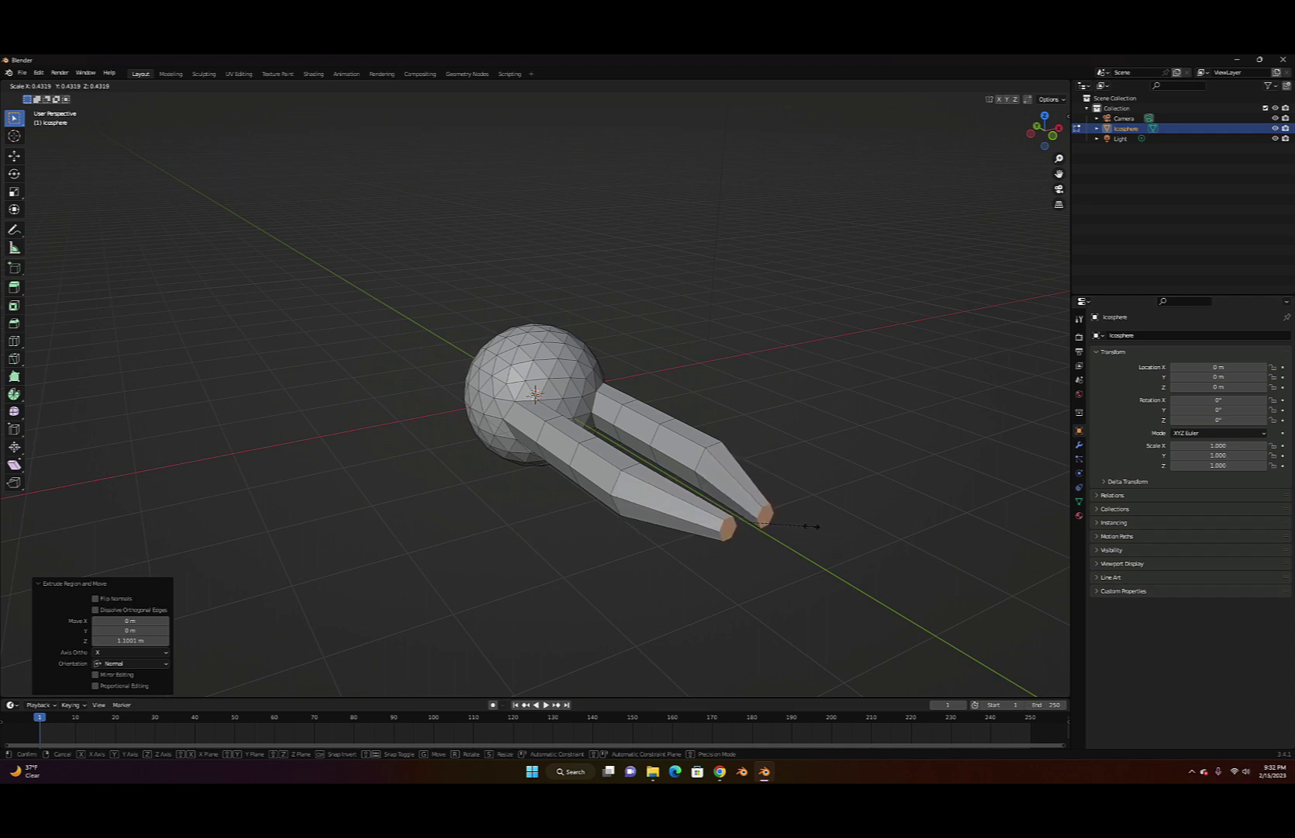
middle_click_drag(861, 468, 752, 506)
scroll(819, 514, "down", 3)
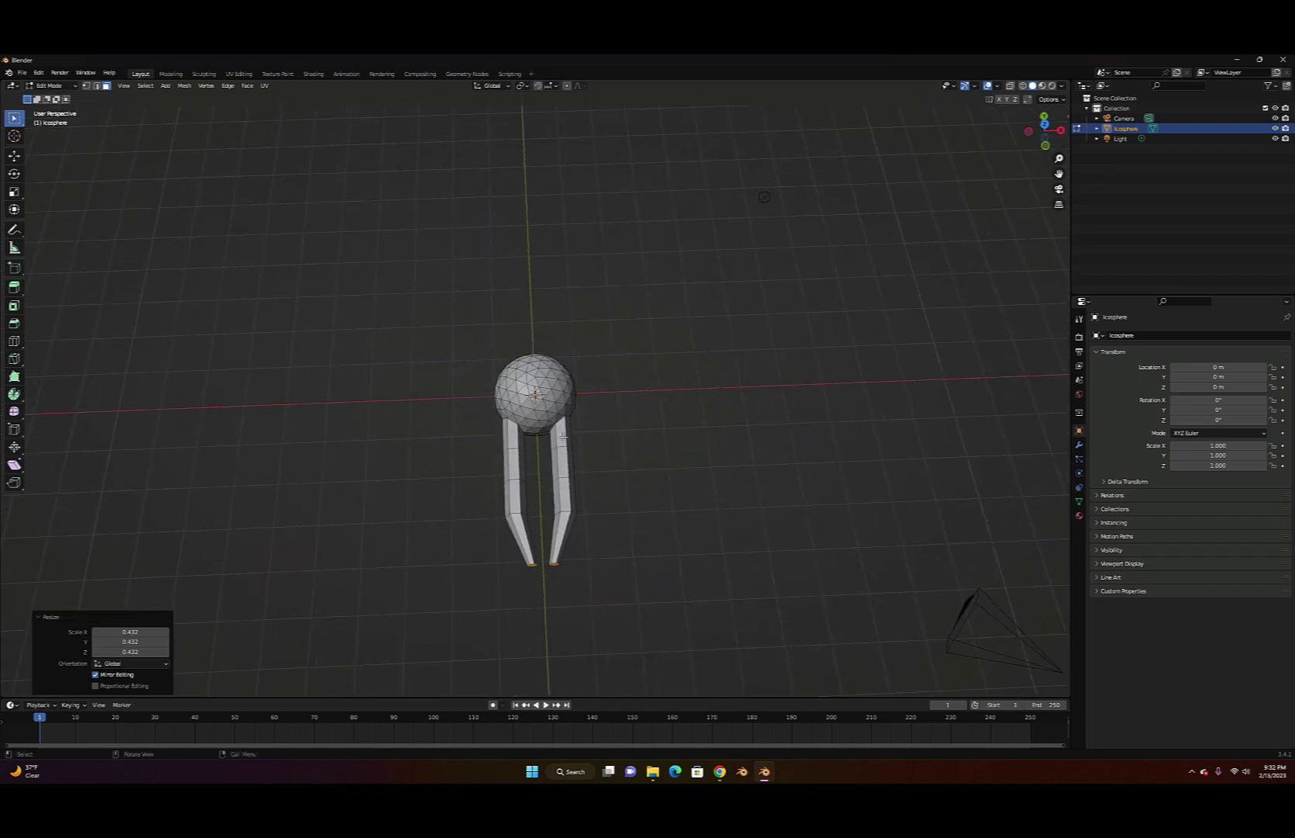
Switch the mesh display to wireframe and use vertex select mode in Edit Mode
key("Tab")
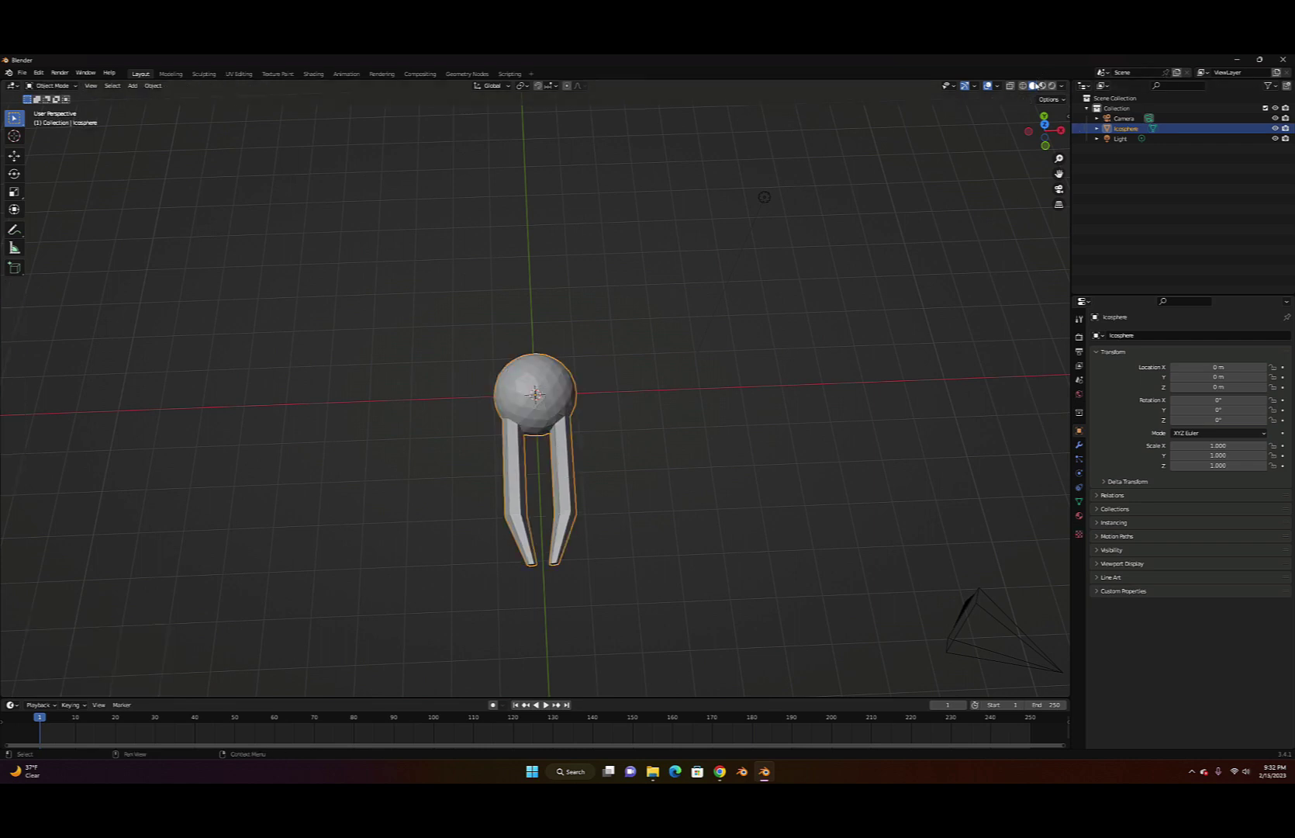
key("Tab")
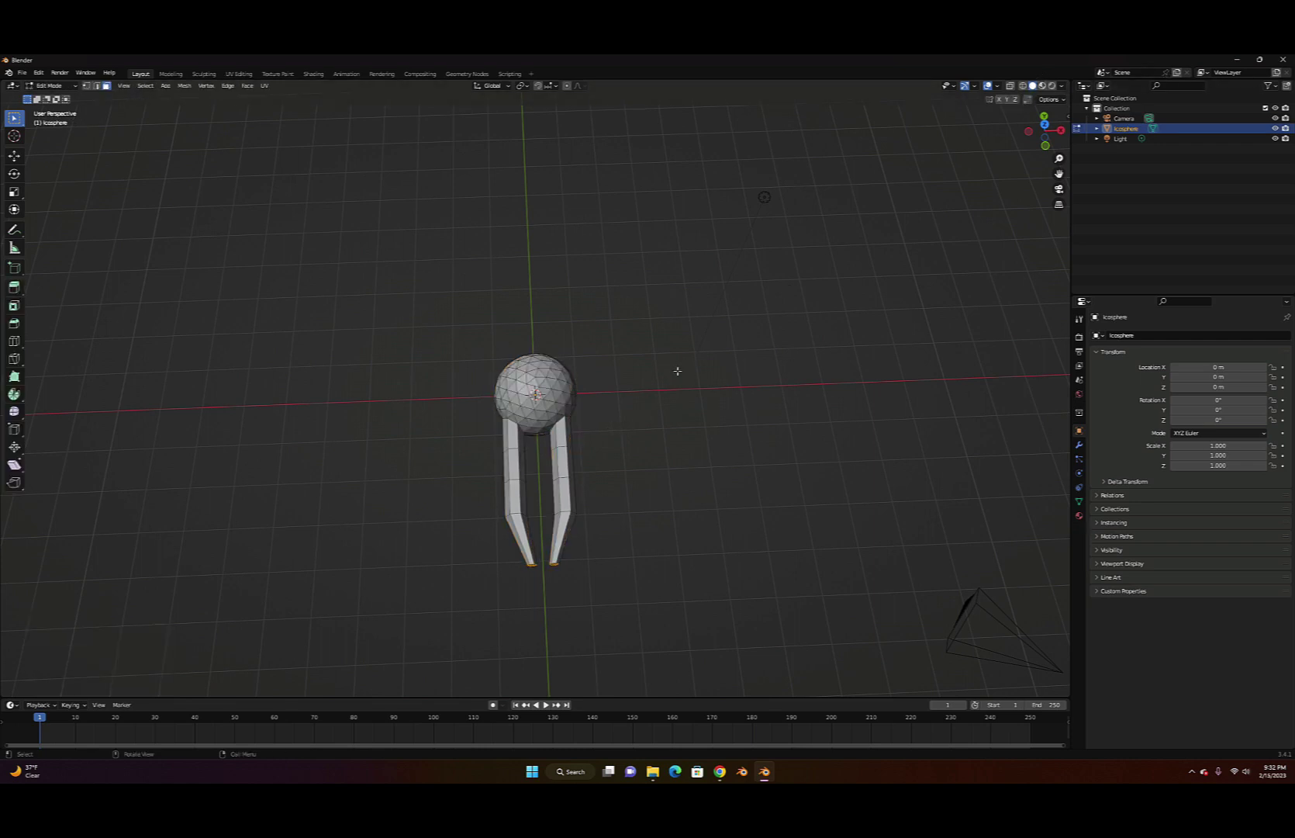
left_click(1022, 86)
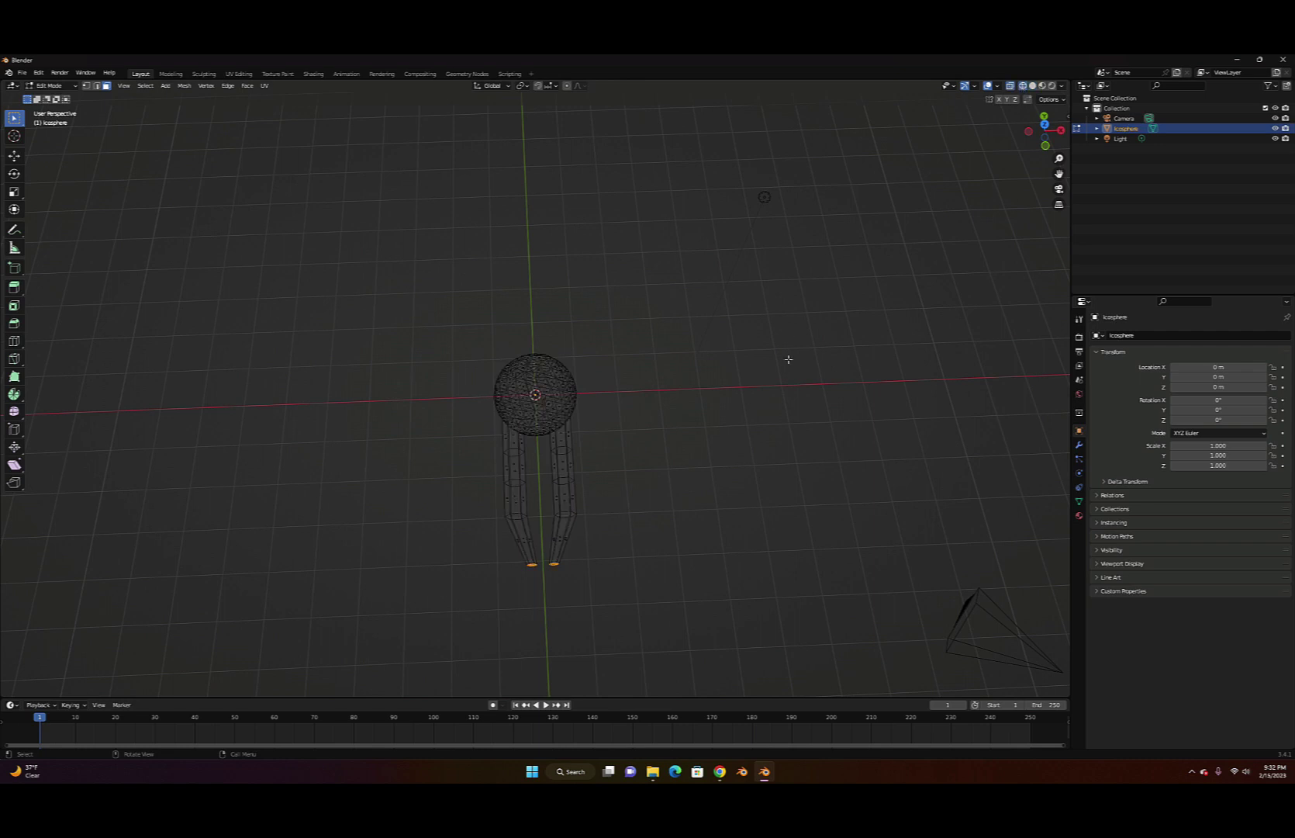
scroll(565, 469, "down", 1)
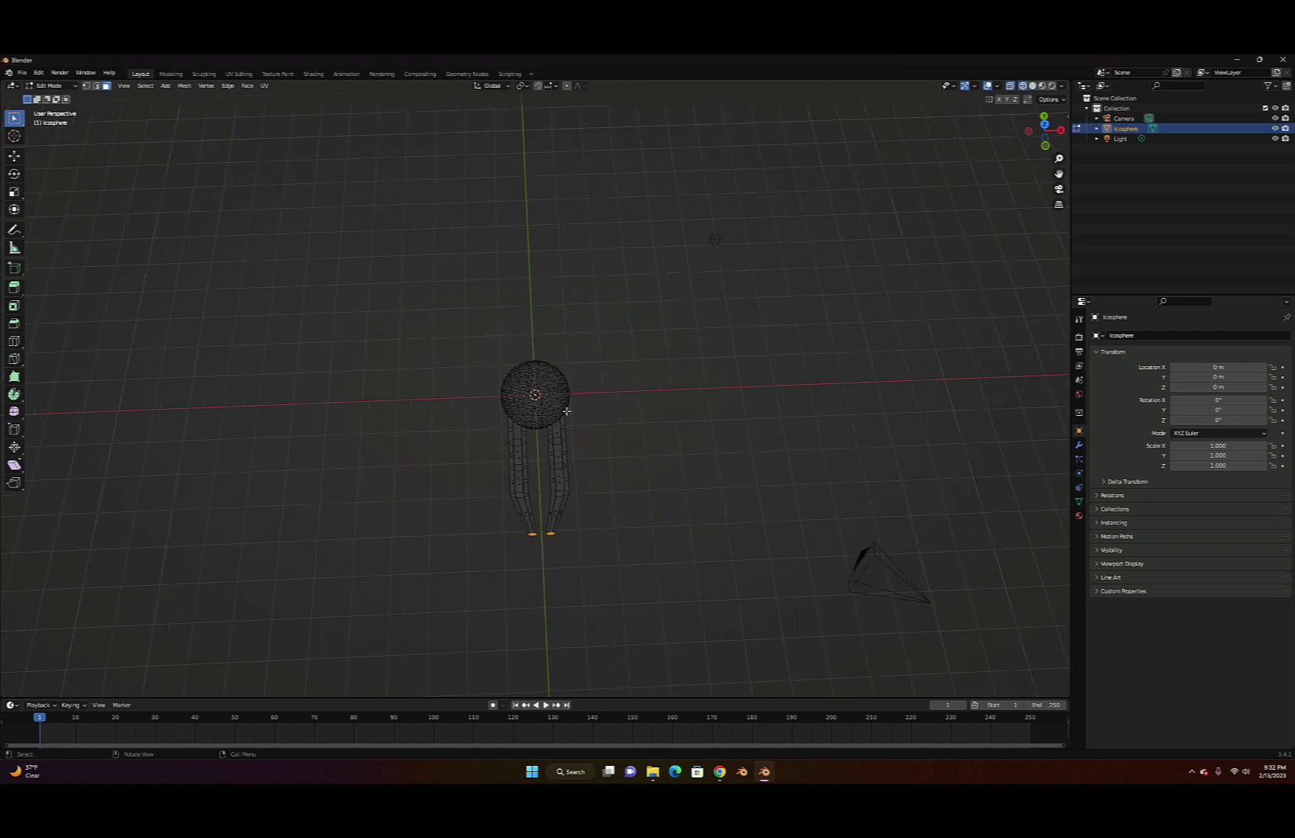
left_click_drag(504, 435, 536, 450)
left_click(525, 456)
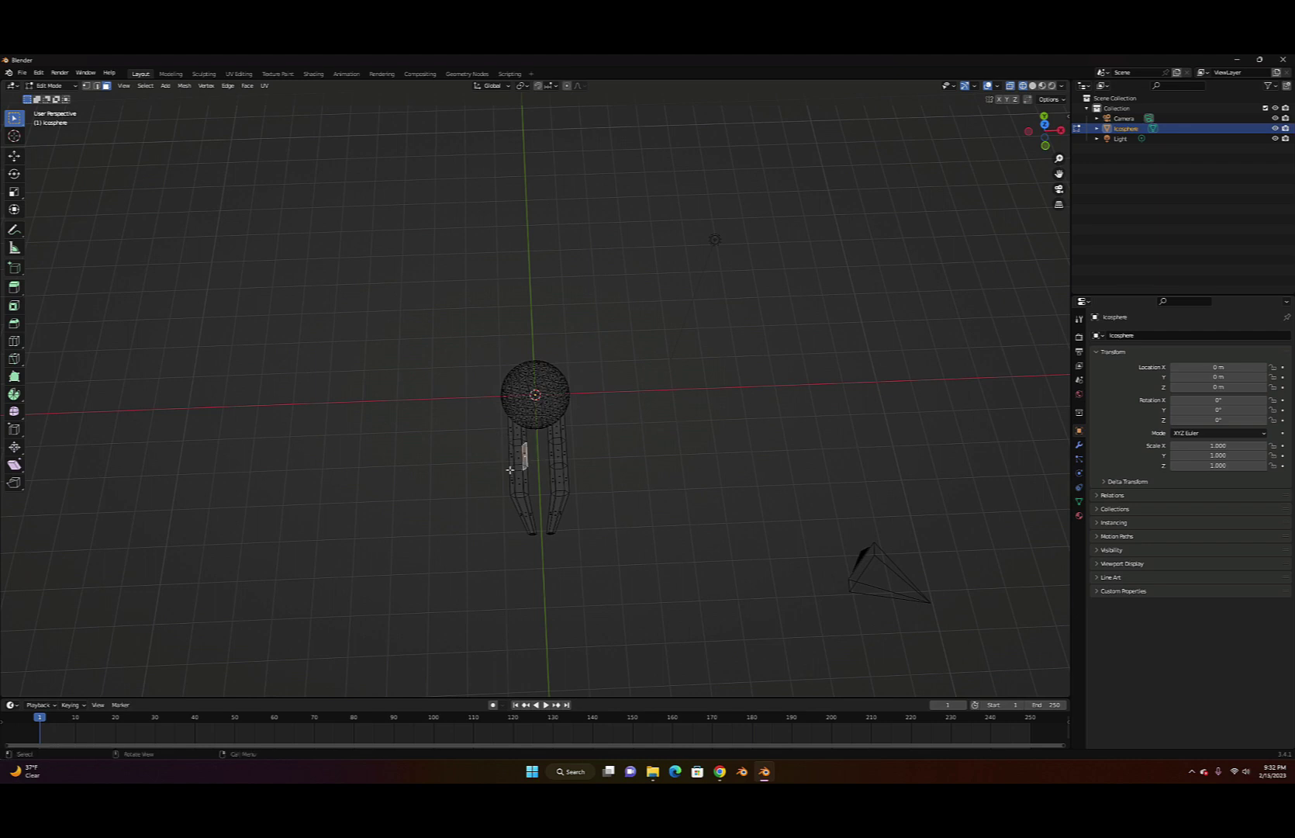
left_click(88, 86)
Shift each left-leg ring and its bottom vertices sideways along X to bend it
left_click_drag(486, 432, 535, 450)
key("g")
left_click(528, 458)
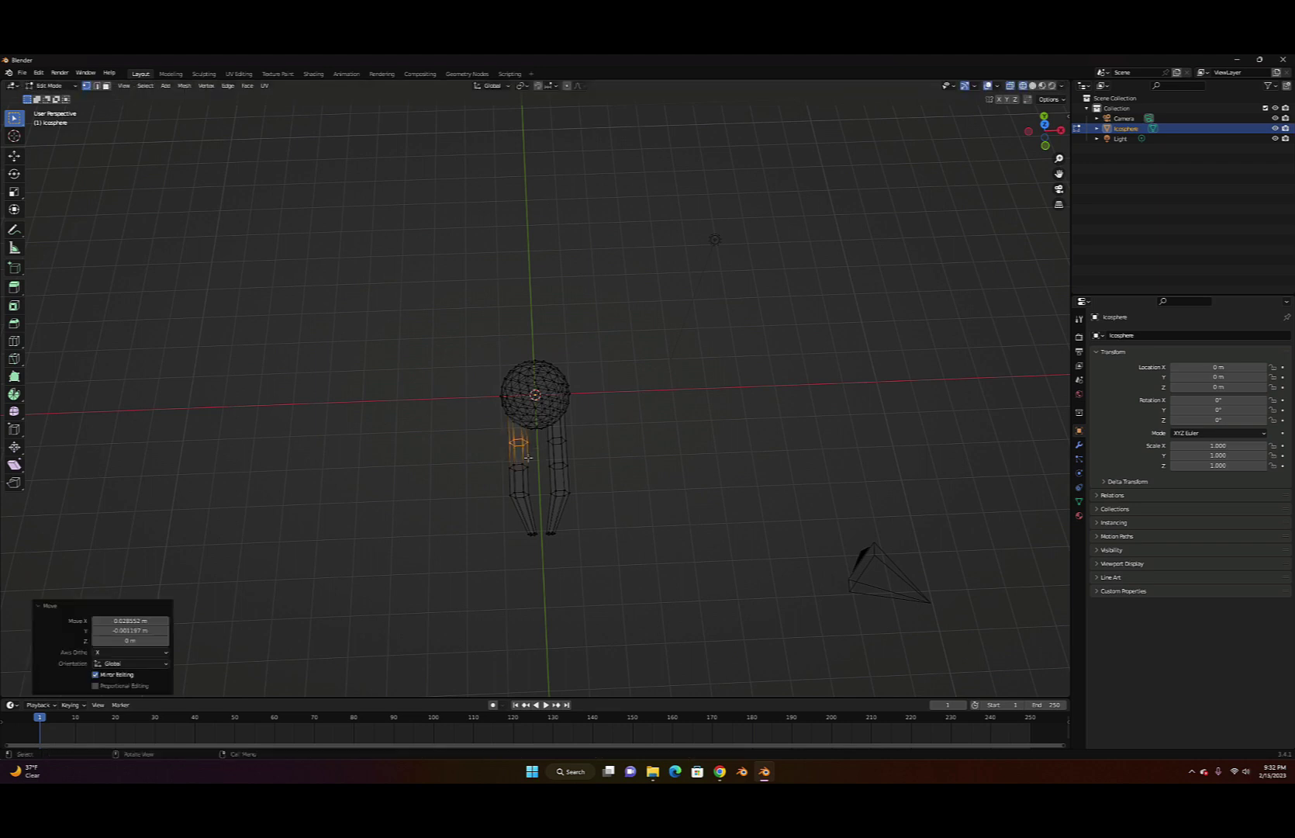
left_click(531, 470, "alt")
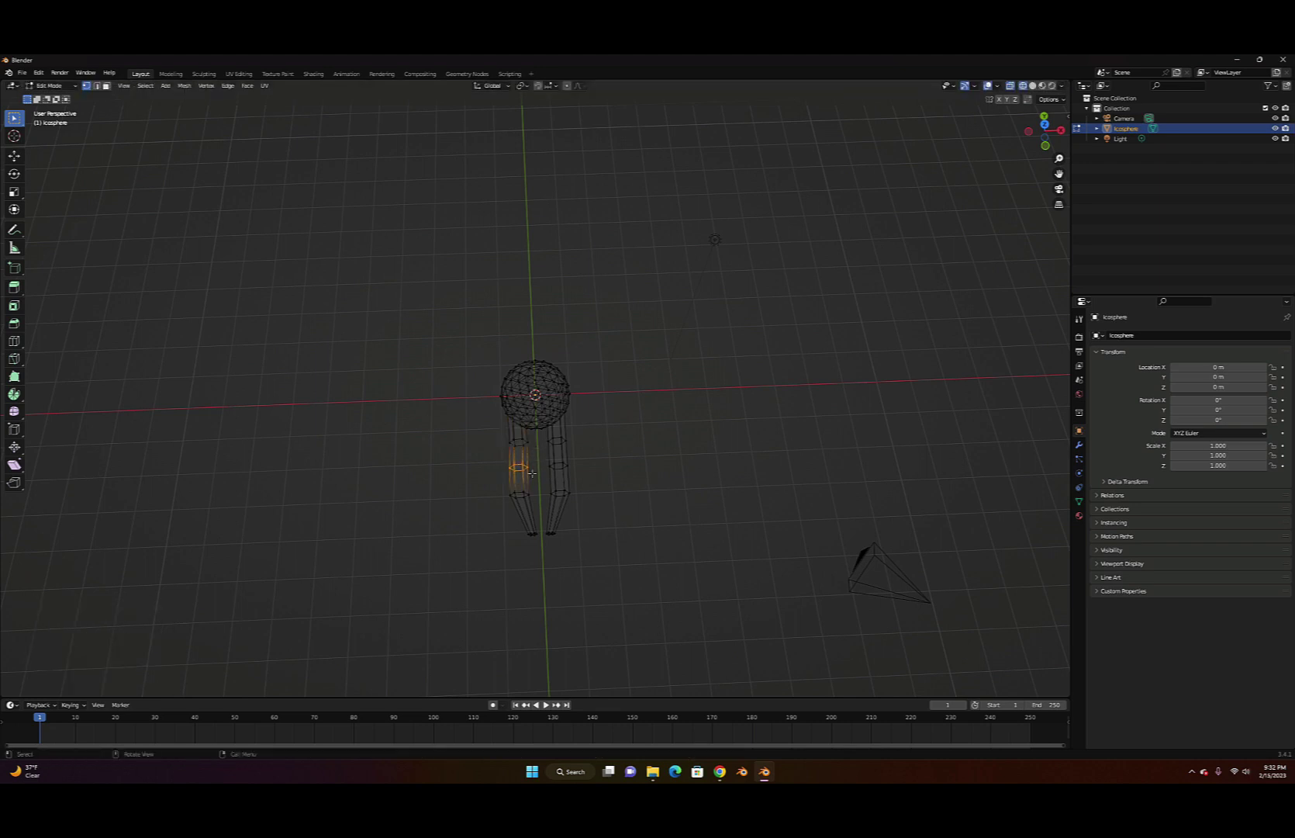
key("g")
key("x")
left_click(534, 471)
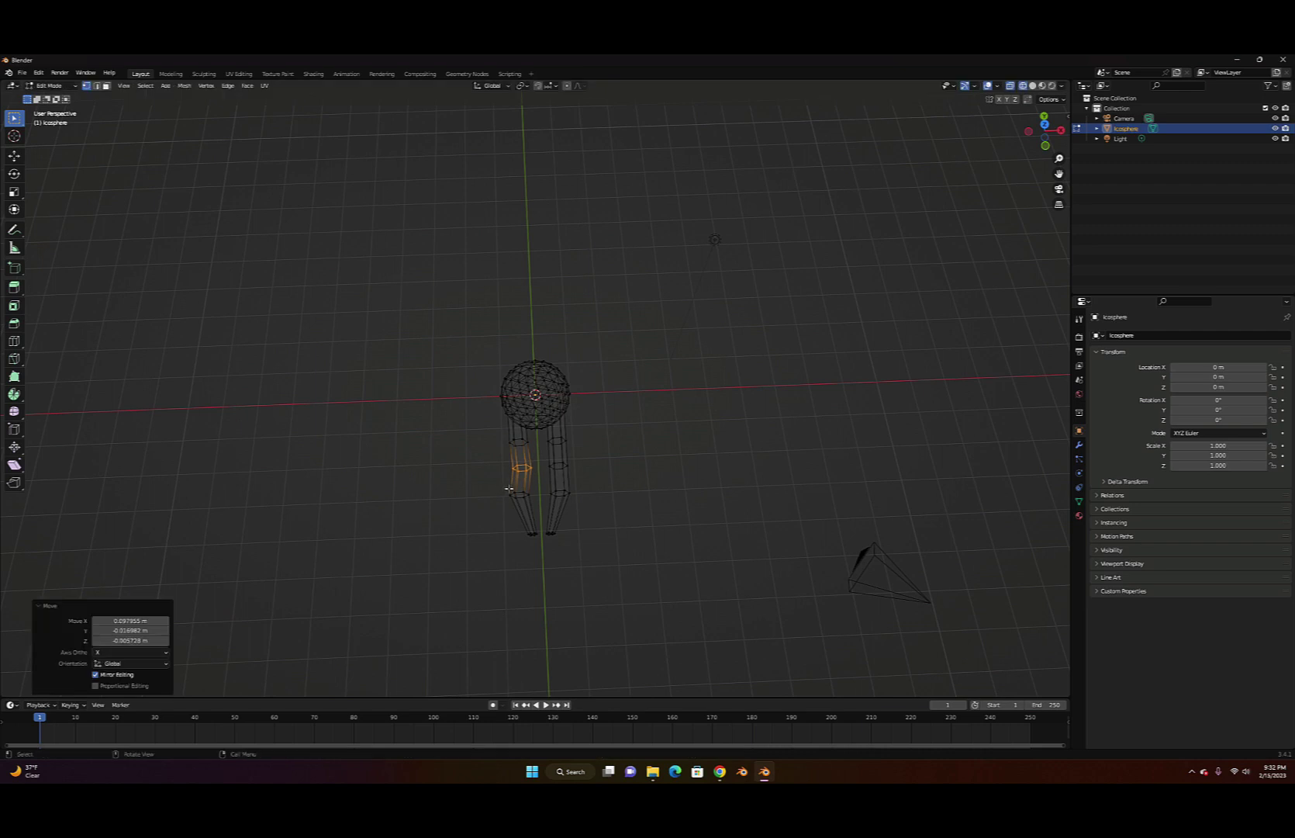
left_click(524, 493, "alt")
key("g")
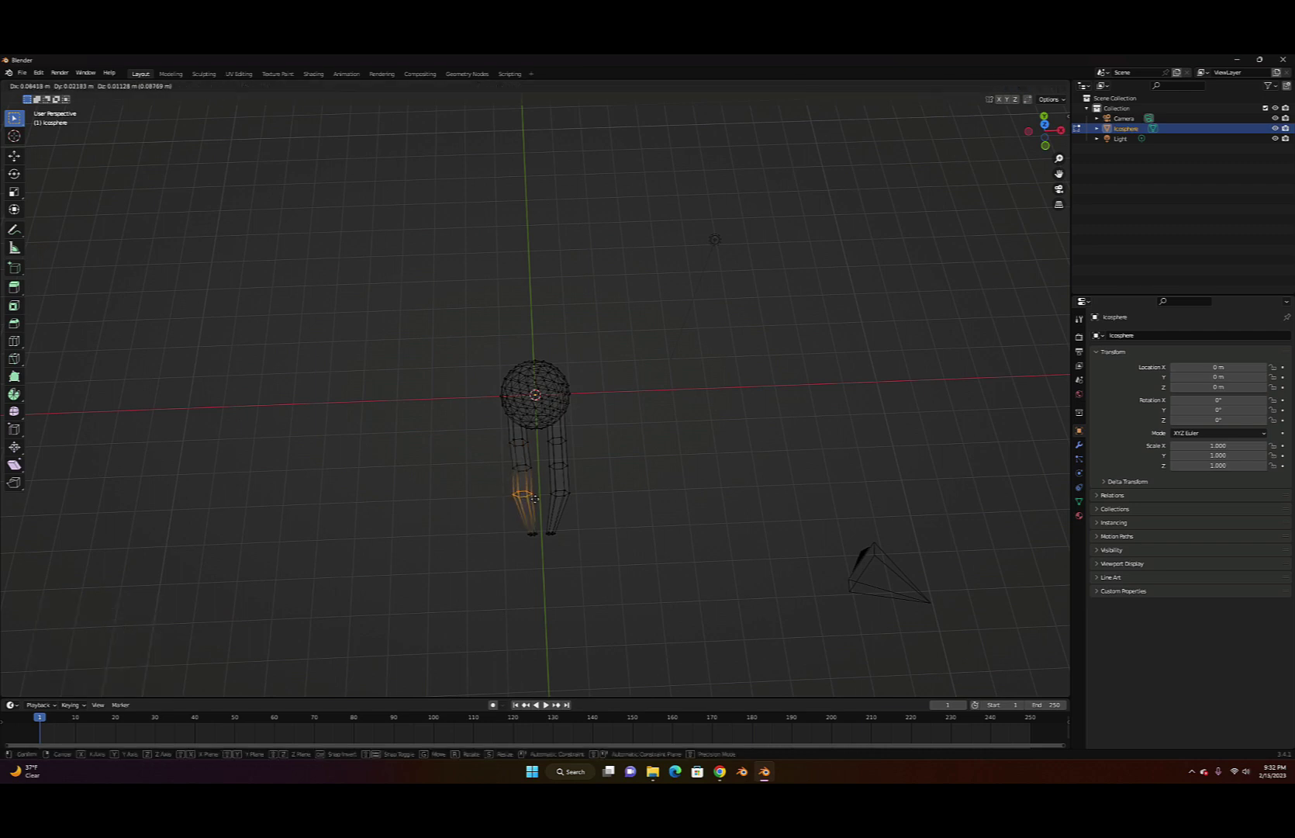
key("x")
left_click(536, 498)
left_click_drag(524, 525, 539, 541)
key("g")
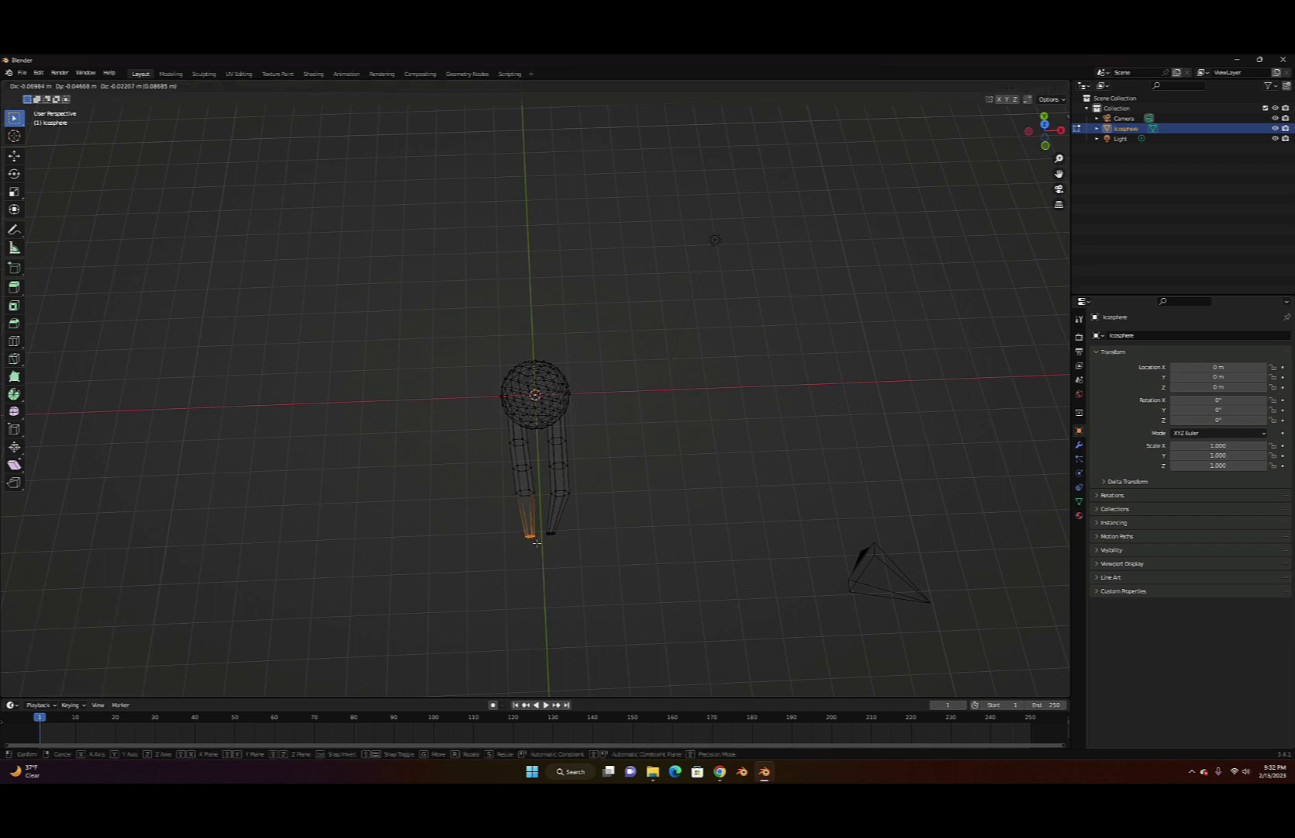
left_click(537, 541)
Nudge each right-leg ring slightly left, down to the bottom ring
left_click(576, 446)
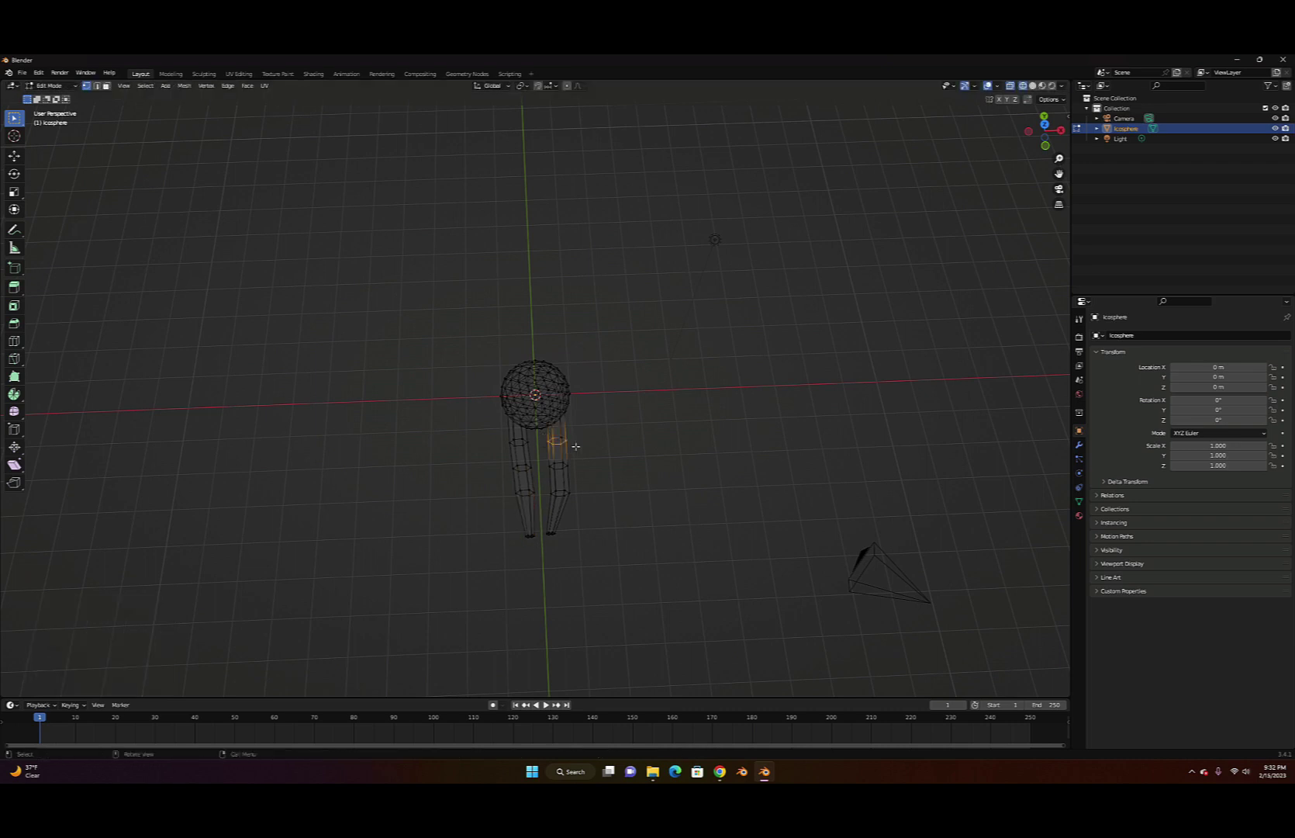
key("s")
left_click(581, 447)
key("g")
left_click(579, 448)
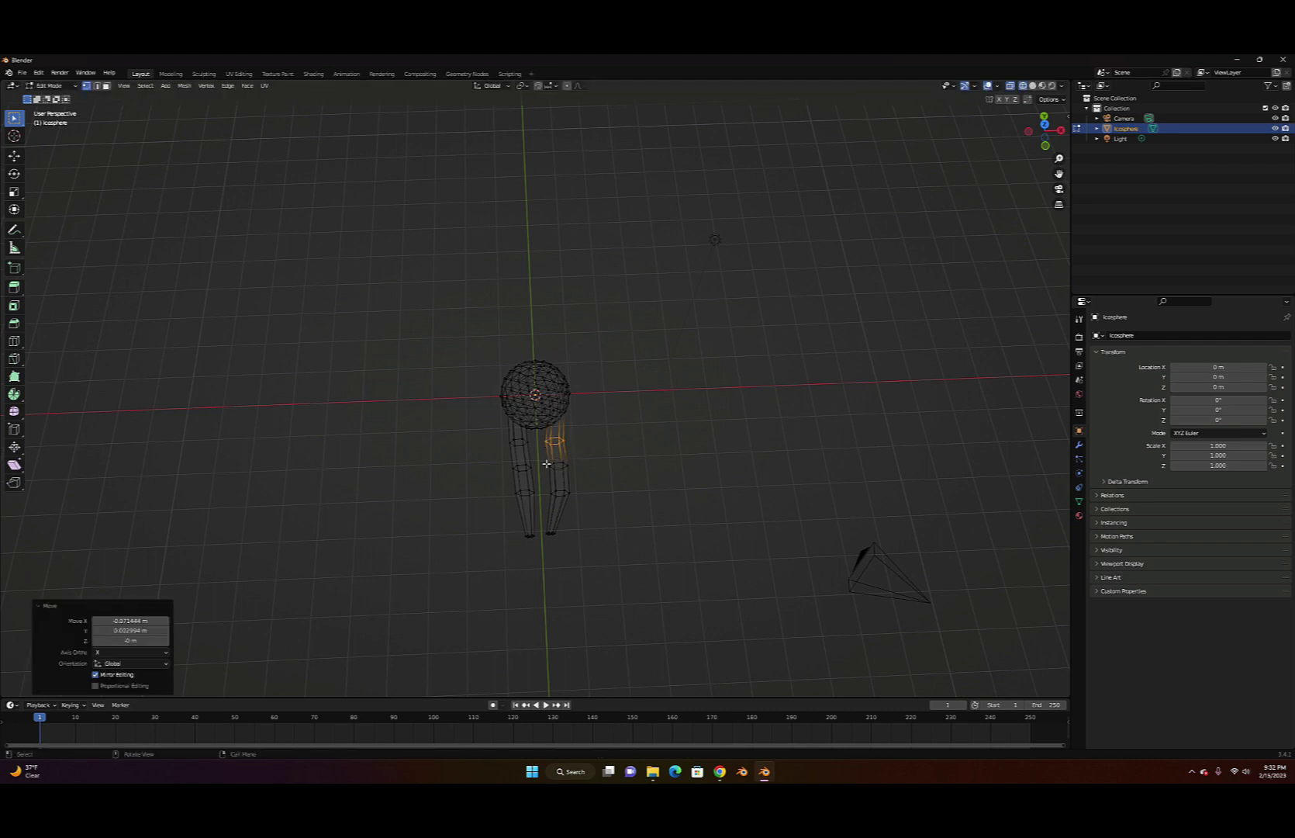
left_click_drag(545, 465, 578, 472)
key("g")
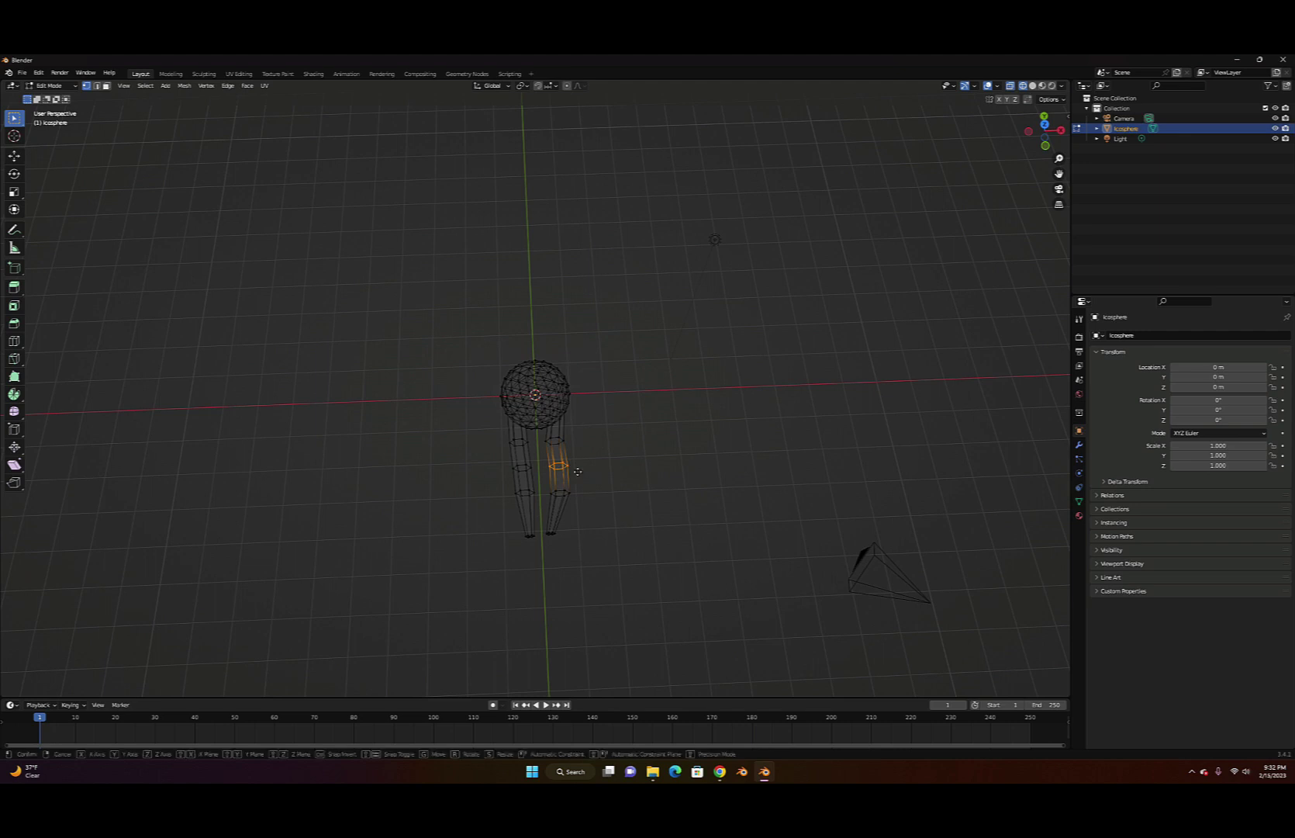
left_click(576, 472)
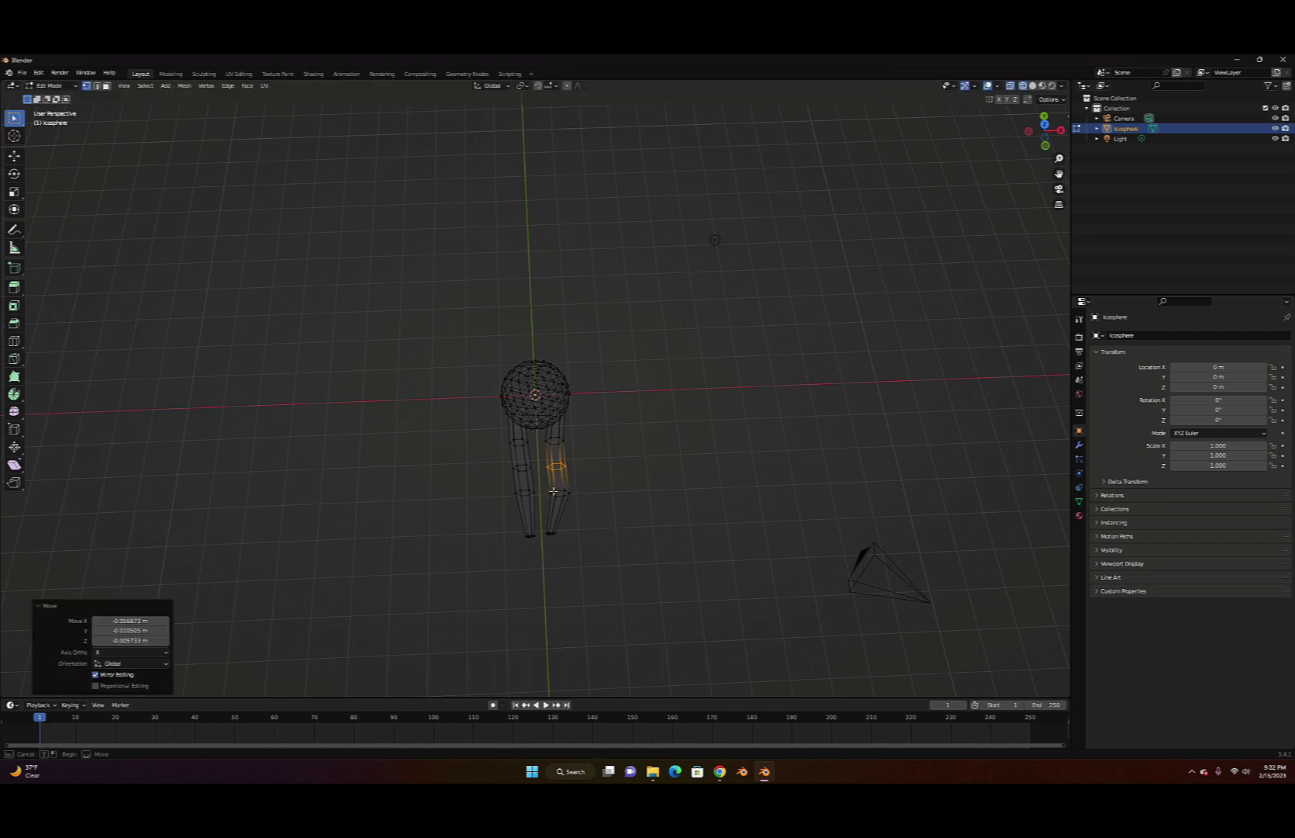
left_click_drag(546, 485, 582, 501)
key("g")
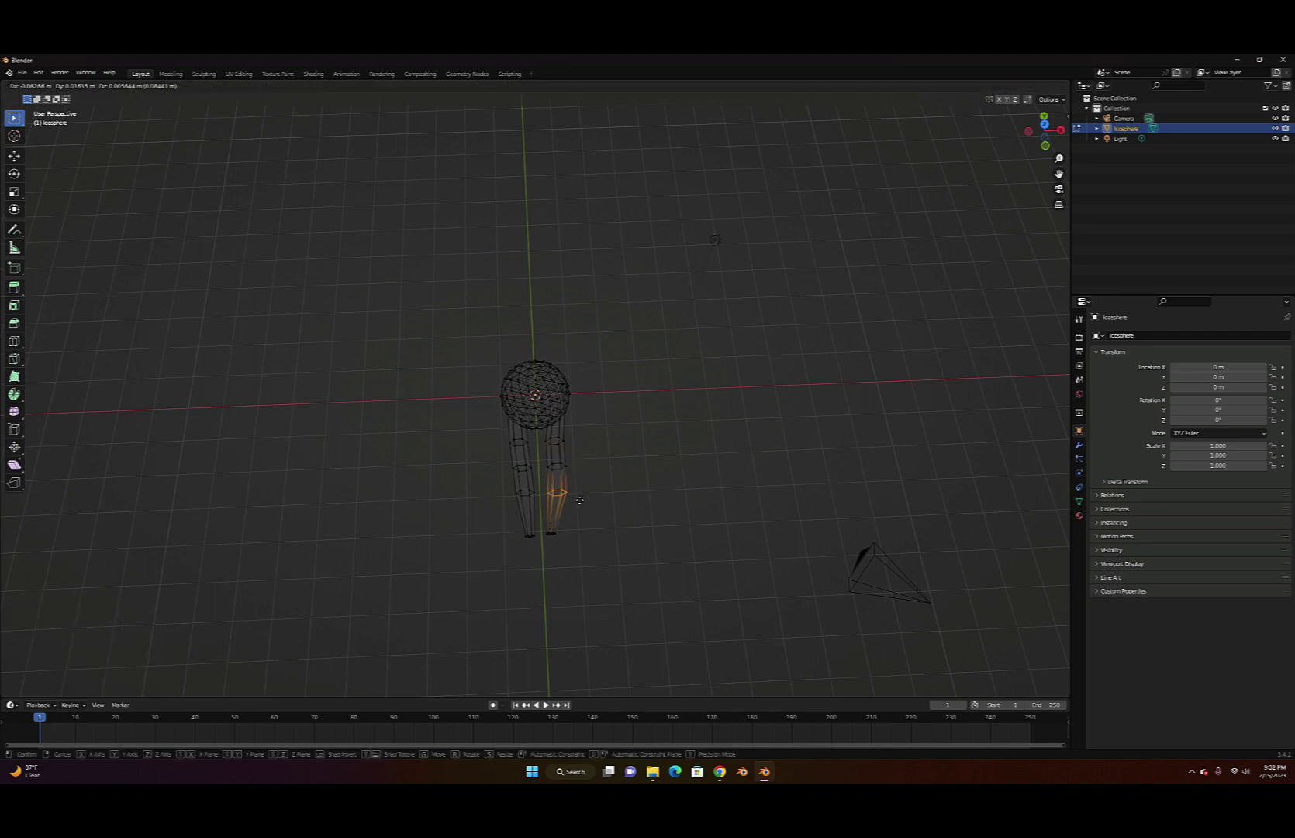
left_click(580, 500)
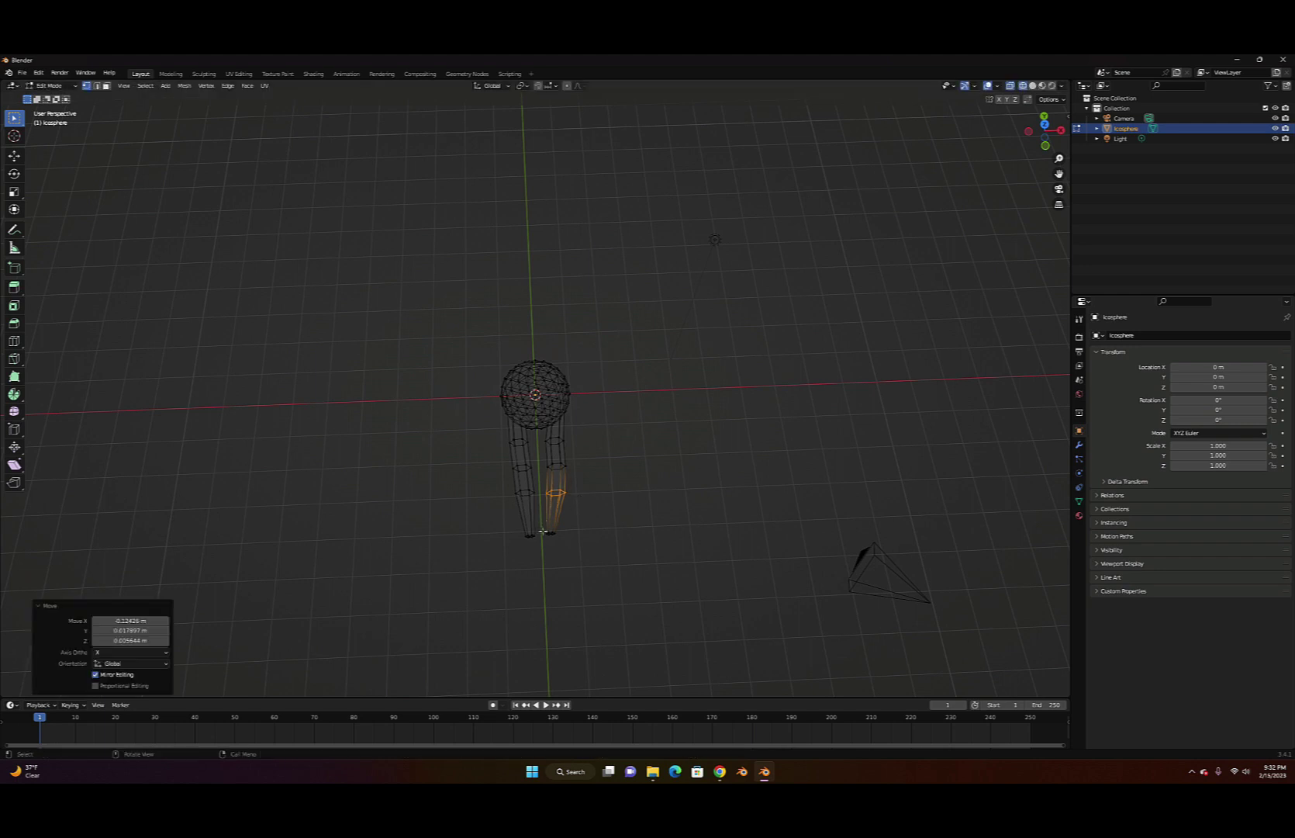
left_click_drag(538, 522, 563, 541)
key("g")
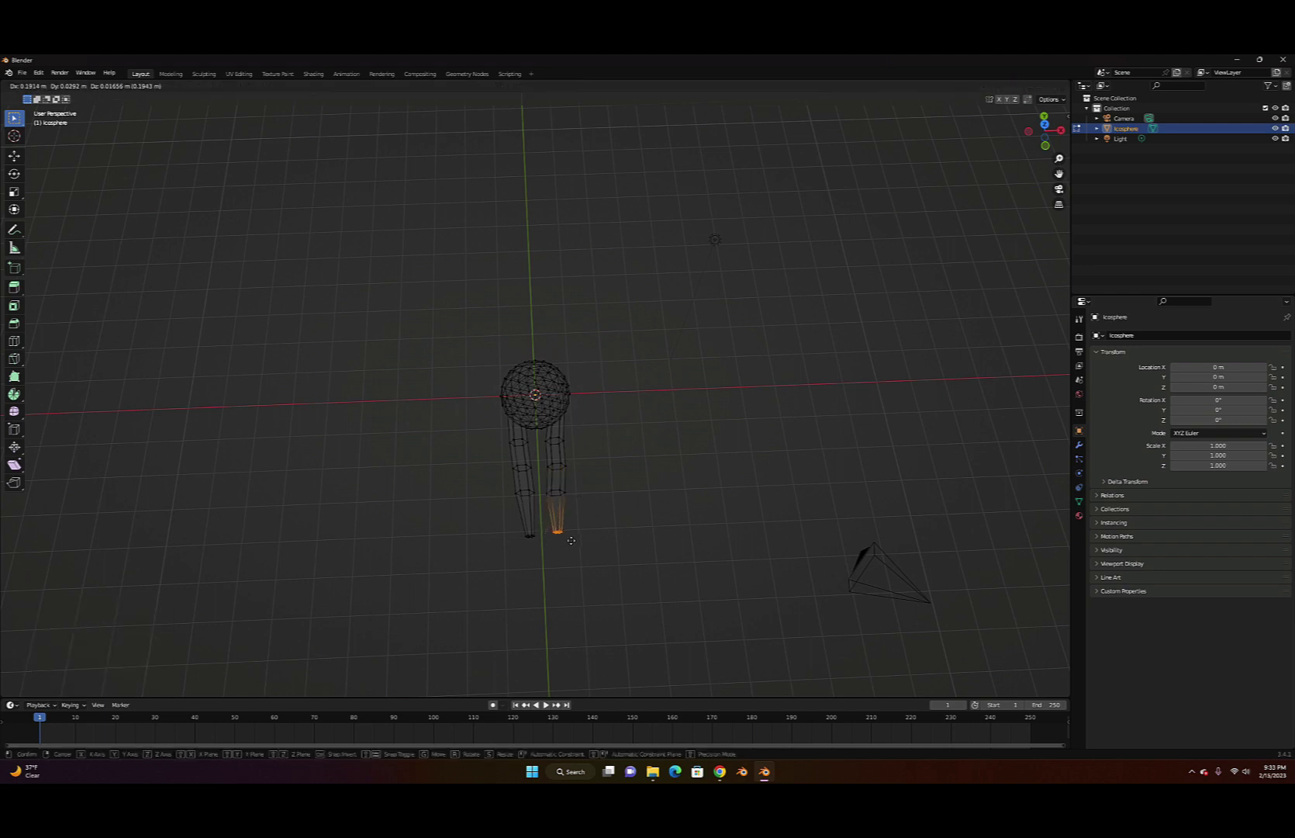
left_click(565, 543)
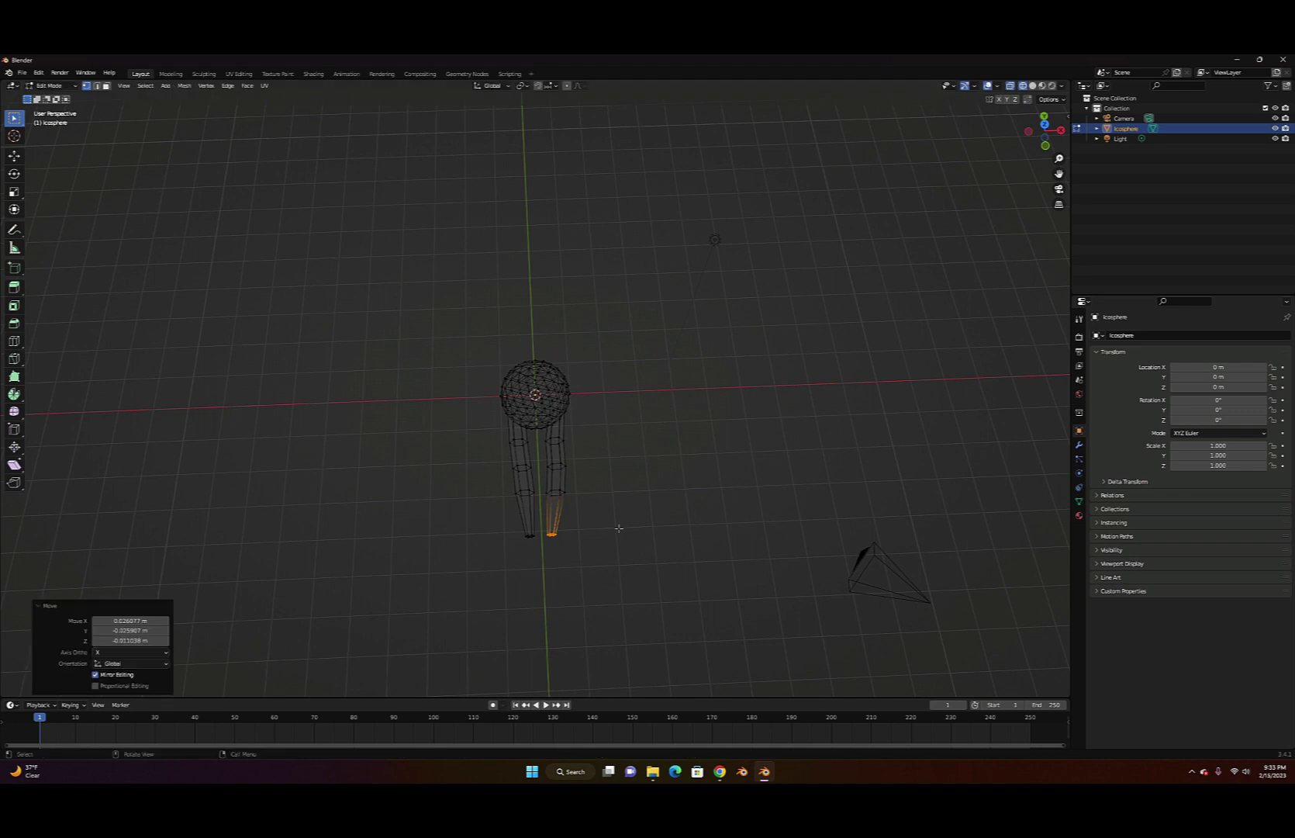
Return to Object Mode, restore Solid shading and apply Shade Smooth to the legged icosphere
key("Tab")
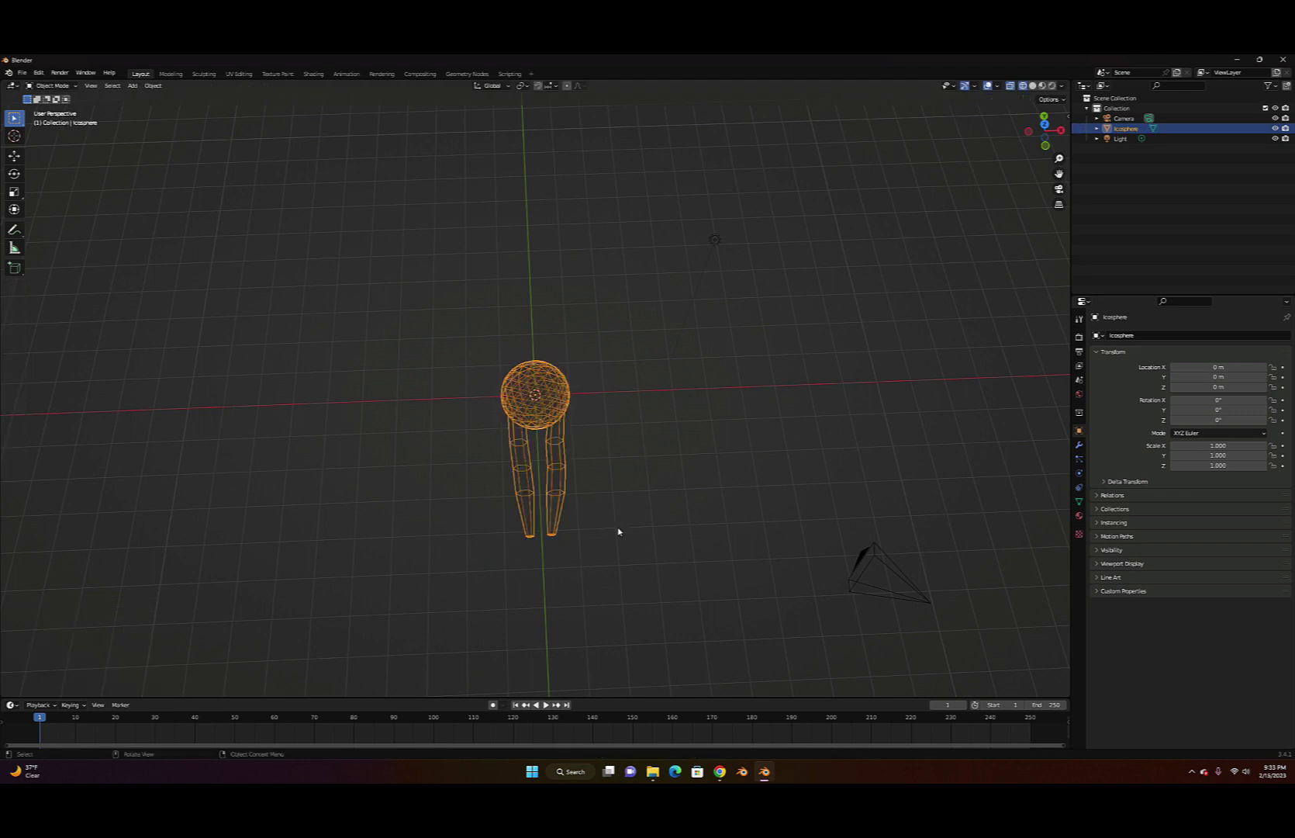
middle_click_drag(663, 517, 656, 519)
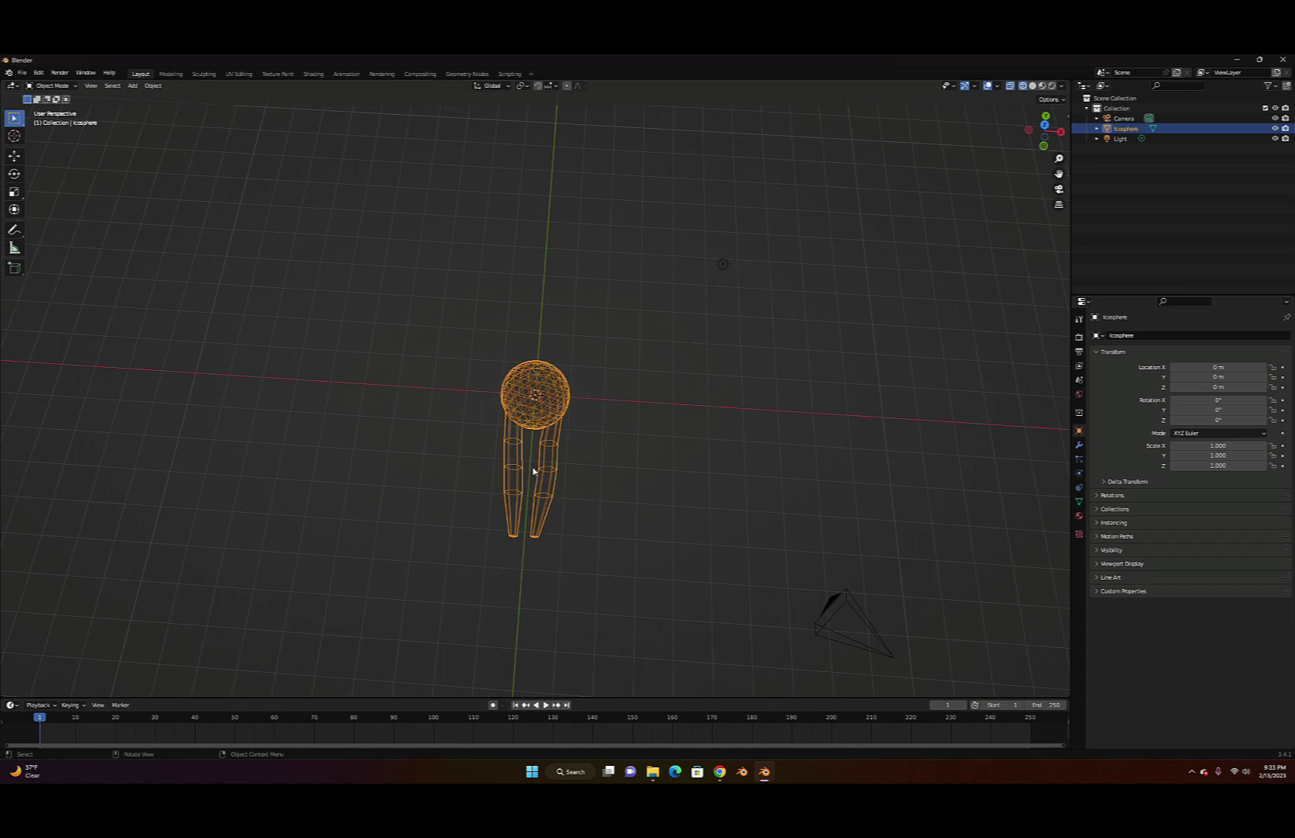
left_click(1032, 86)
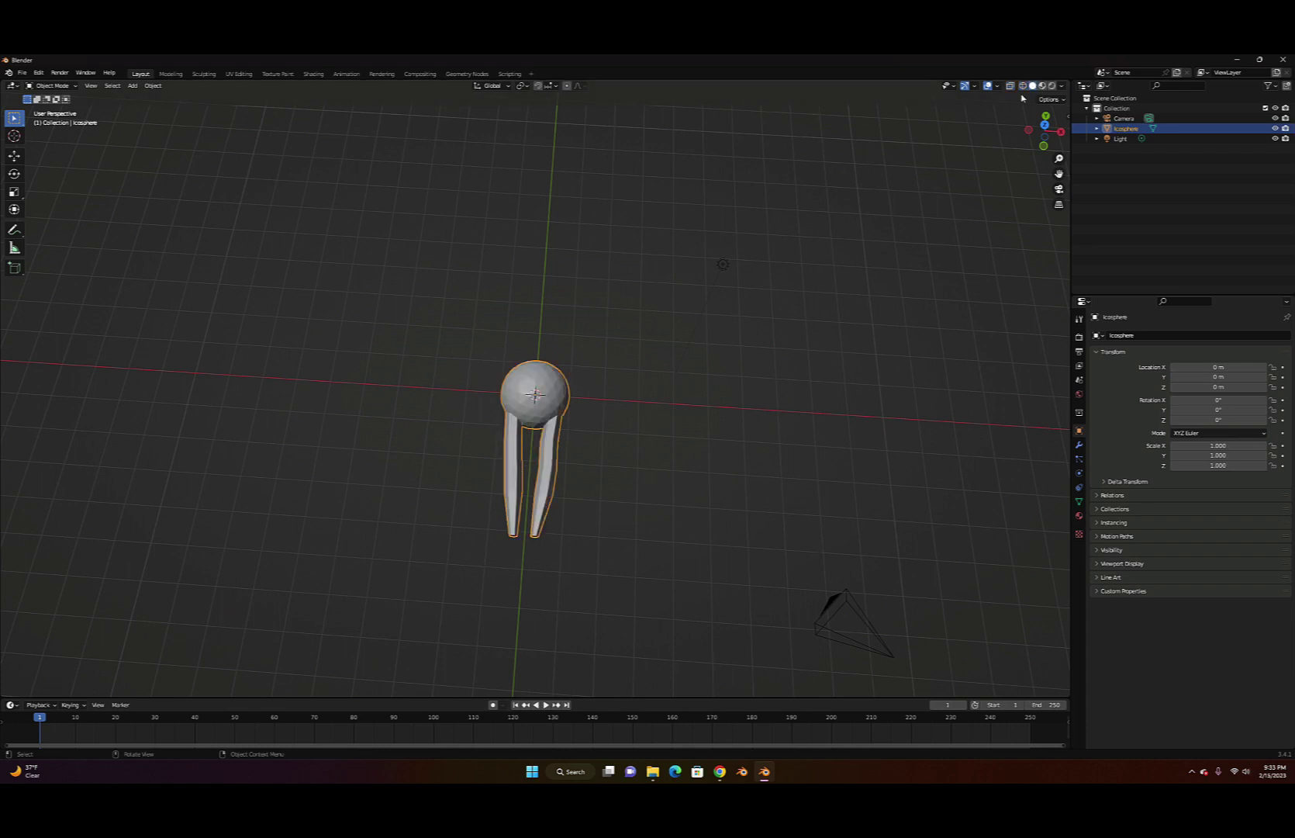
right_click(548, 387)
left_click(548, 385)
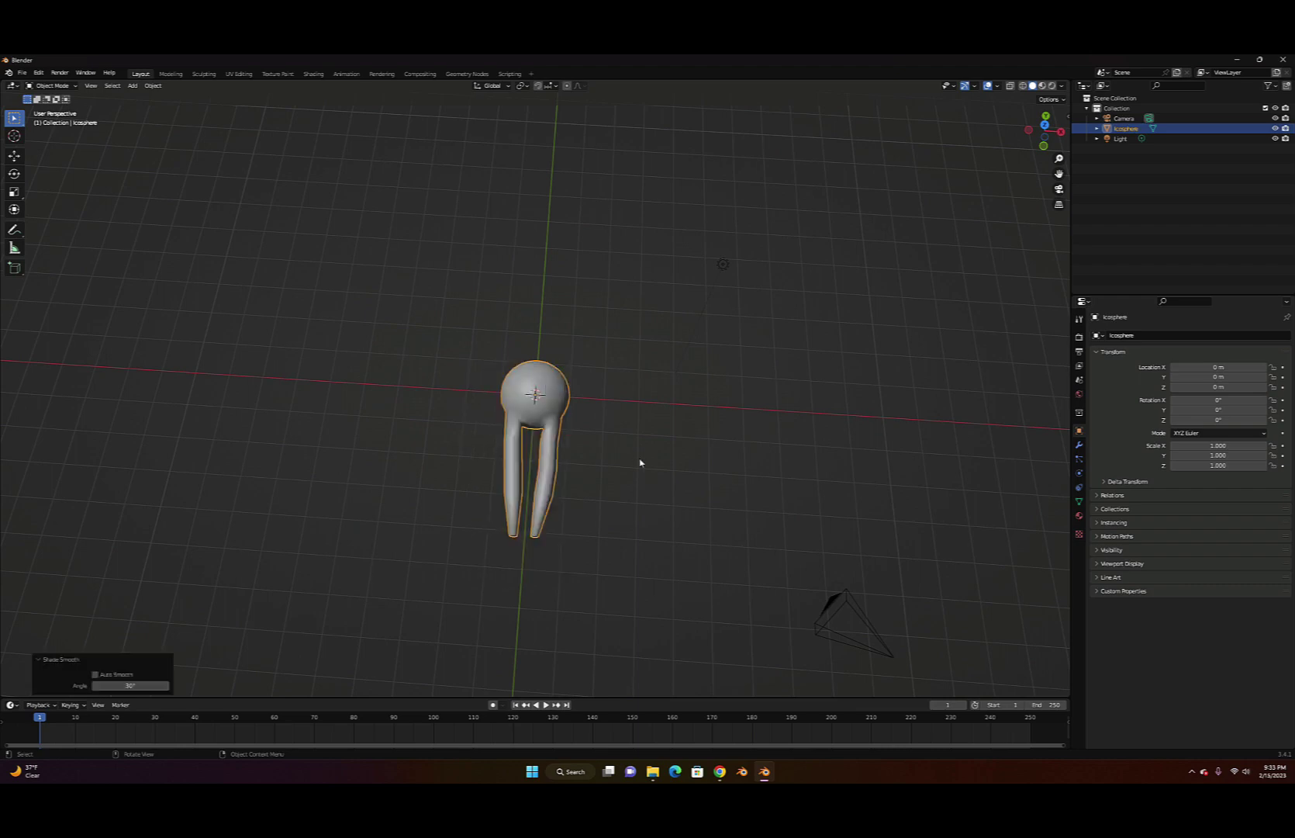
middle_click_drag(640, 463, 643, 428)
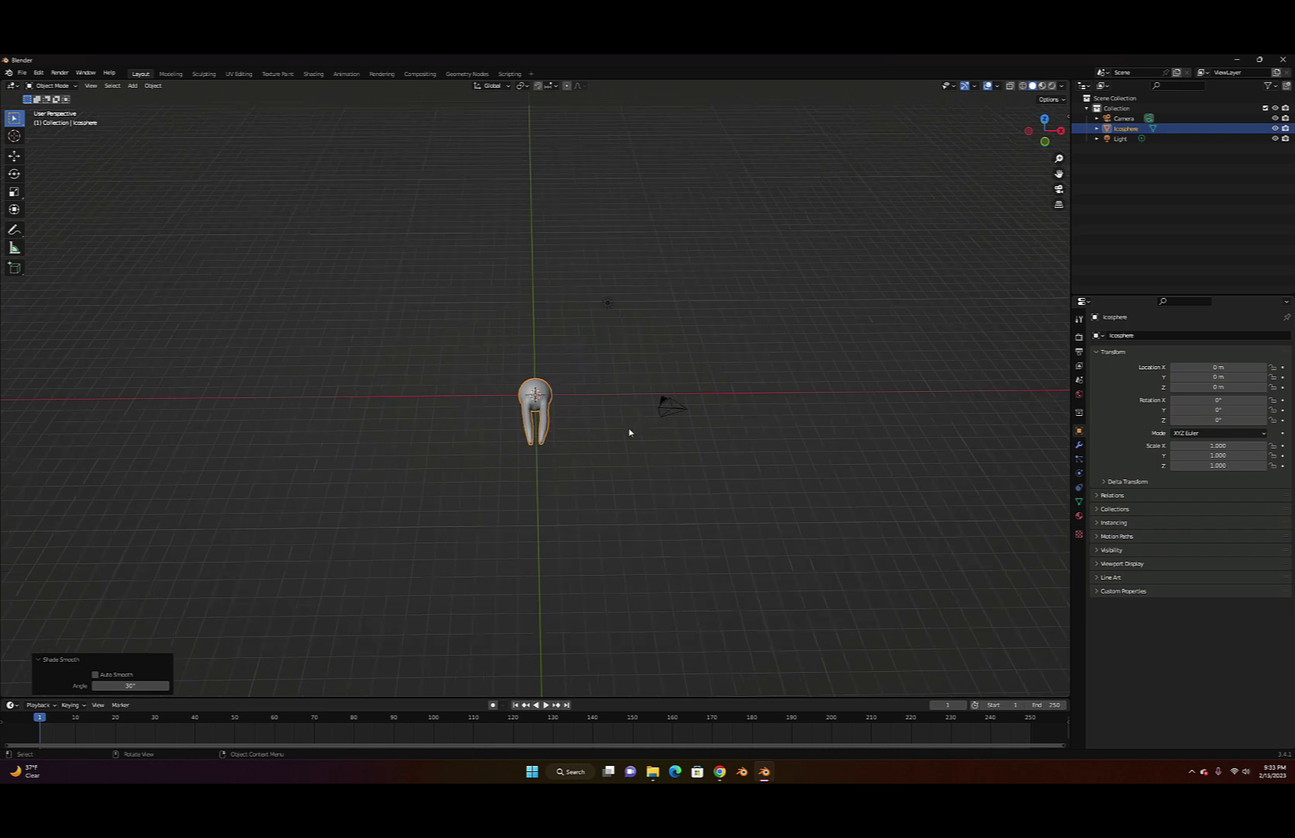
Duplicate the legged icosphere as Icosphere.001 and place it below the original
key("shift+d")
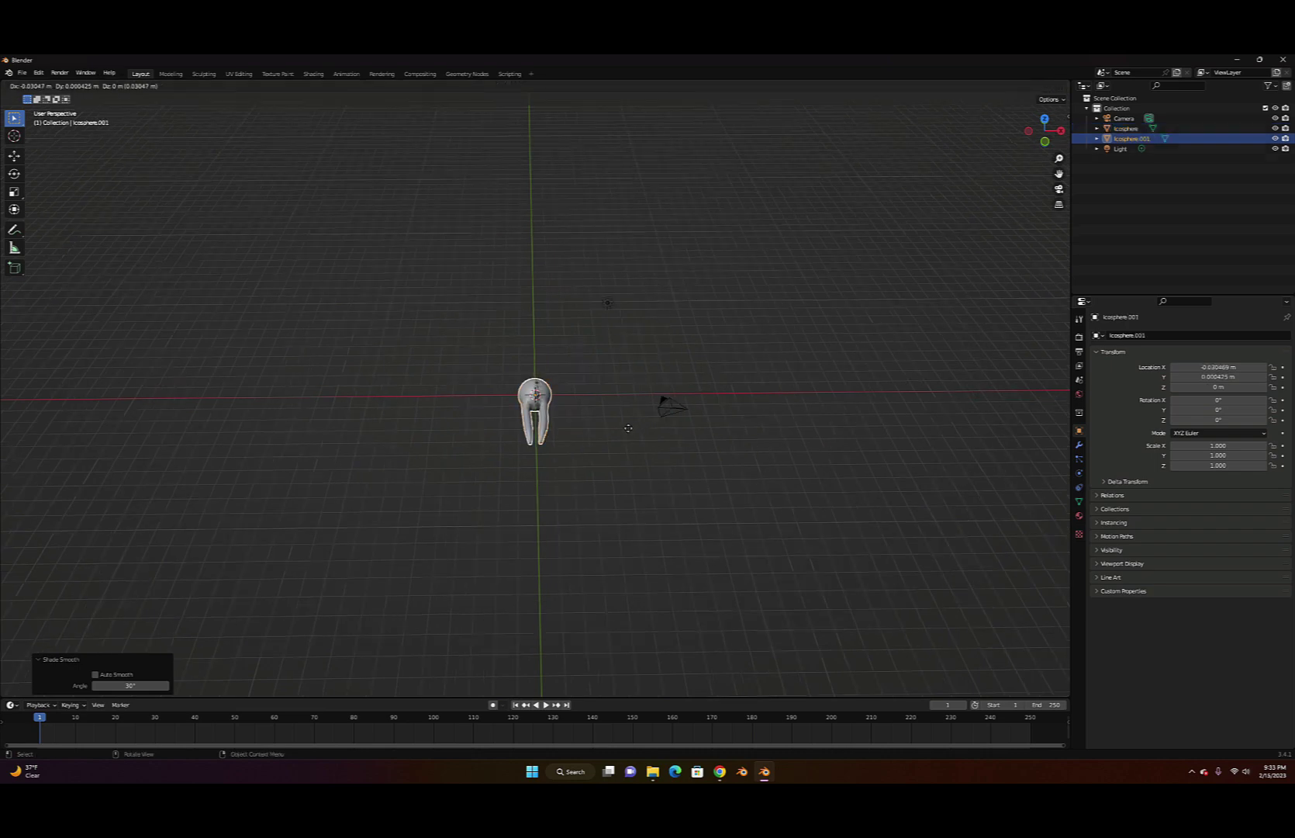
right_click(628, 427)
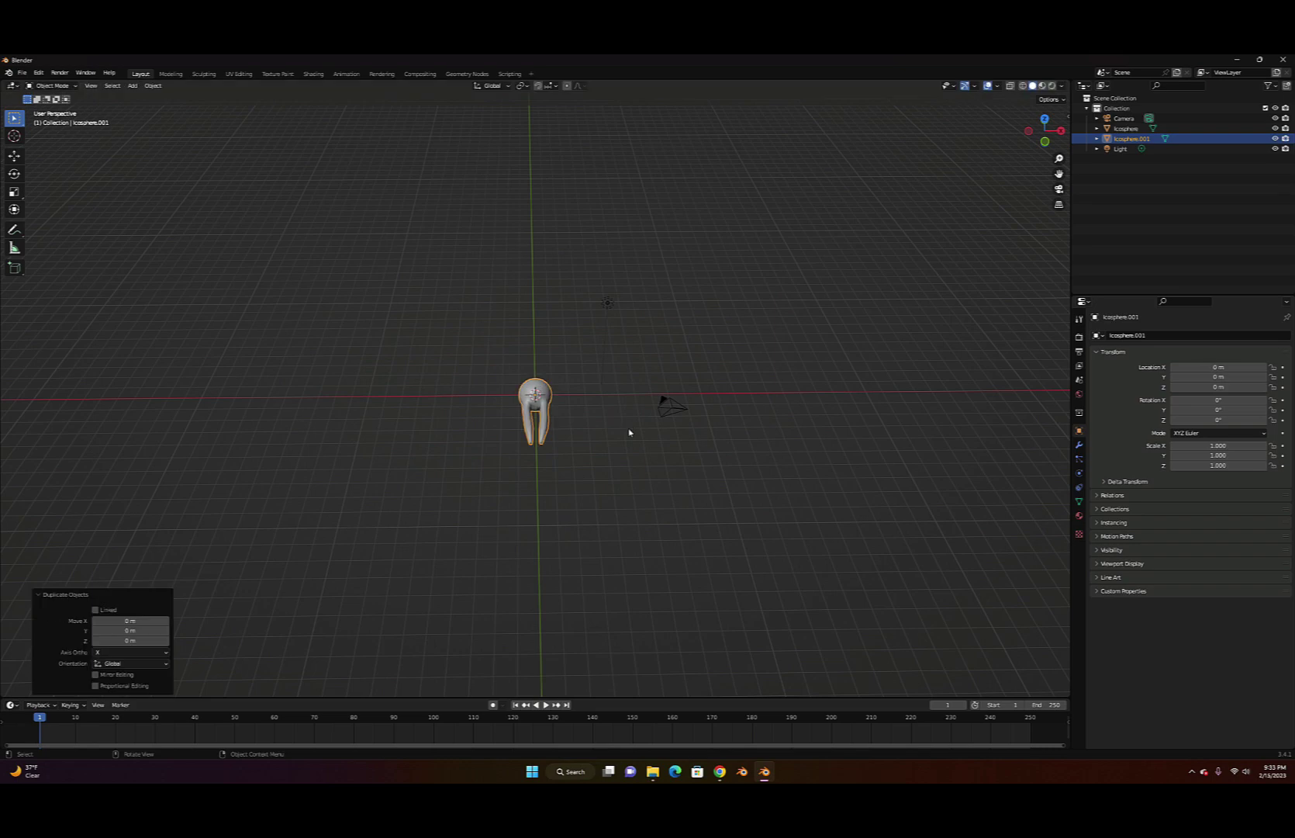
key("g")
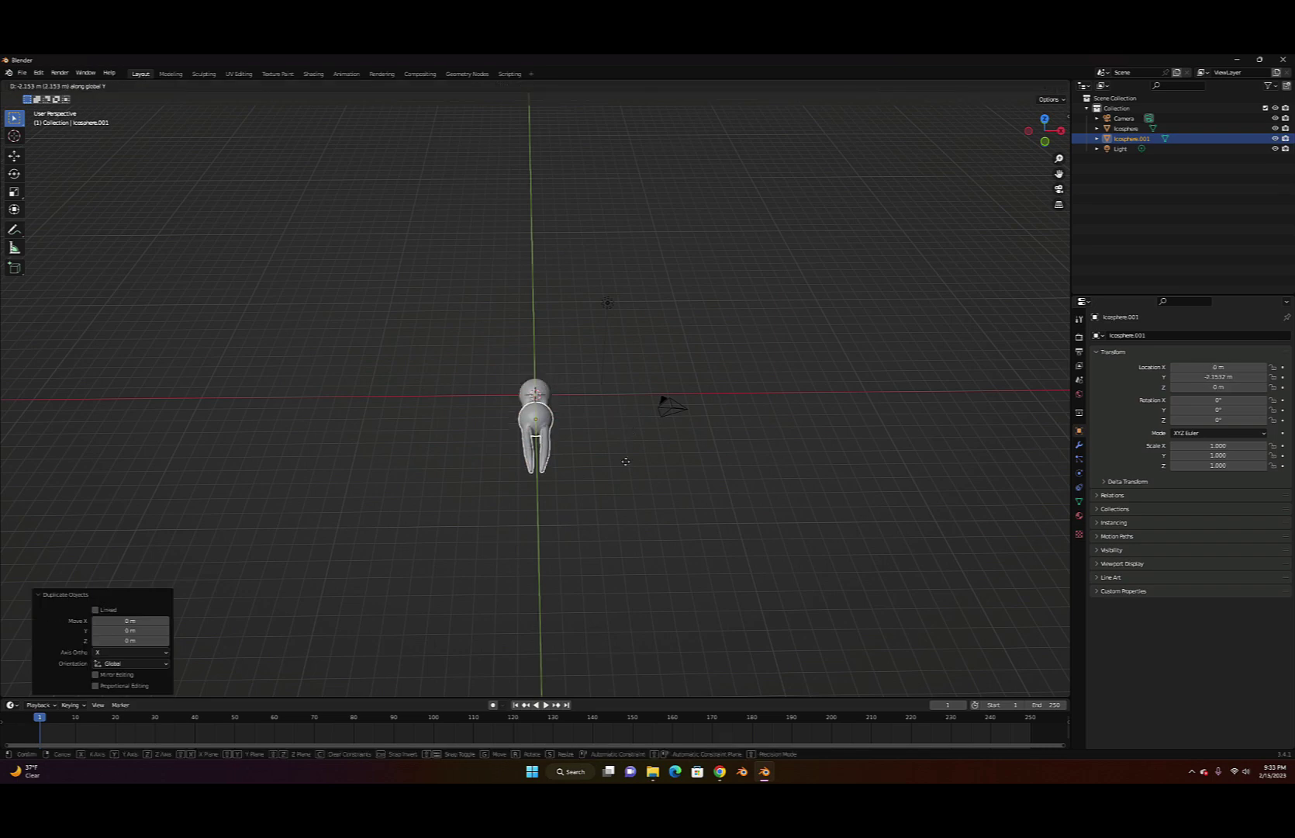
left_click(619, 519)
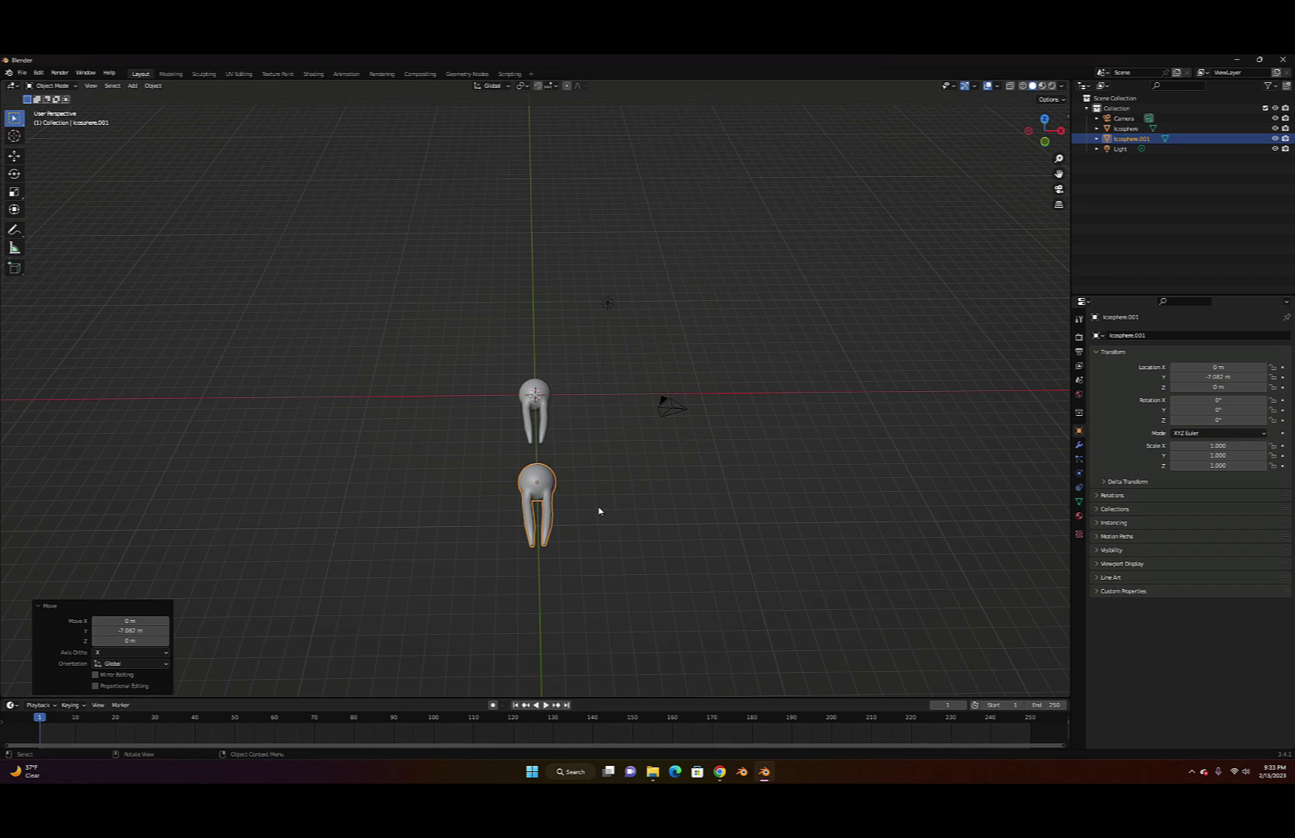
key("r")
type("y1")
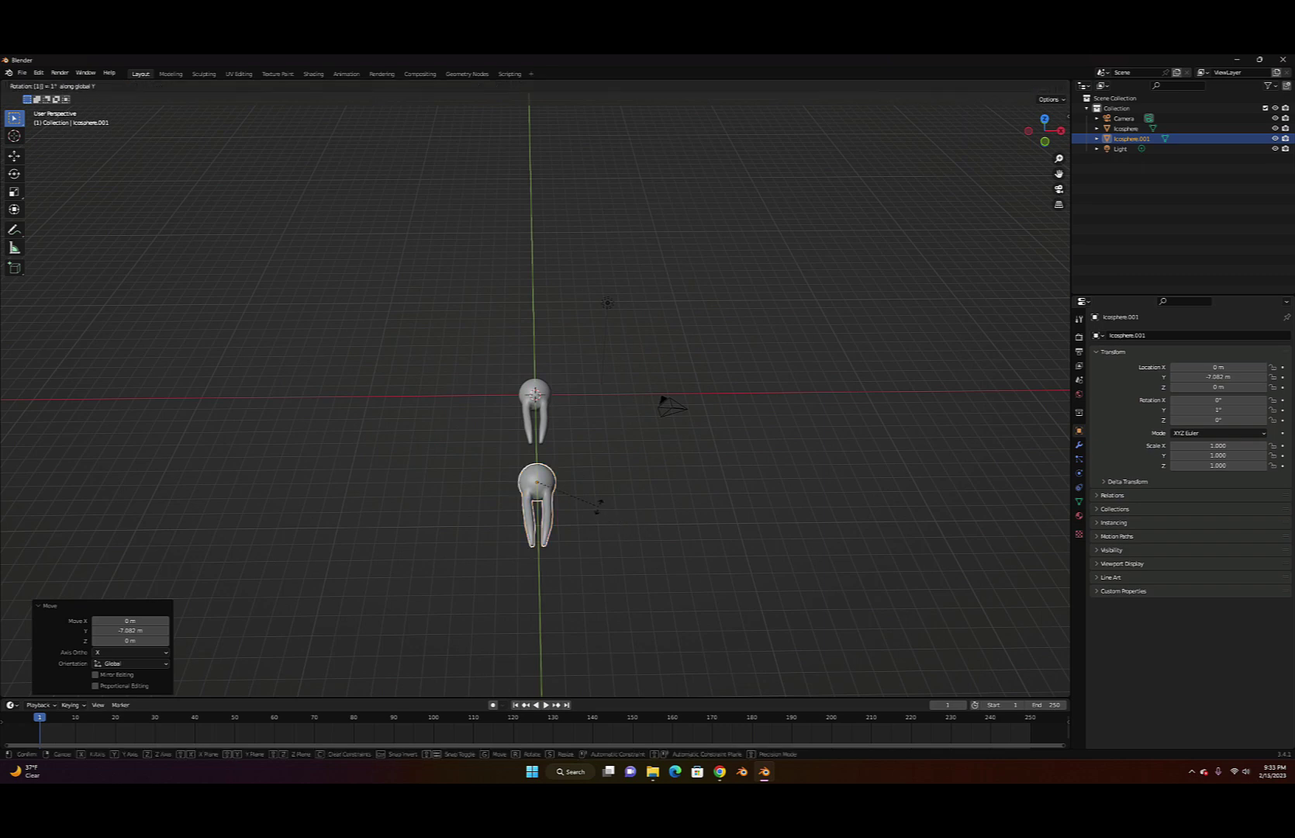
type("80")
key("Escape")
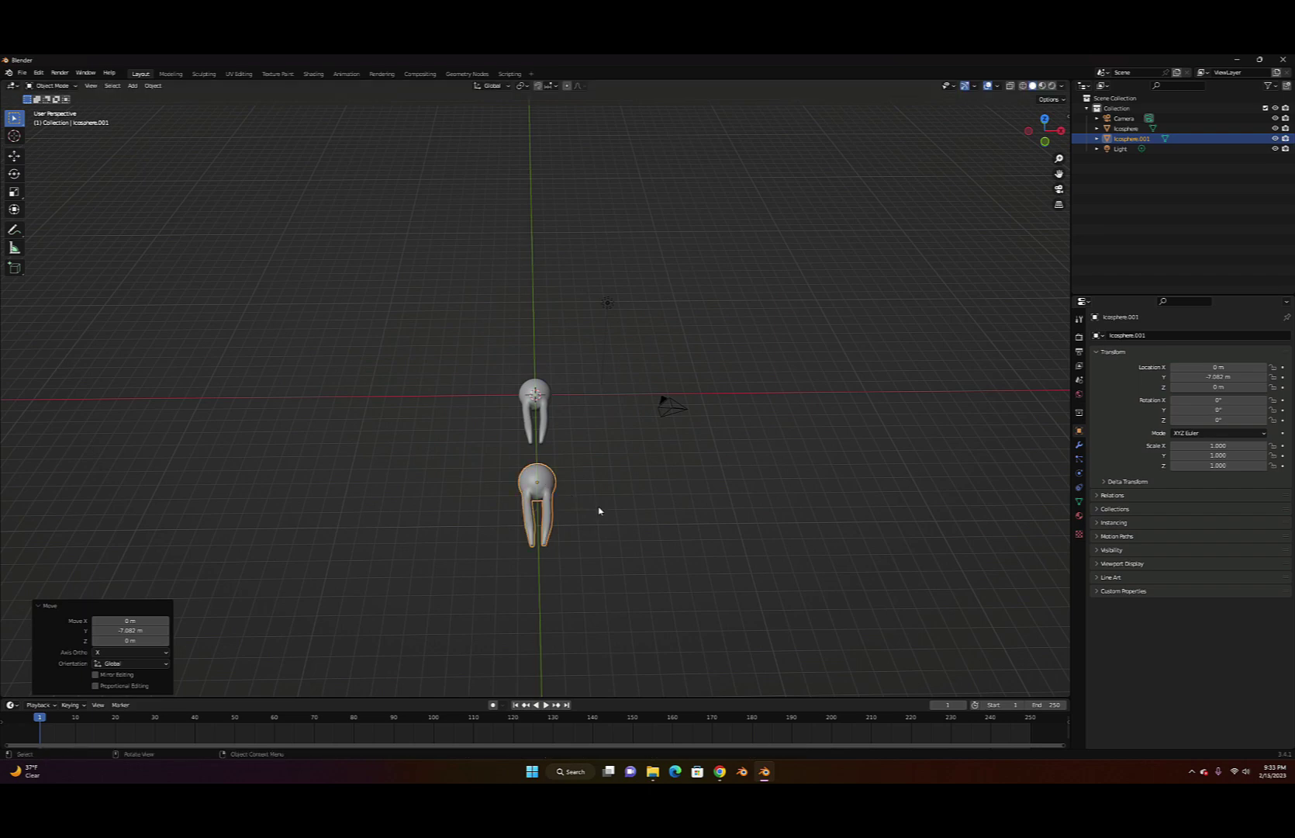
Flip the duplicate 180° about the X axis
key("r")
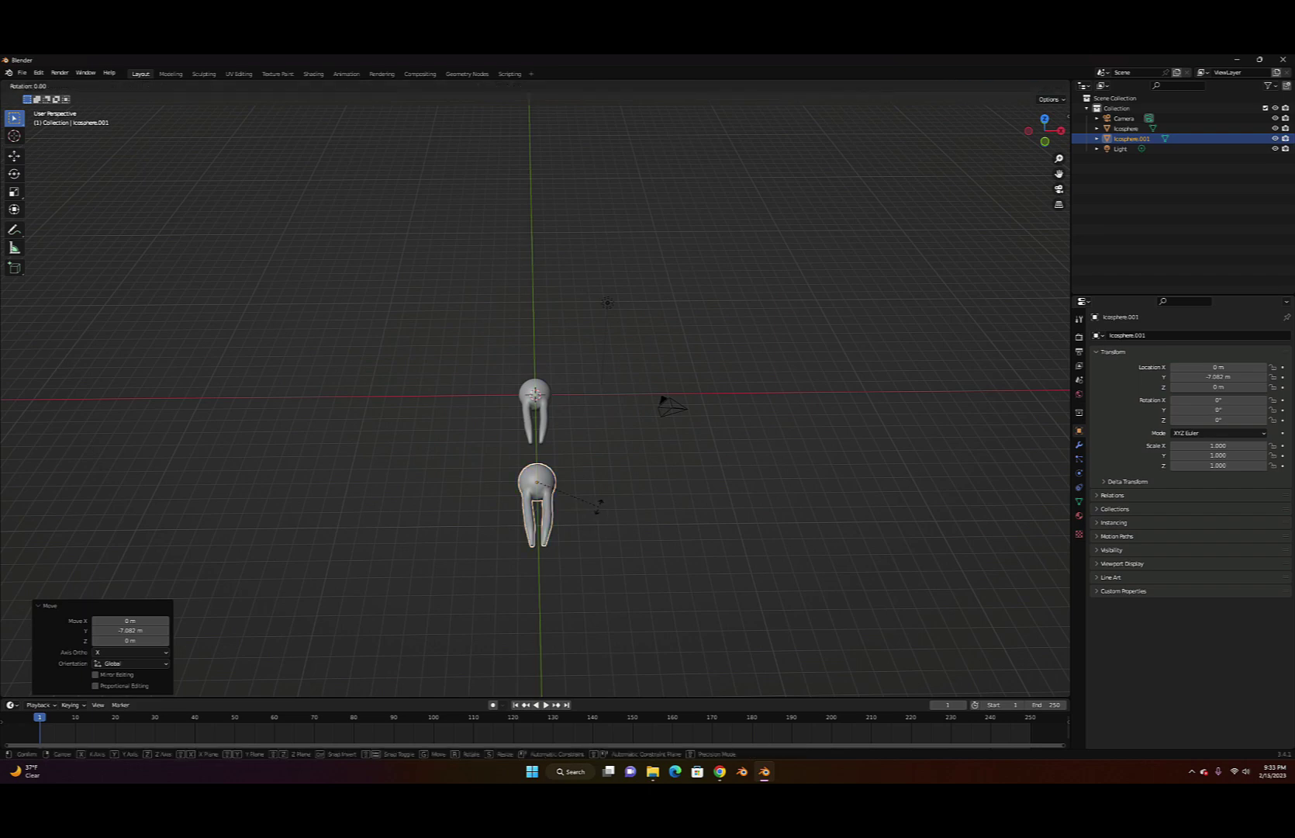
key("x")
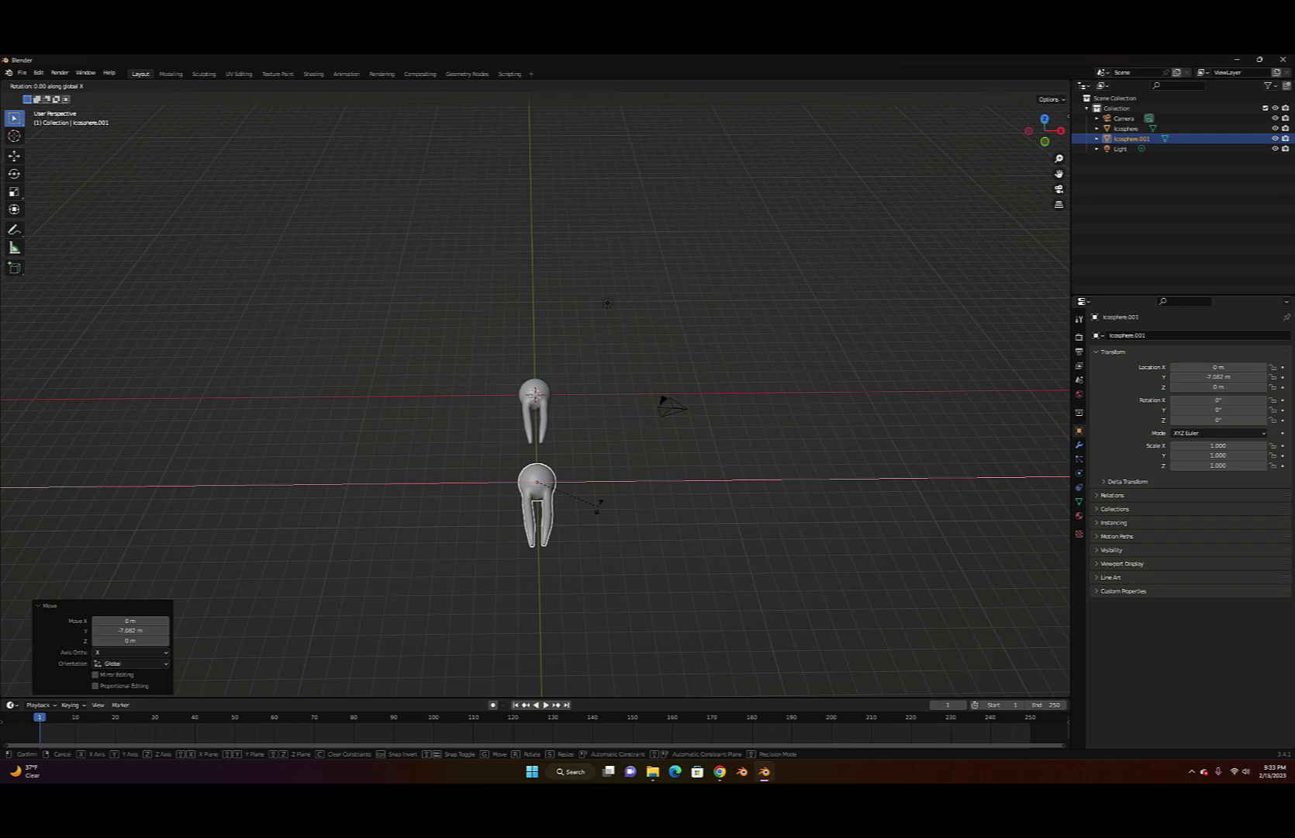
type("180")
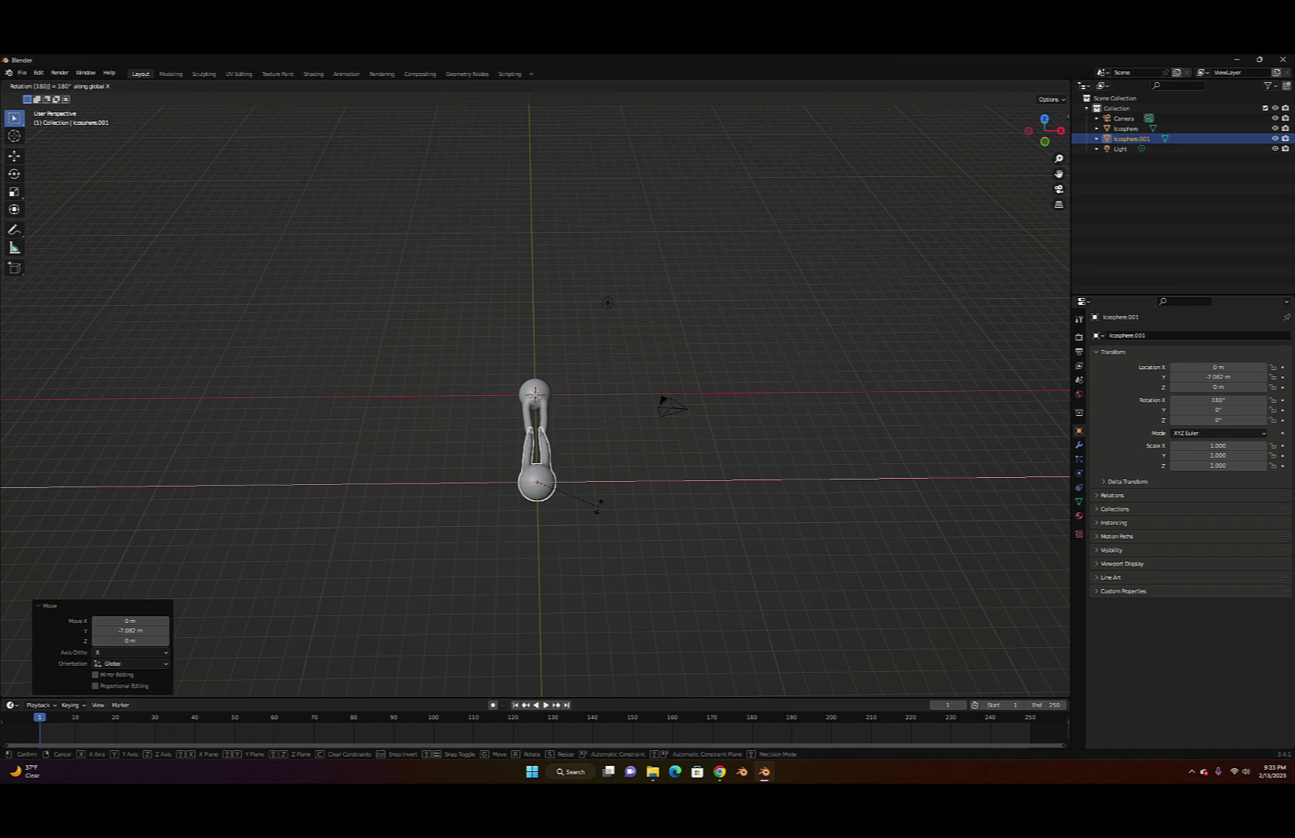
key("Return")
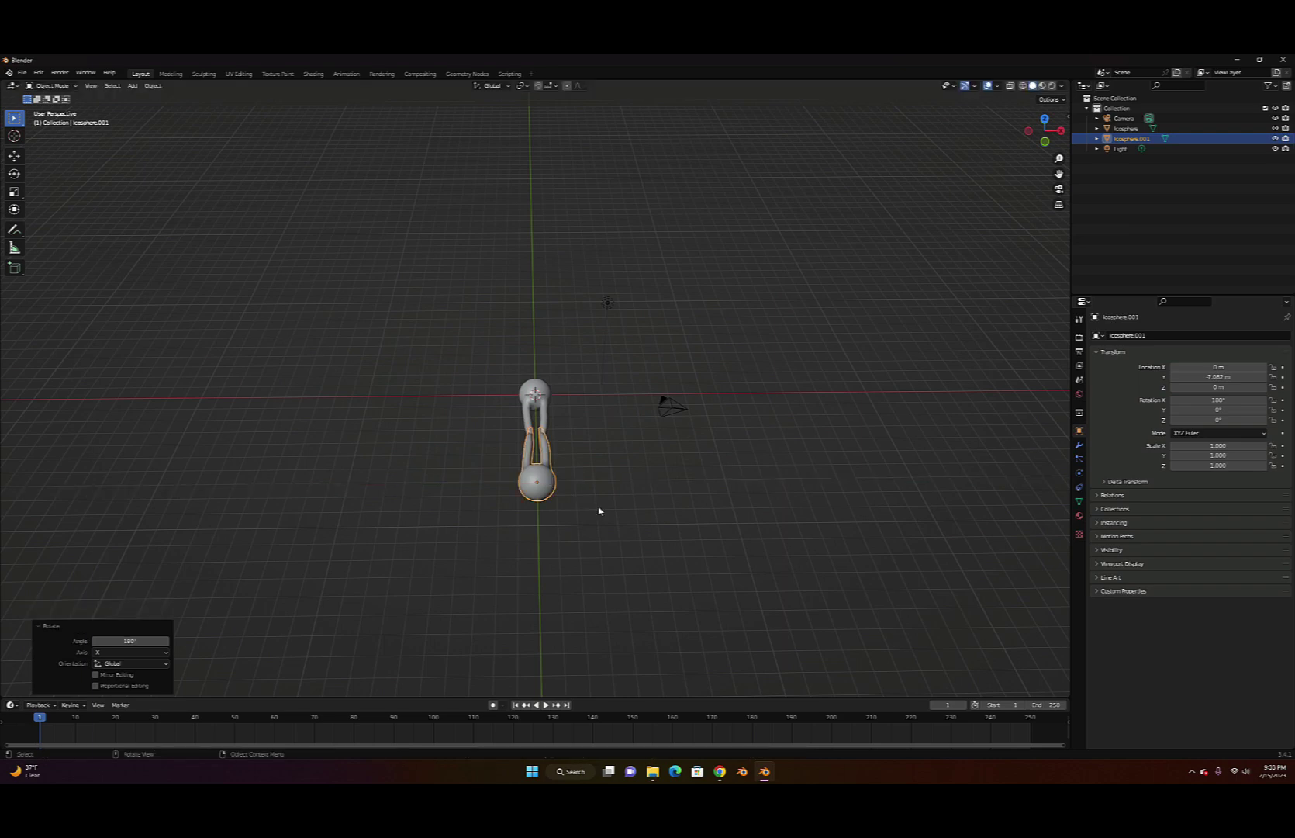
Move the flipped copy along Y until its tails meet the original's, then select both
key("g")
key("y")
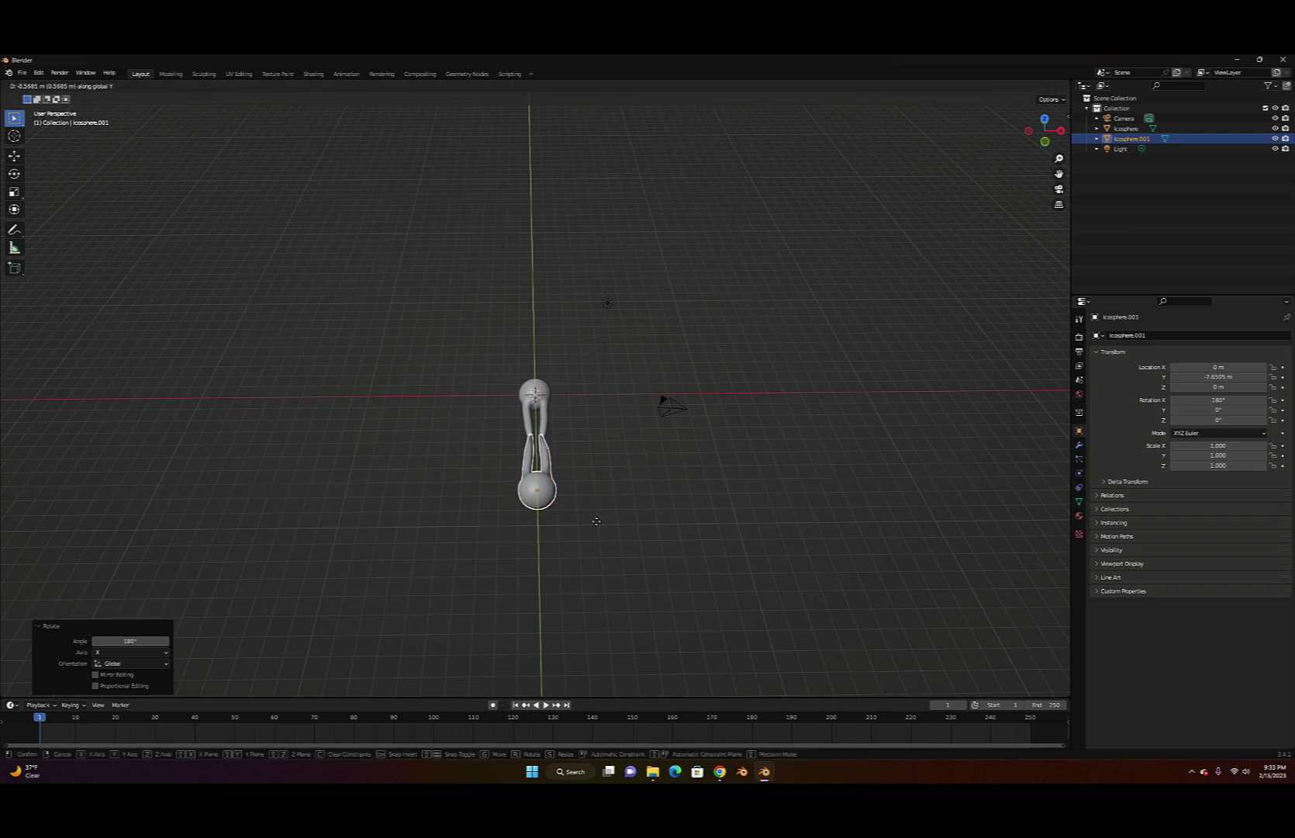
key("Return")
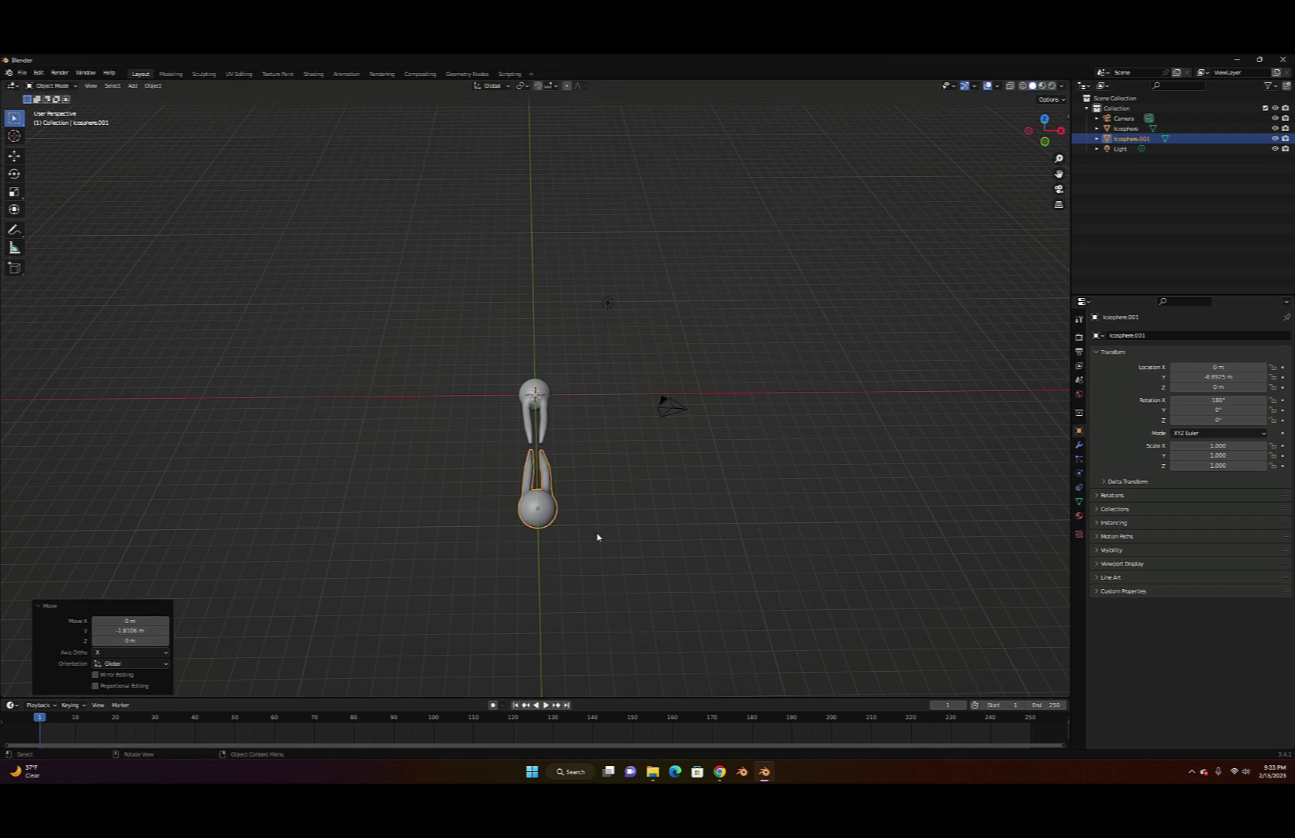
middle_click_drag(614, 519, 608, 560)
key("g")
key("y")
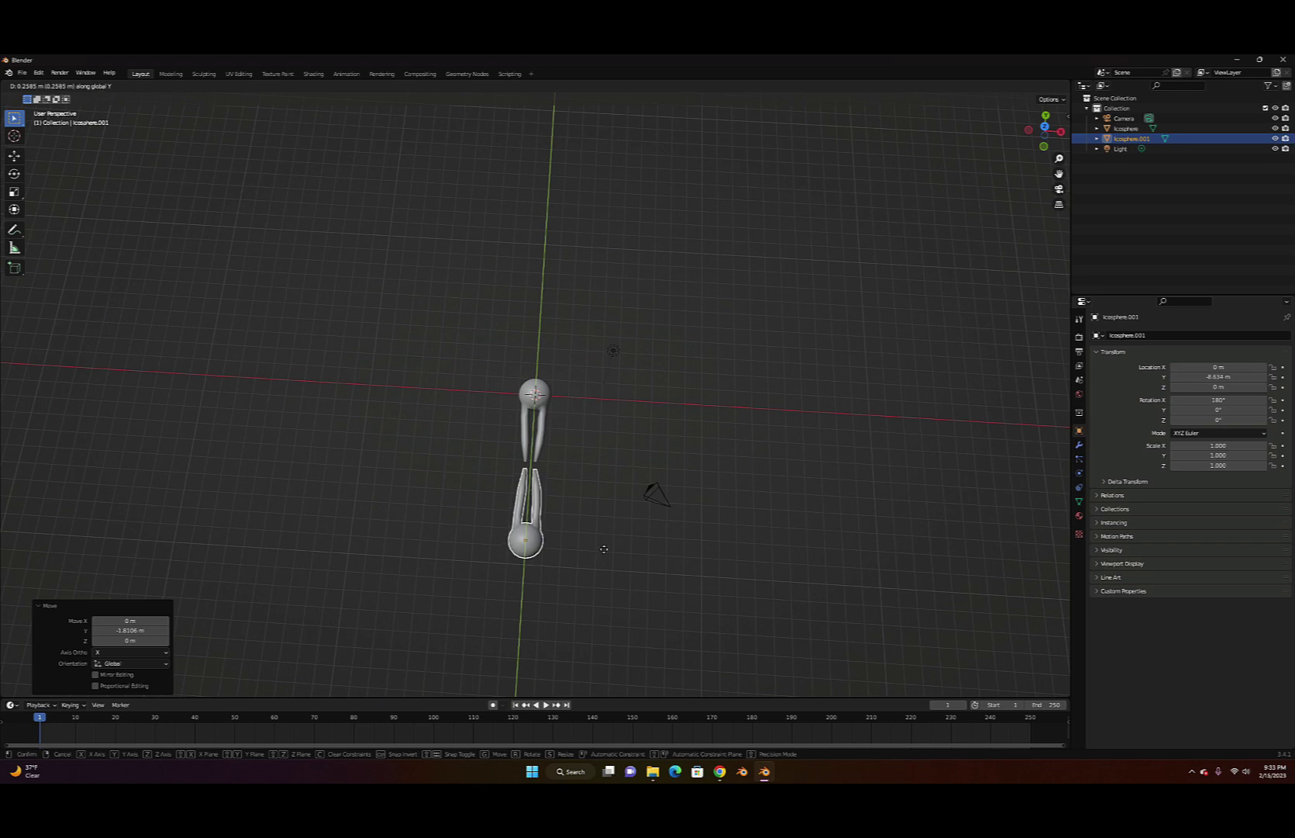
left_click(605, 551)
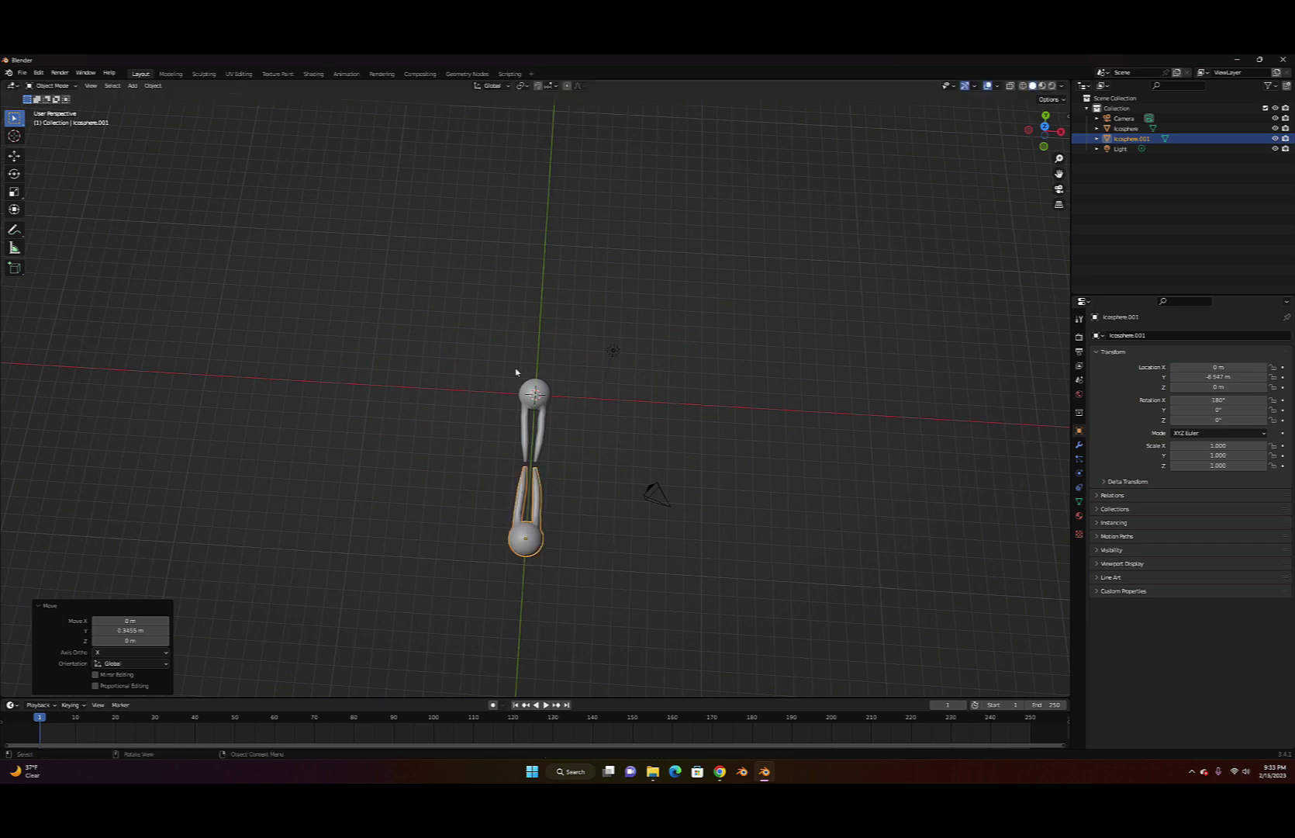
left_click_drag(516, 371, 567, 581)
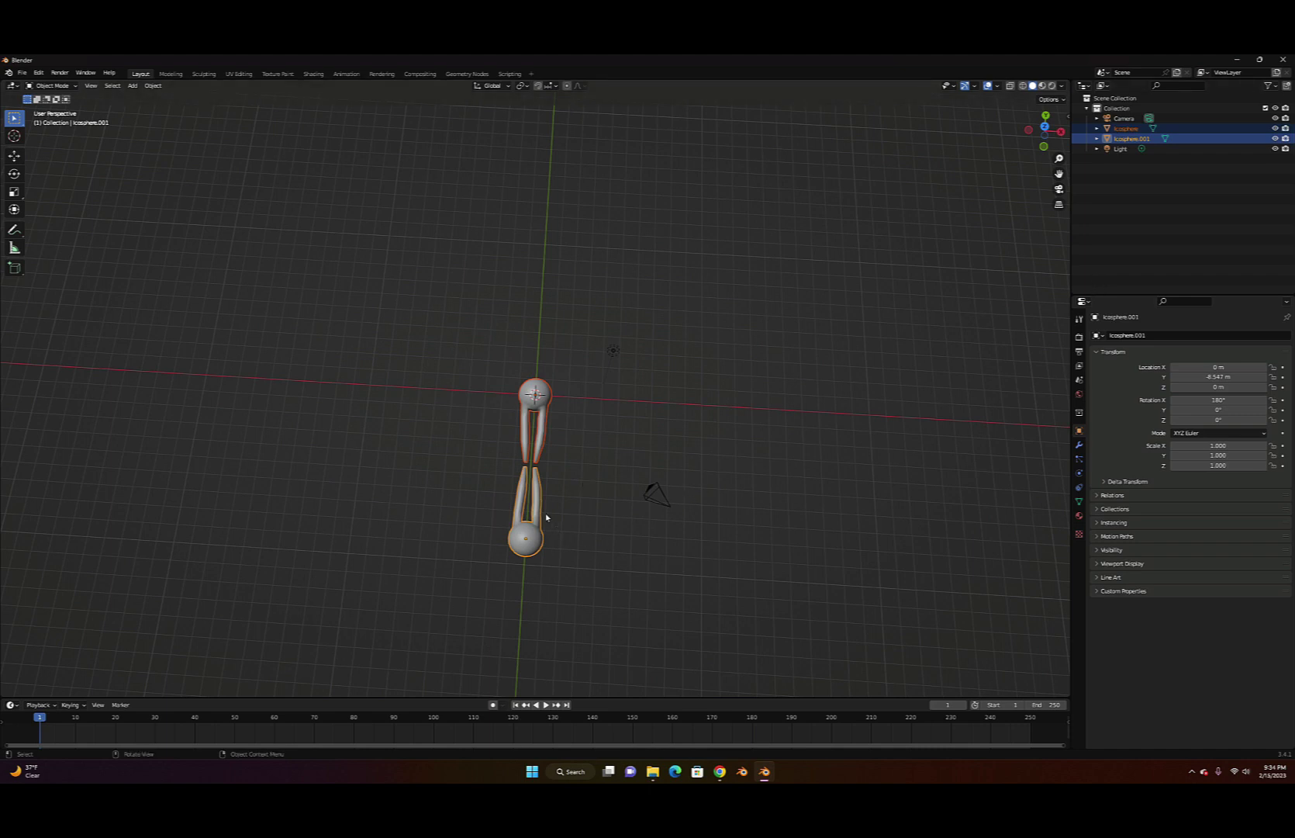
Join both lipid halves into Icosphere.001 and duplicate it as Icosphere.002
key("ctrl")
key("ctrl+j")
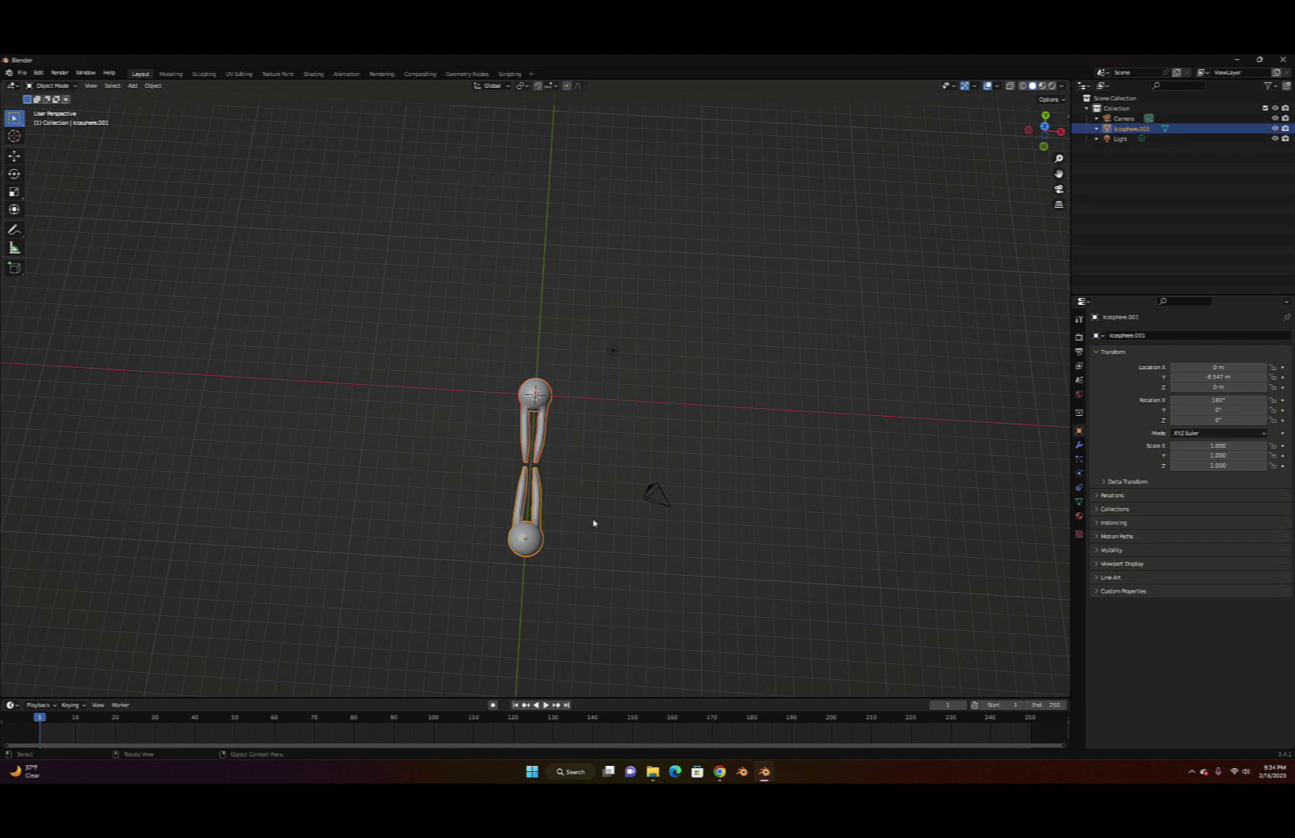
mouse_move(593, 522)
middle_mouse_down()
mouse_move(611, 521)
mouse_move(604, 508)
middle_mouse_up()
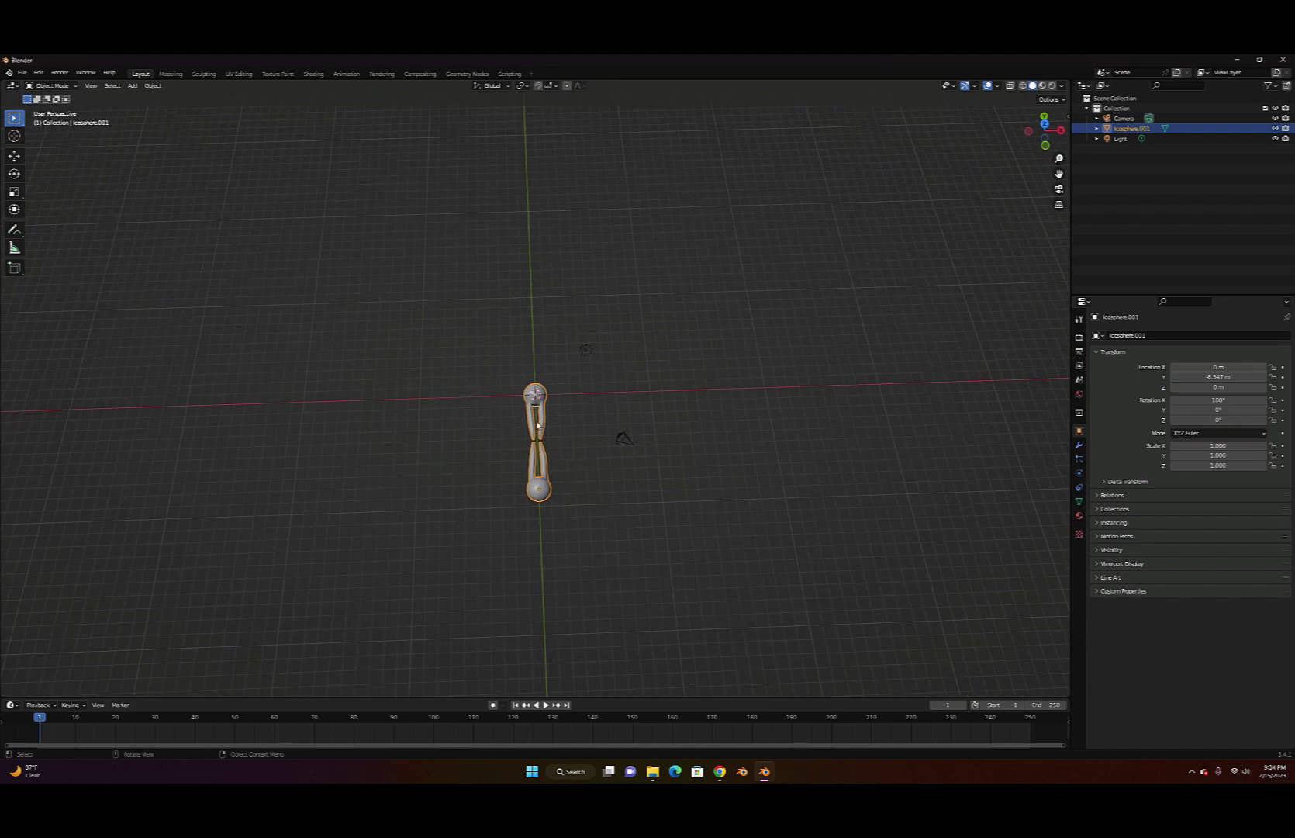
key("shift")
key("shift+d")
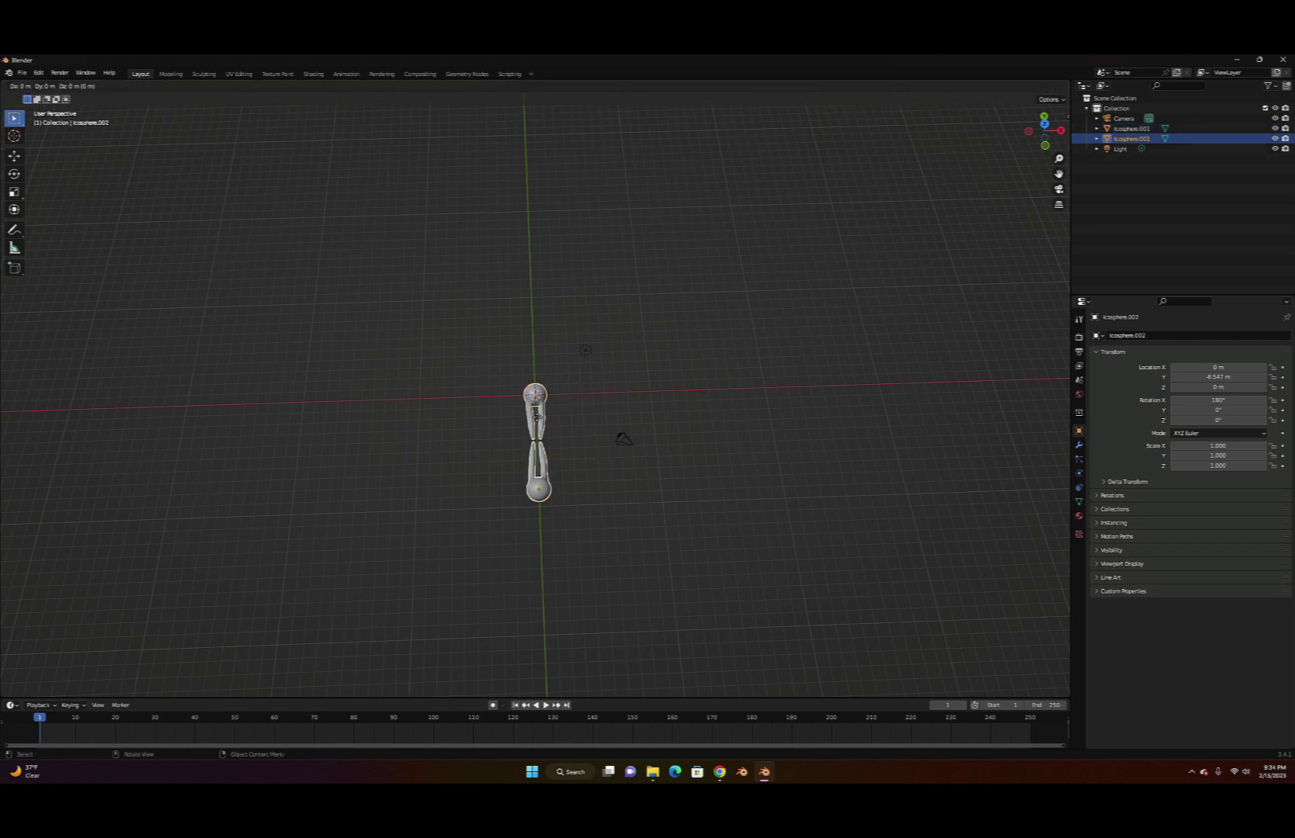
Place lipid-pair copies along X, forming a row of six, Icosphere.001 to Icosphere.006
key("x")
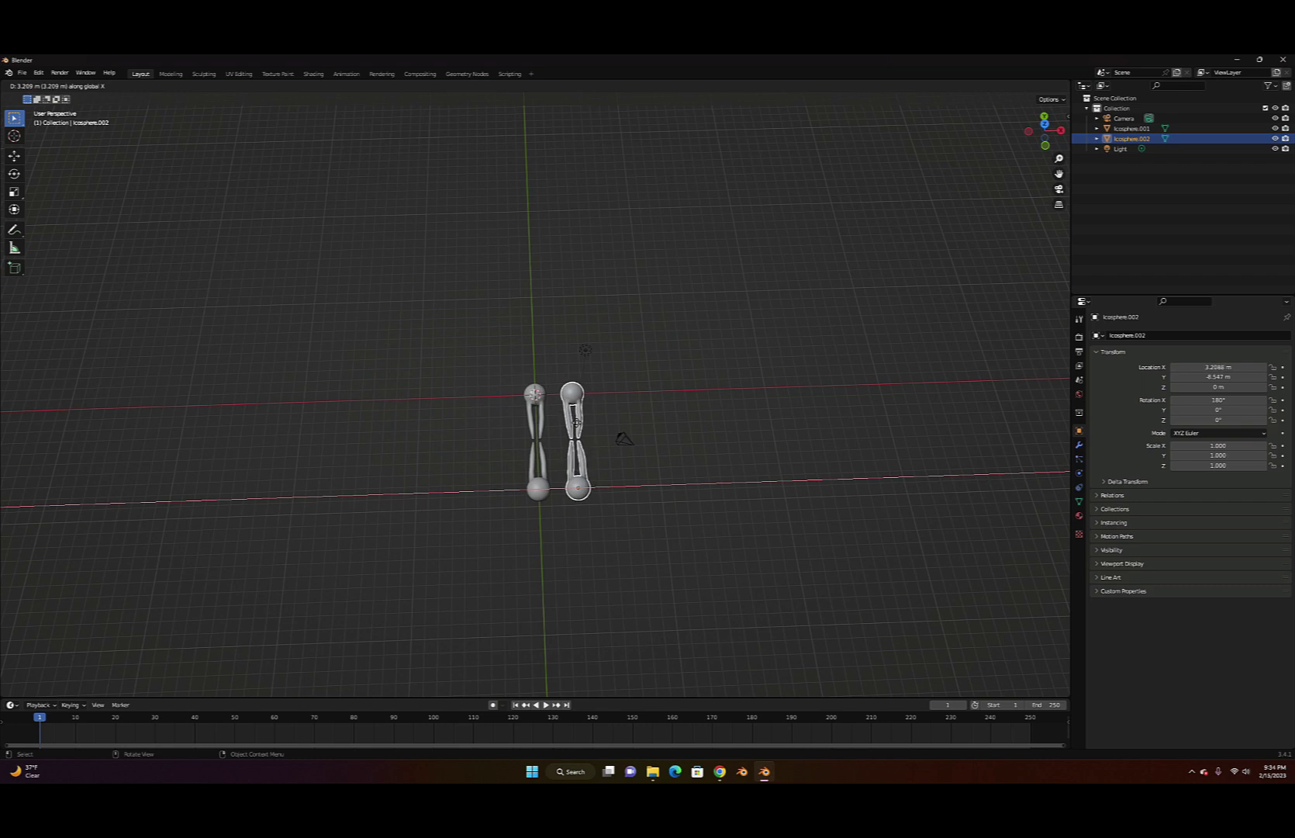
left_click(578, 426)
key("shift+d")
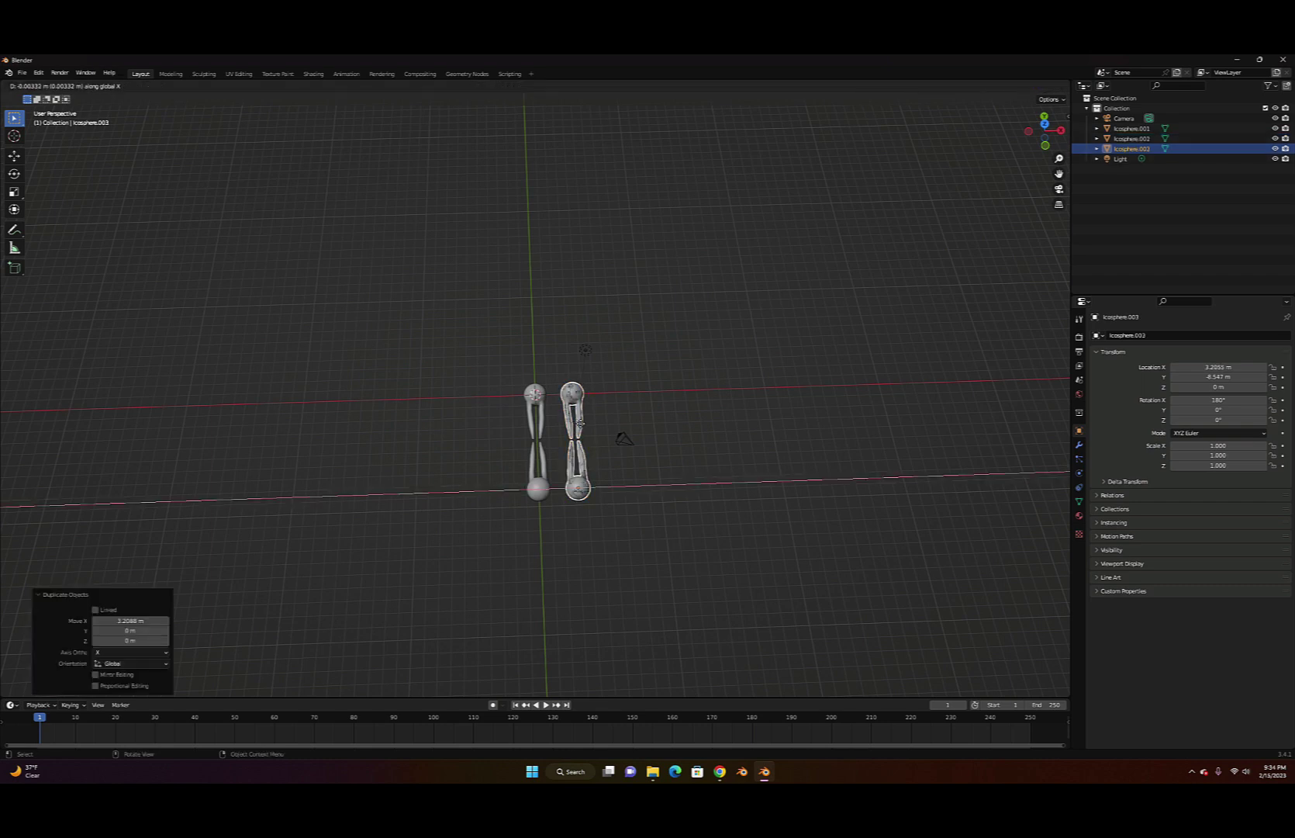
key("x")
left_click(618, 428)
key("shift+d")
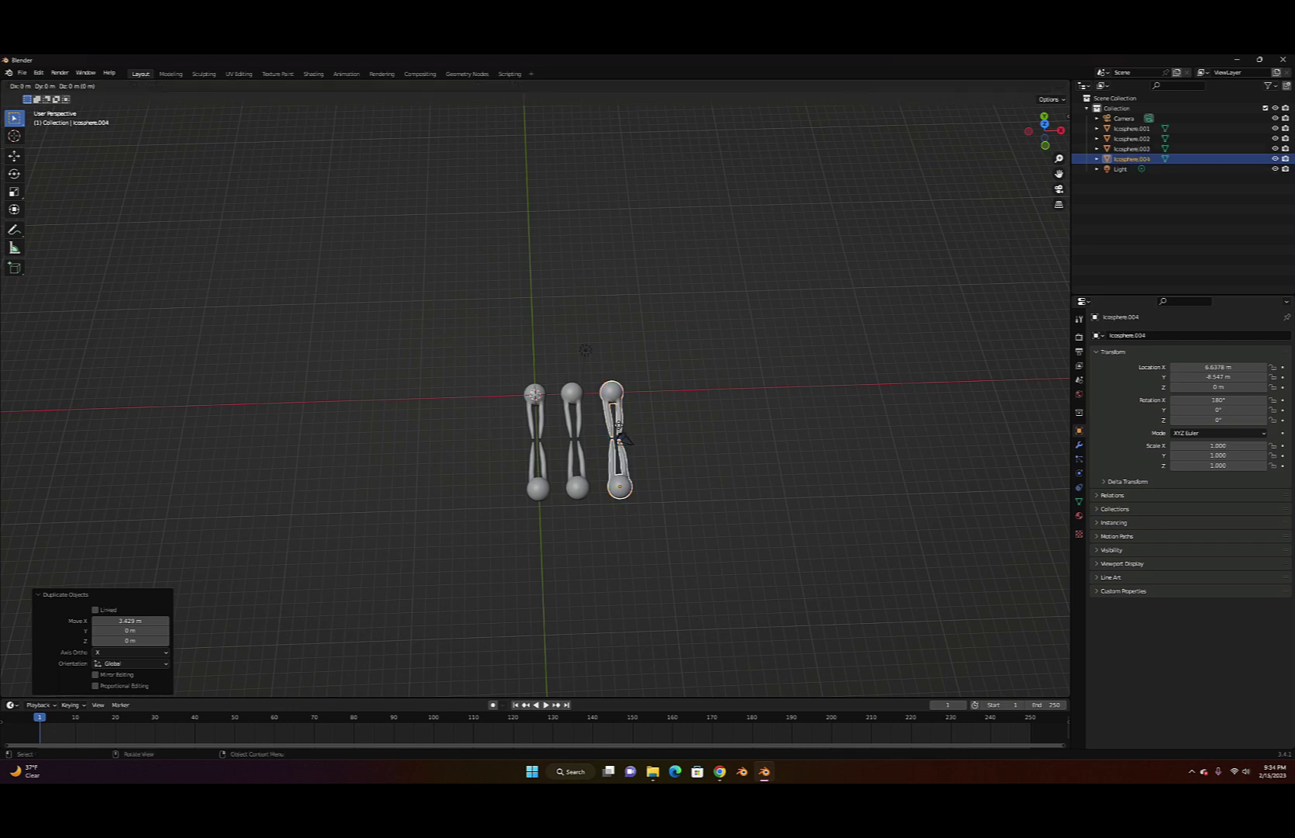
key("x")
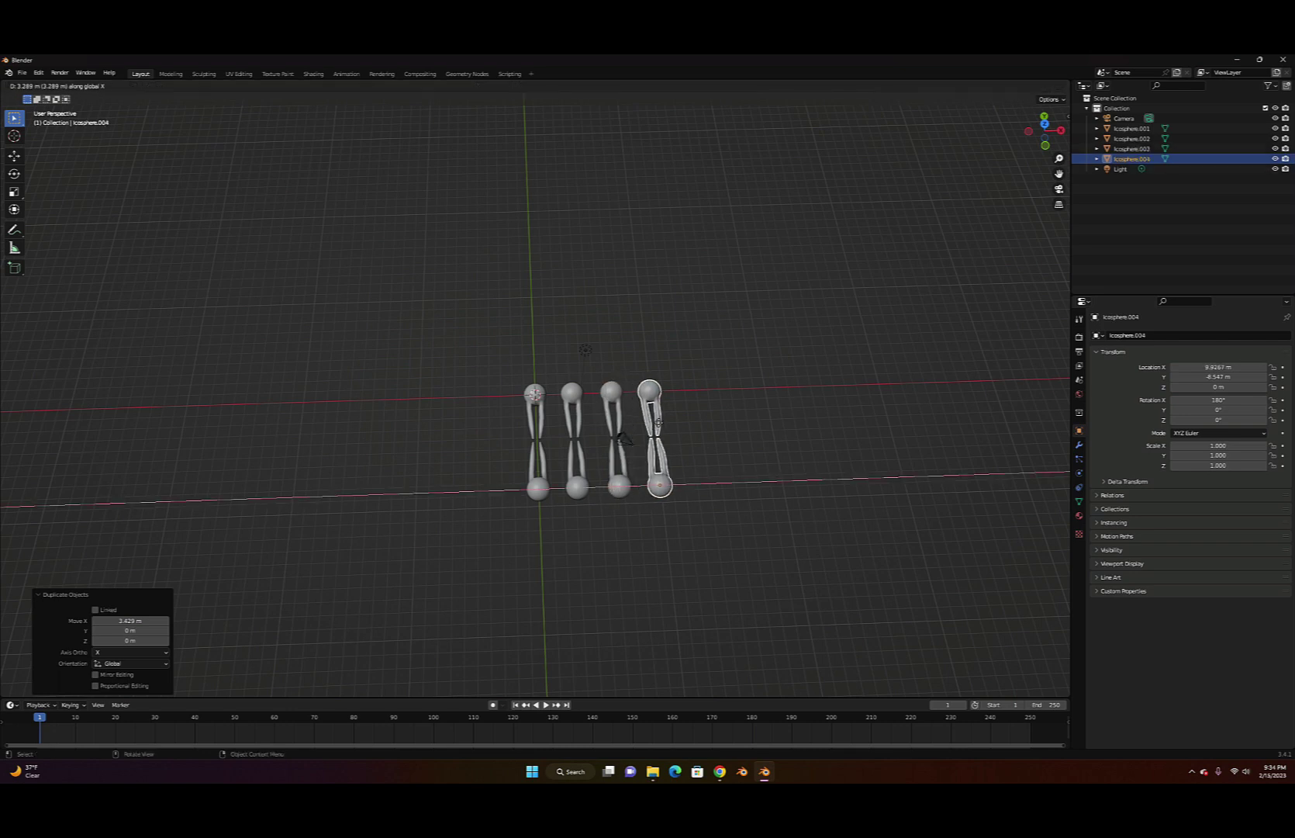
left_click(659, 421)
key("shift+d")
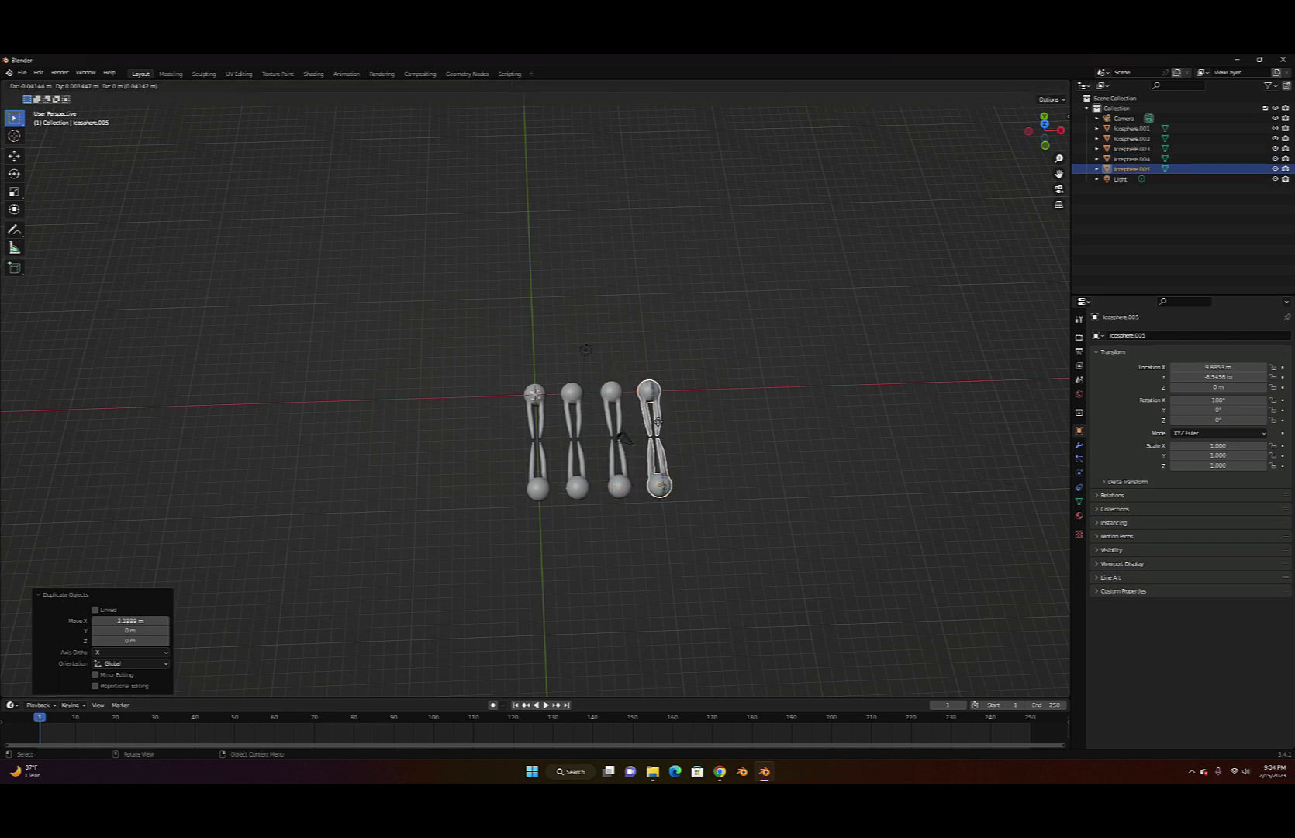
key("x")
left_click(698, 420)
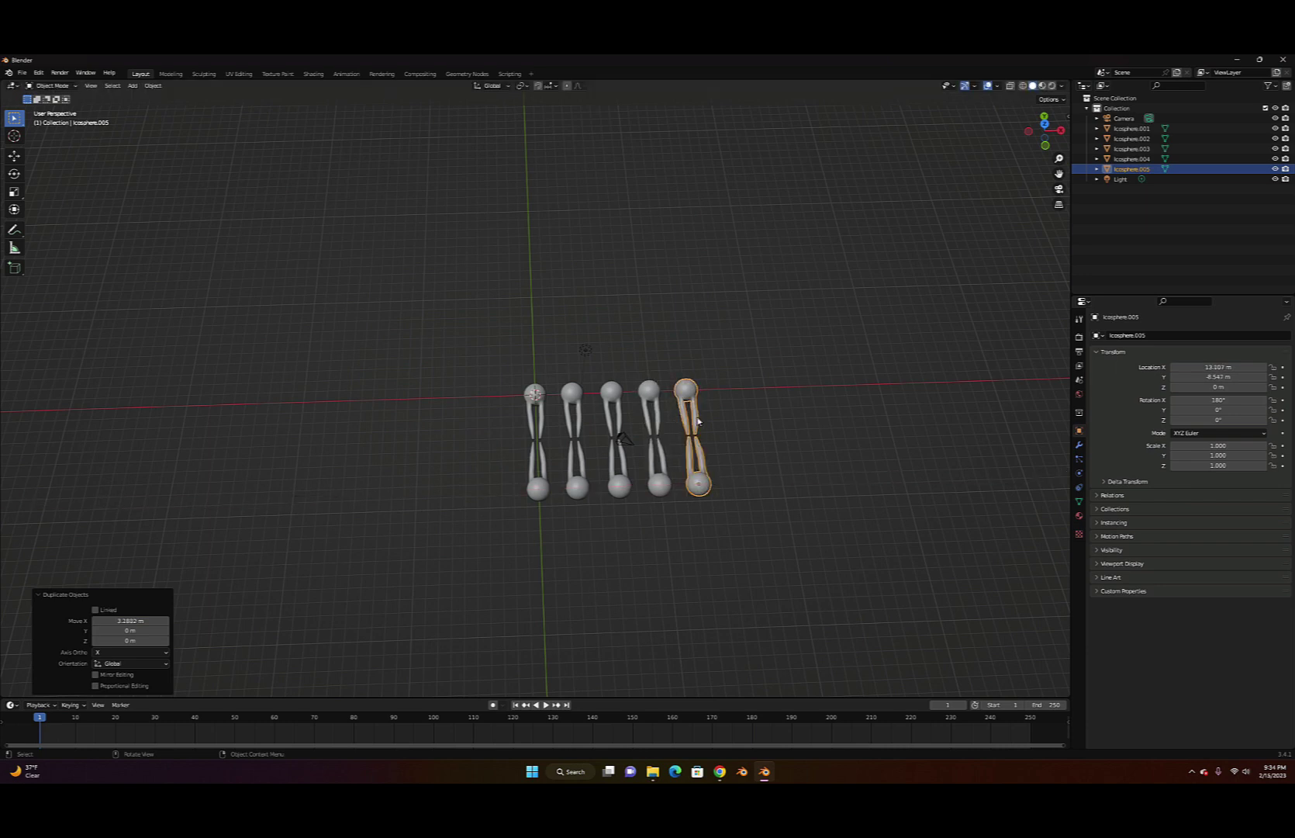
key("shift+d")
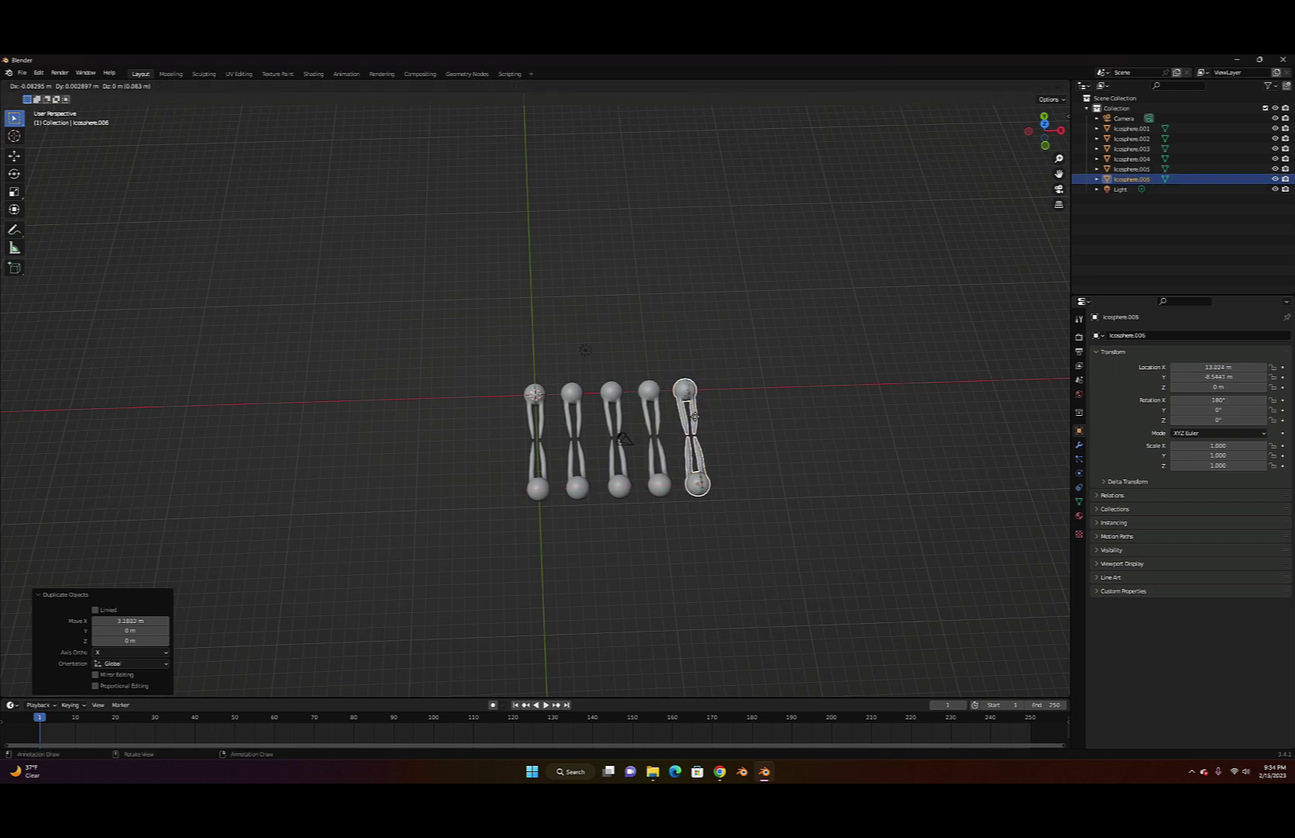
key("x")
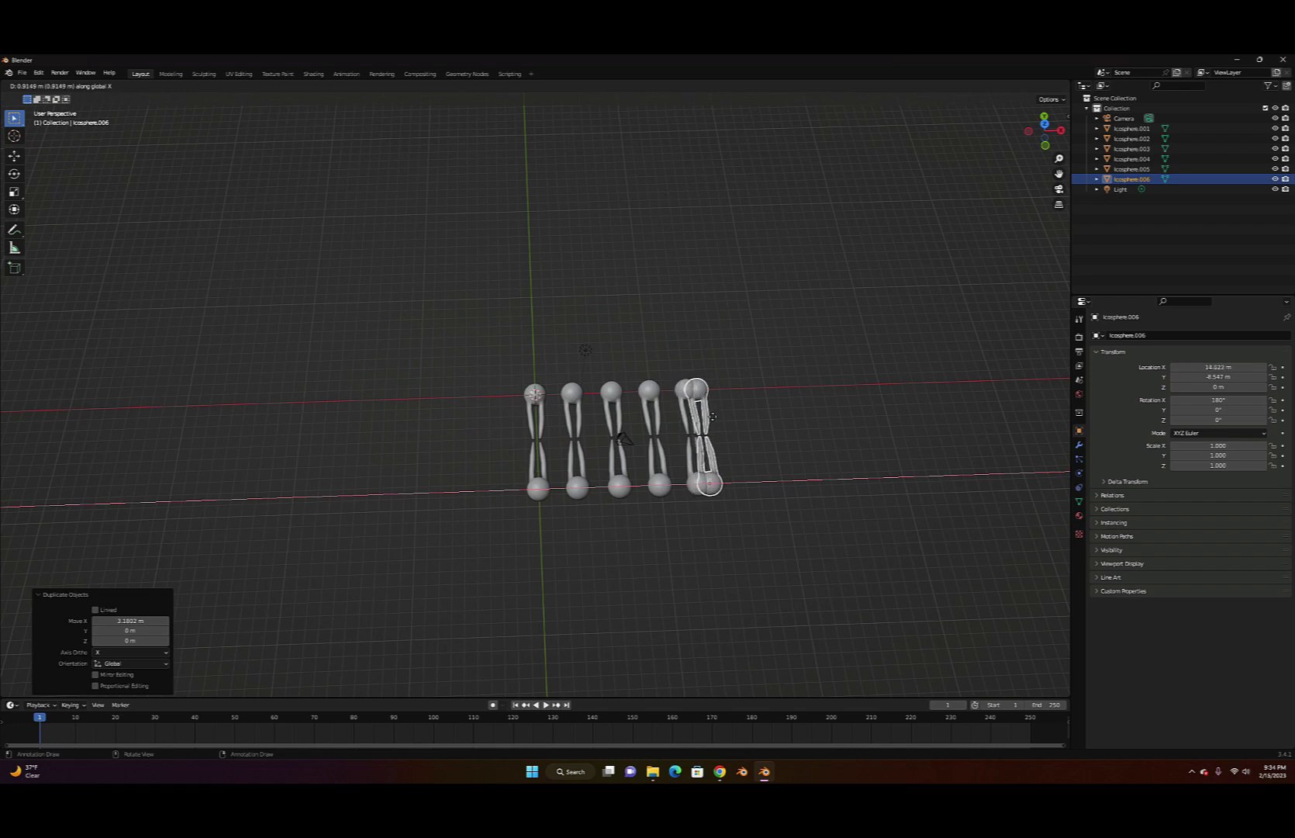
left_click(734, 412)
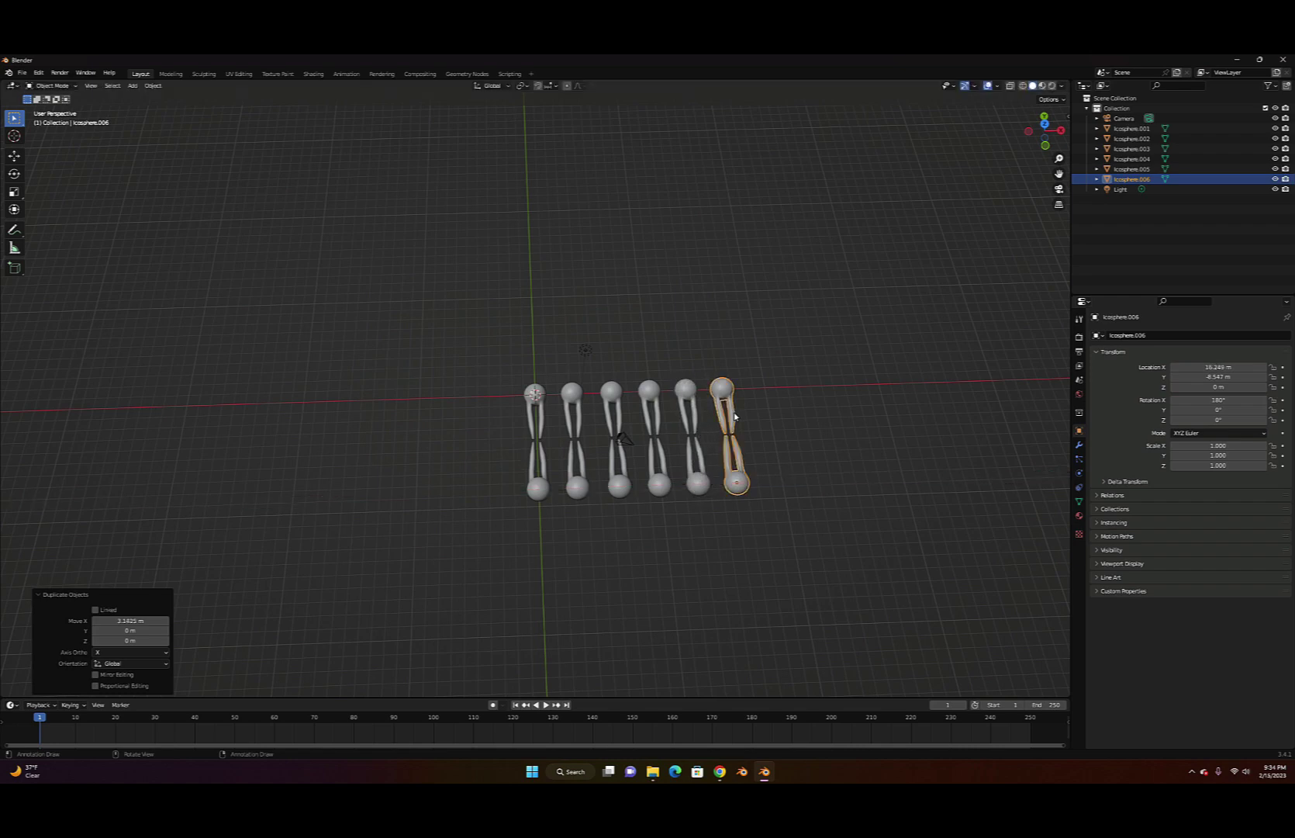
Face the row frontally, select the leftmost pair and show its Material Properties
middle_click_drag(679, 552, 615, 541)
scroll(614, 540, "up", 1)
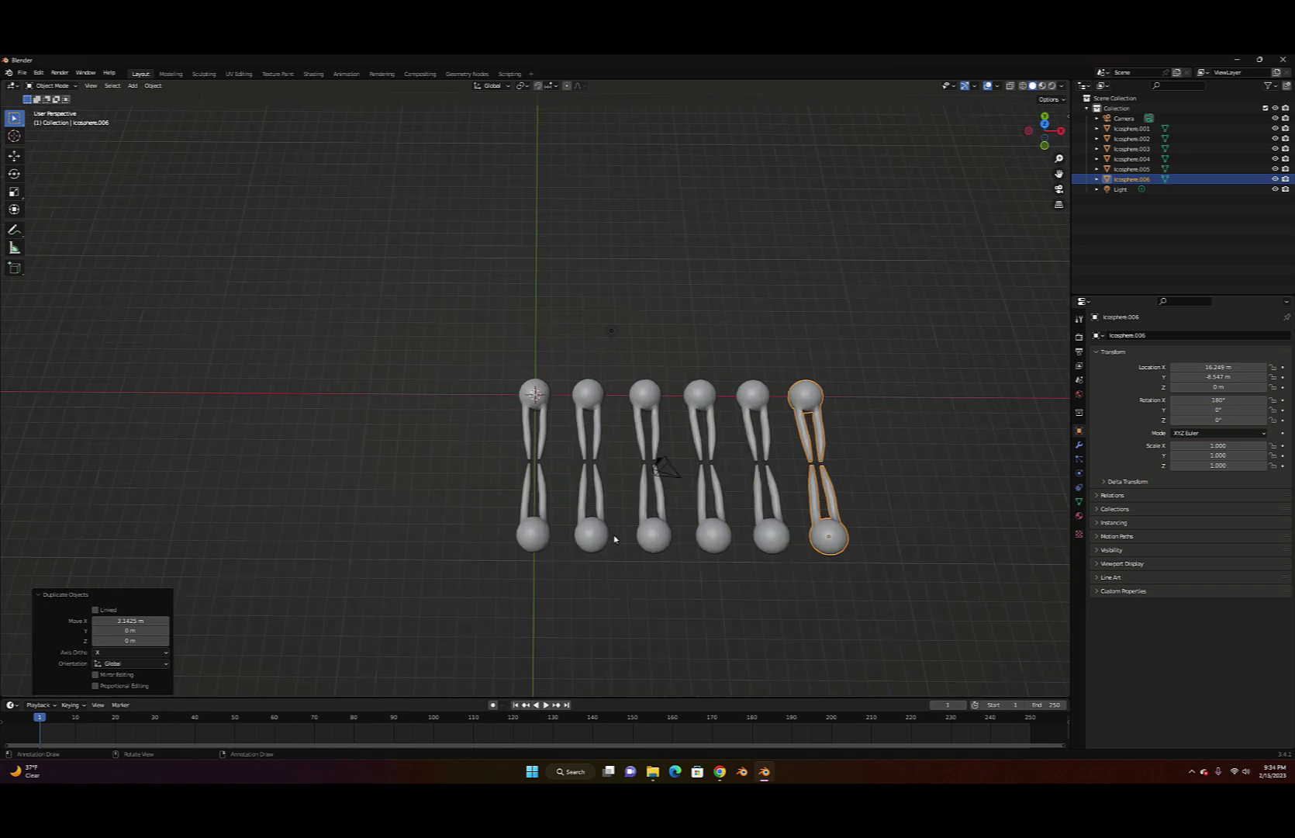
left_click(531, 392)
left_click(1079, 515)
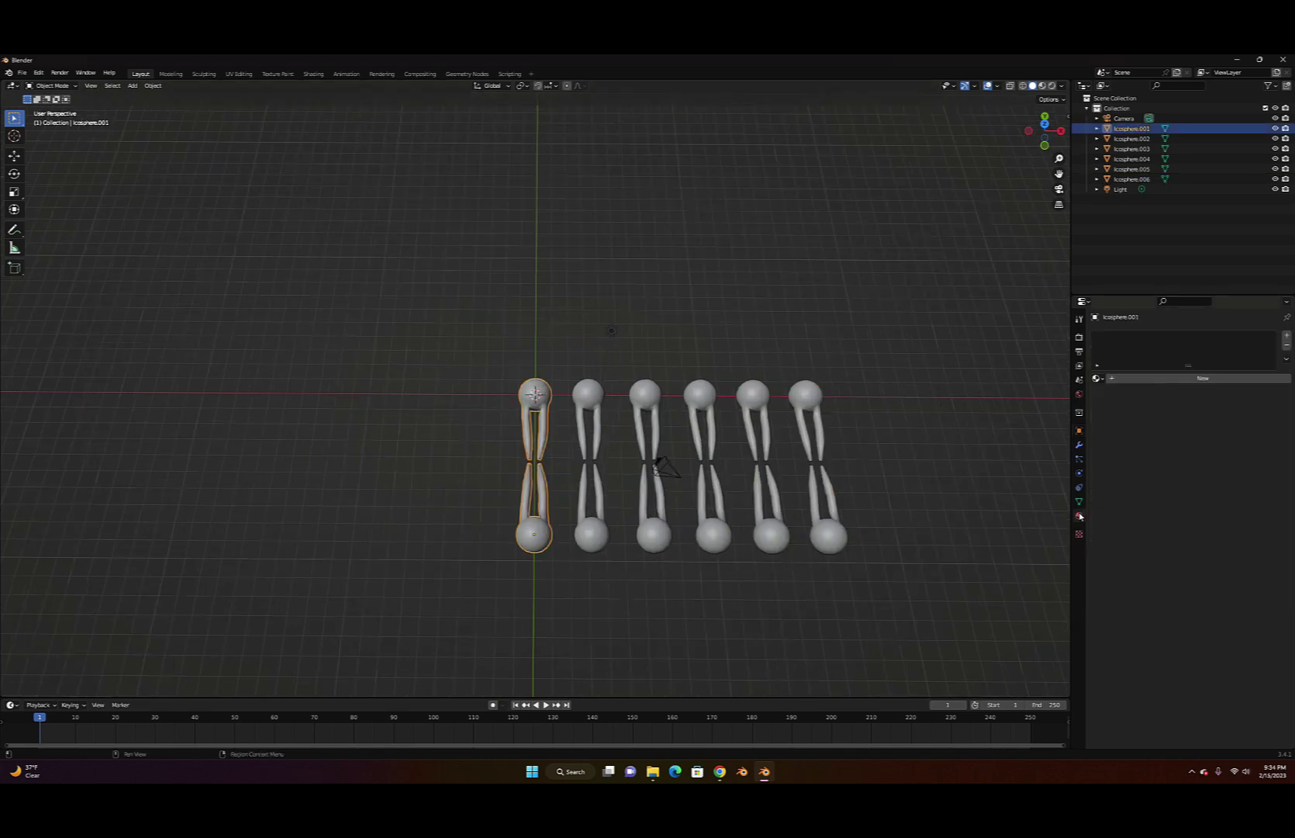
Give the first dumbbell a new saturated orange material with slightly raised Metallic
left_click(1146, 379)
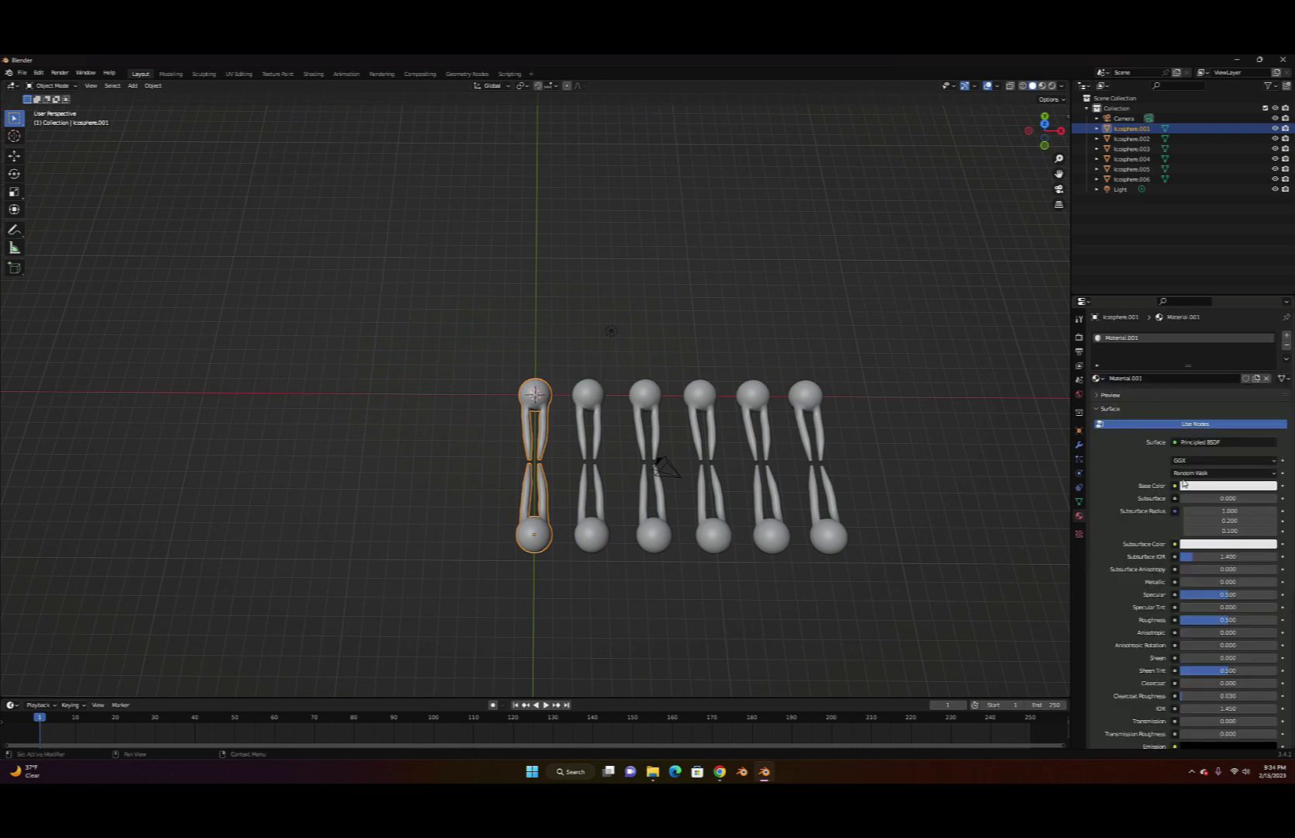
left_click(1207, 486)
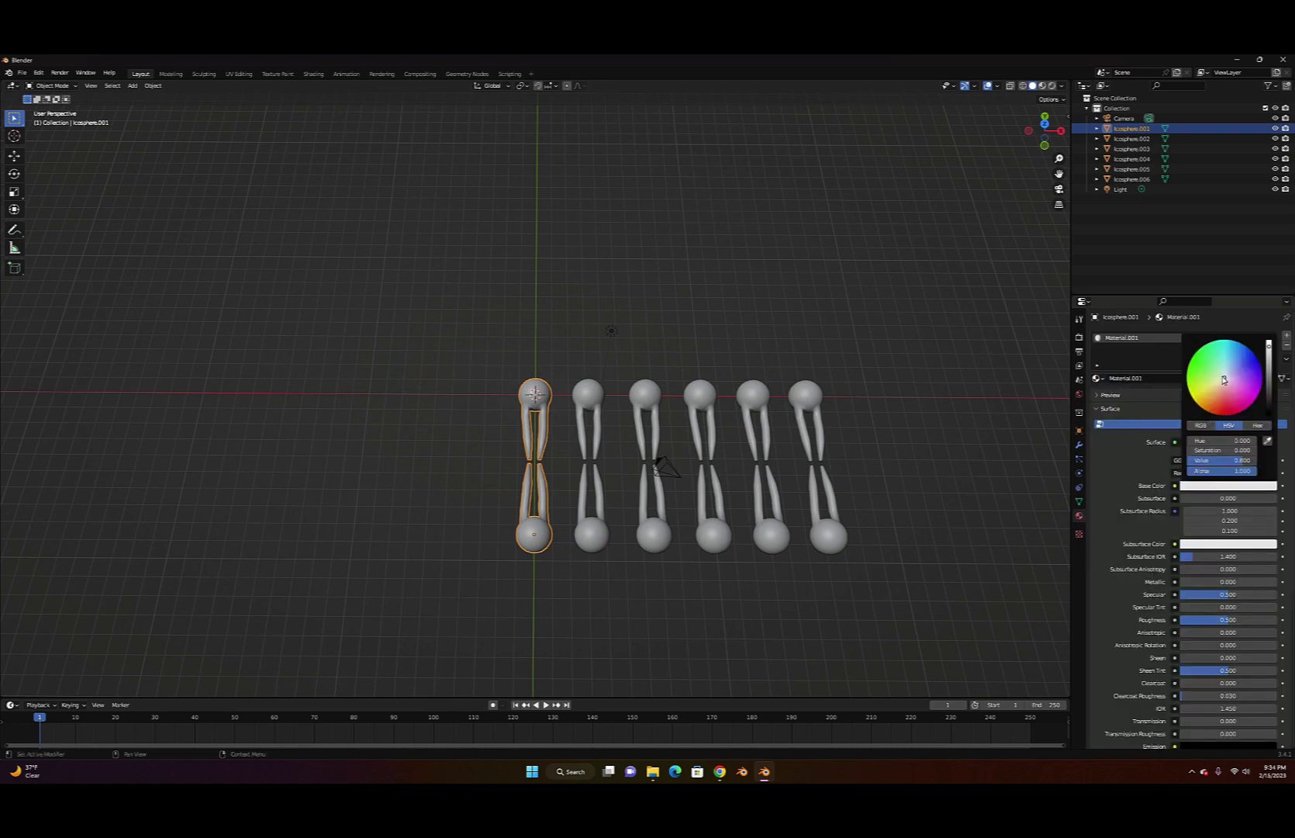
key("ctrl+v")
left_click_drag(1217, 393, 1213, 401)
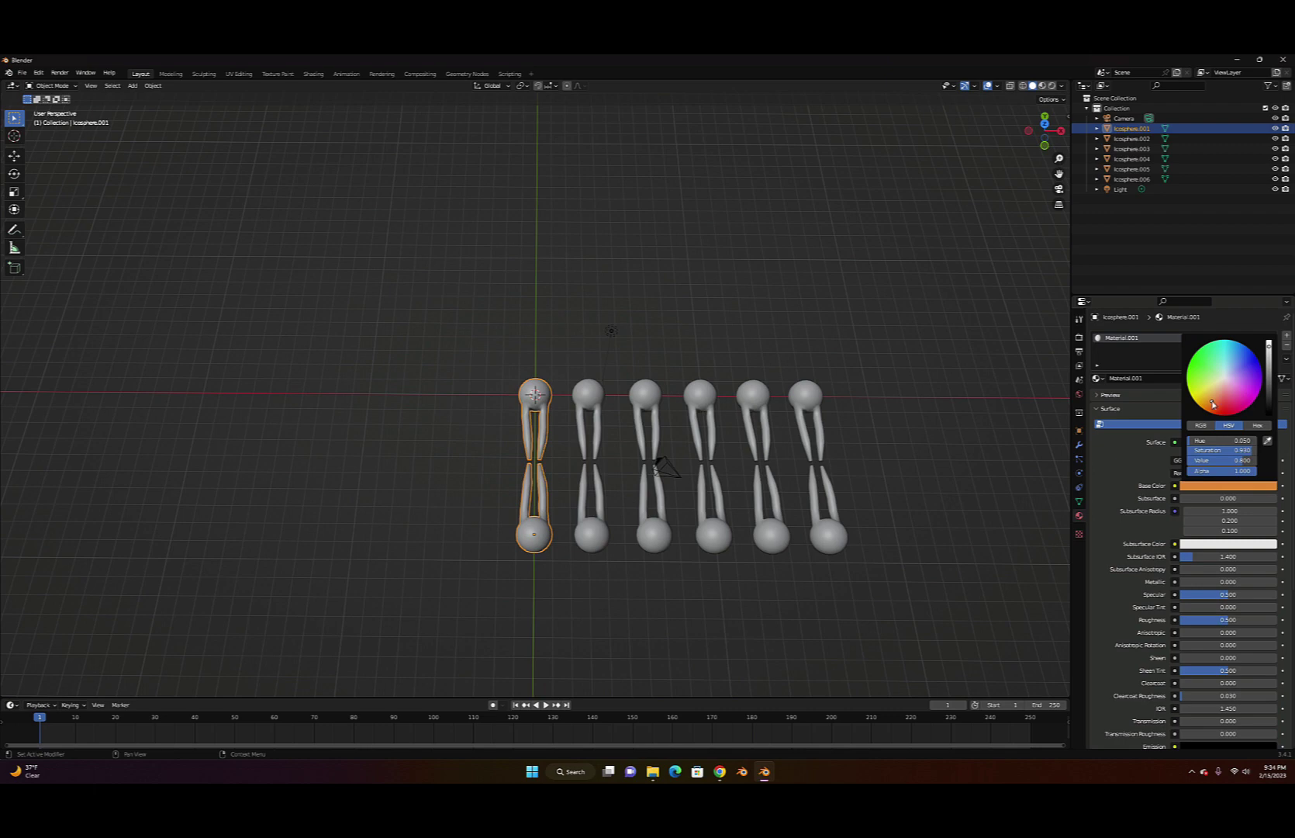
left_click(1044, 86)
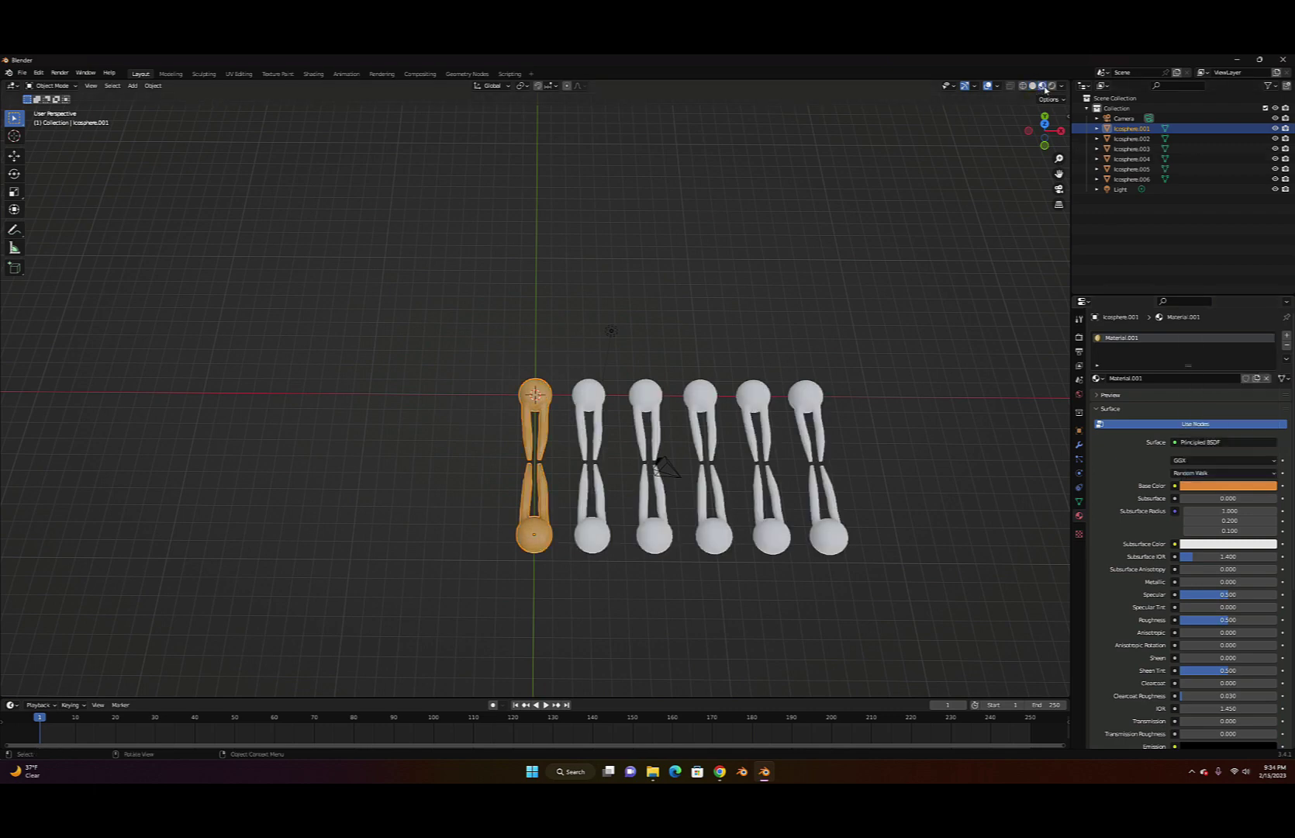
left_click(1045, 86)
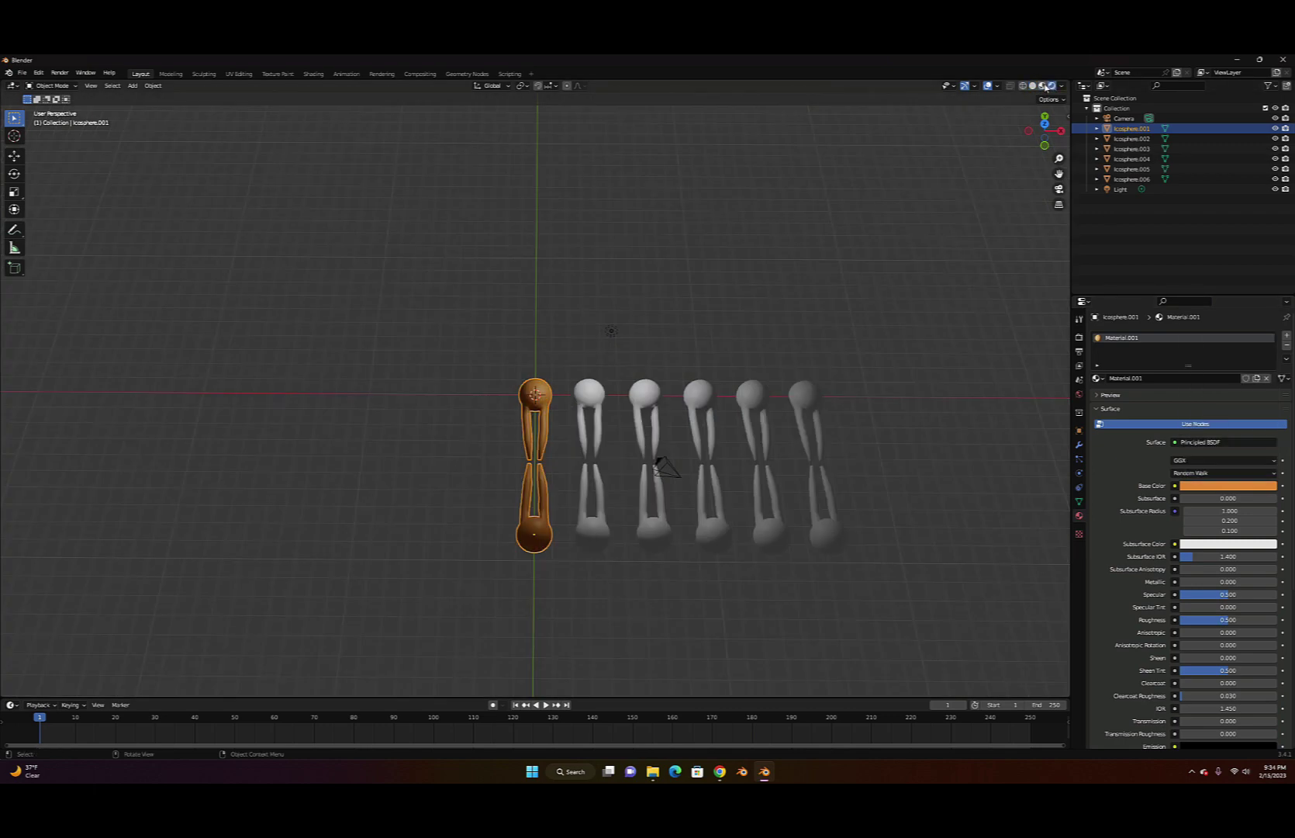
left_click(1032, 86)
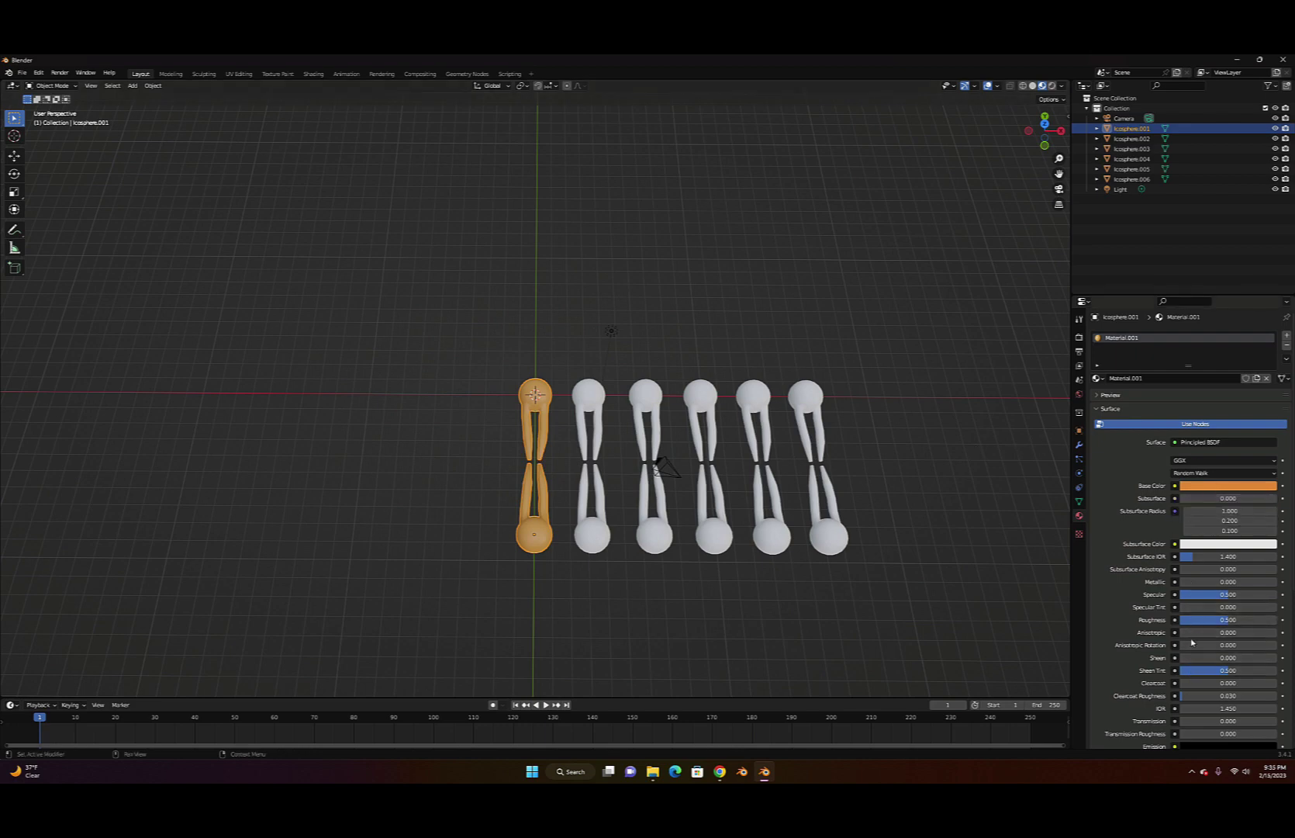
left_click_drag(1188, 585, 1207, 585)
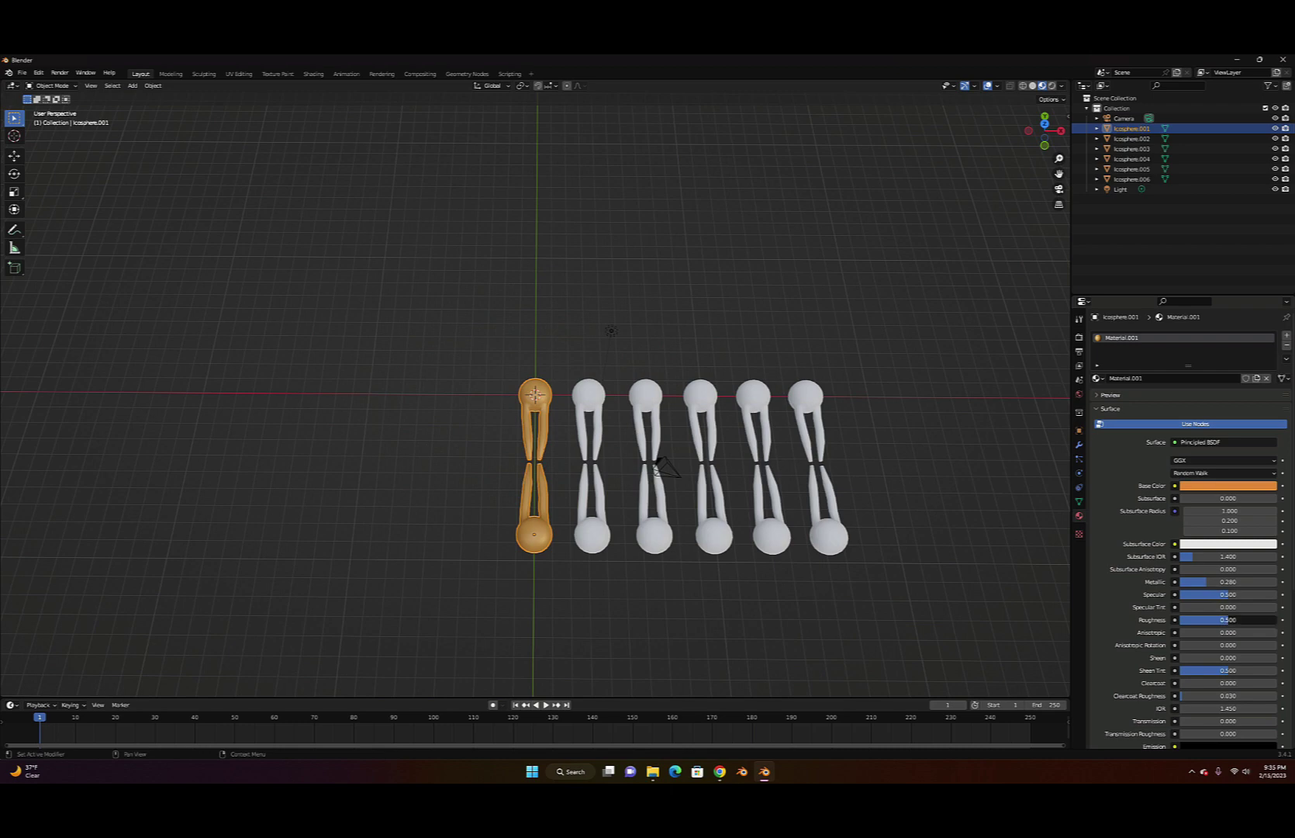
Give the second dumbbell, Icosphere.002, a new magenta material with roughness about 0.27
left_click(589, 538)
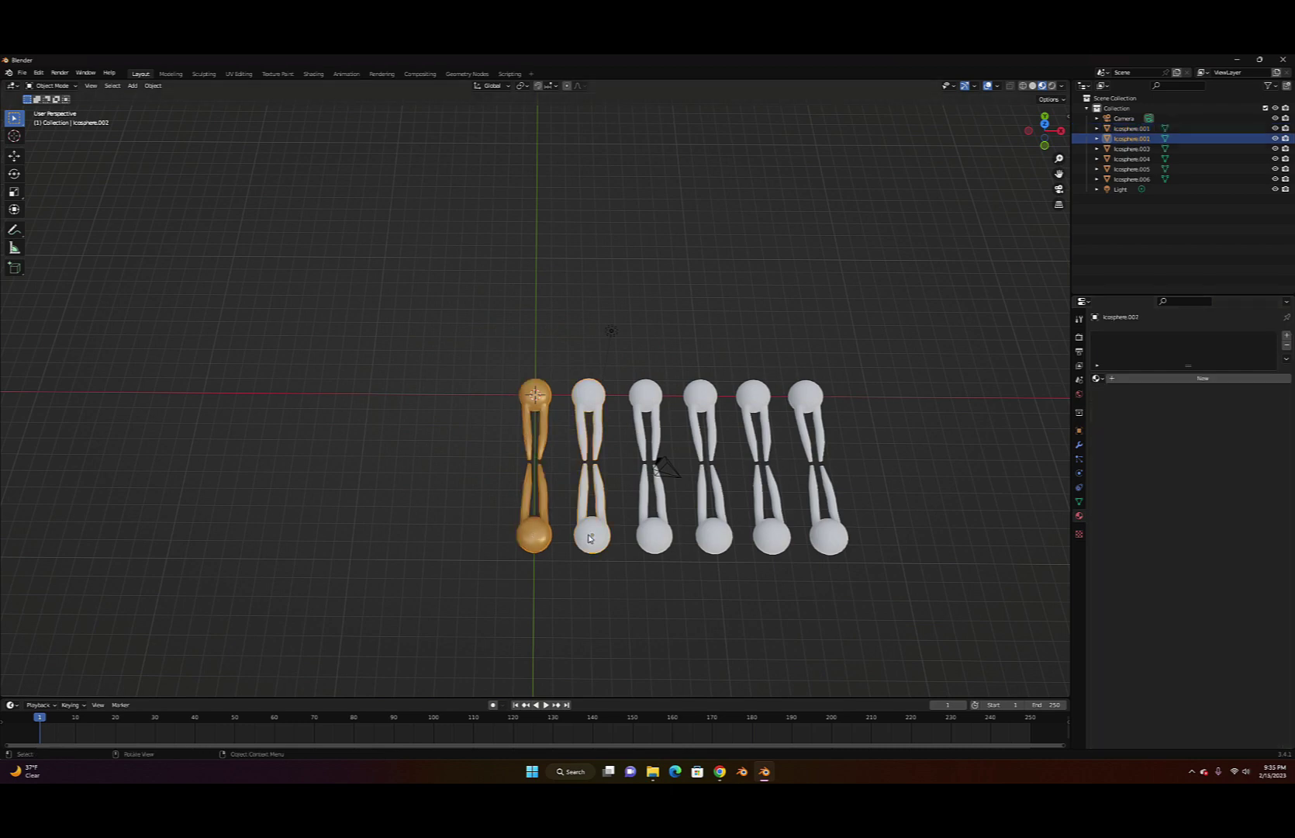
left_click(1157, 377)
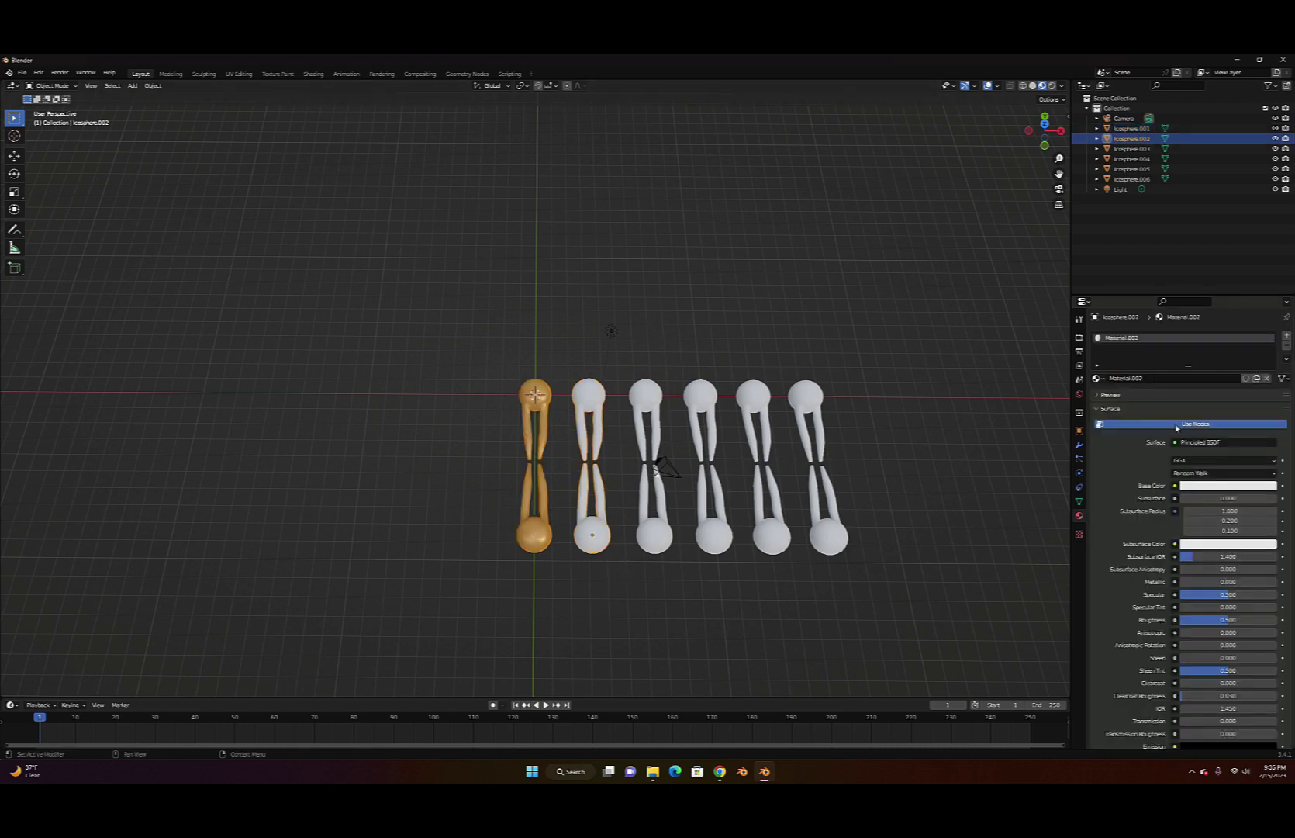
left_click(1210, 486)
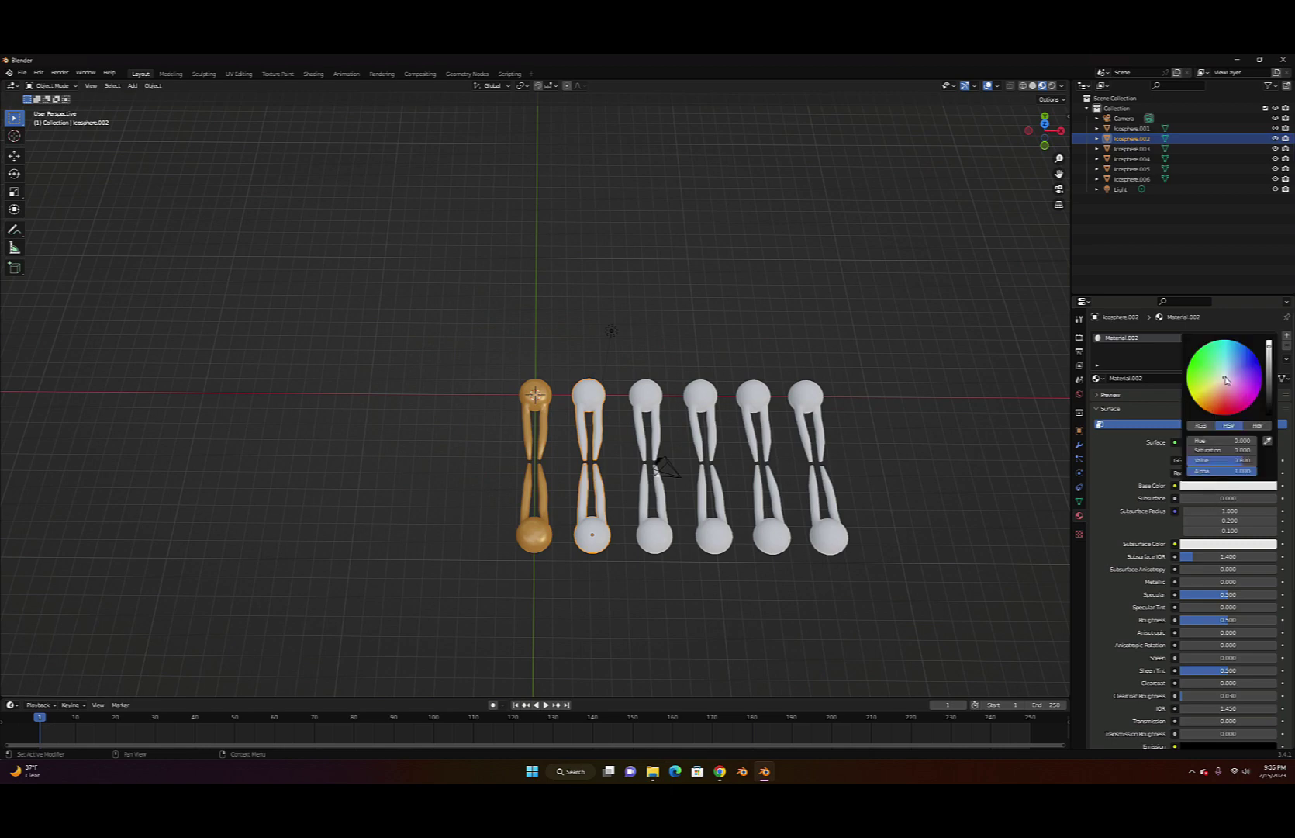
left_click_drag(1225, 380, 1244, 389)
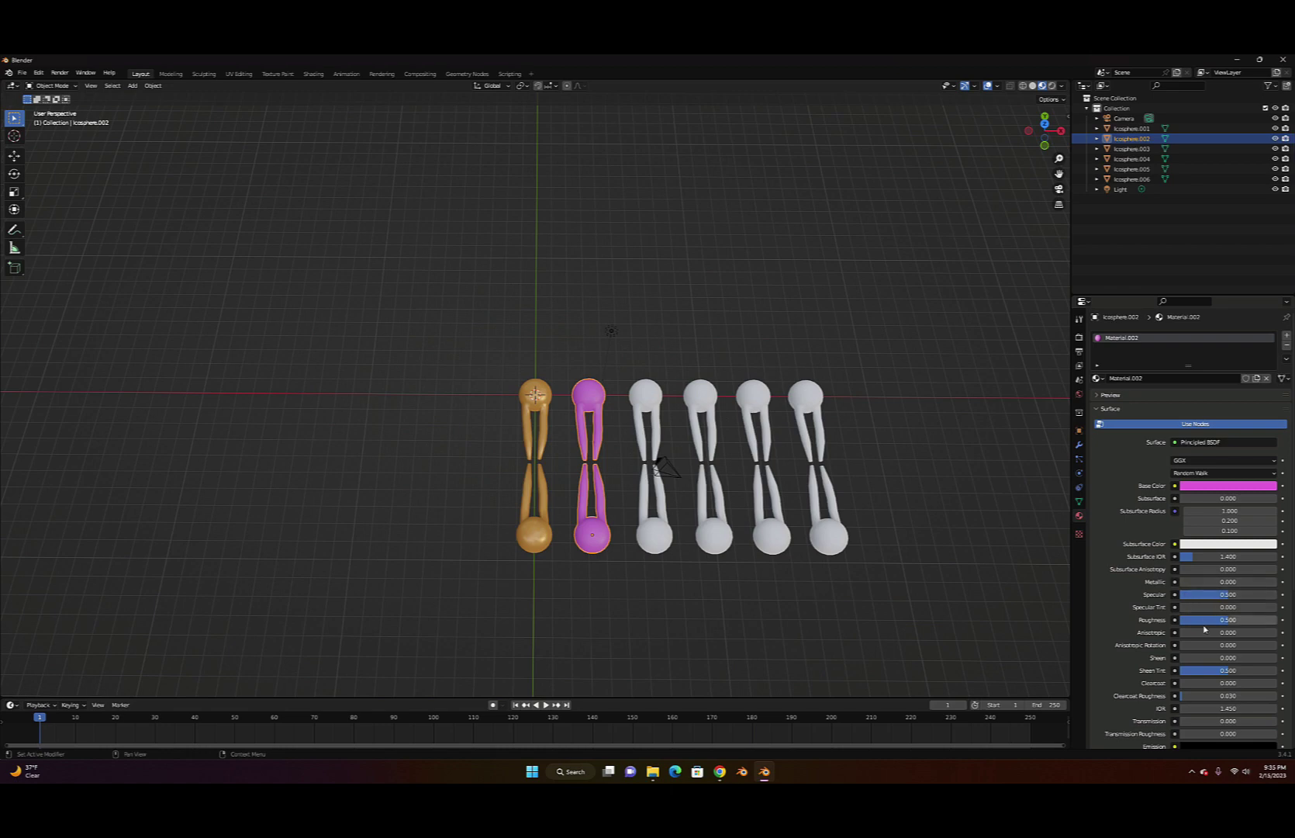
left_click_drag(1233, 620, 1197, 620)
Give the third dumbbell a new blue material with lower roughness and slight metallic sheen
left_click(653, 543)
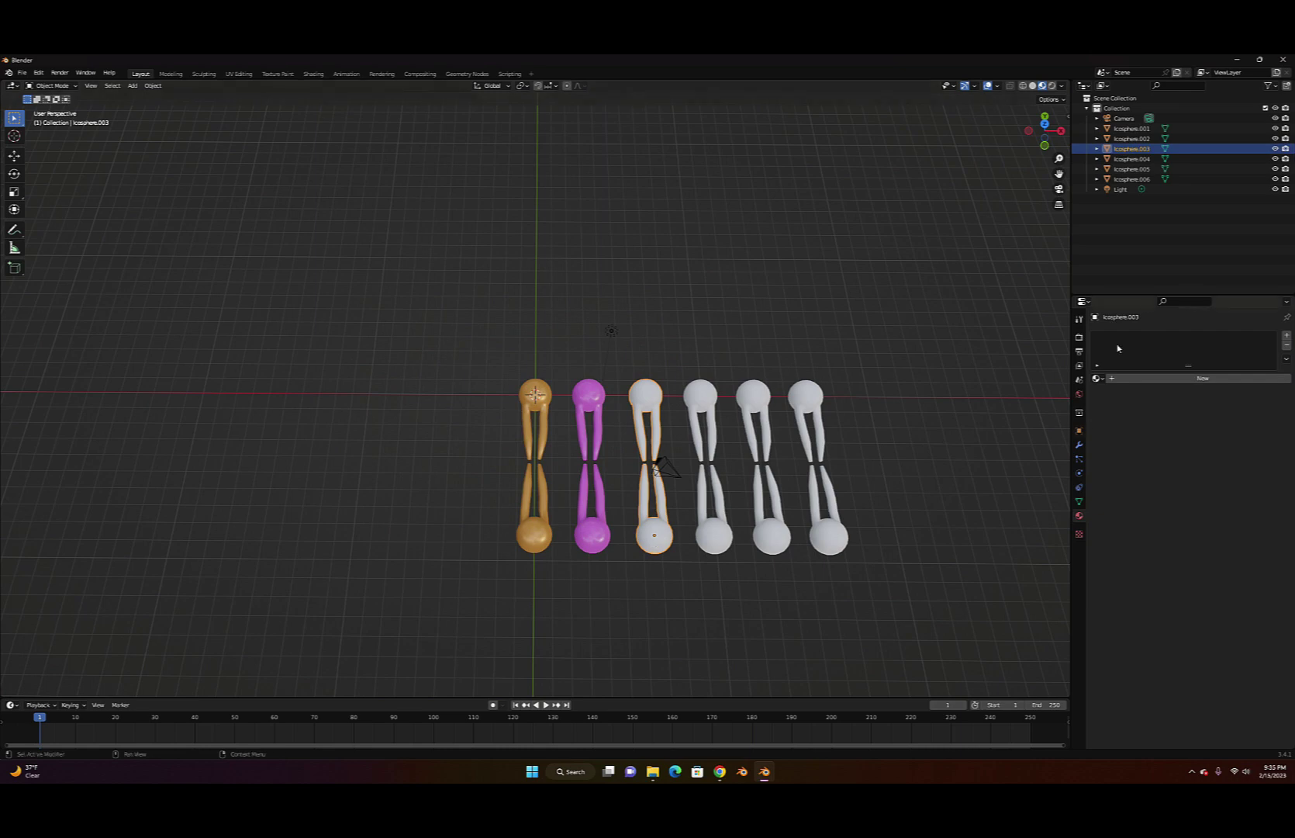
left_click(1169, 379)
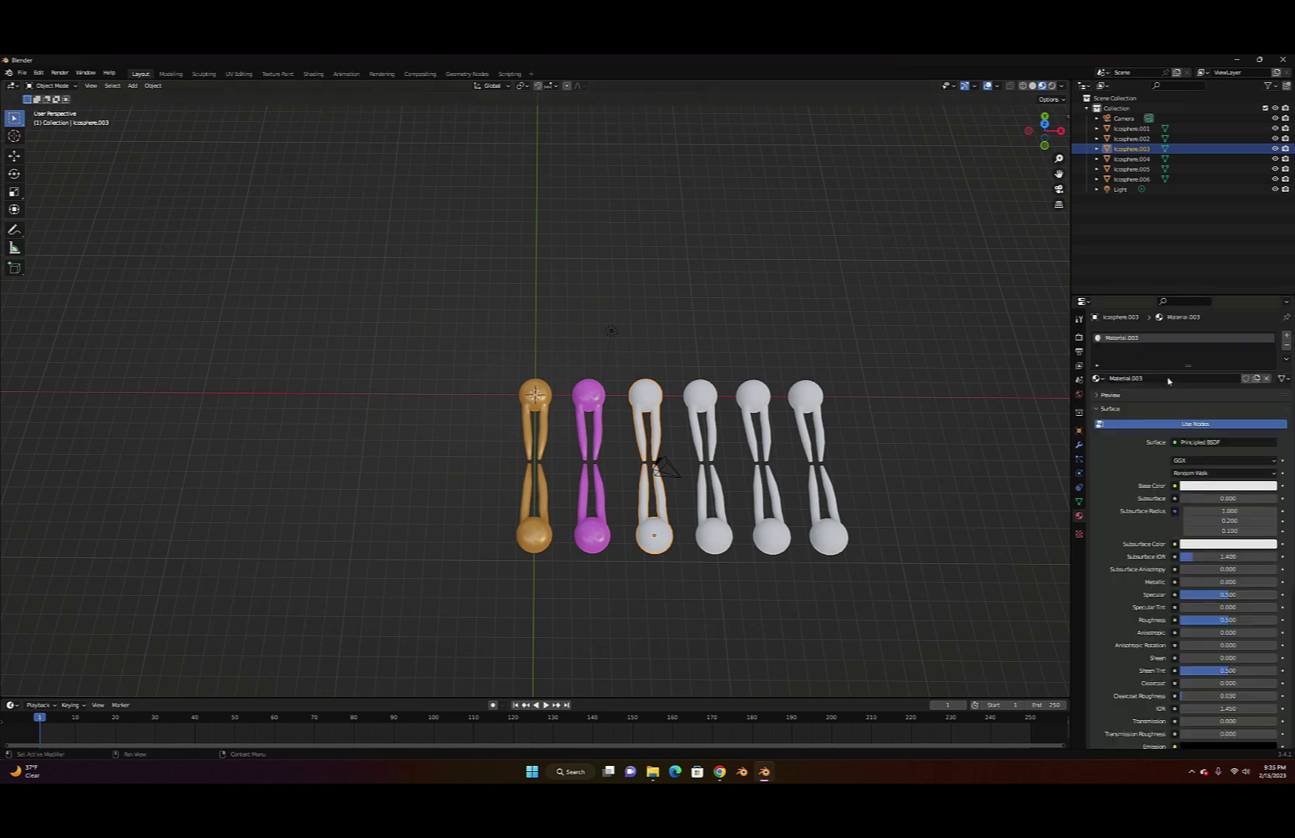
left_click(1209, 486)
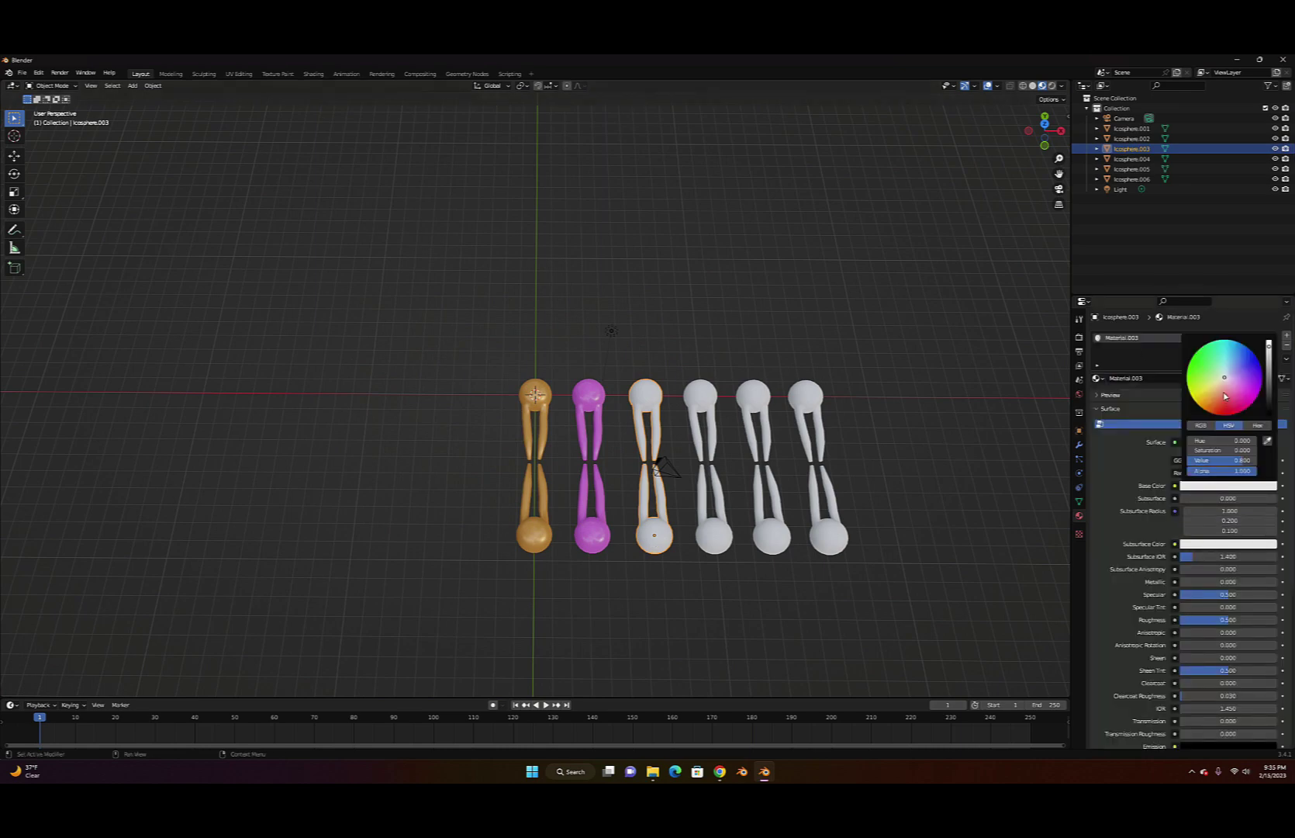
left_click(1227, 365)
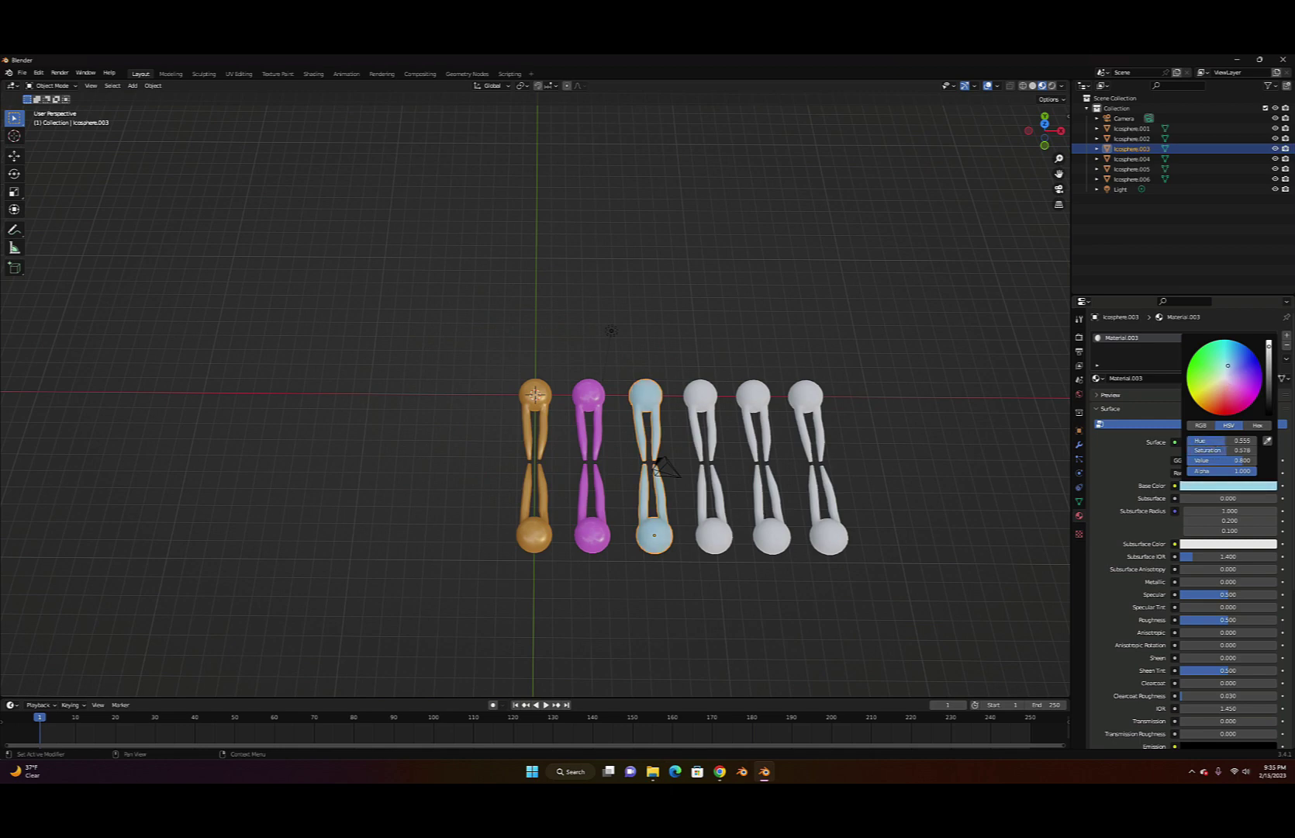
left_click_drag(1228, 366, 1235, 360)
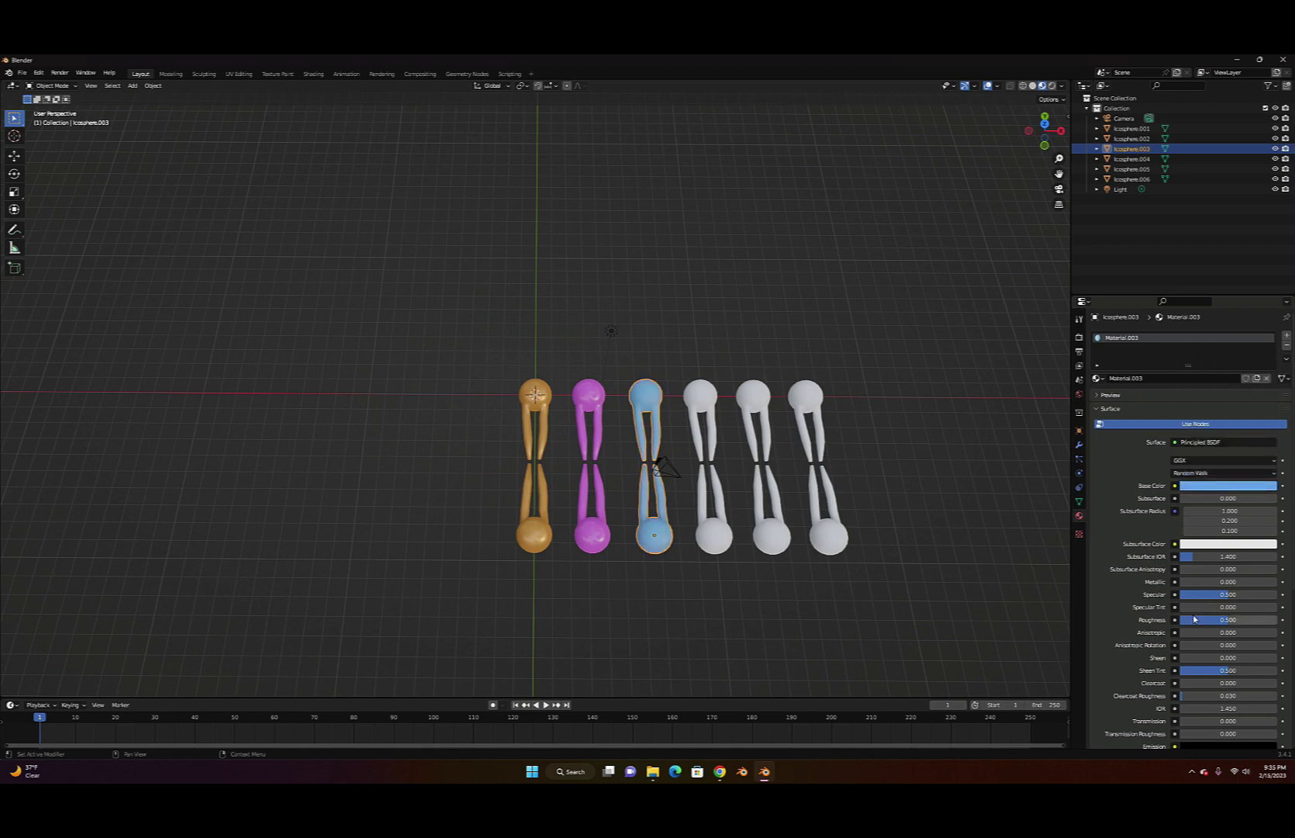
left_click_drag(1228, 625, 1211, 626)
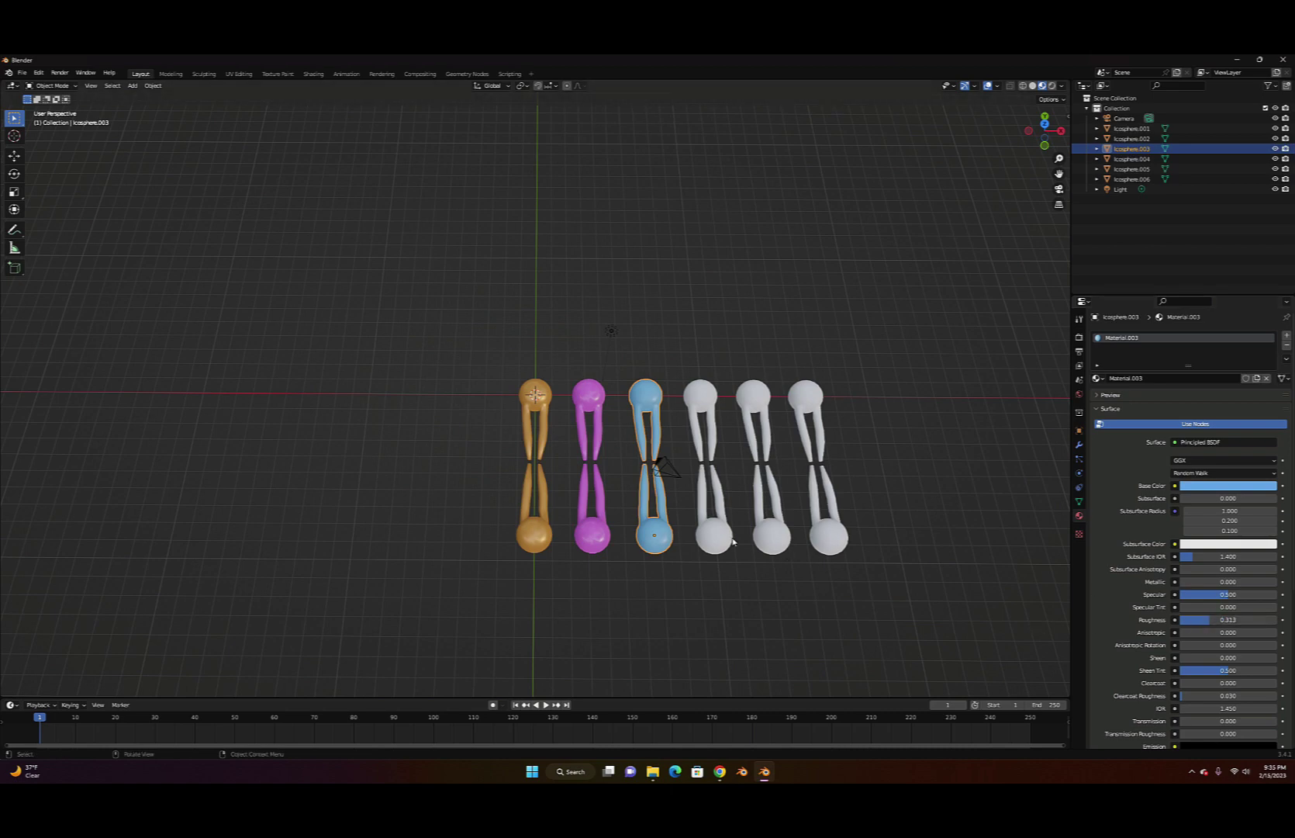
left_click_drag(1188, 582, 1211, 582)
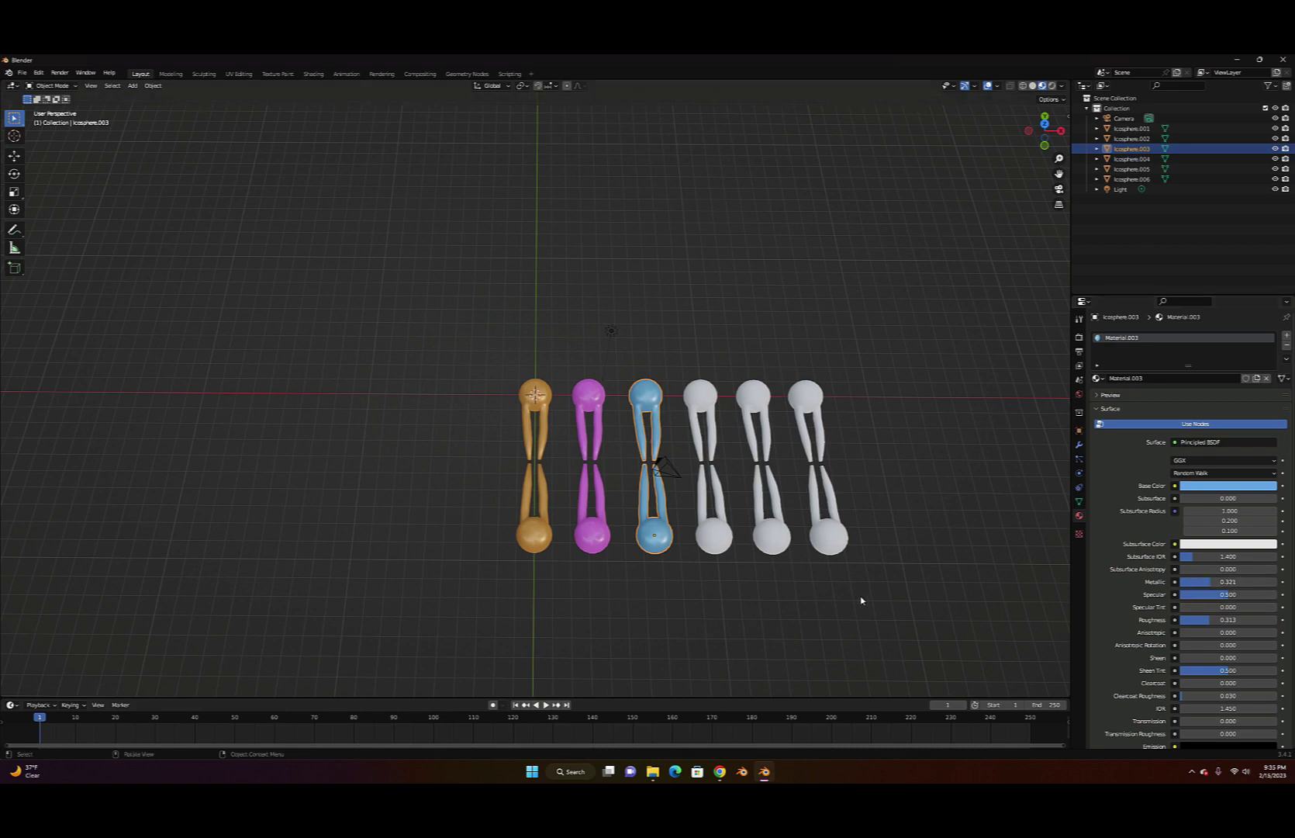
Give the fourth dumbbell a new purple material with lowered roughness, then select the fifth
left_click(719, 530)
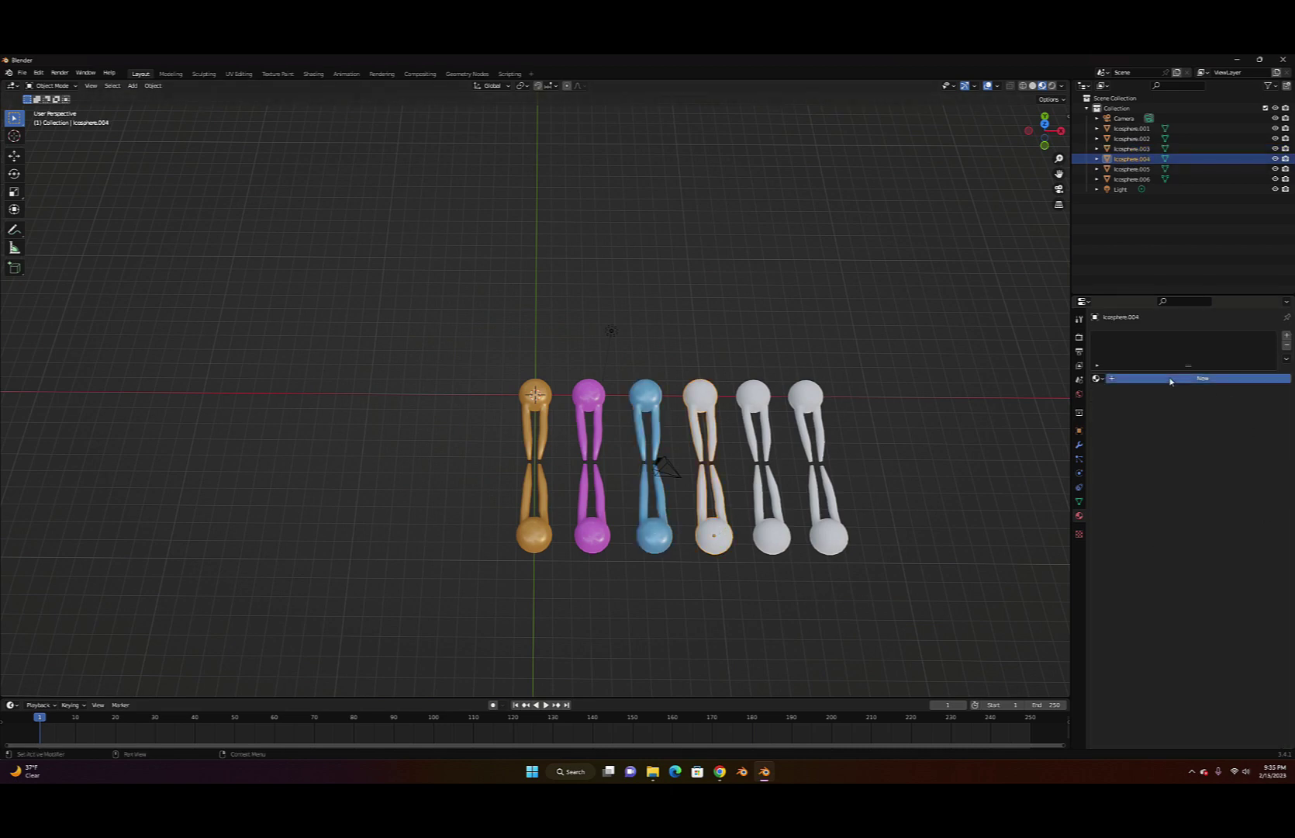
left_click(1226, 379)
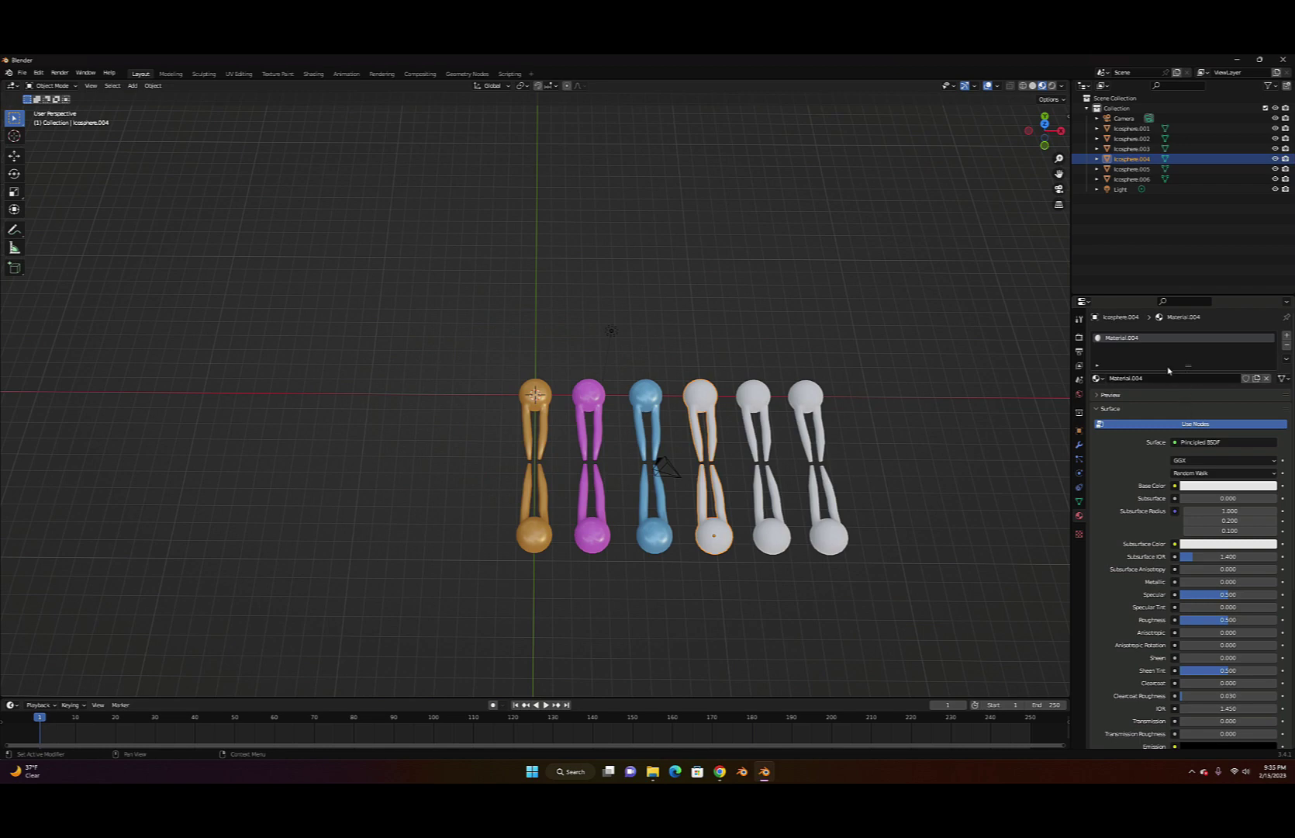
left_click(1202, 486)
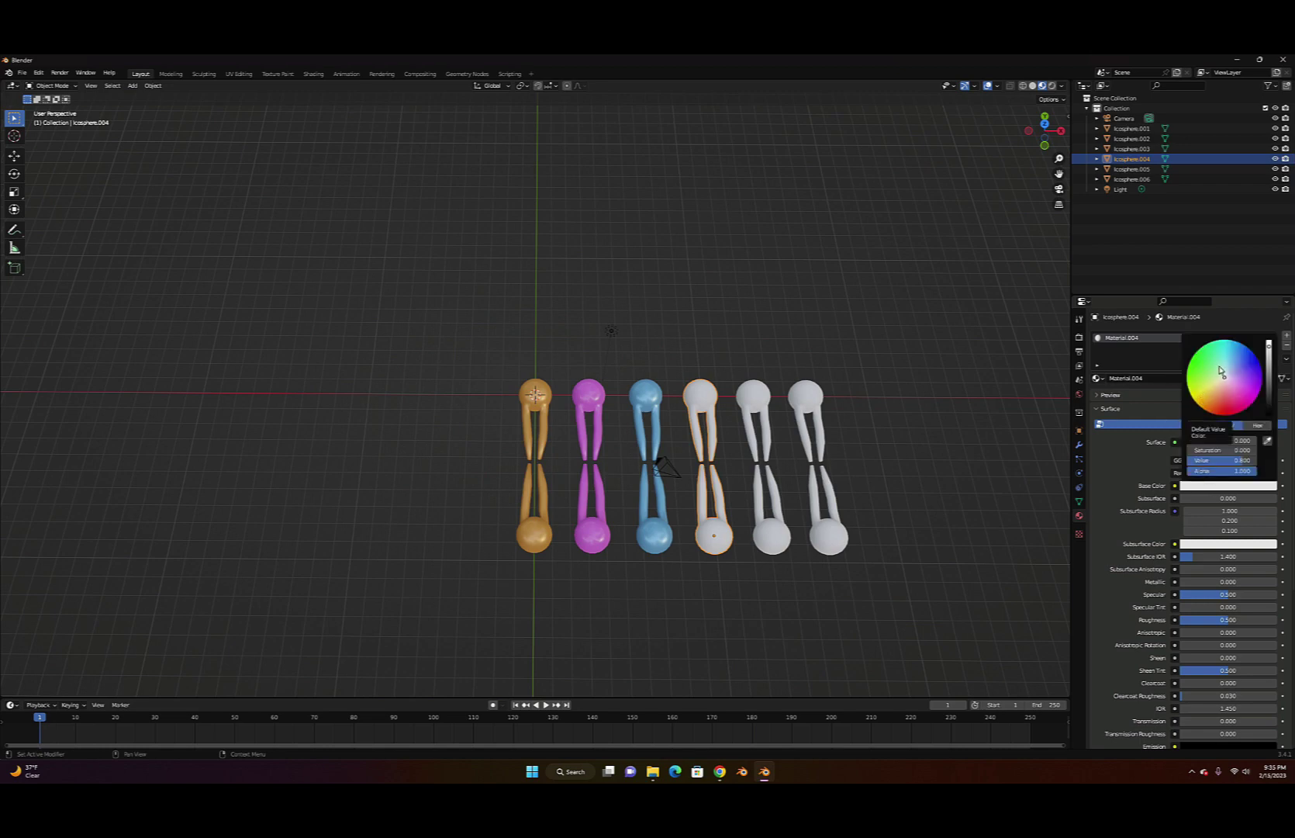
left_click(1259, 381)
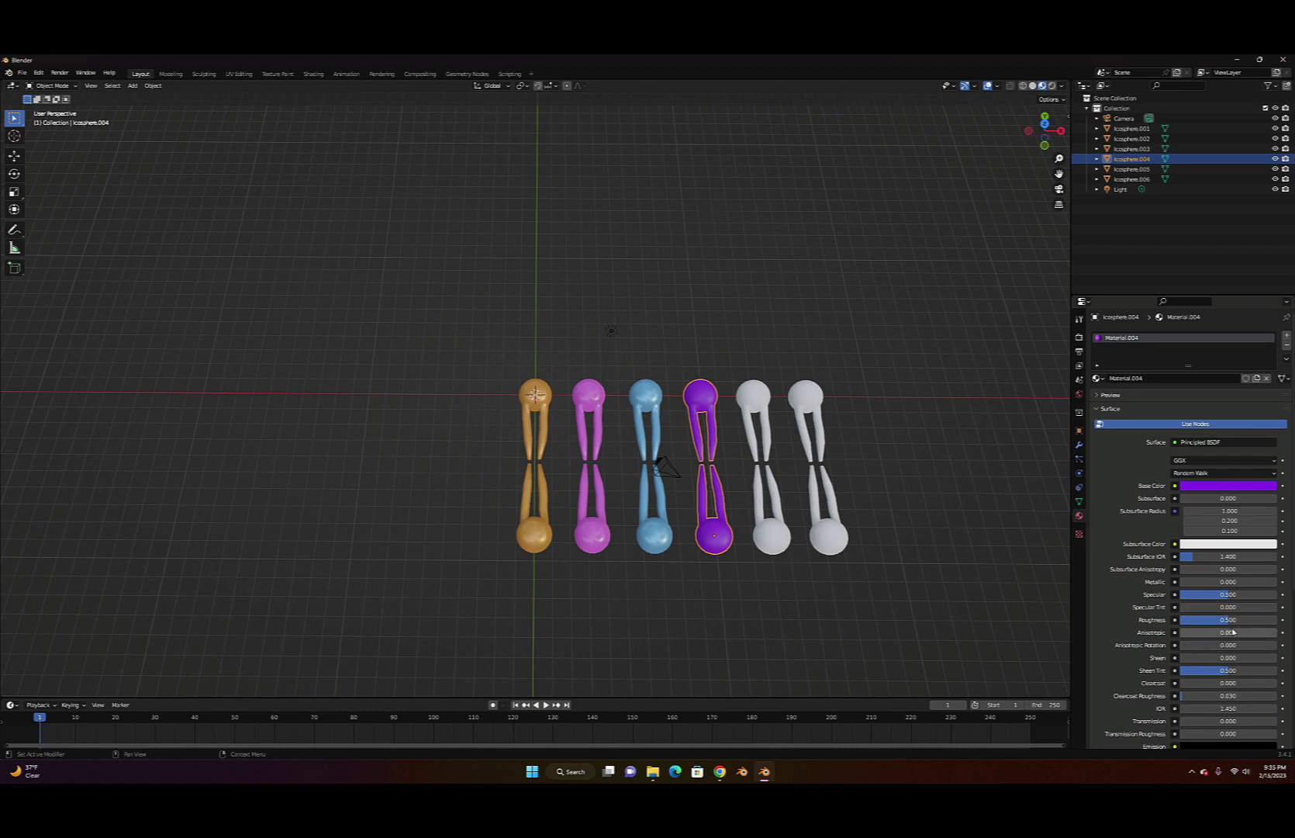
left_click_drag(1229, 623, 1212, 582)
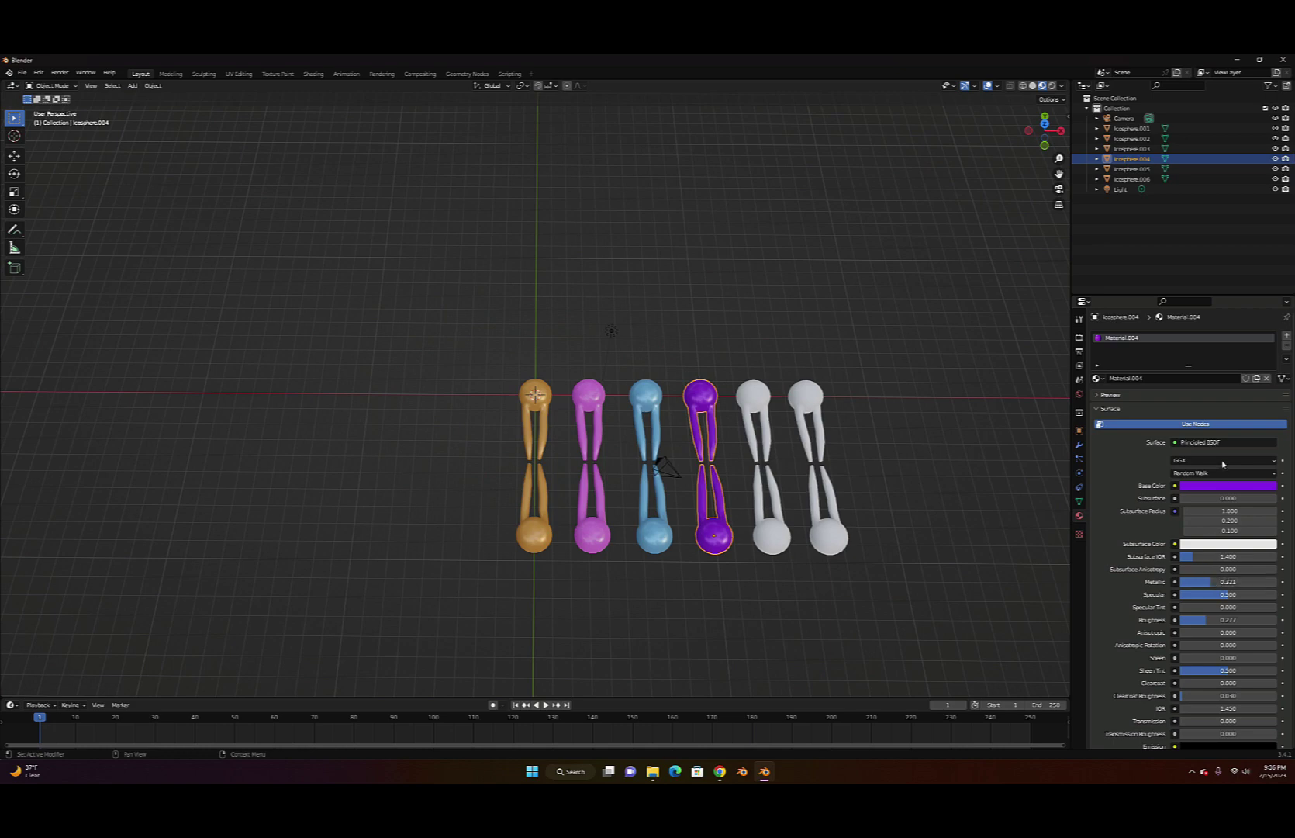
left_click(764, 539)
Give the fifth dumbbell a new pale green material with lowered roughness
left_click(1162, 379)
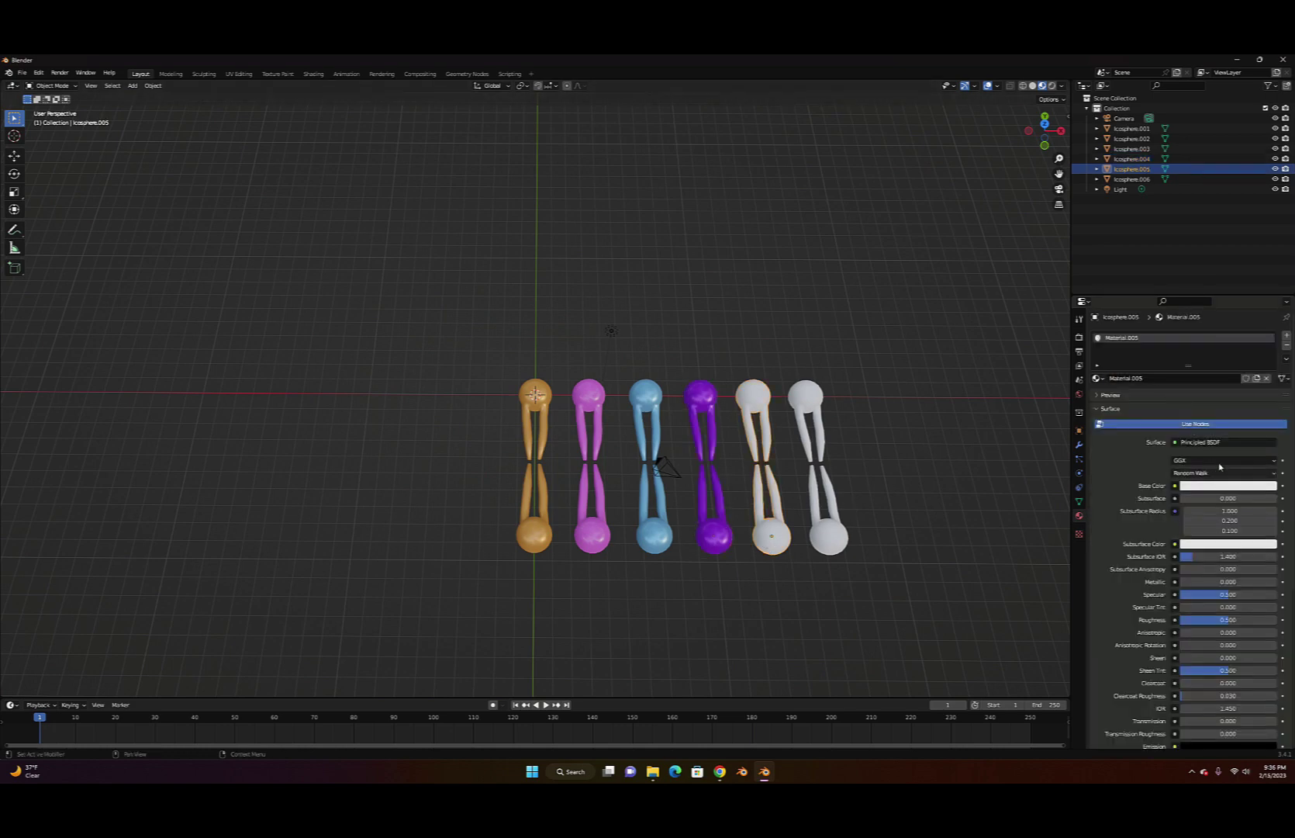
left_click(1206, 486)
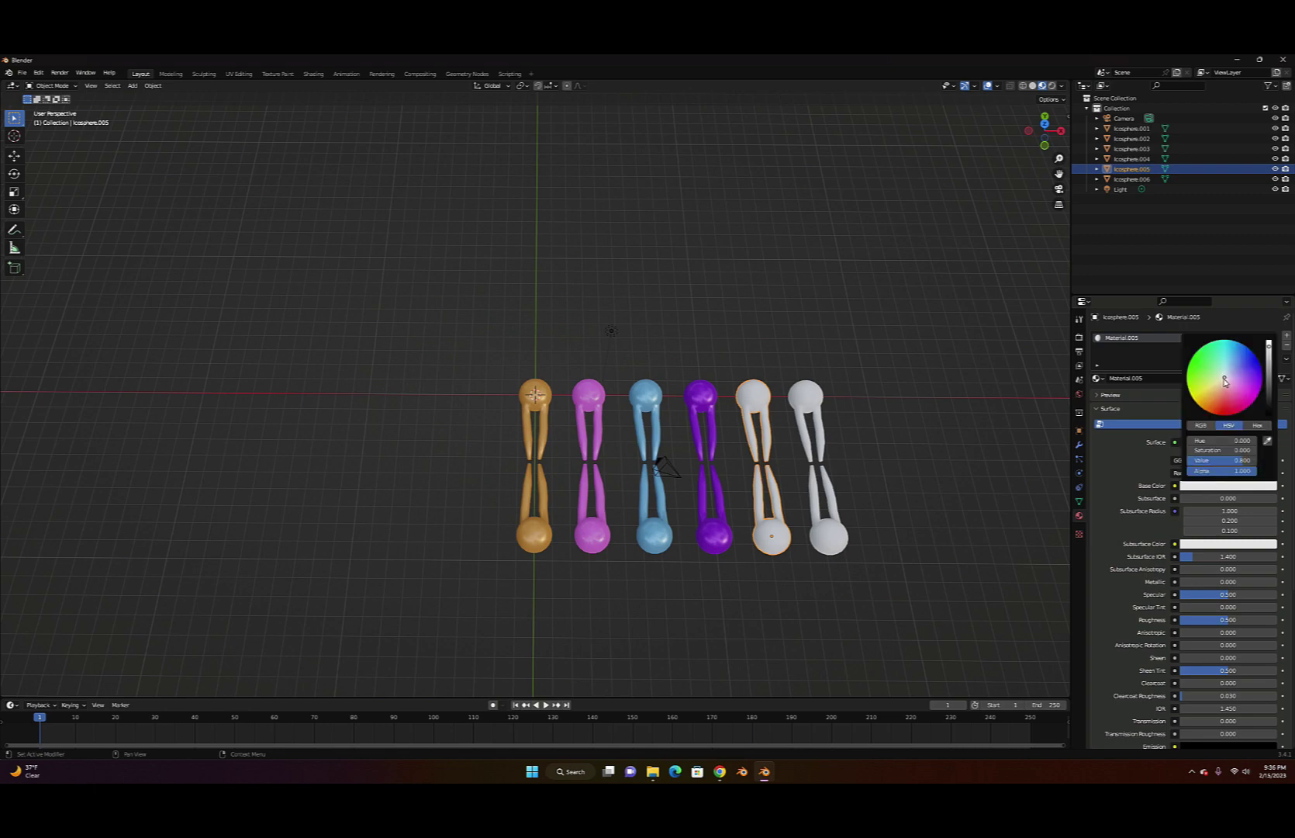
left_click_drag(1224, 382, 1216, 375)
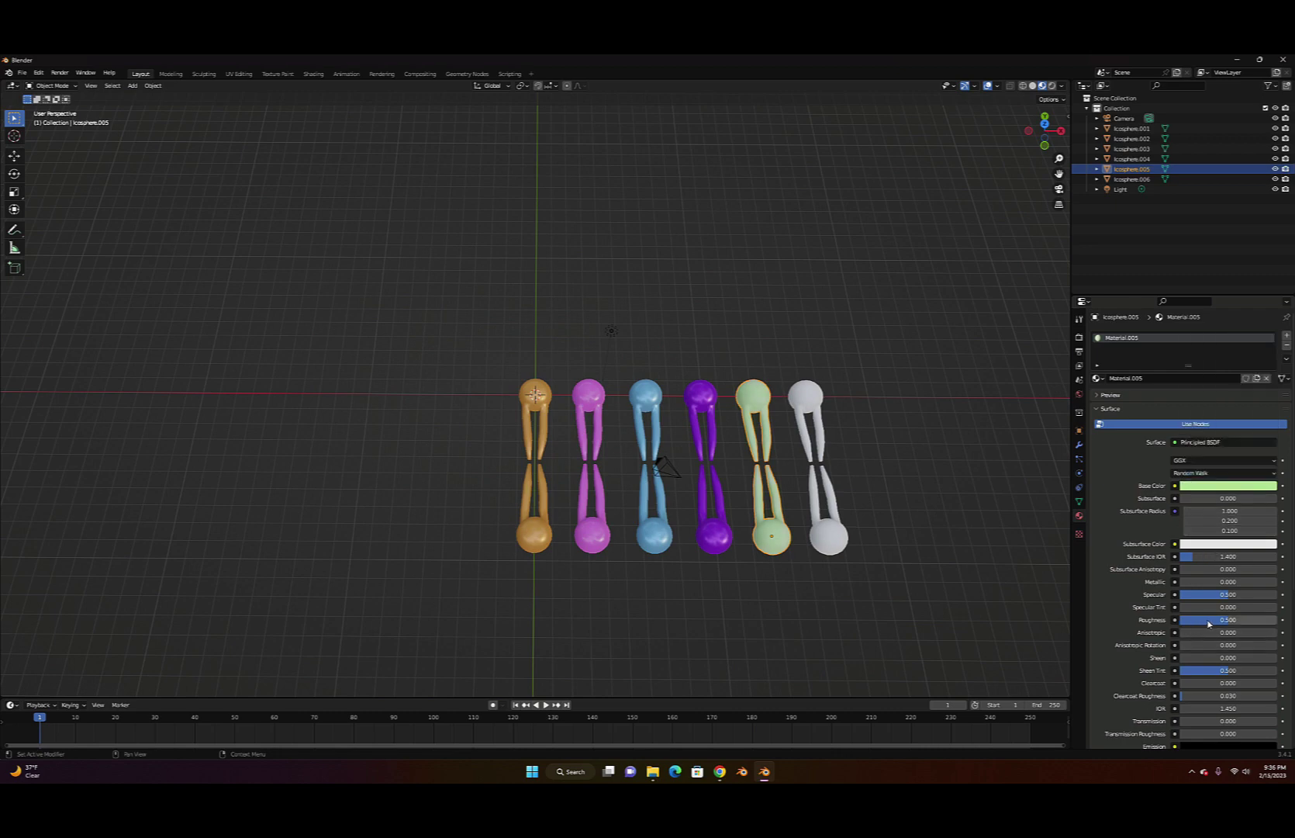
left_click_drag(1225, 620, 1214, 619)
Give the sixth dumbbell a reddish Material.006 with roughness 0.324, then deselect everything
left_click(830, 541)
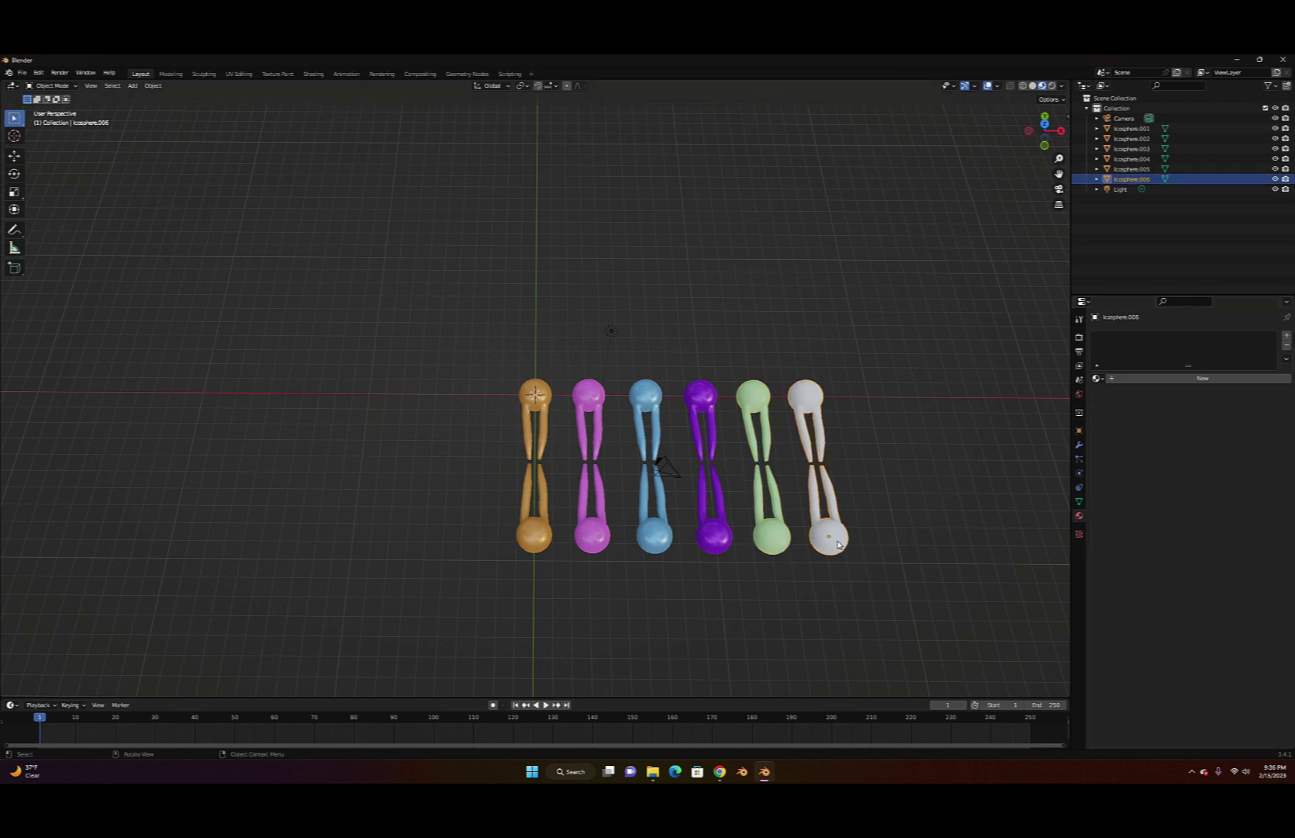
left_click(1151, 378)
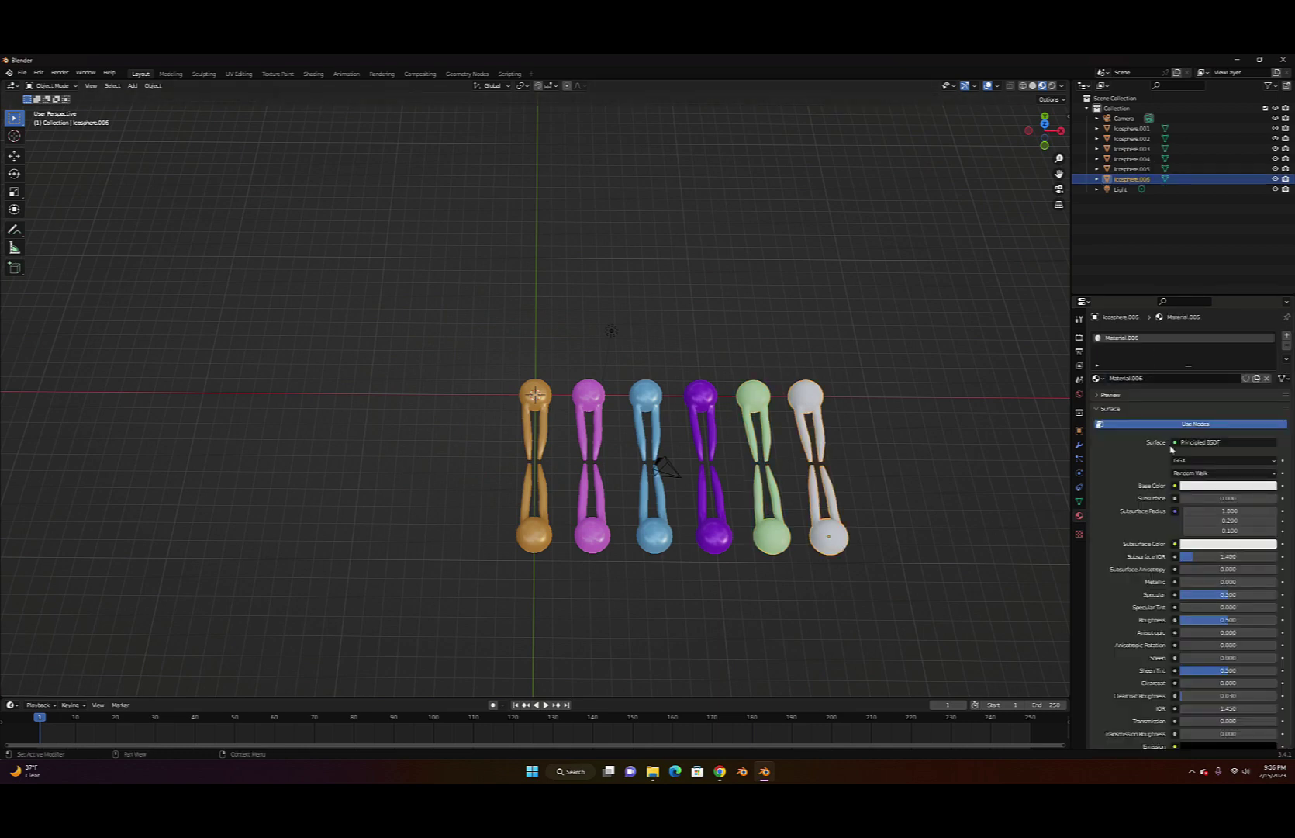
left_click(1197, 484)
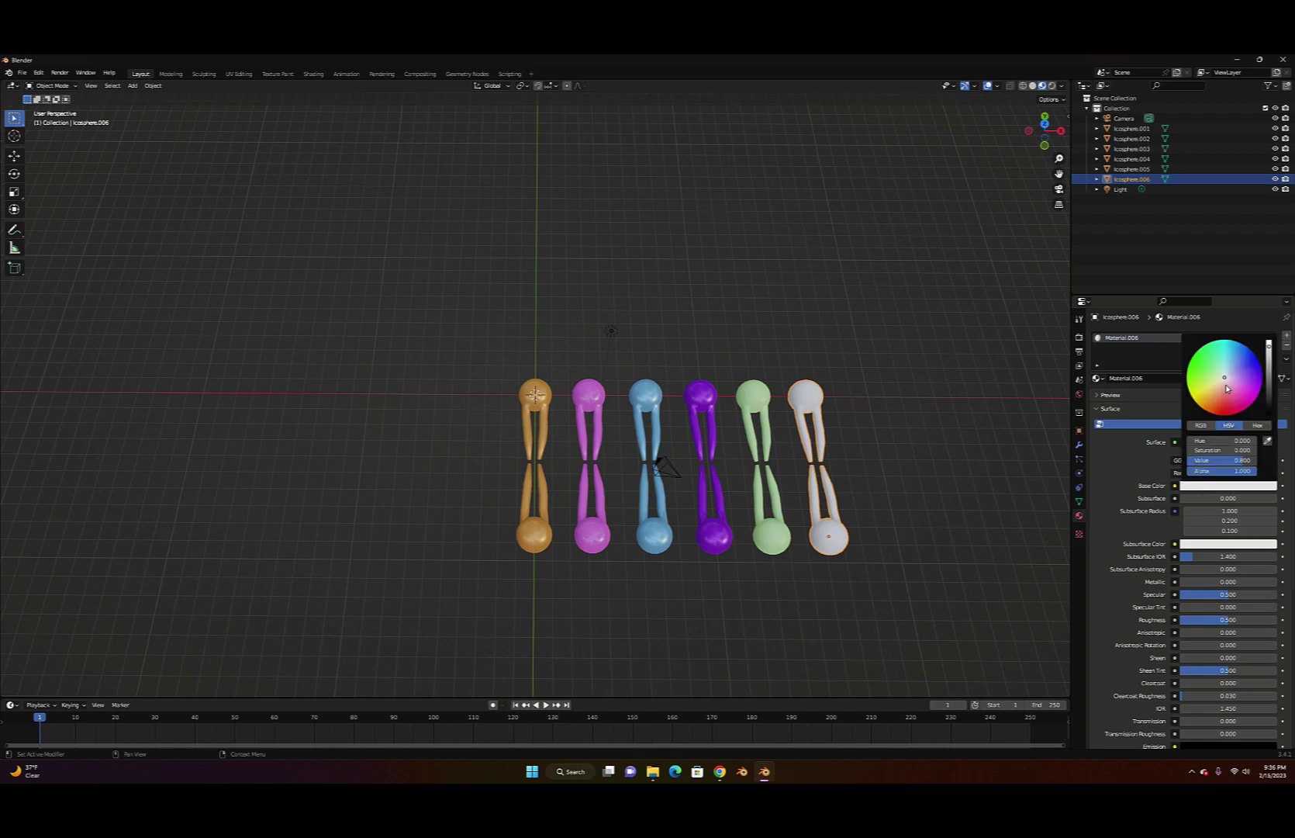
left_click_drag(1227, 388, 1222, 398)
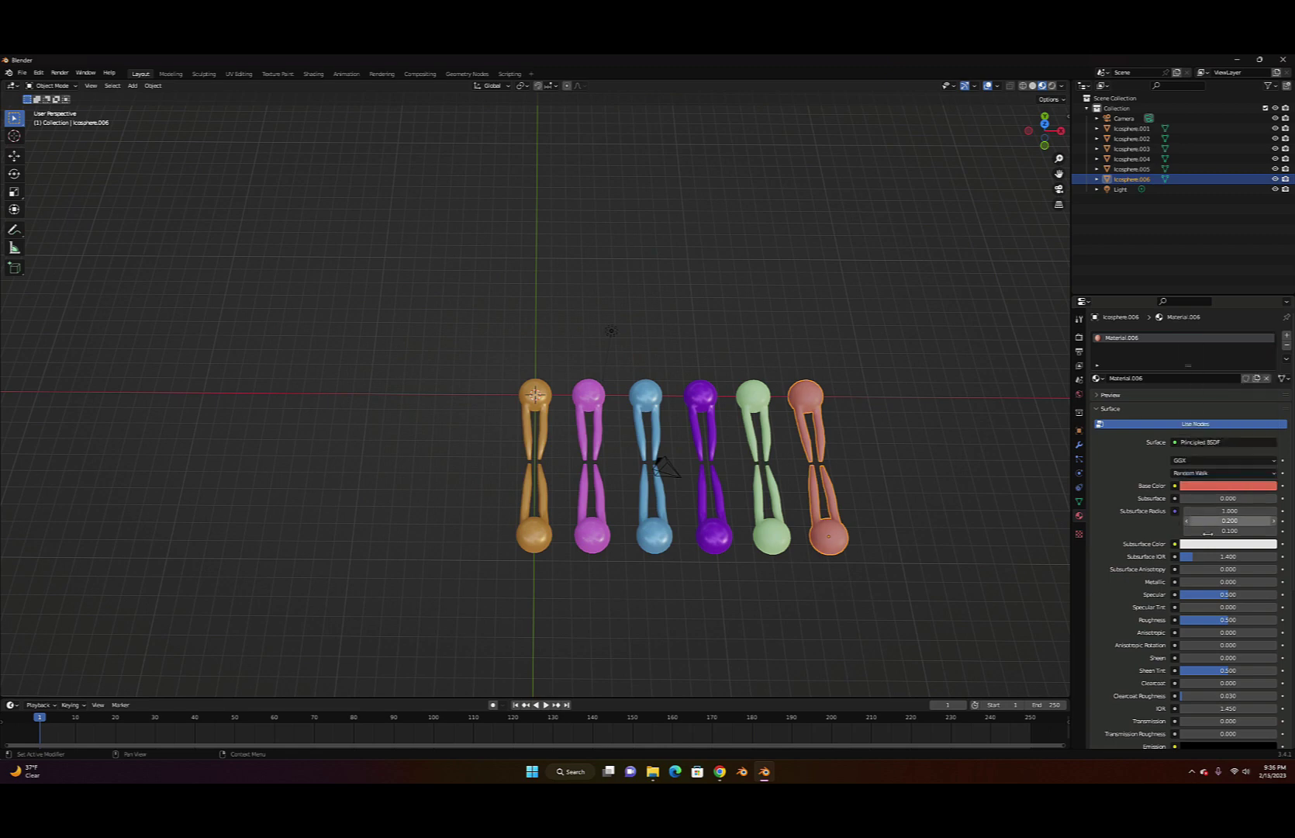
left_click_drag(1222, 622, 1246, 581)
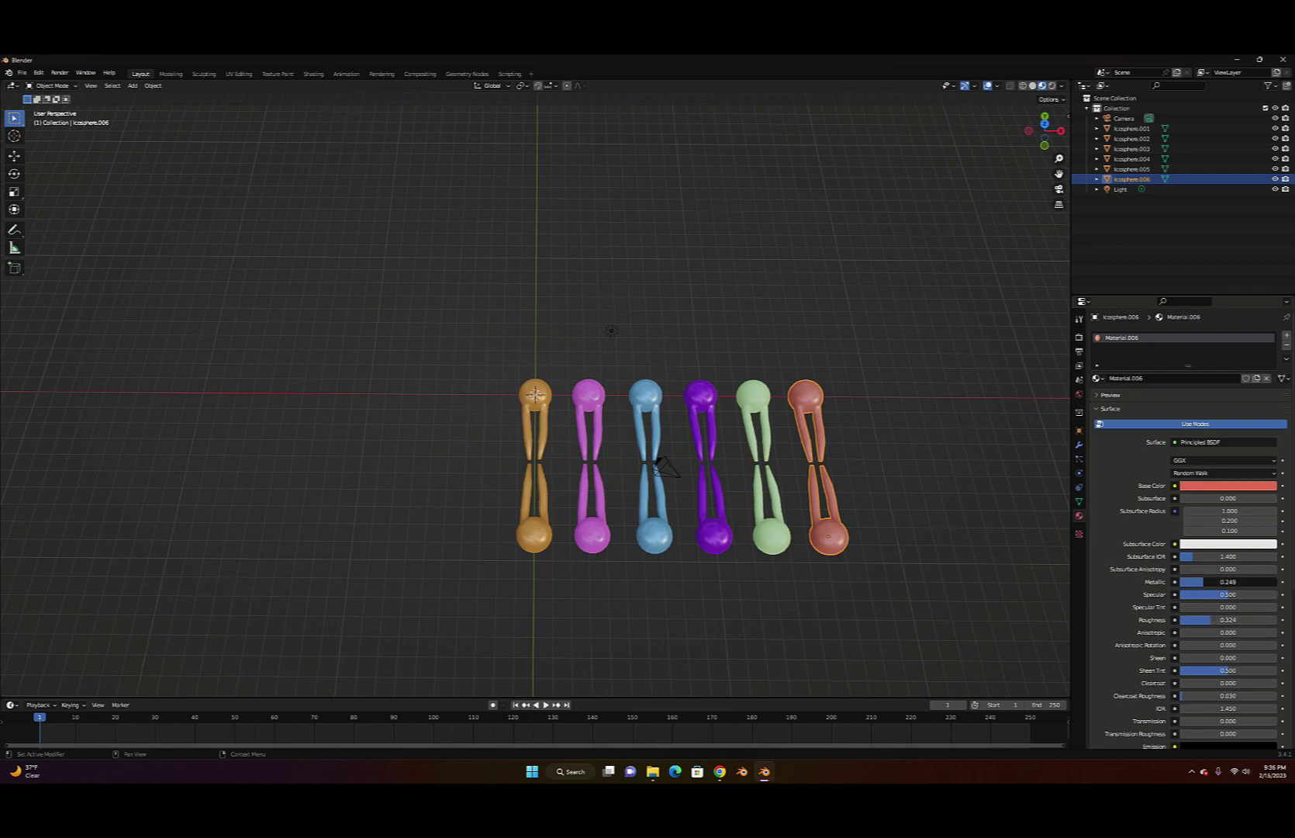
scroll(900, 497, "down", 3)
left_click(909, 497)
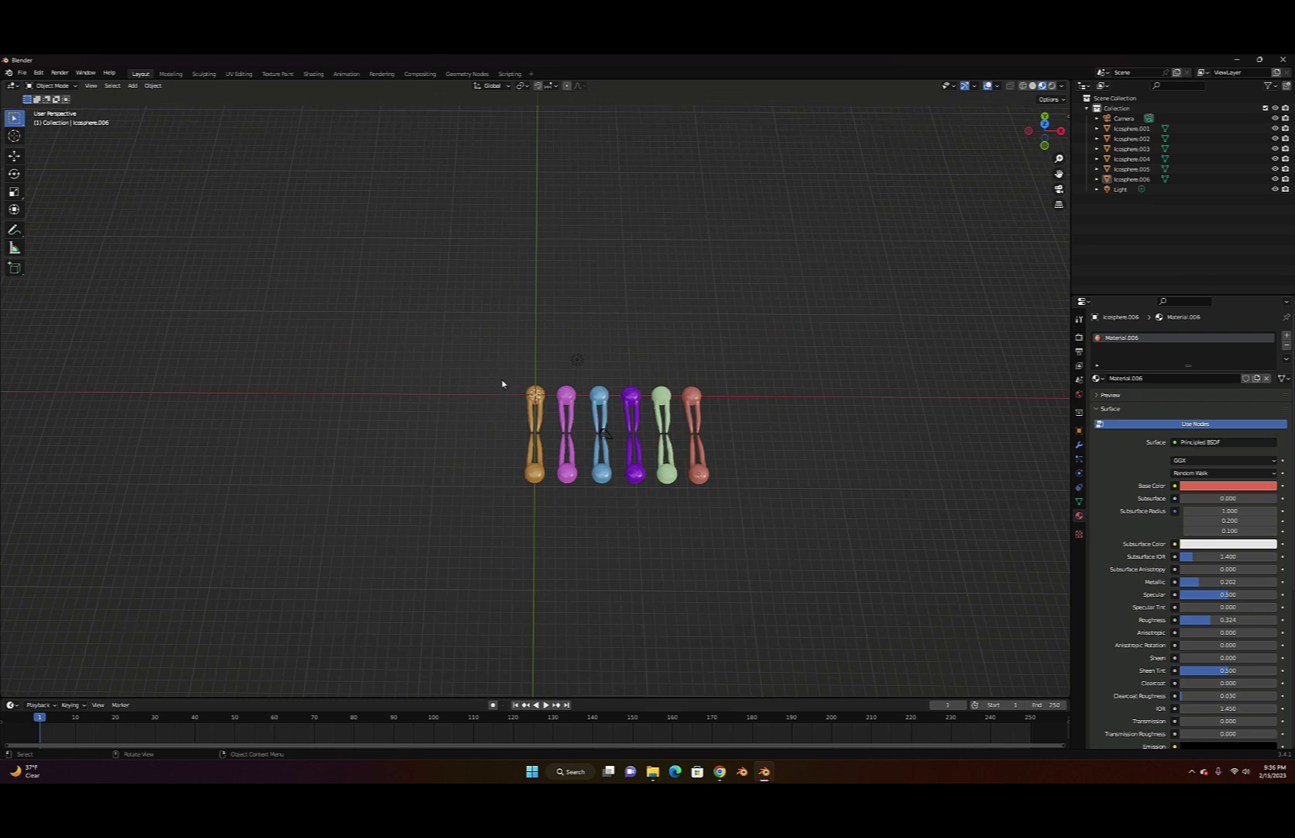
Move all six dumbbells into a new collection named 'phospholipids'
left_click(537, 475)
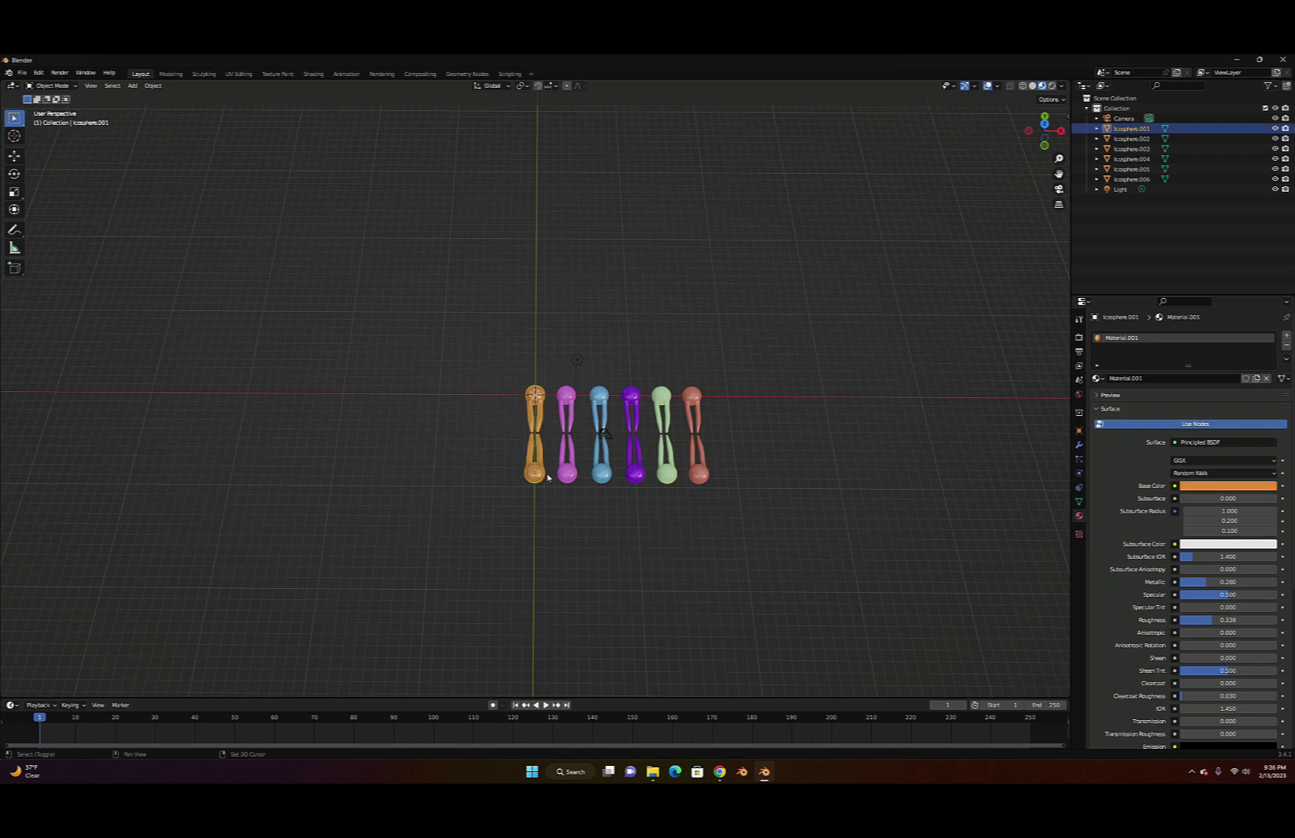
left_click(572, 478, "shift")
left_click(602, 476, "shift")
left_click(636, 477, "shift")
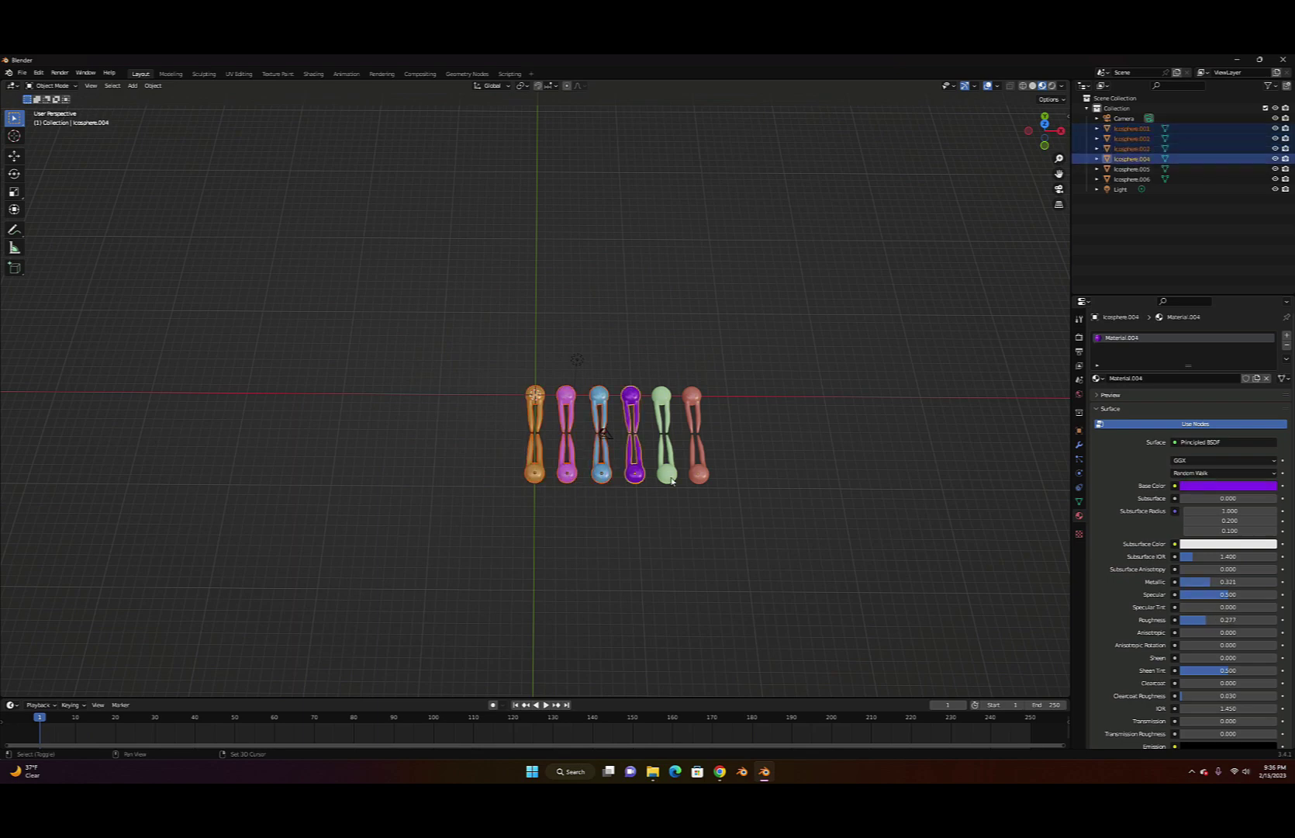
left_click(674, 480, "shift")
left_click(699, 480, "shift")
key("m")
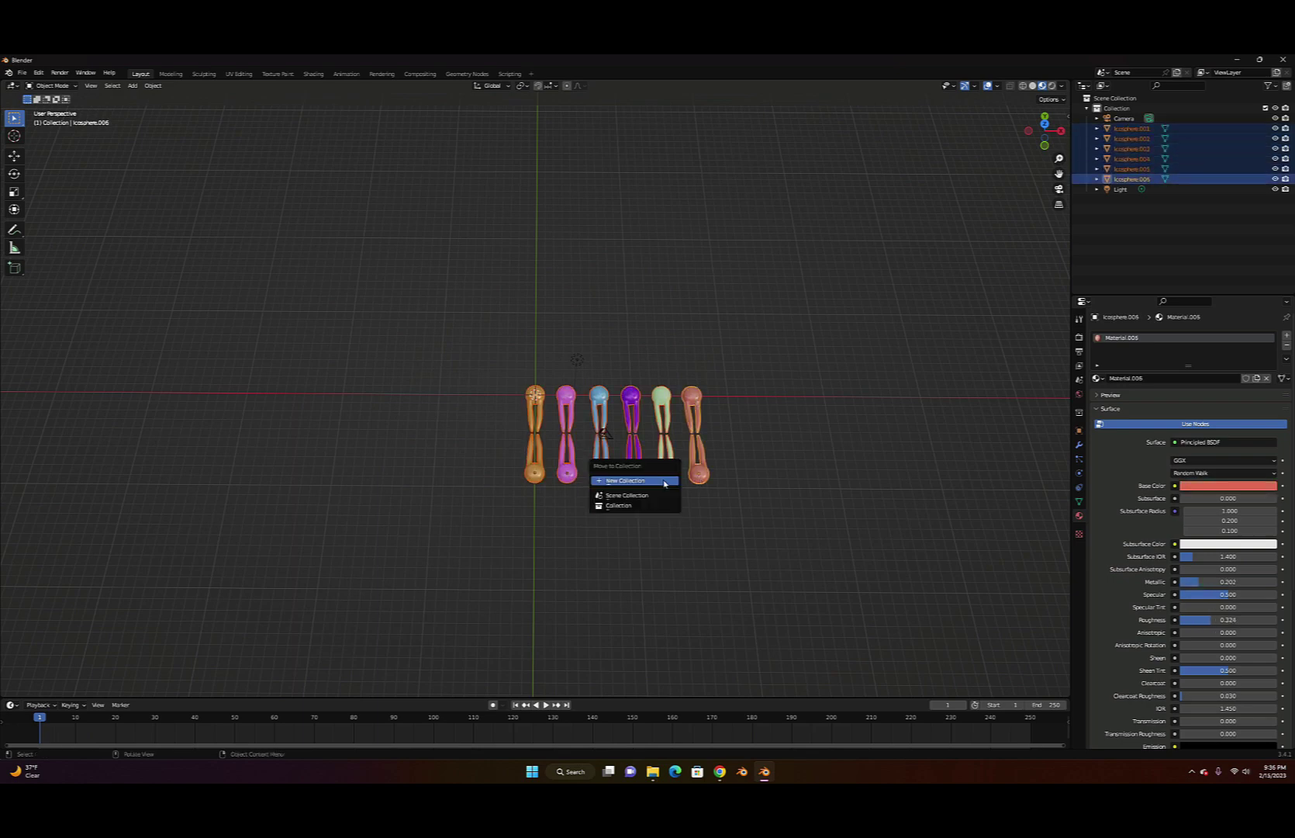
left_click(664, 482)
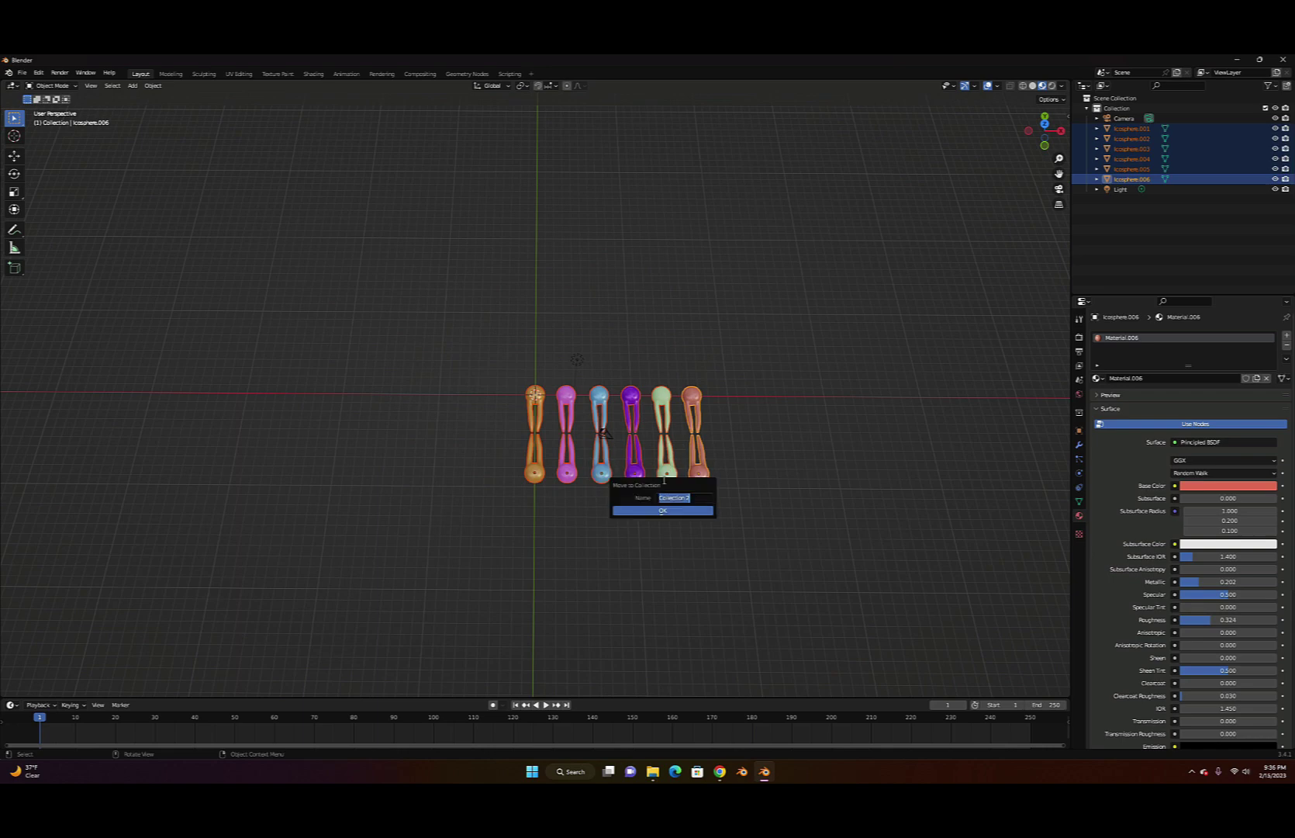
type("phospholipids")
left_click(686, 511)
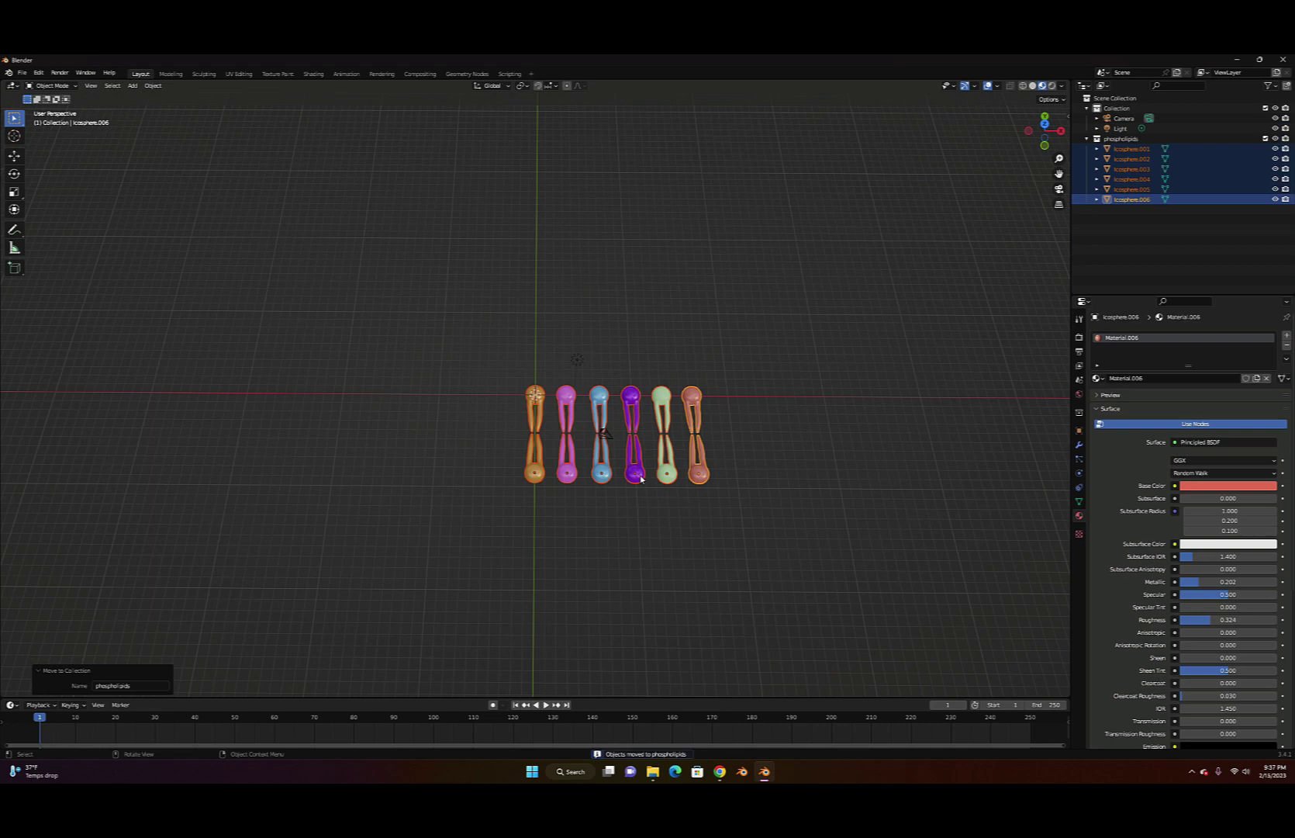
Shift the phospholipids about 93.7 m along the X axis and deselect them
scroll(657, 503, "down", 4)
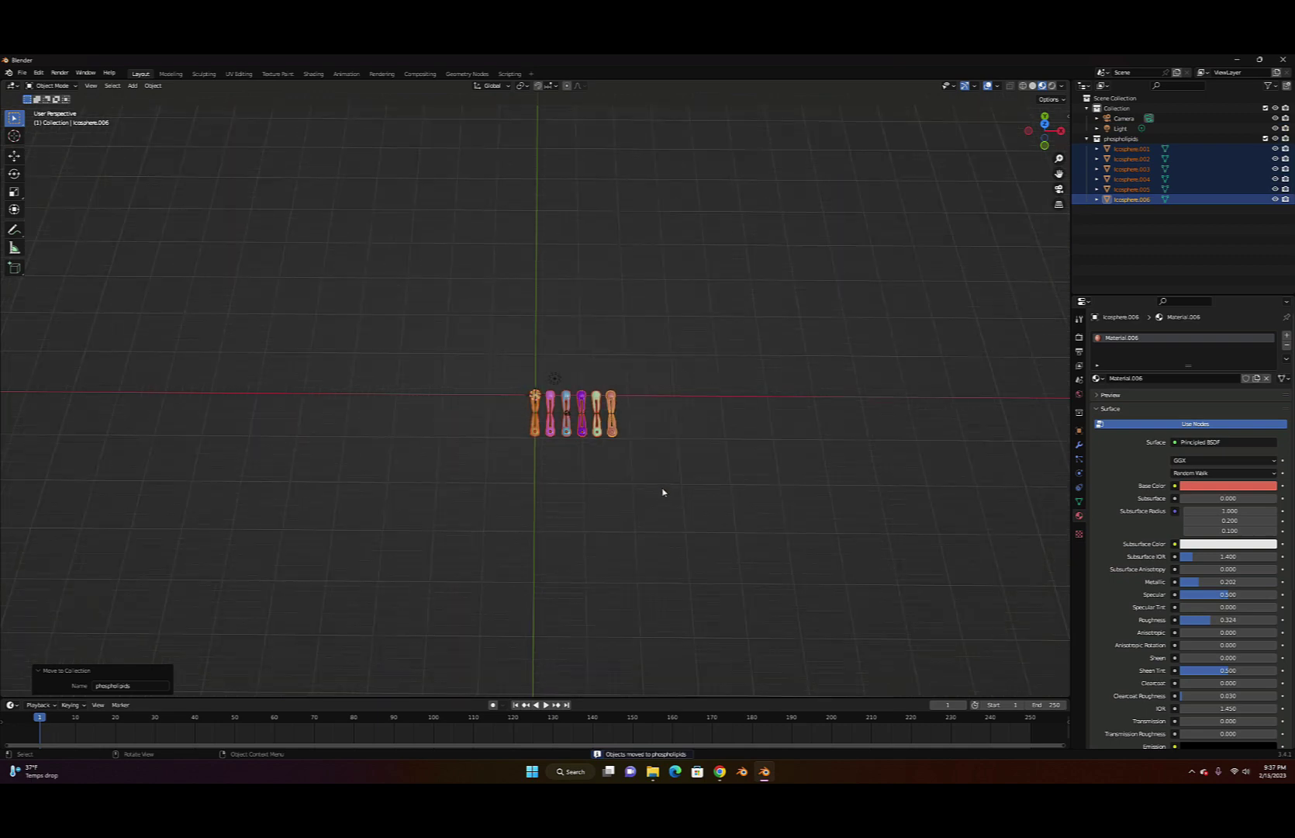
key("g")
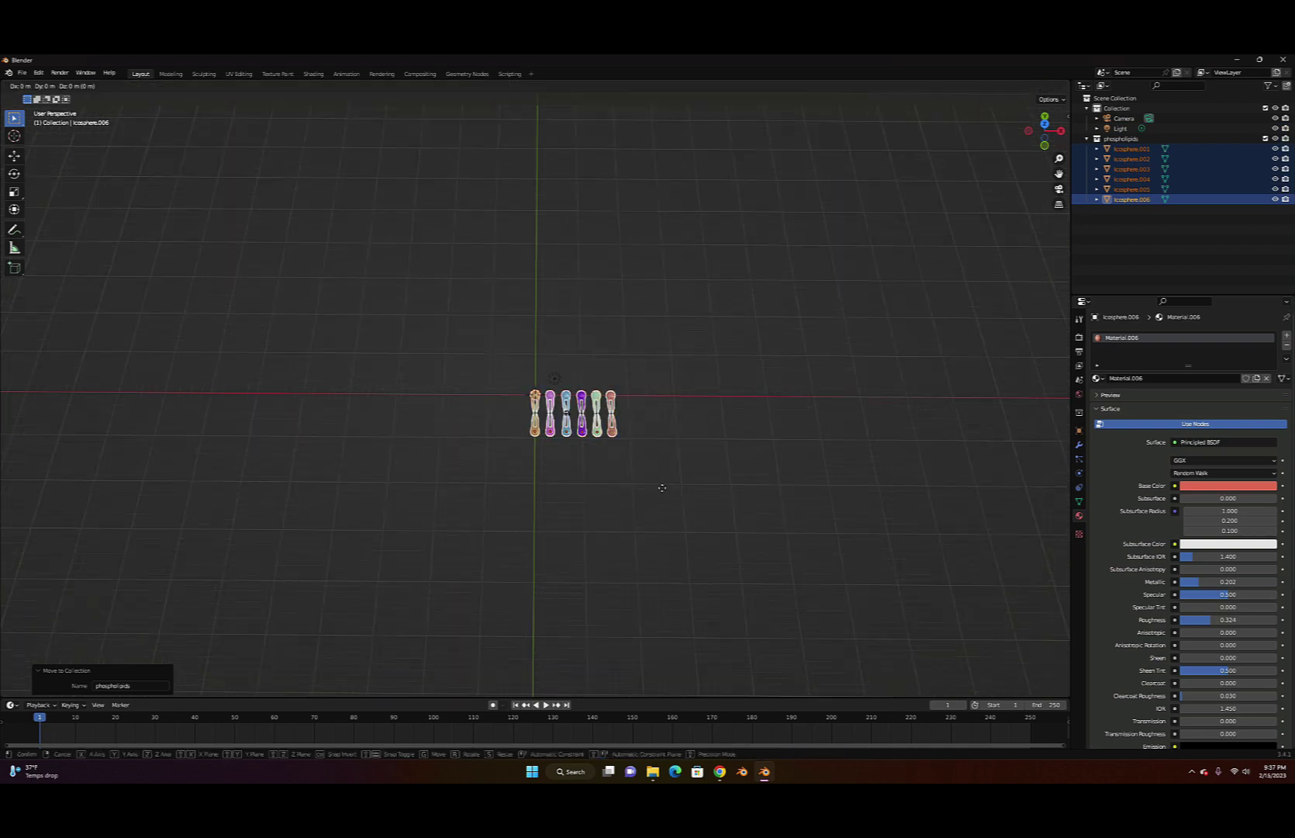
key("x")
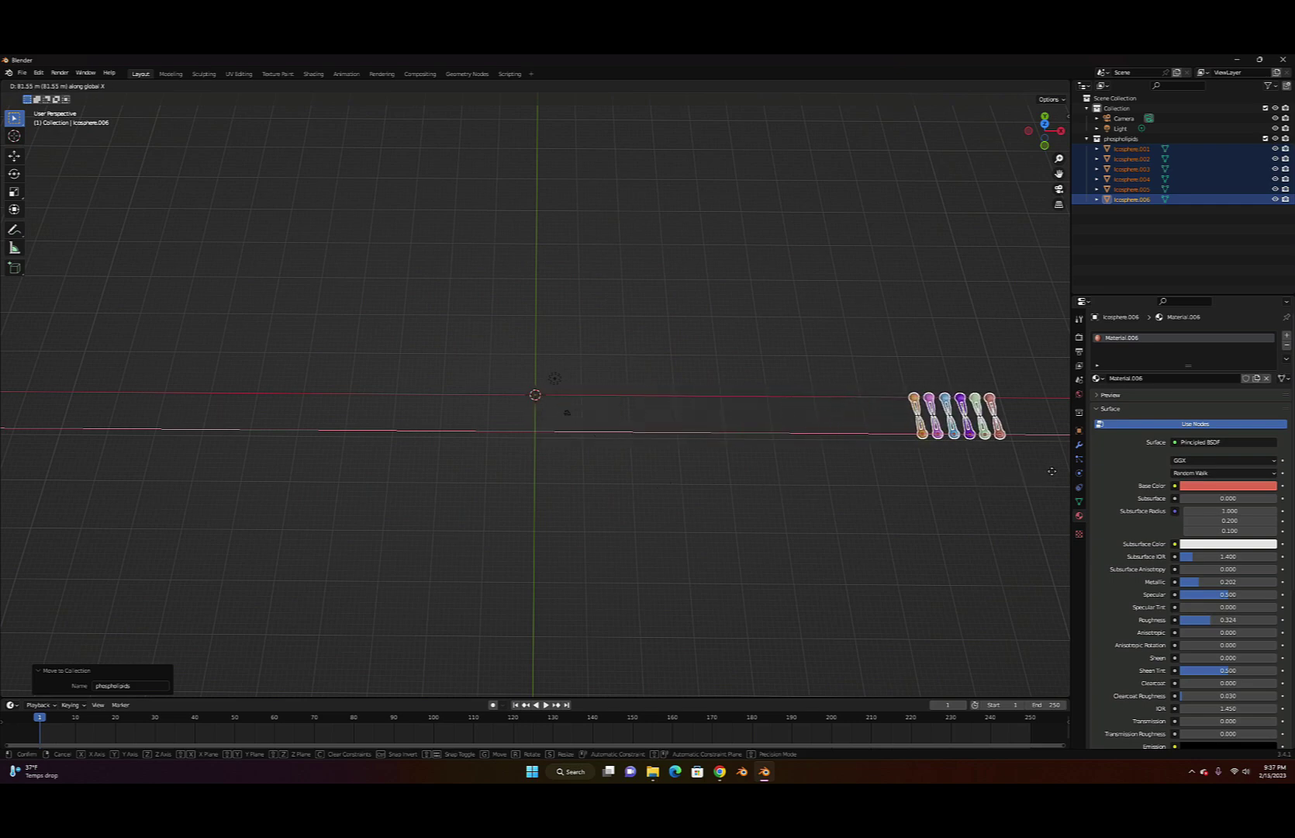
left_click(39, 467)
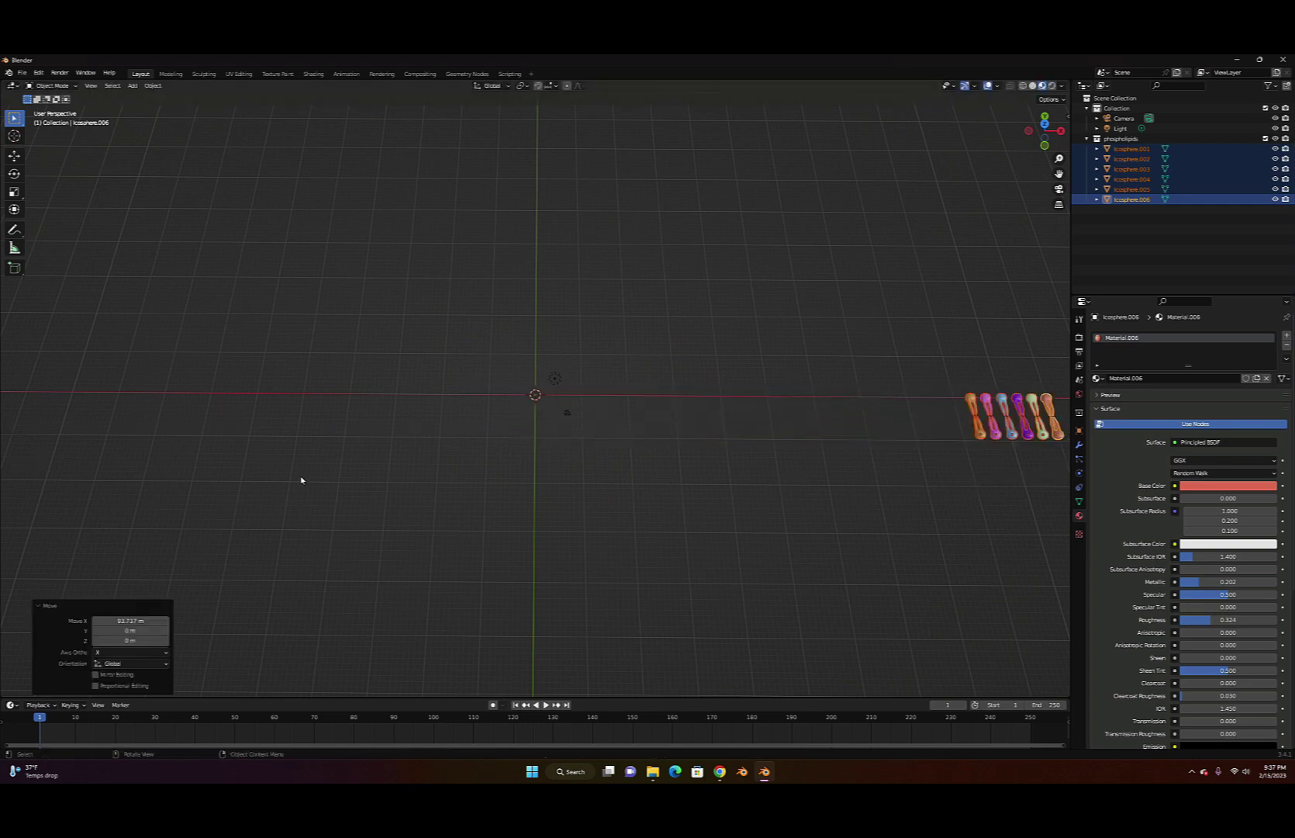
left_click(460, 436)
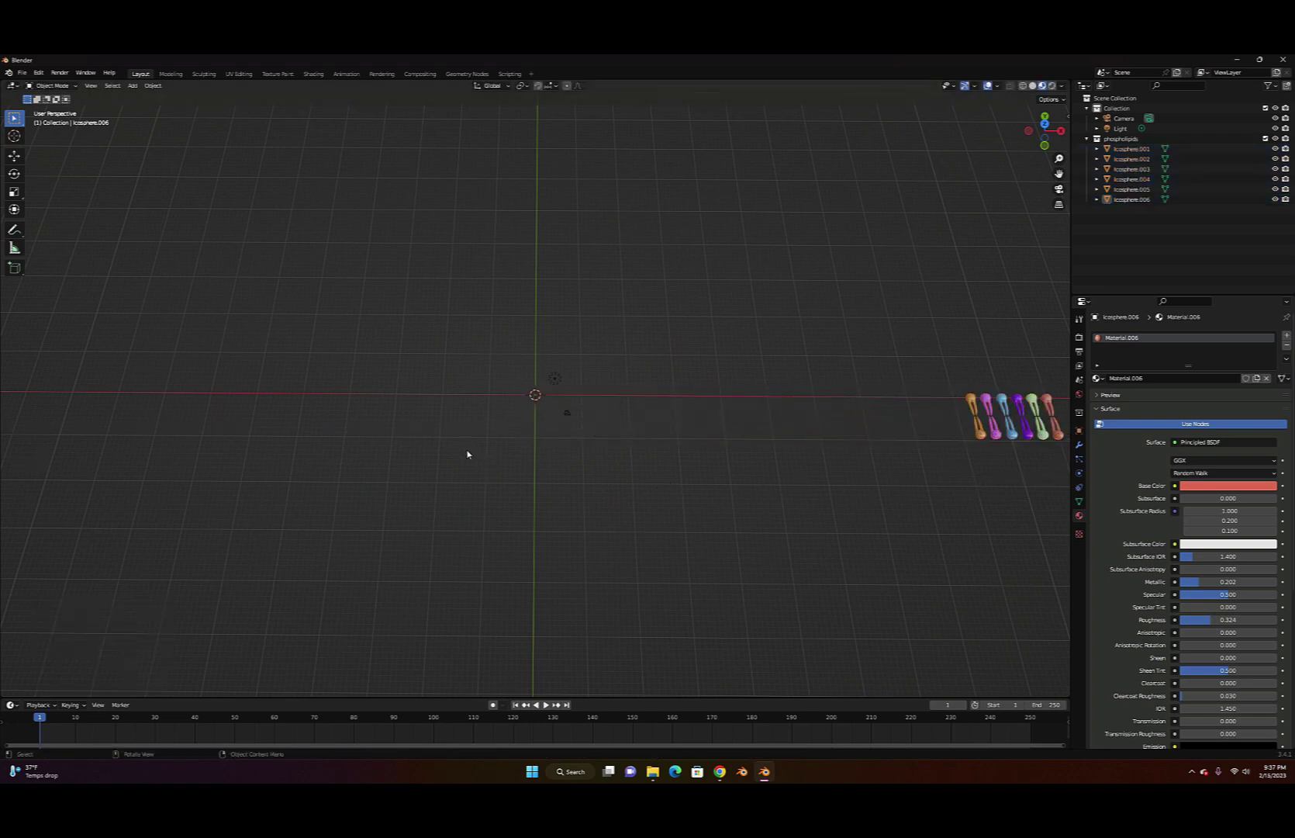
scroll(468, 451, "down", 2)
scroll(468, 451, "up", 4)
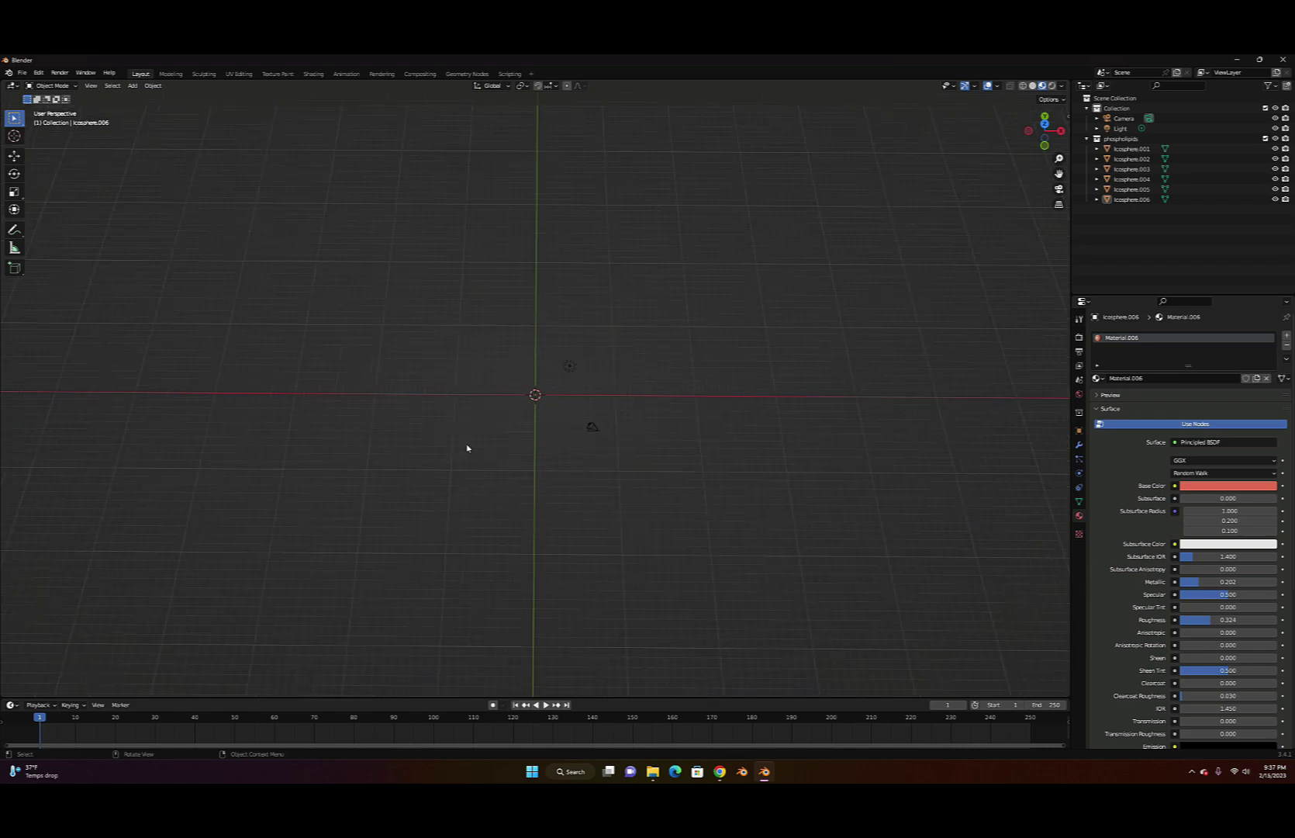
Add a plane mesh at the origin and scale it up uniformly by 19.416
key("shift+a")
mouse_move(468, 445)
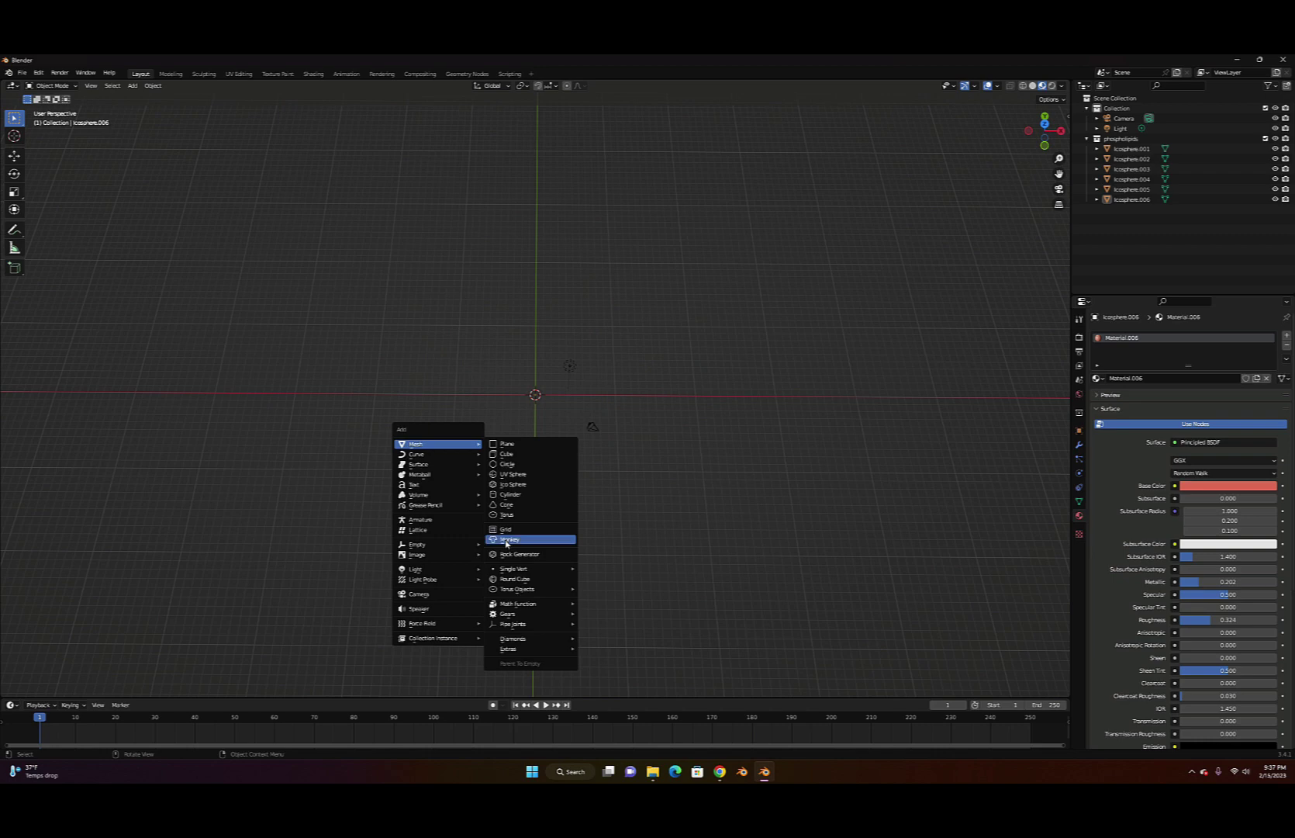
left_click(514, 444)
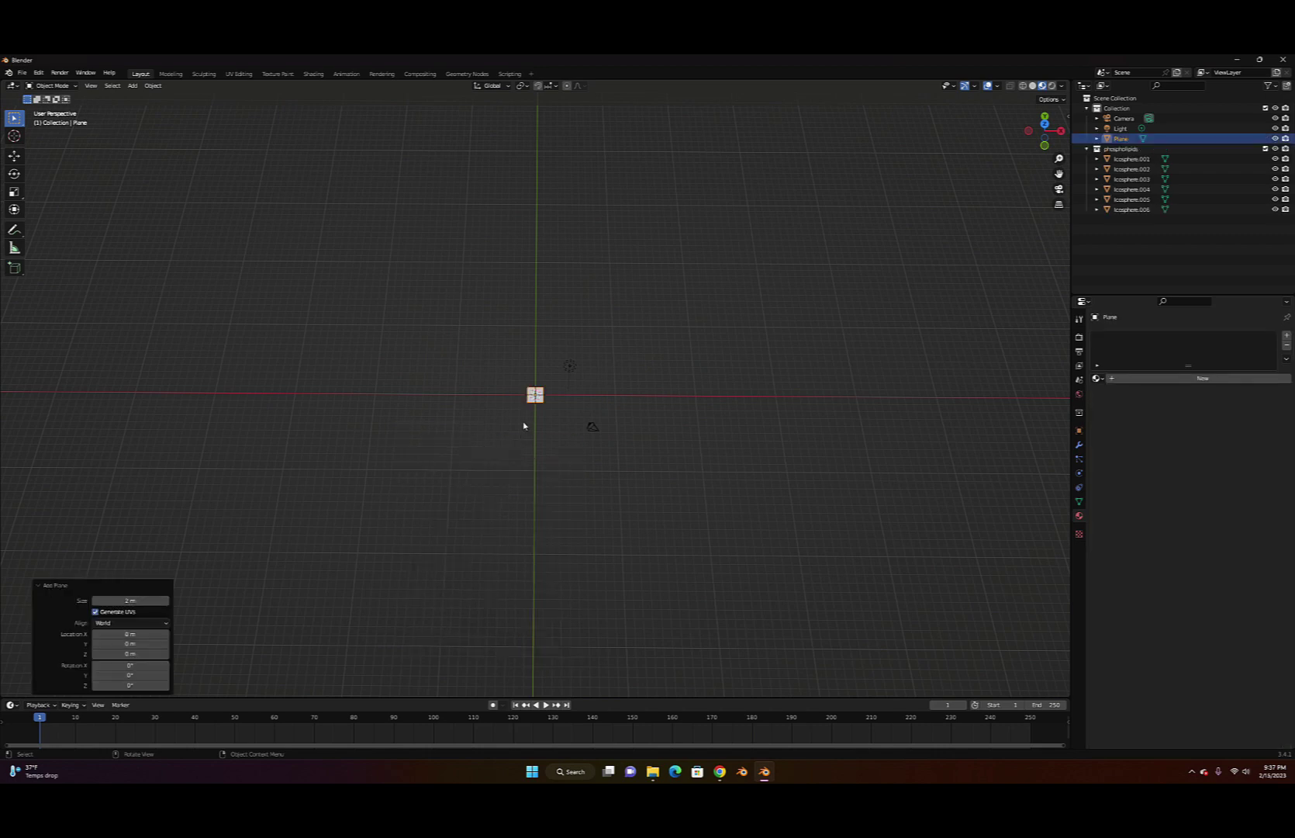
key("s")
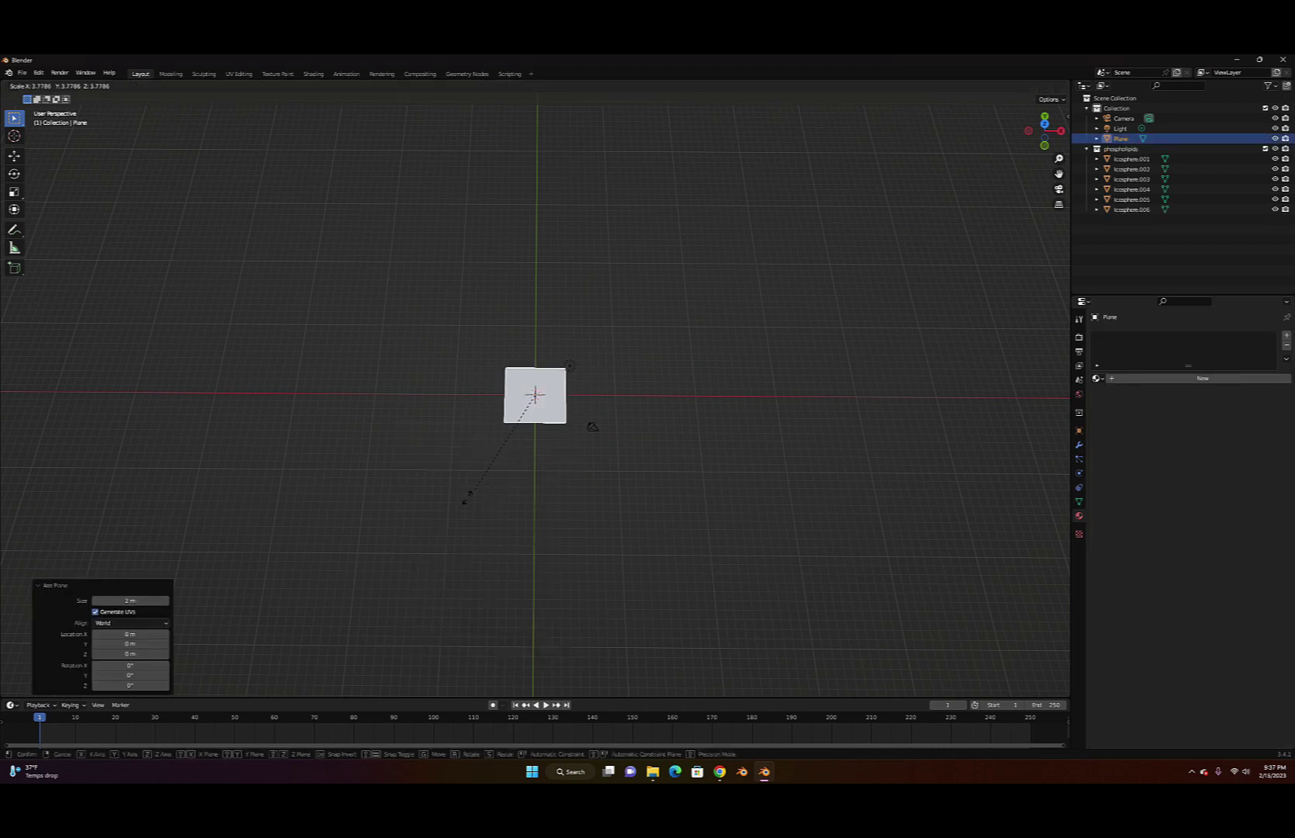
left_click(89, 157)
scroll(815, 379, "down", 2)
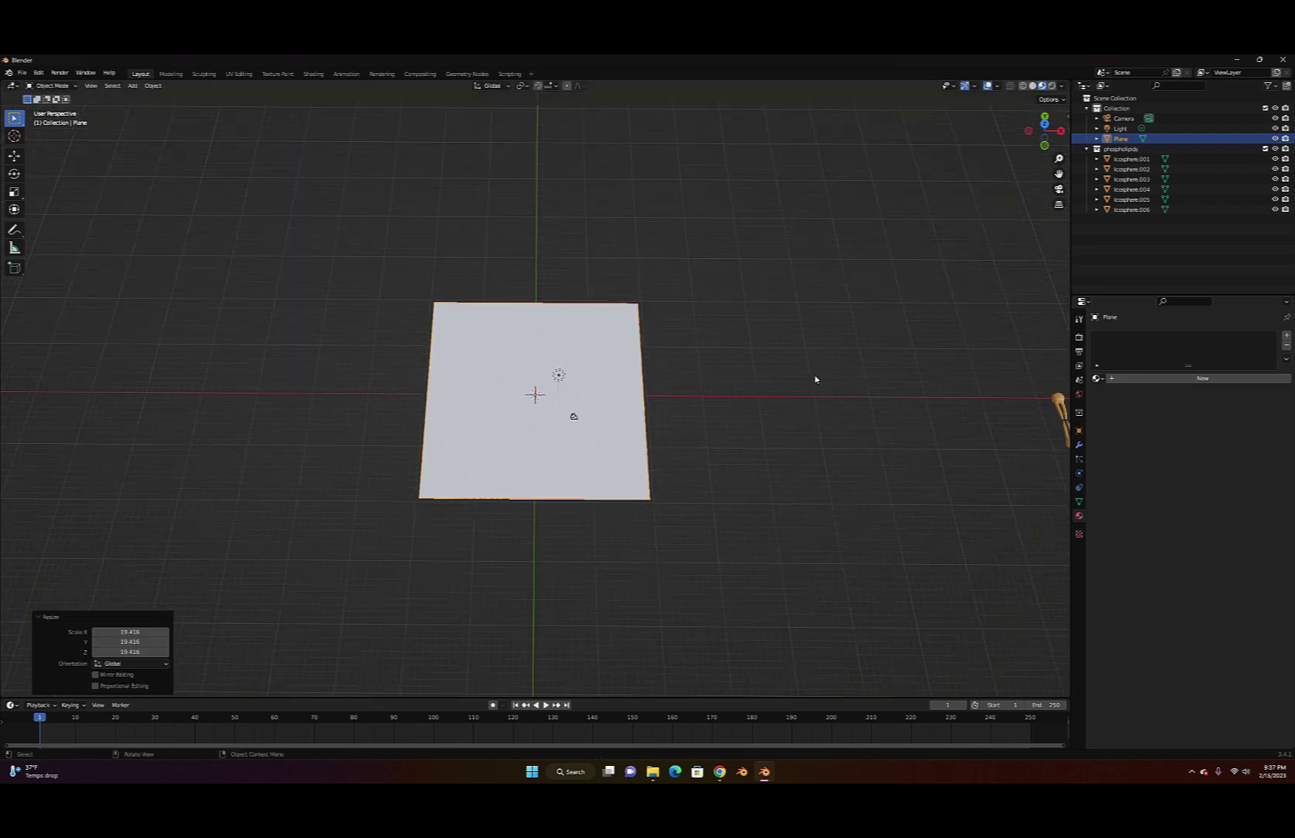
scroll(816, 379, "down", 1)
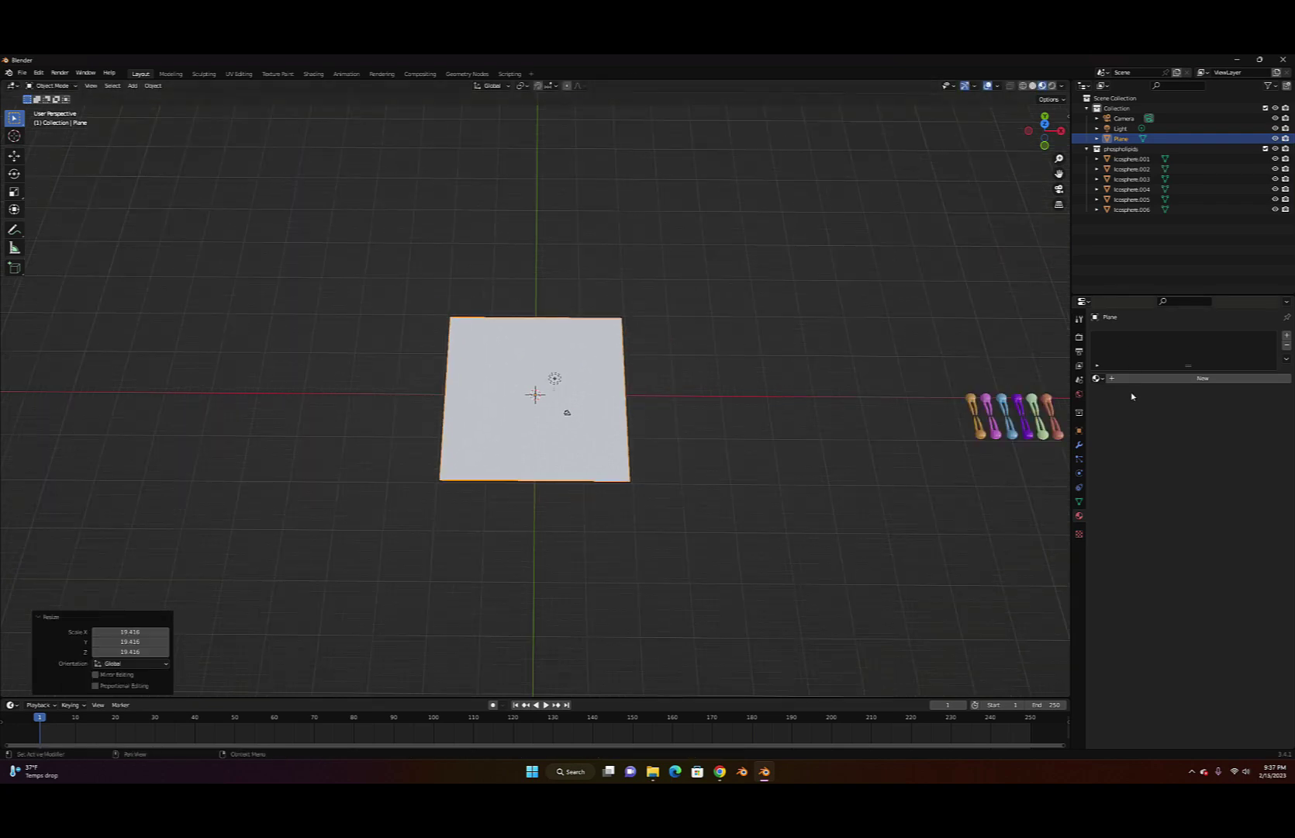
middle_click_drag(570, 529, 571, 497)
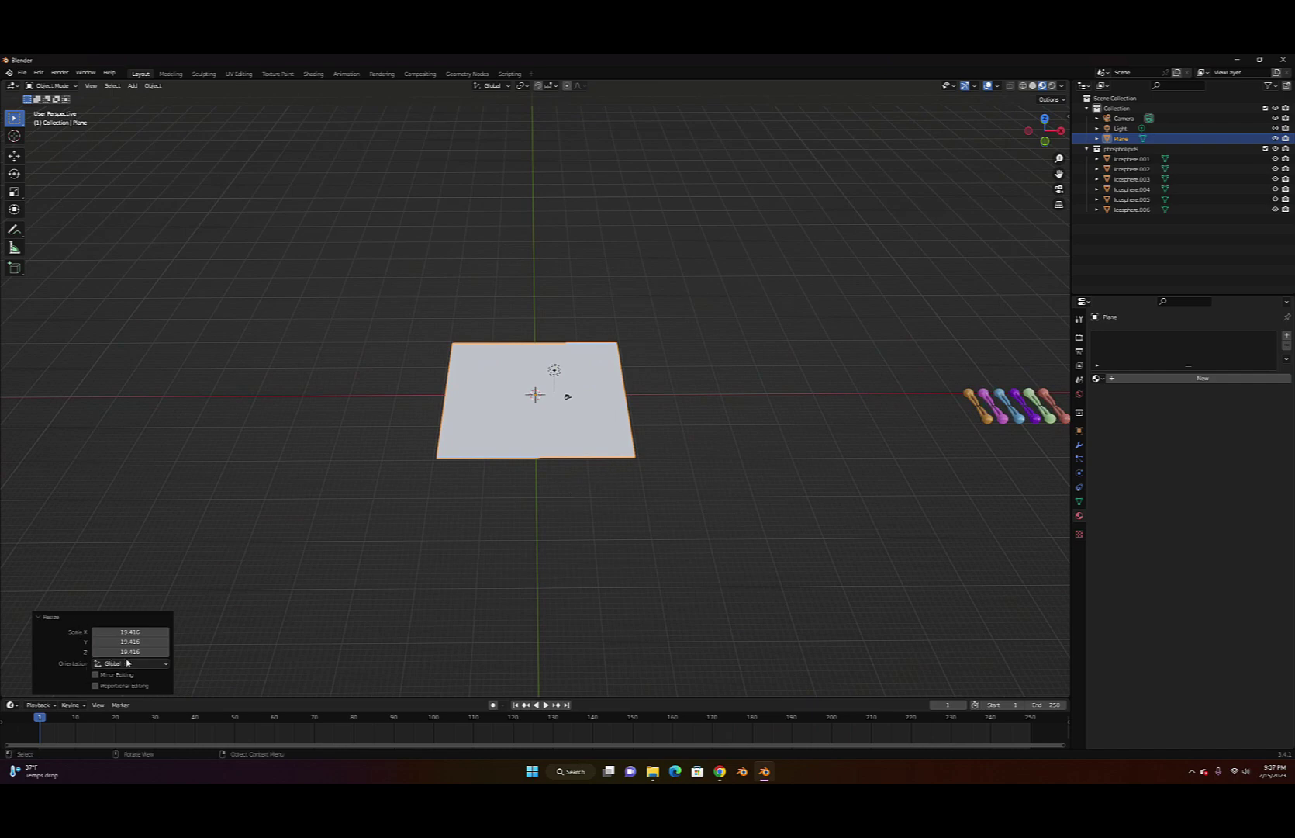
Give the plane Material.007 and a Simple Subdivision modifier with viewport and render levels 4
left_click(1144, 384)
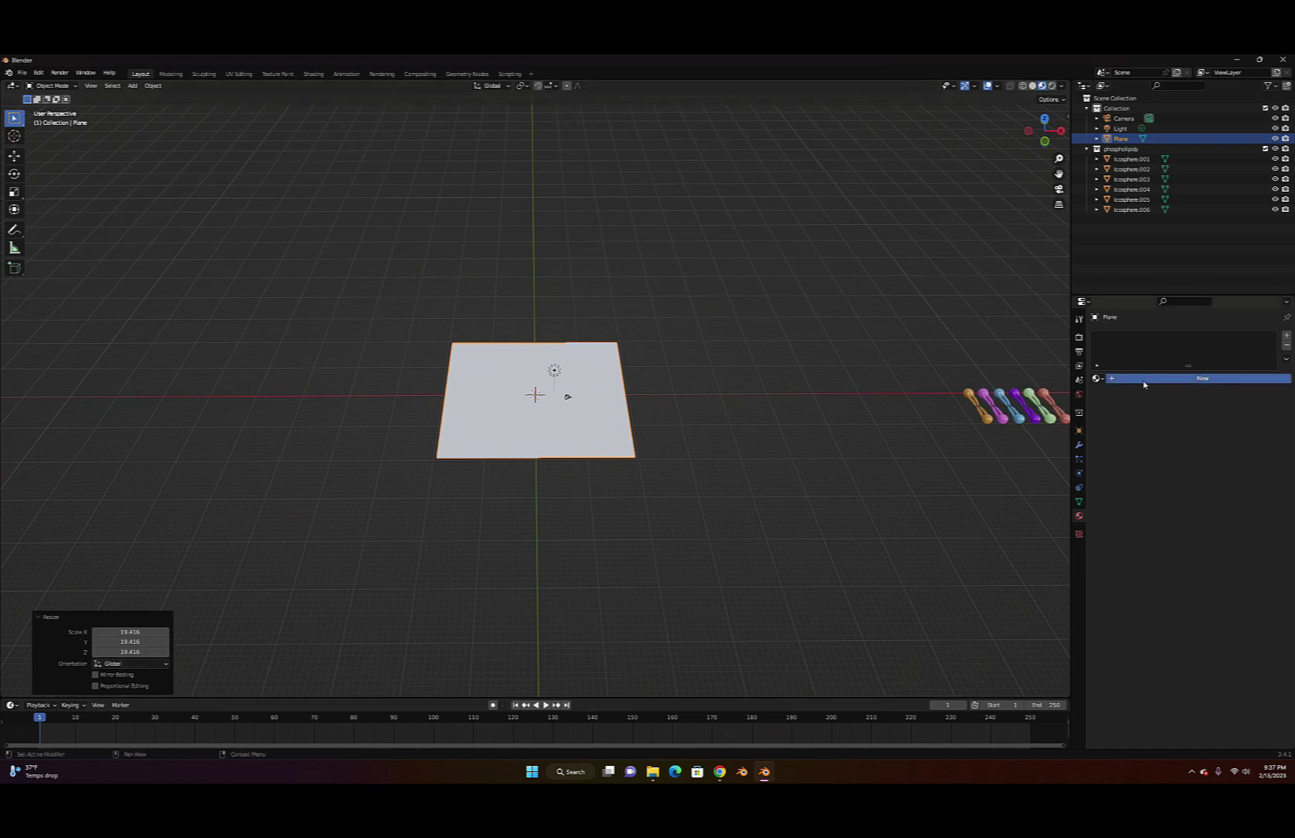
left_click(1078, 445)
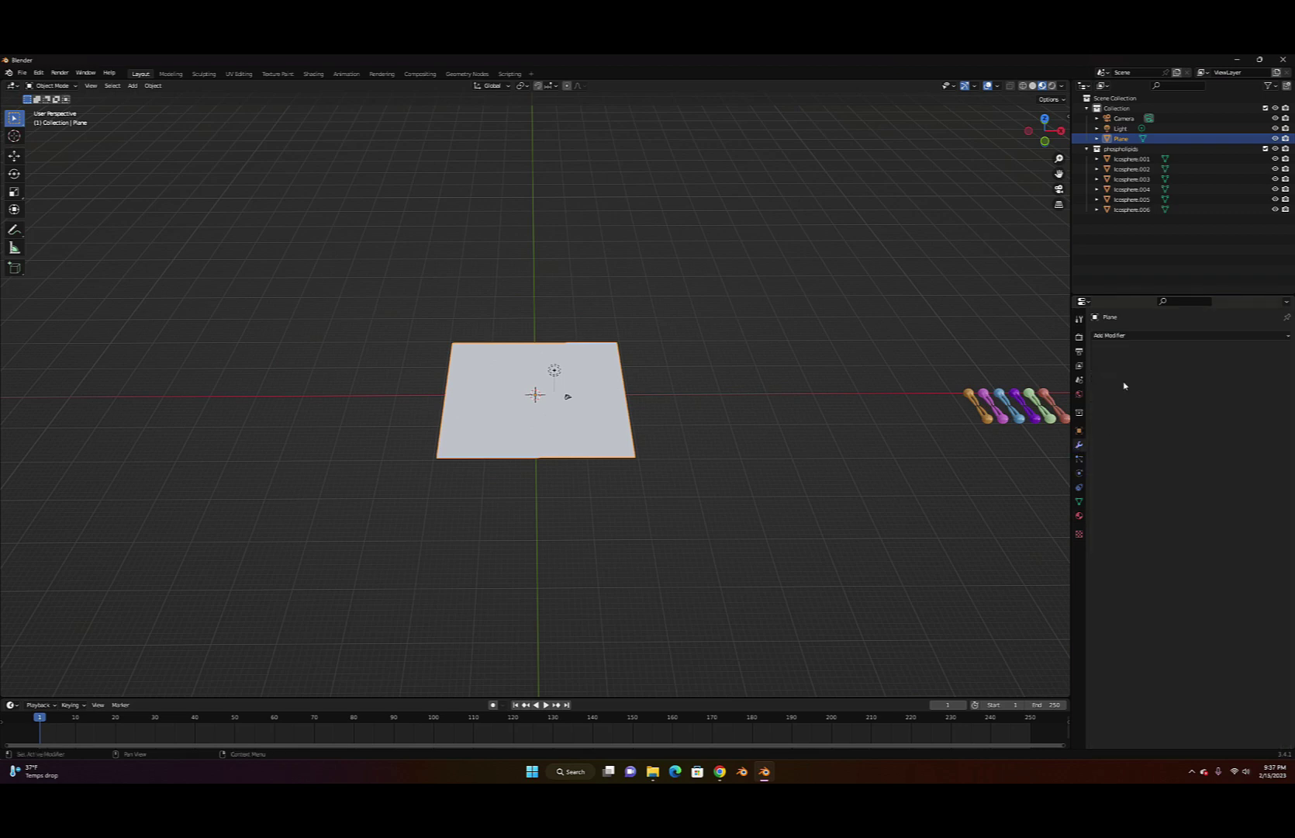
left_click(1136, 337)
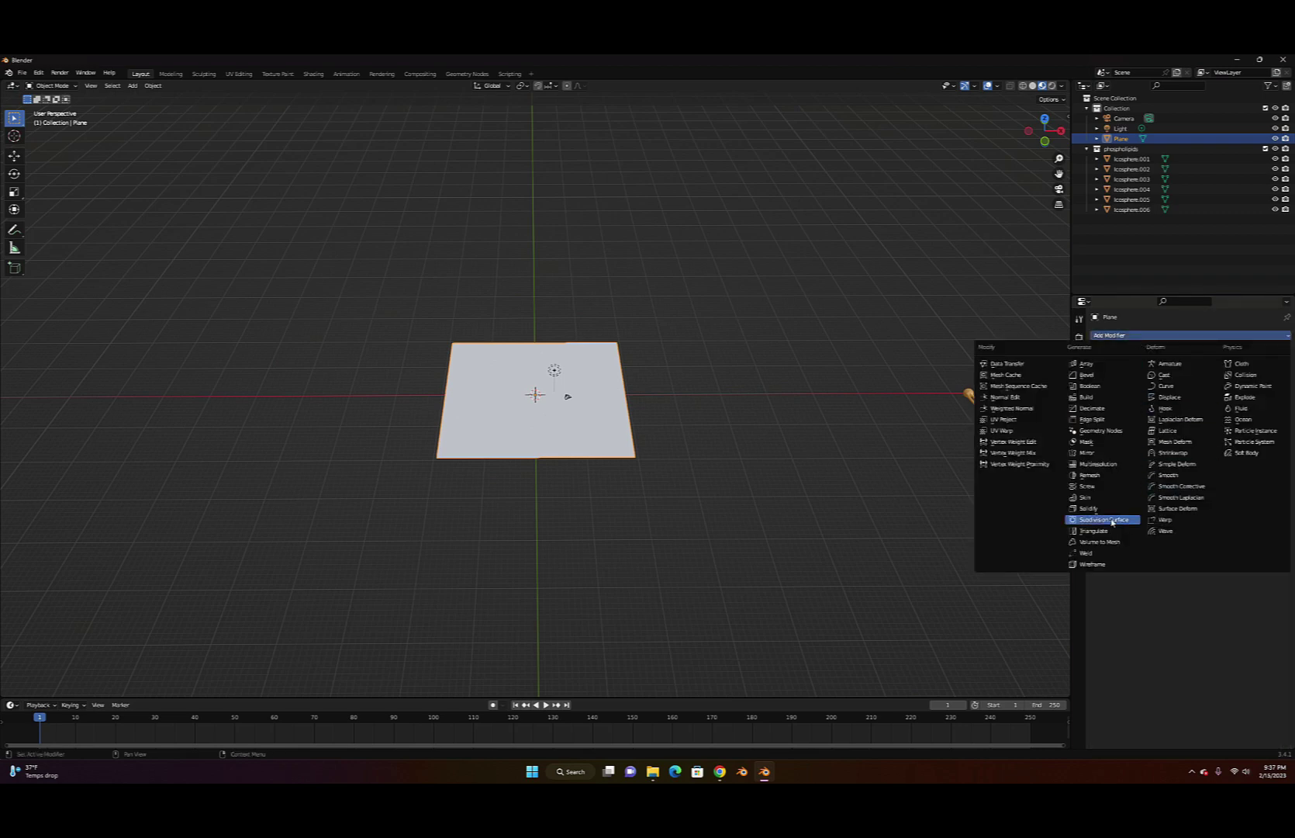
left_click(1120, 519)
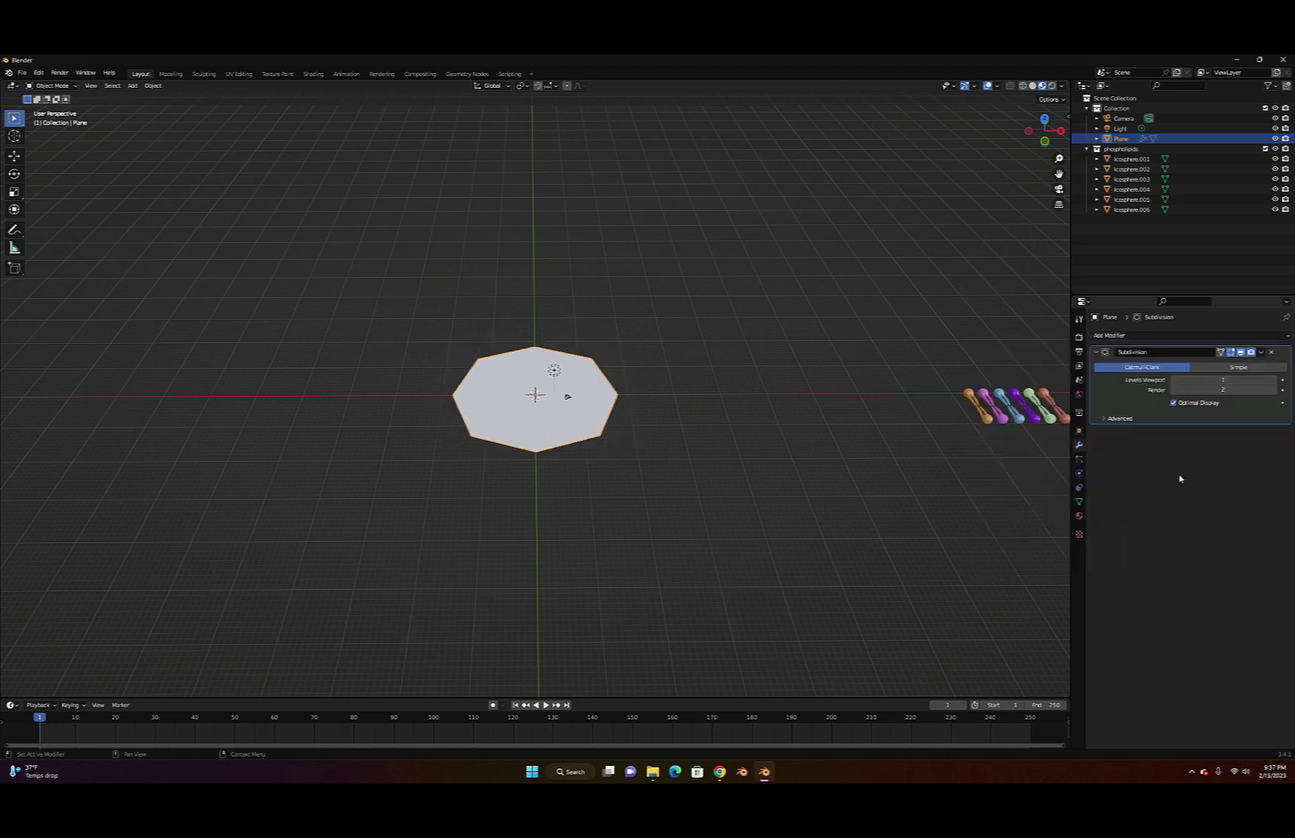
left_click(1238, 367)
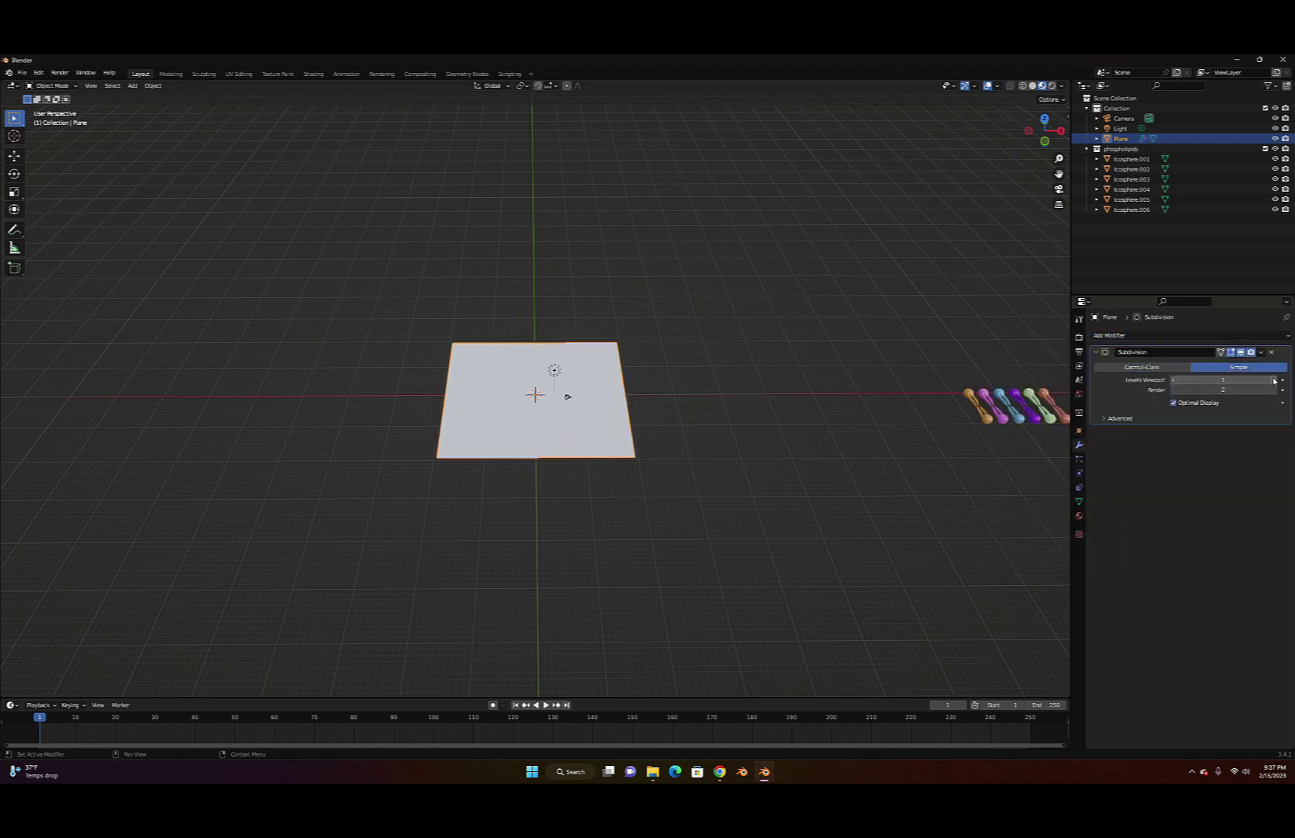
left_click(1274, 380)
left_click(1274, 379)
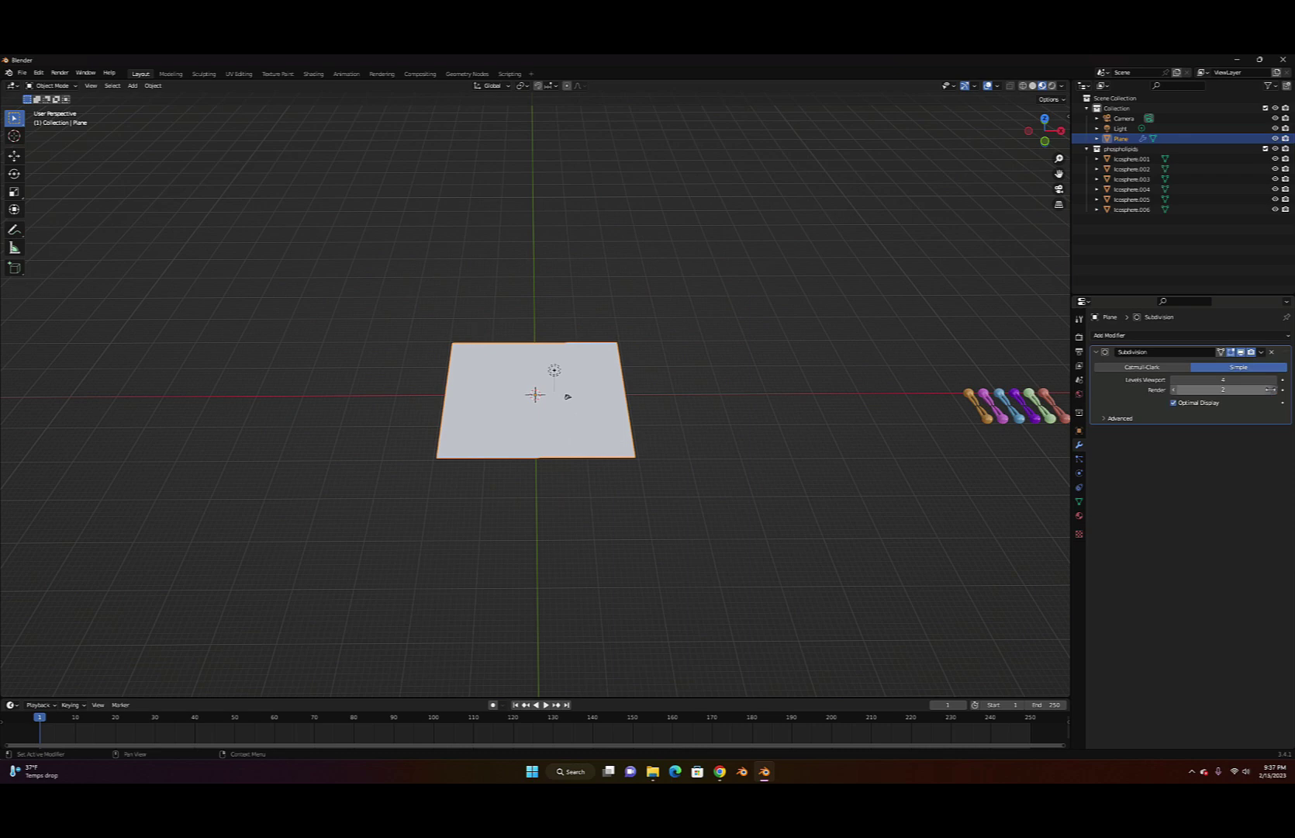
left_click(1269, 390)
left_click(1270, 390)
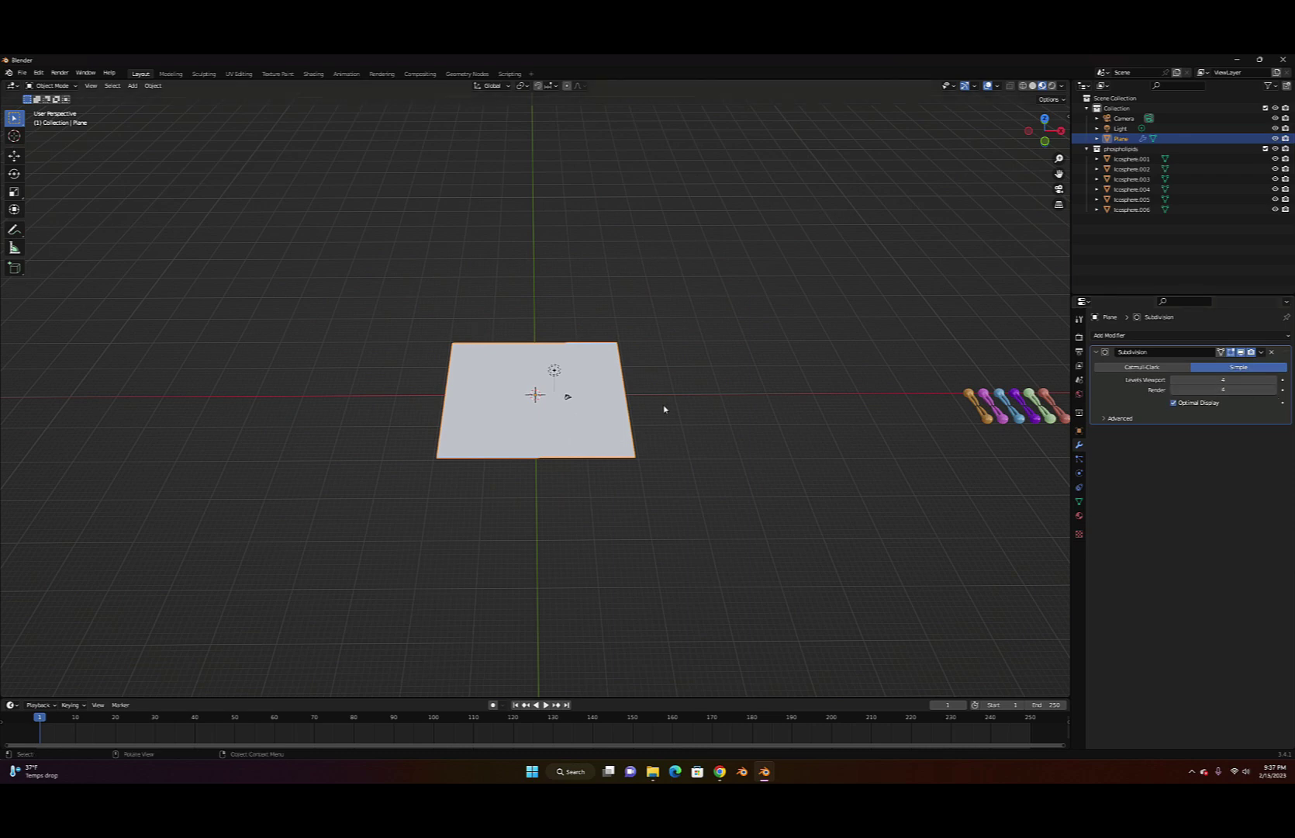
Add a Hair particle system of 1000 strands, 4 m long, and expand its Render settings
left_click(1080, 459)
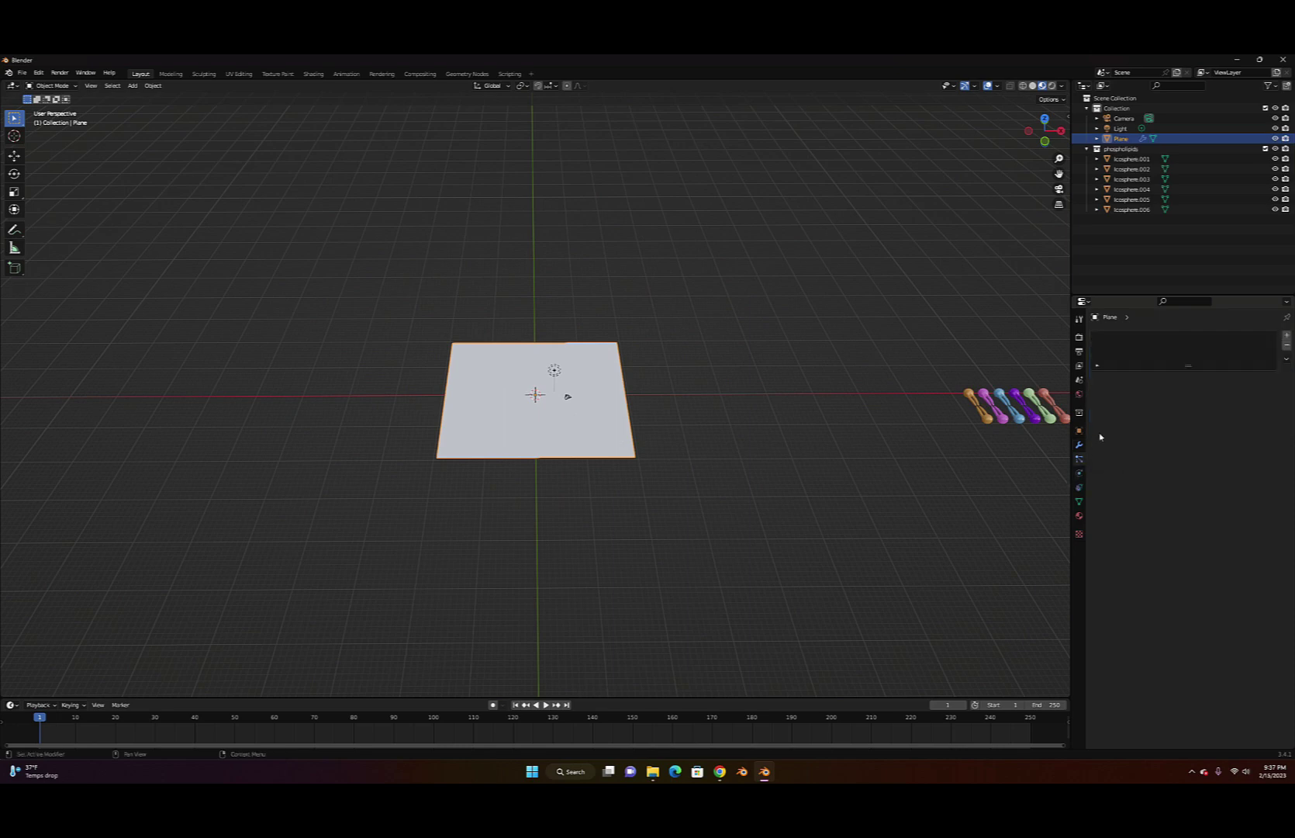
left_click(1287, 336)
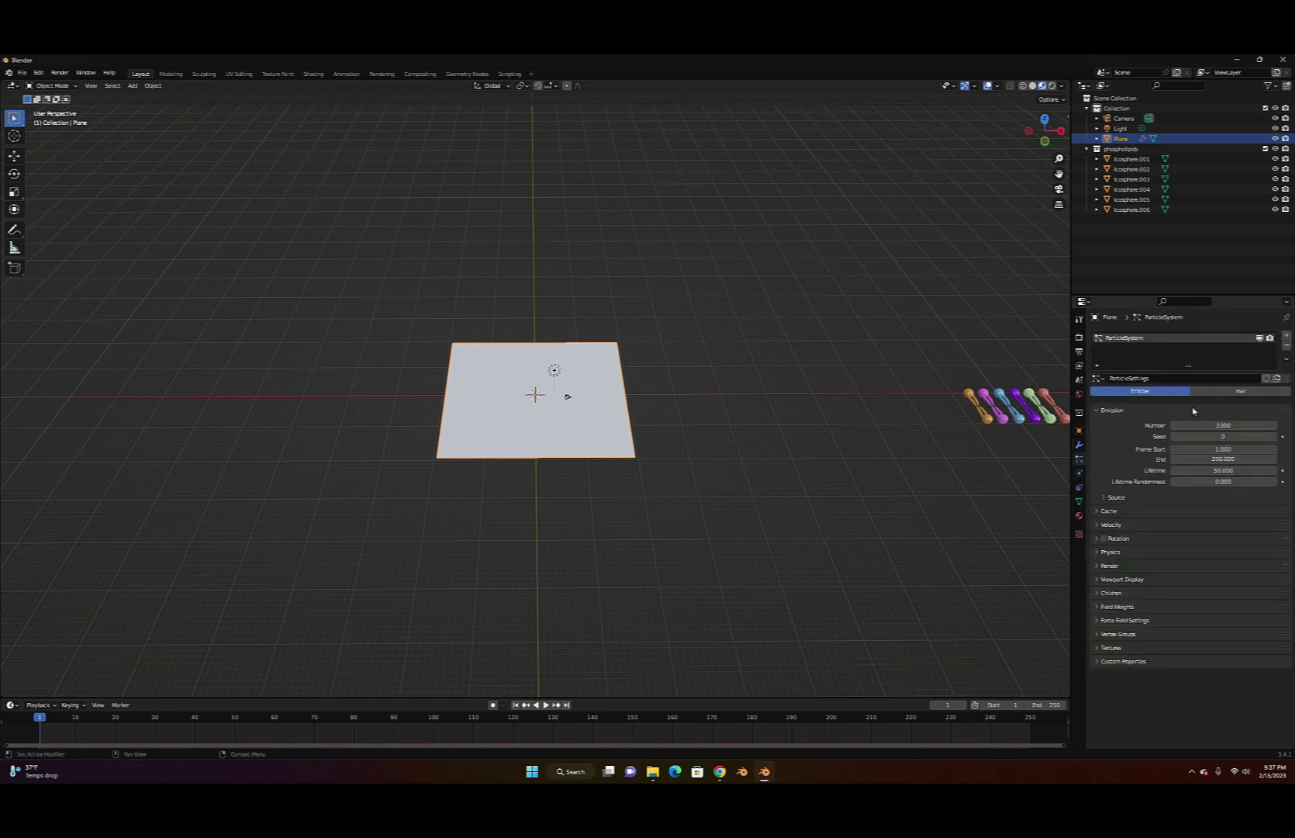
left_click(1239, 391)
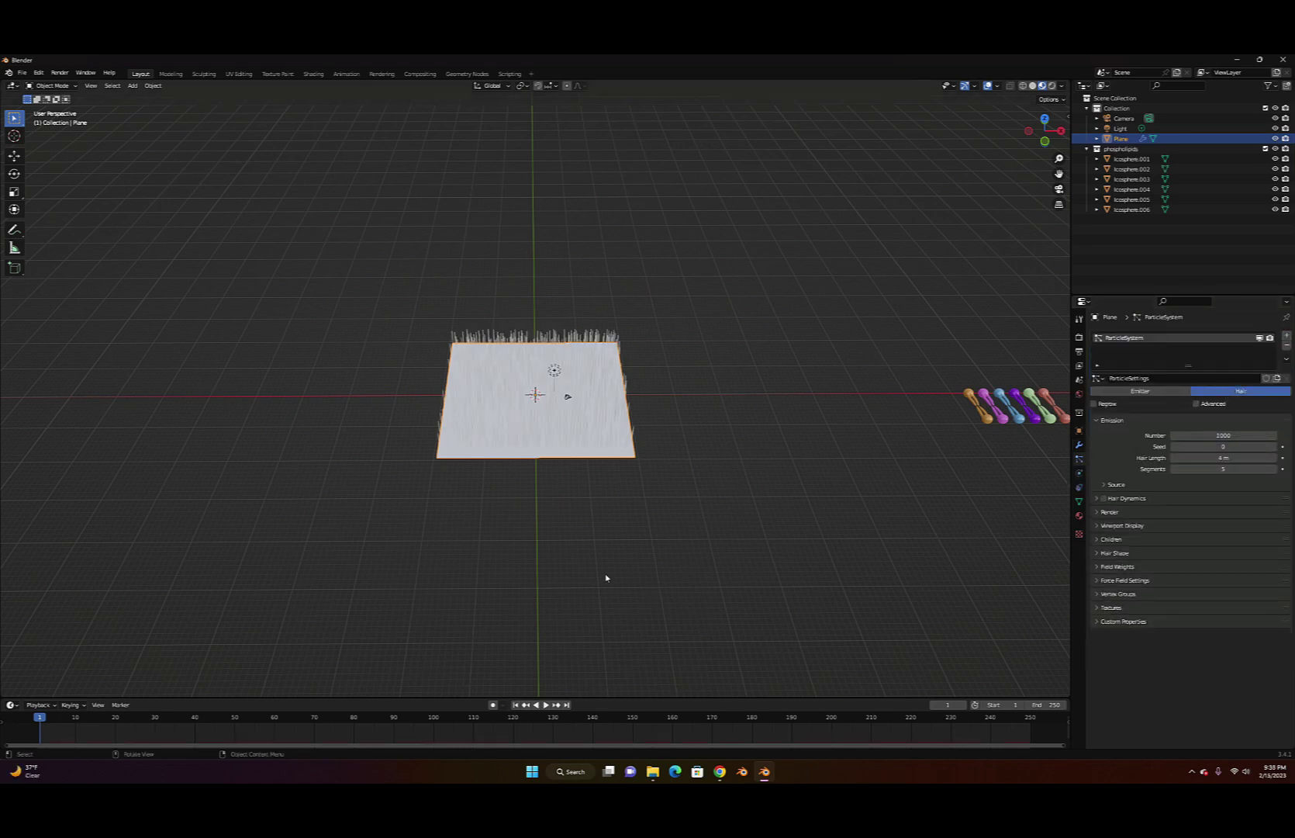
middle_click_drag(606, 578, 849, 505)
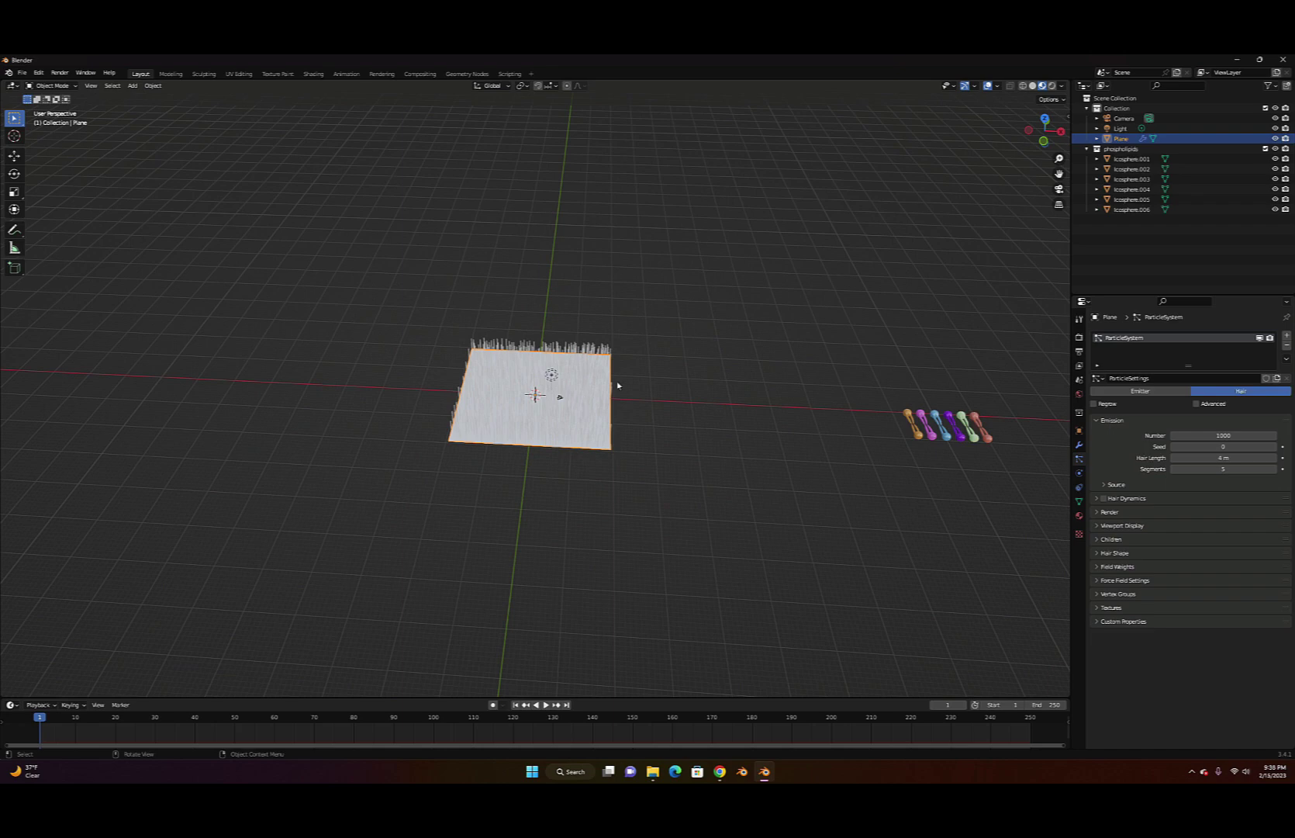
left_click(1095, 513)
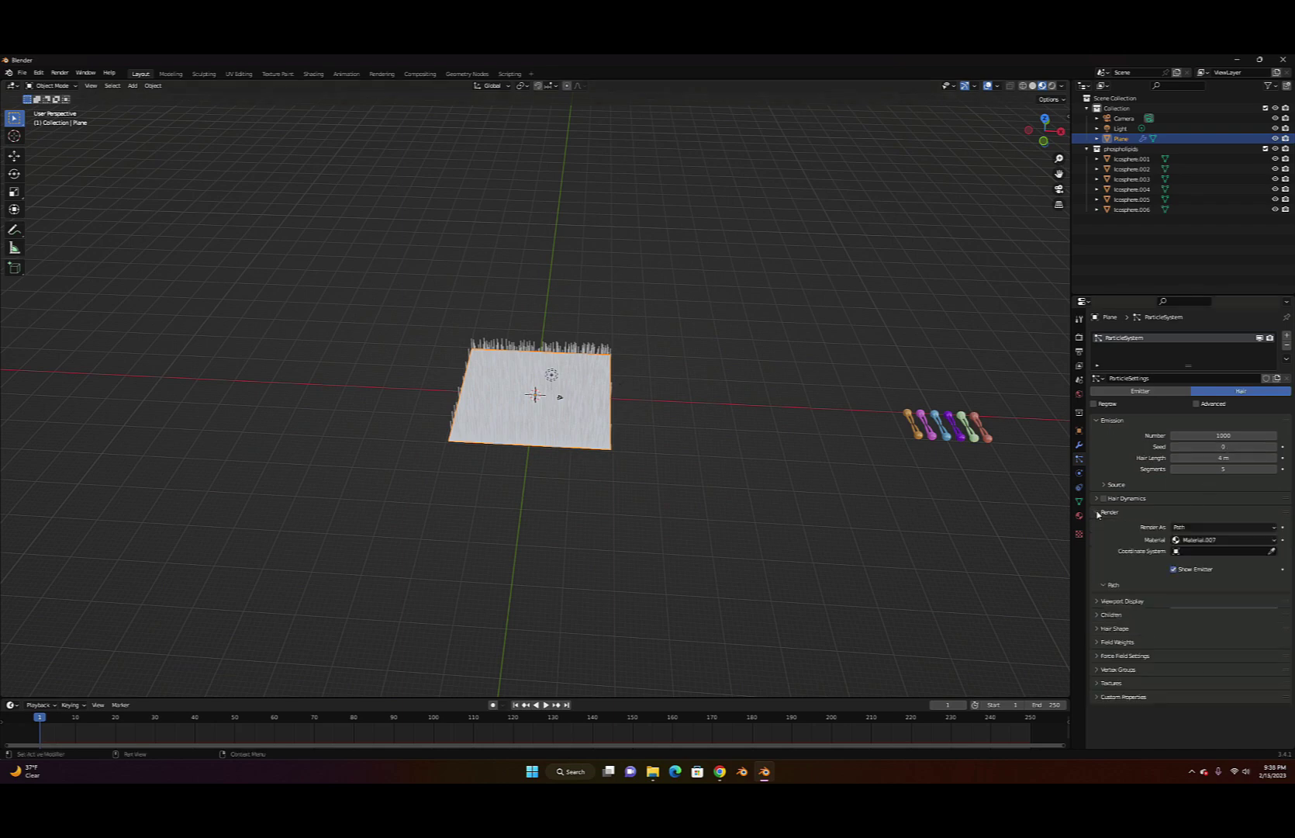
left_click(1190, 528)
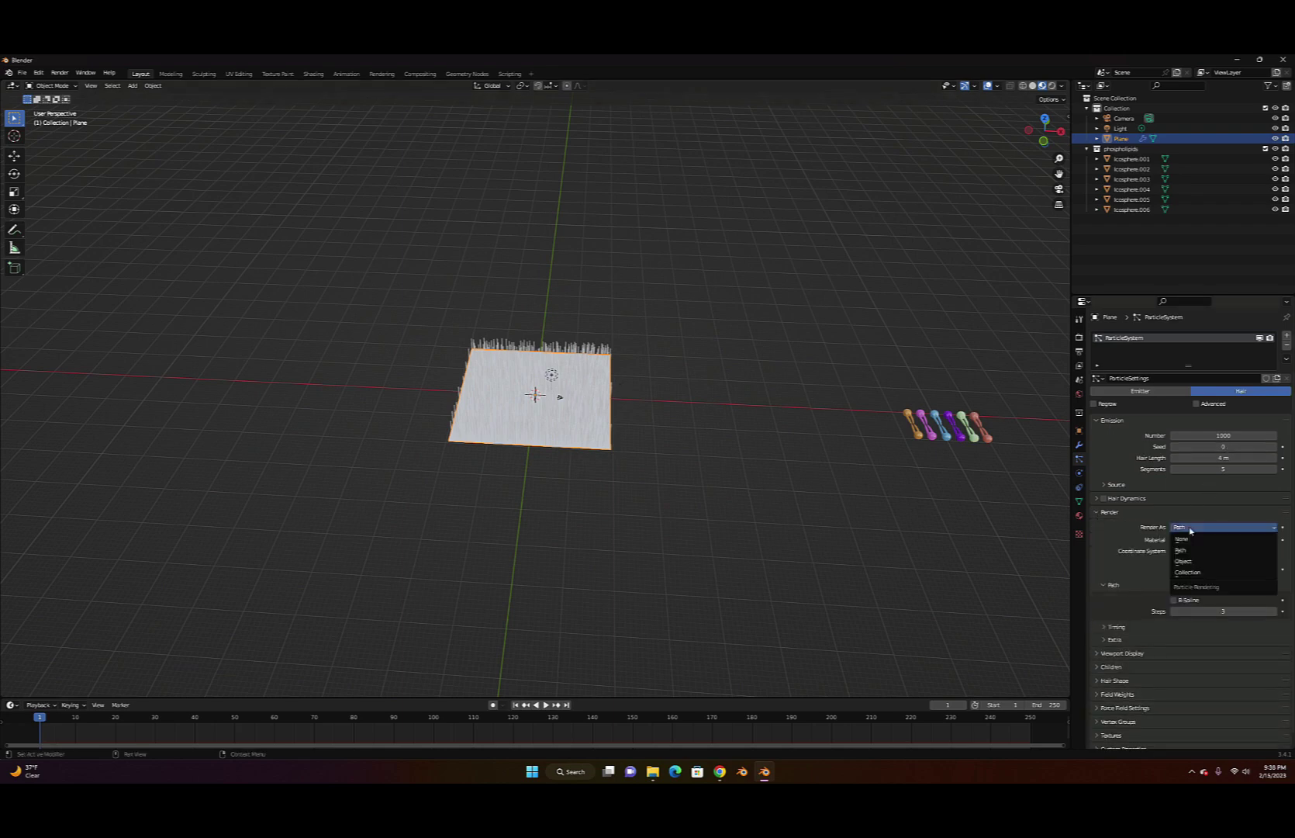
Render the hair particles as the phospholipids collection, filling the plane with lipid copies
left_click(1187, 572)
scroll(1181, 588, "down", 1)
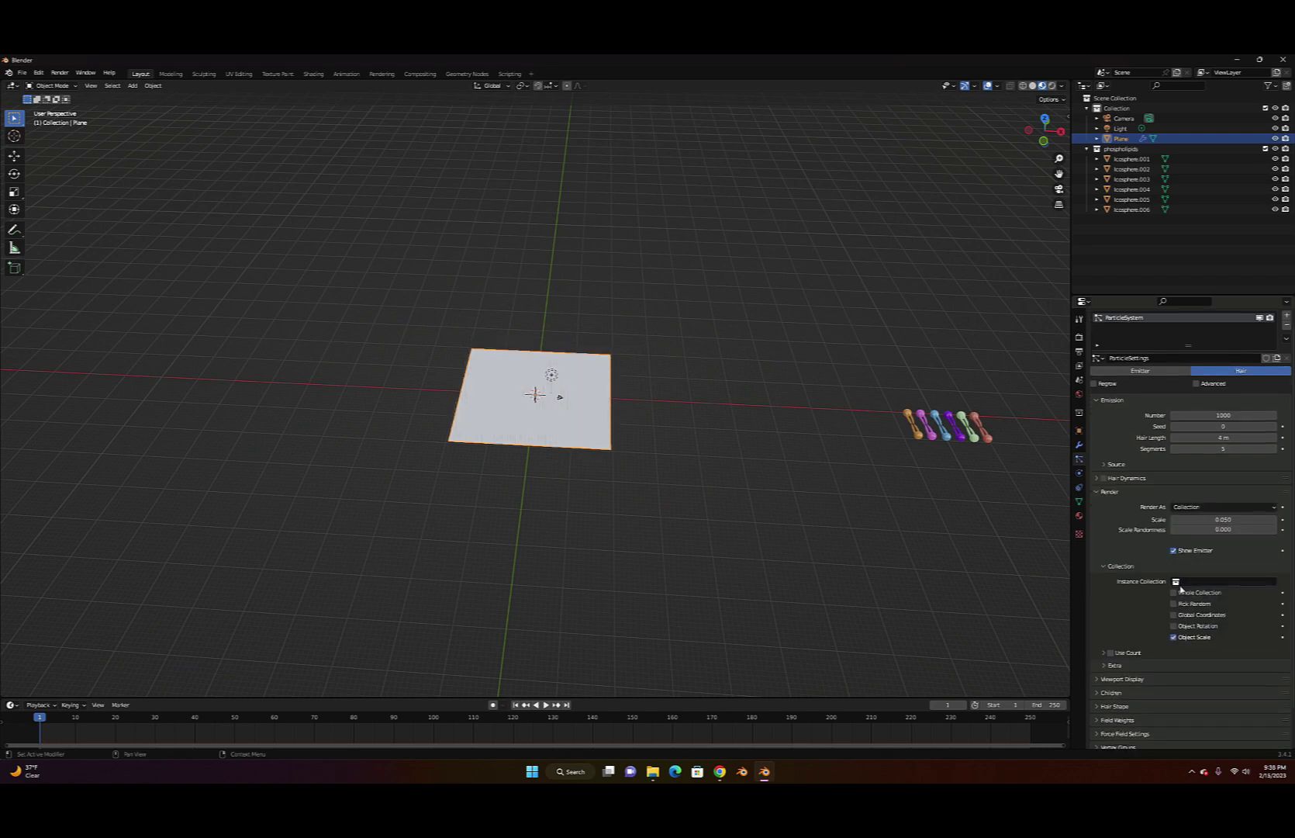
left_click(1177, 582)
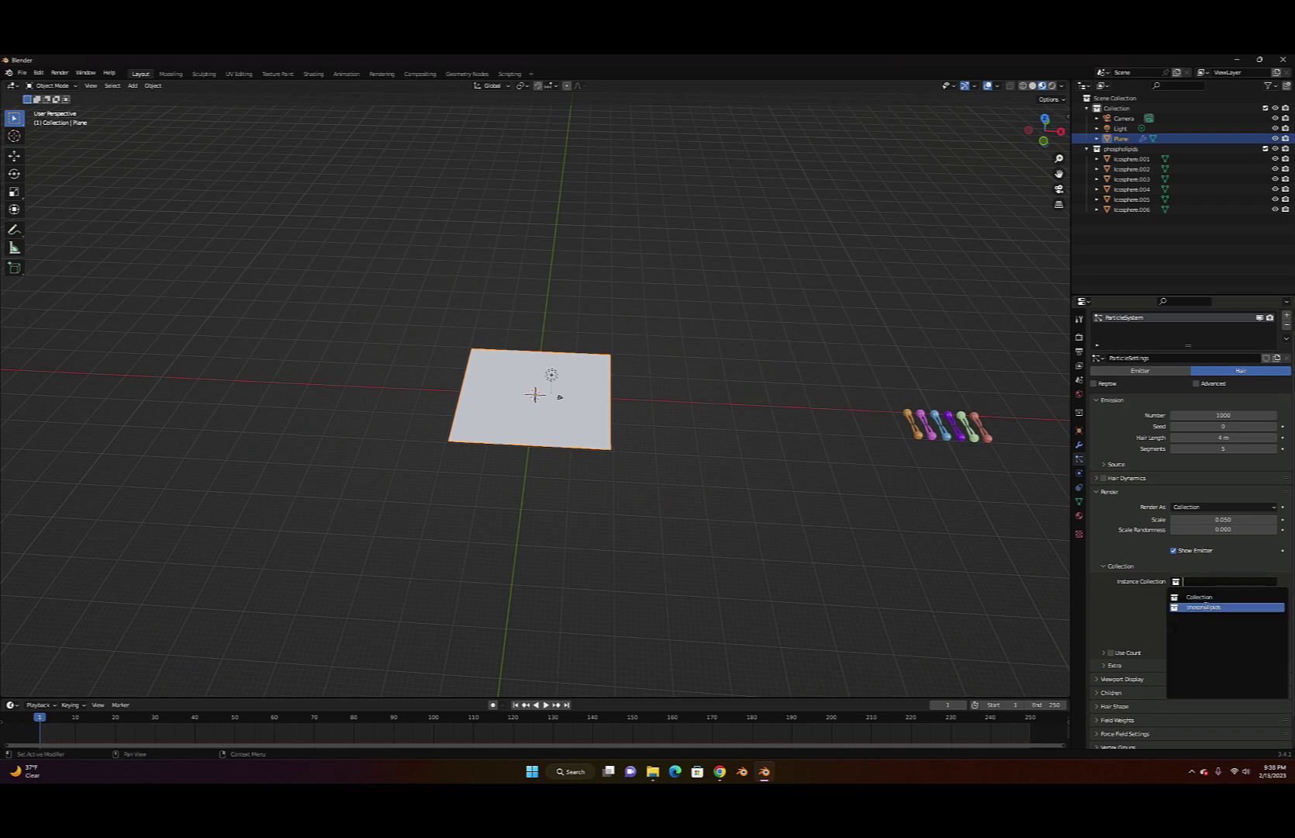
left_click(1185, 577)
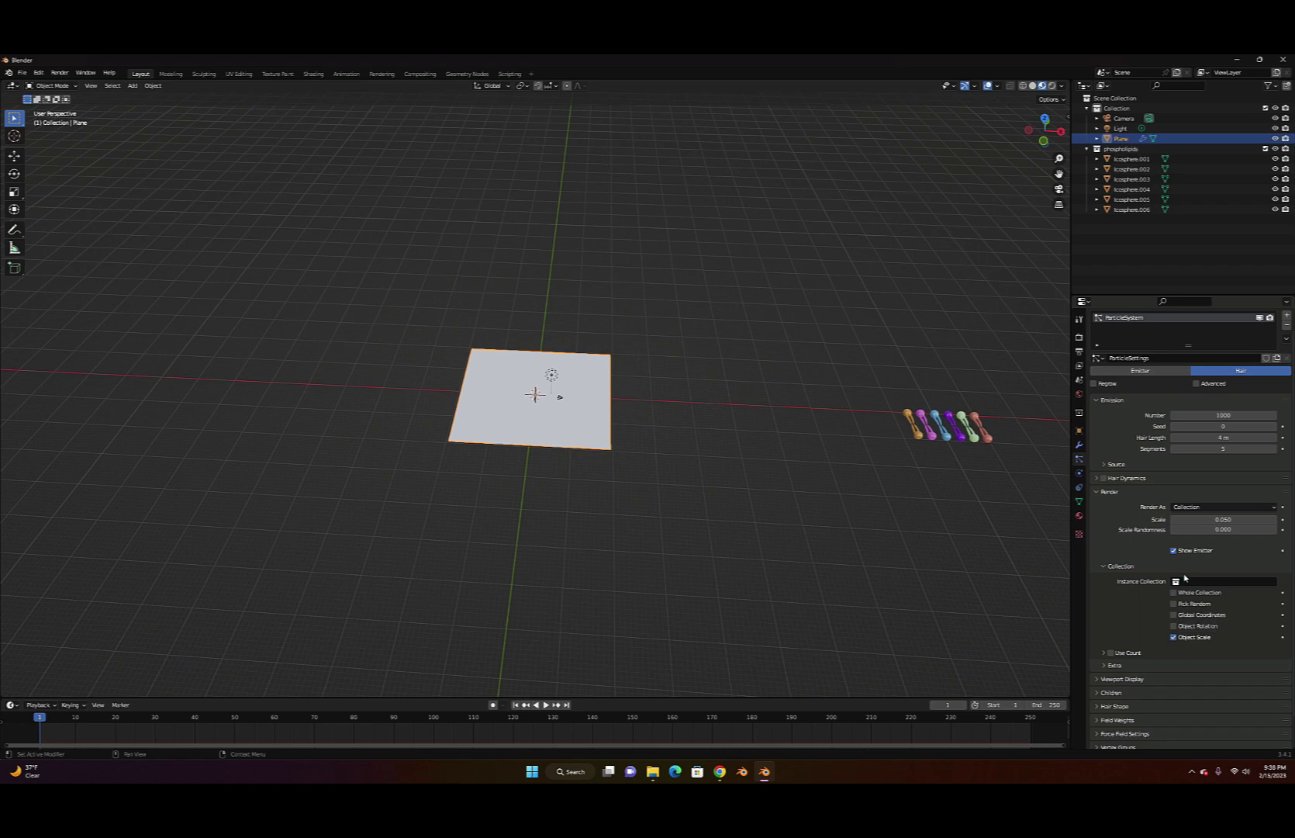
left_click(1195, 581)
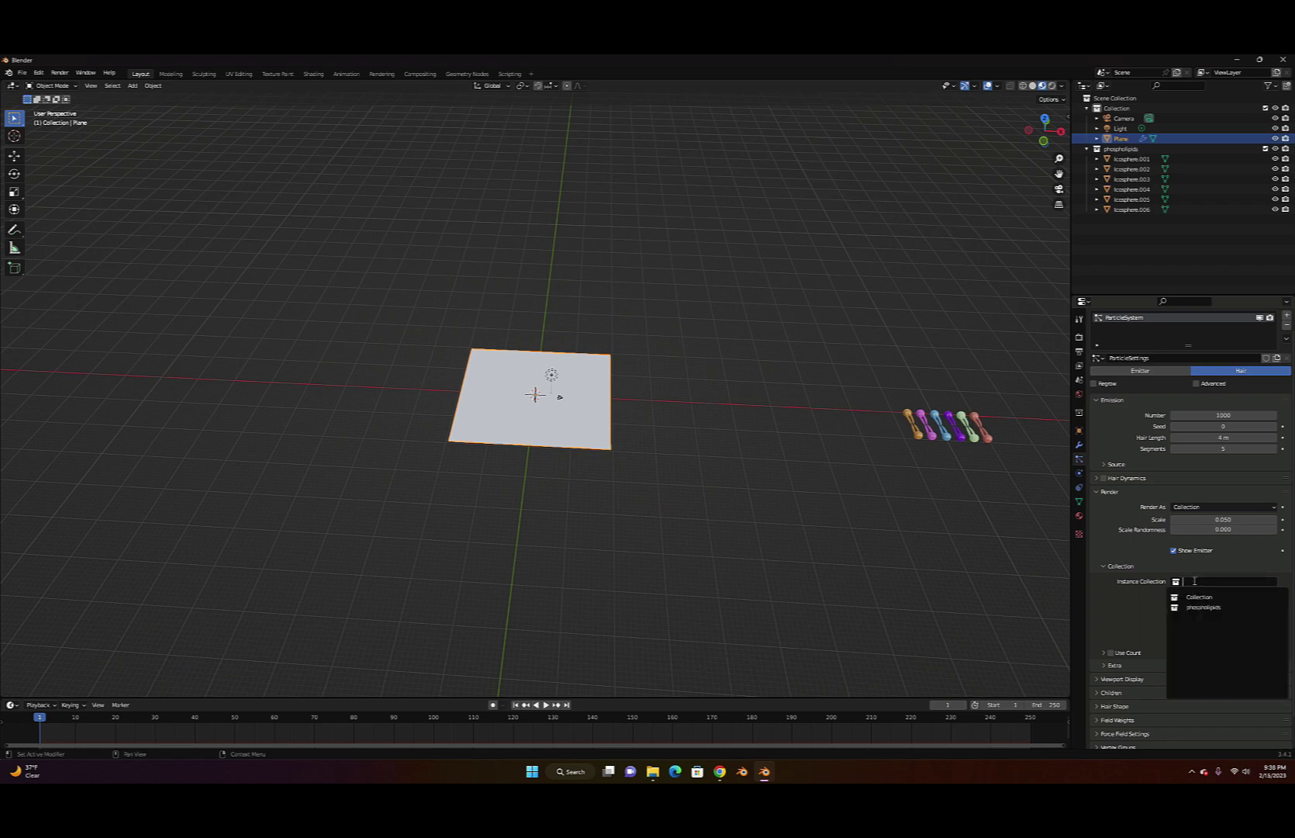
left_click(1180, 578)
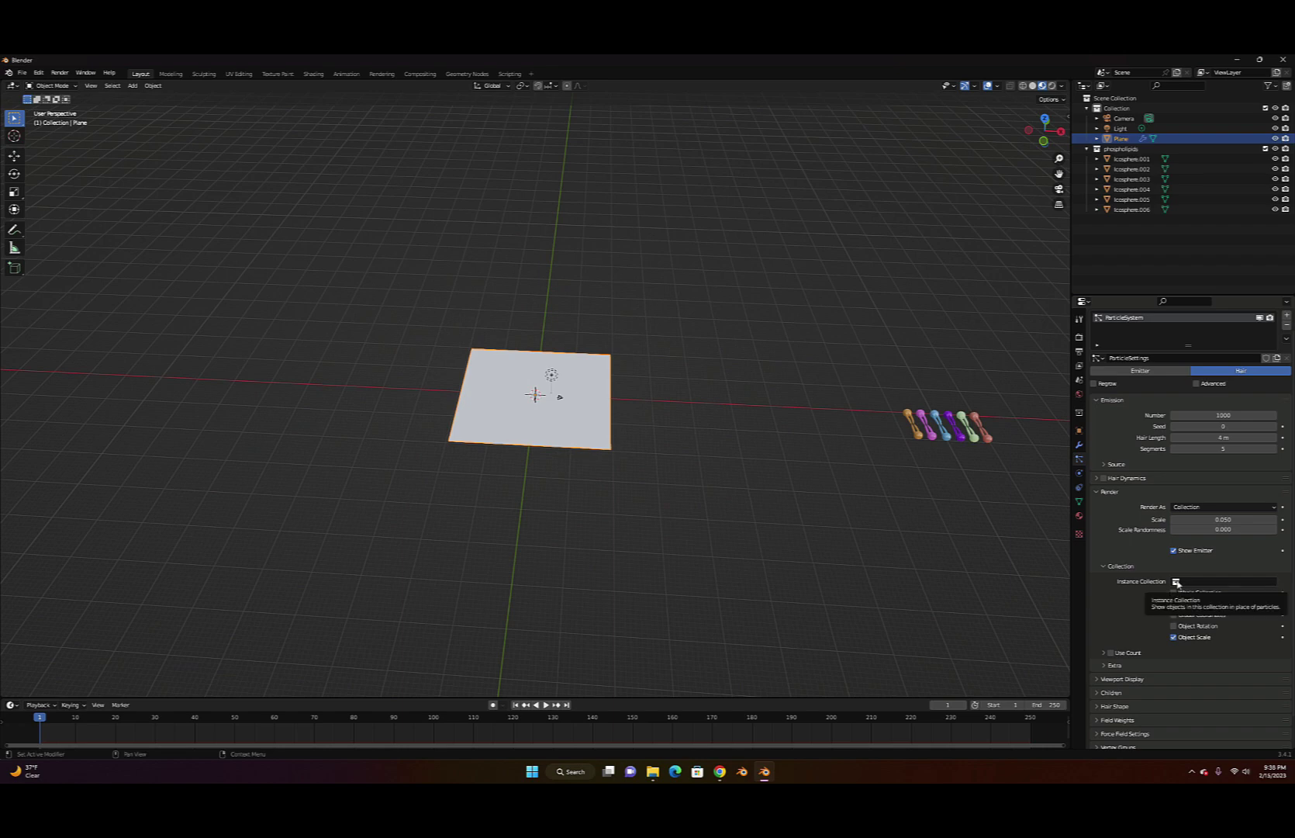
left_click(1177, 581)
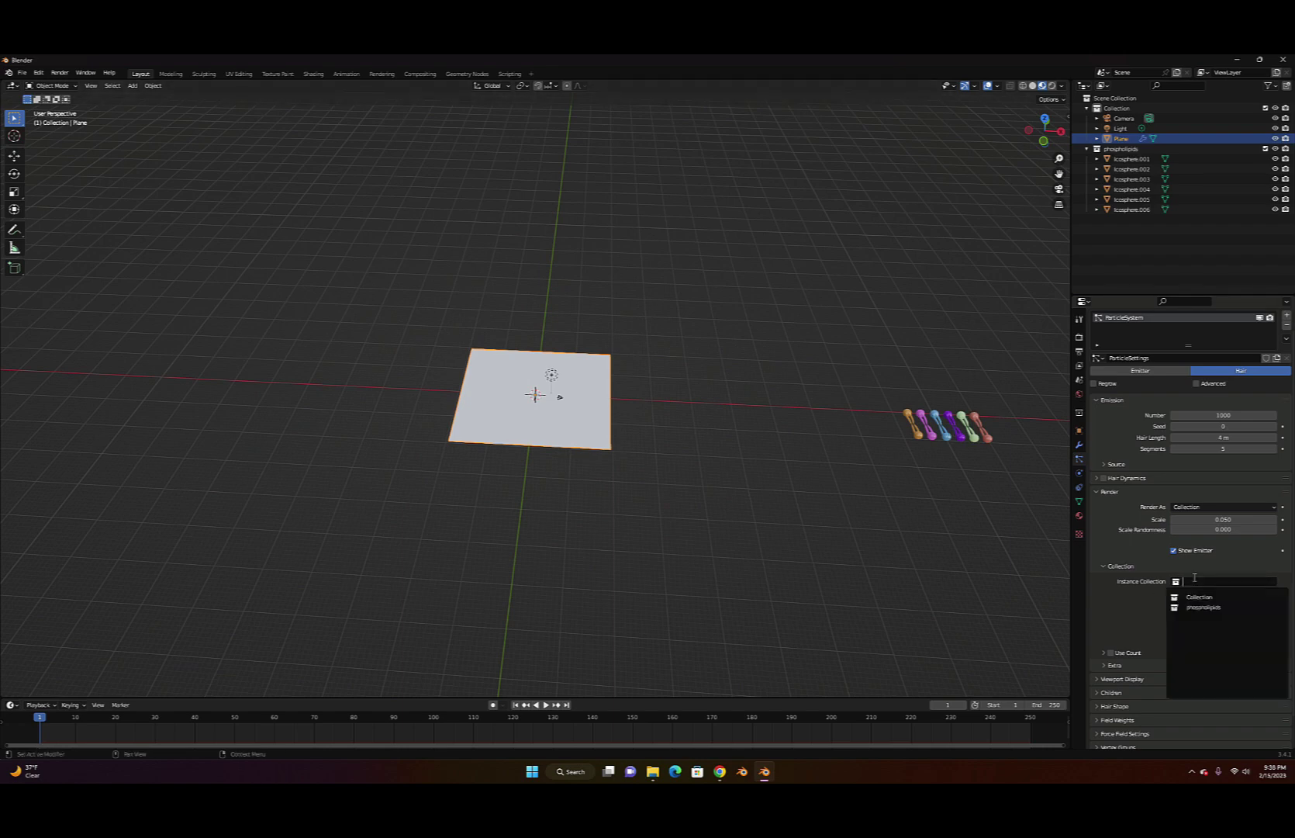
left_click(1203, 606)
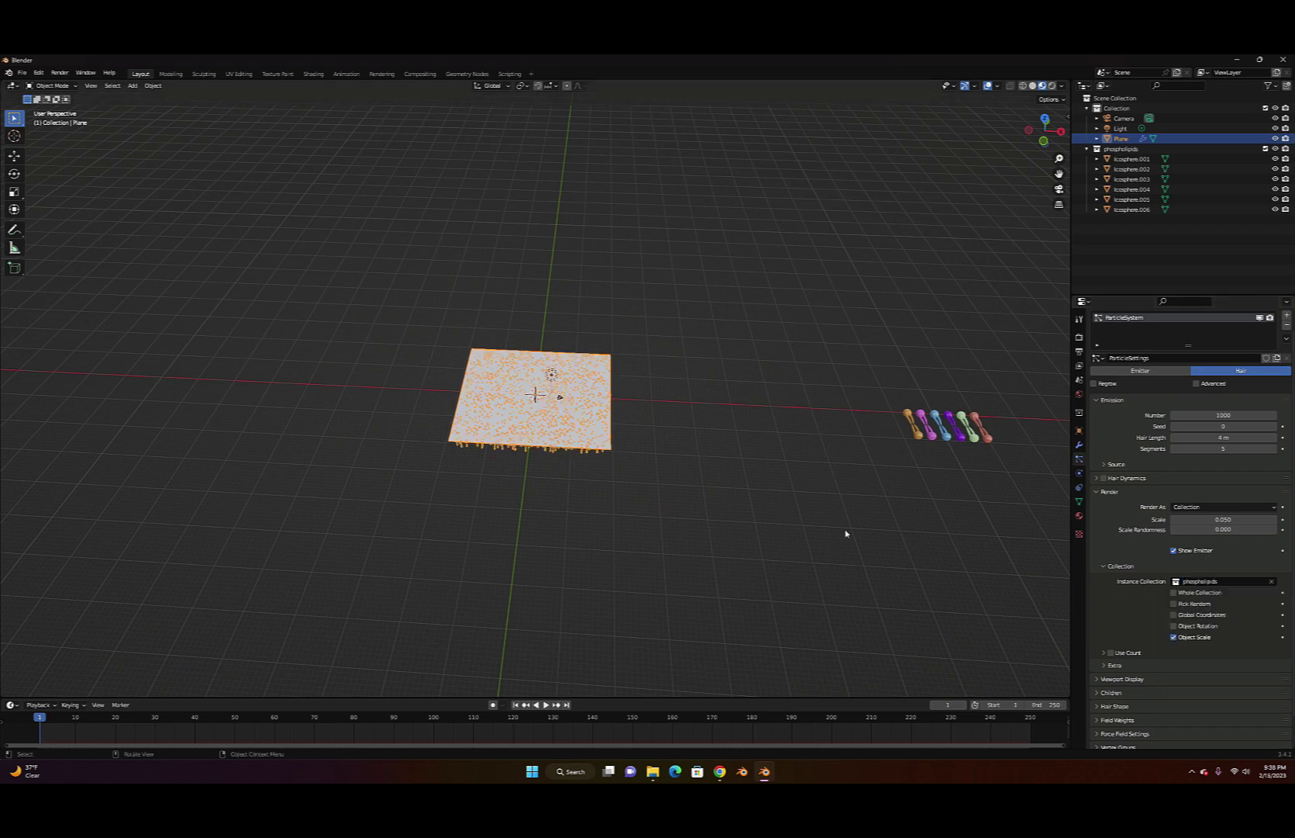
mouse_move(640, 508)
middle_mouse_down()
mouse_move(653, 506)
mouse_move(633, 440)
mouse_move(636, 497)
middle_mouse_up()
scroll(564, 474, "down", 1)
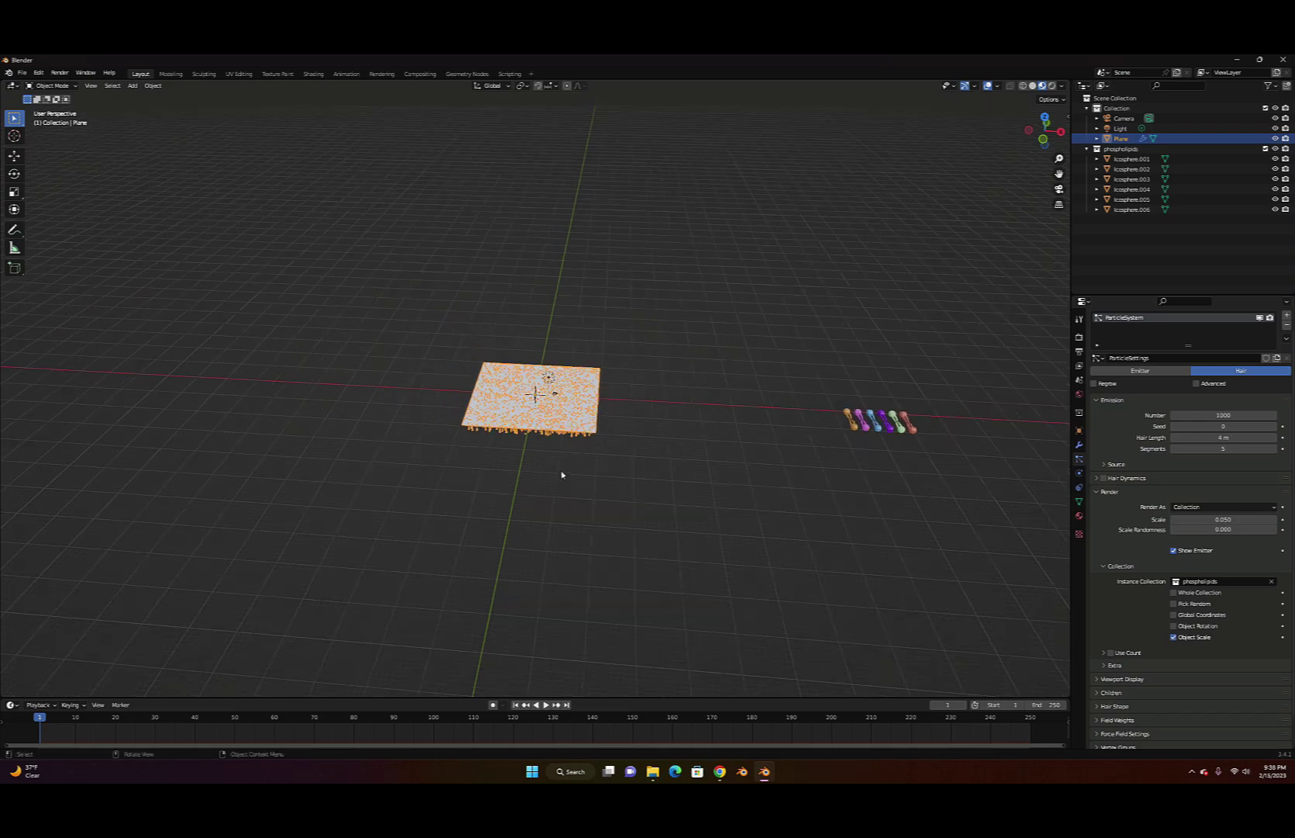
scroll(536, 450, "up", 6)
middle_click_drag(578, 575, 912, 360)
Raise the hair particle count from 1000 to 10000 and deselect the plane
left_click(1234, 415)
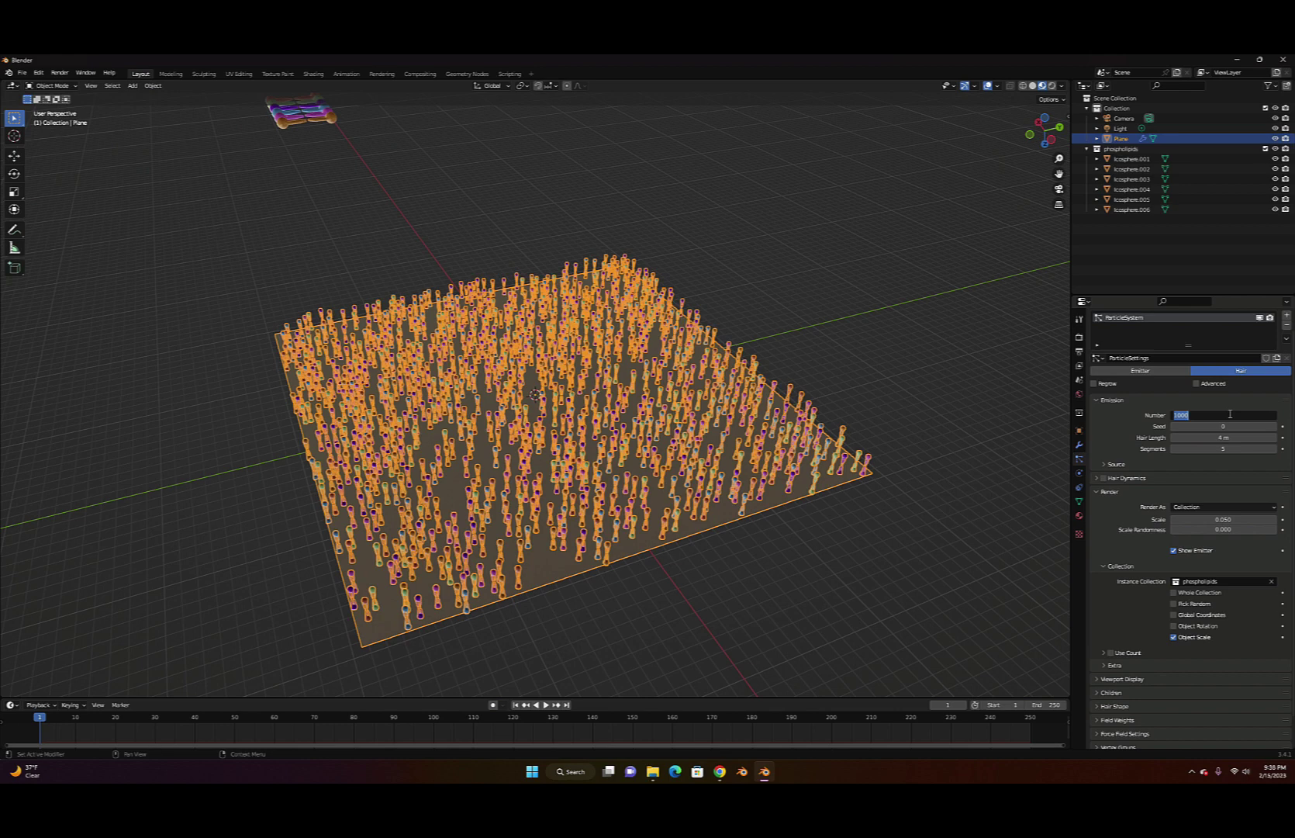
type("10000")
key("Return")
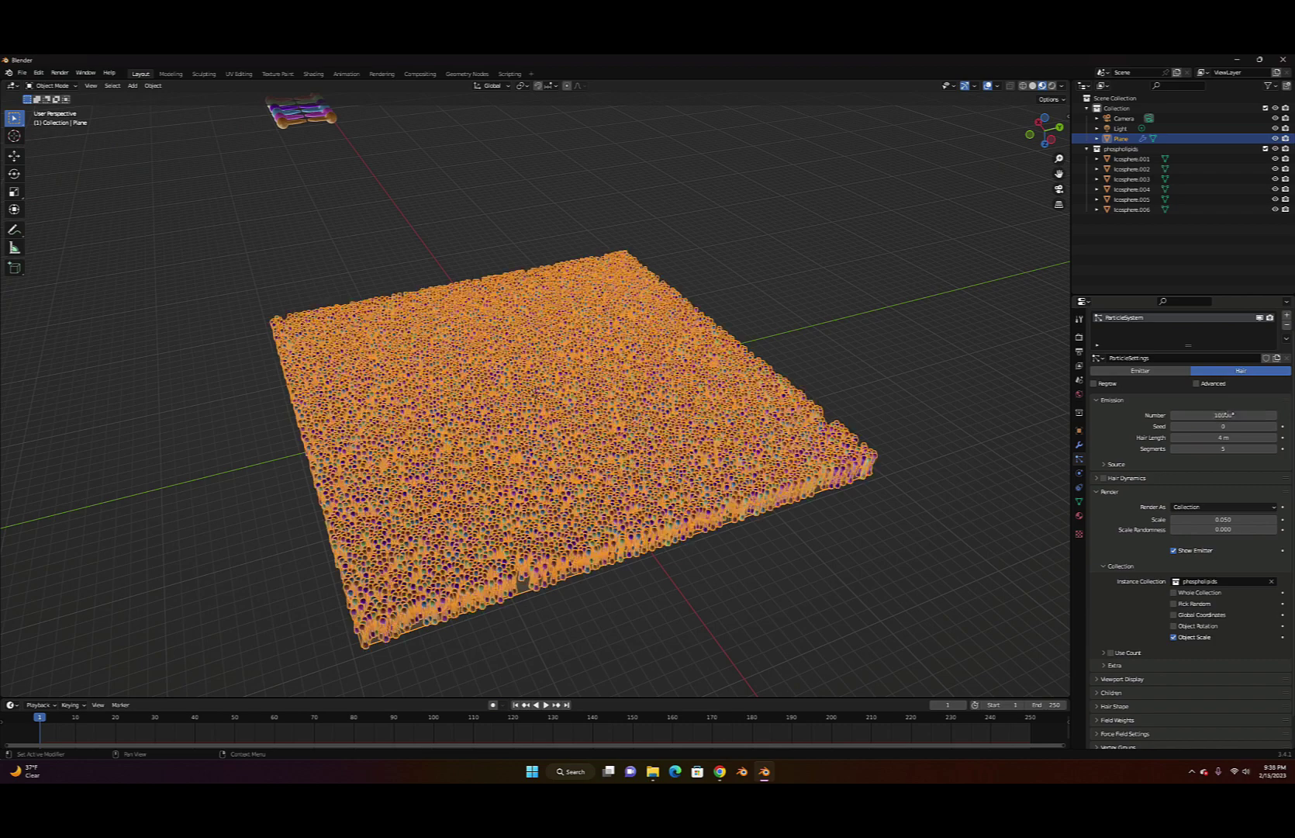
left_click(663, 638)
middle_click_drag(667, 610, 700, 581)
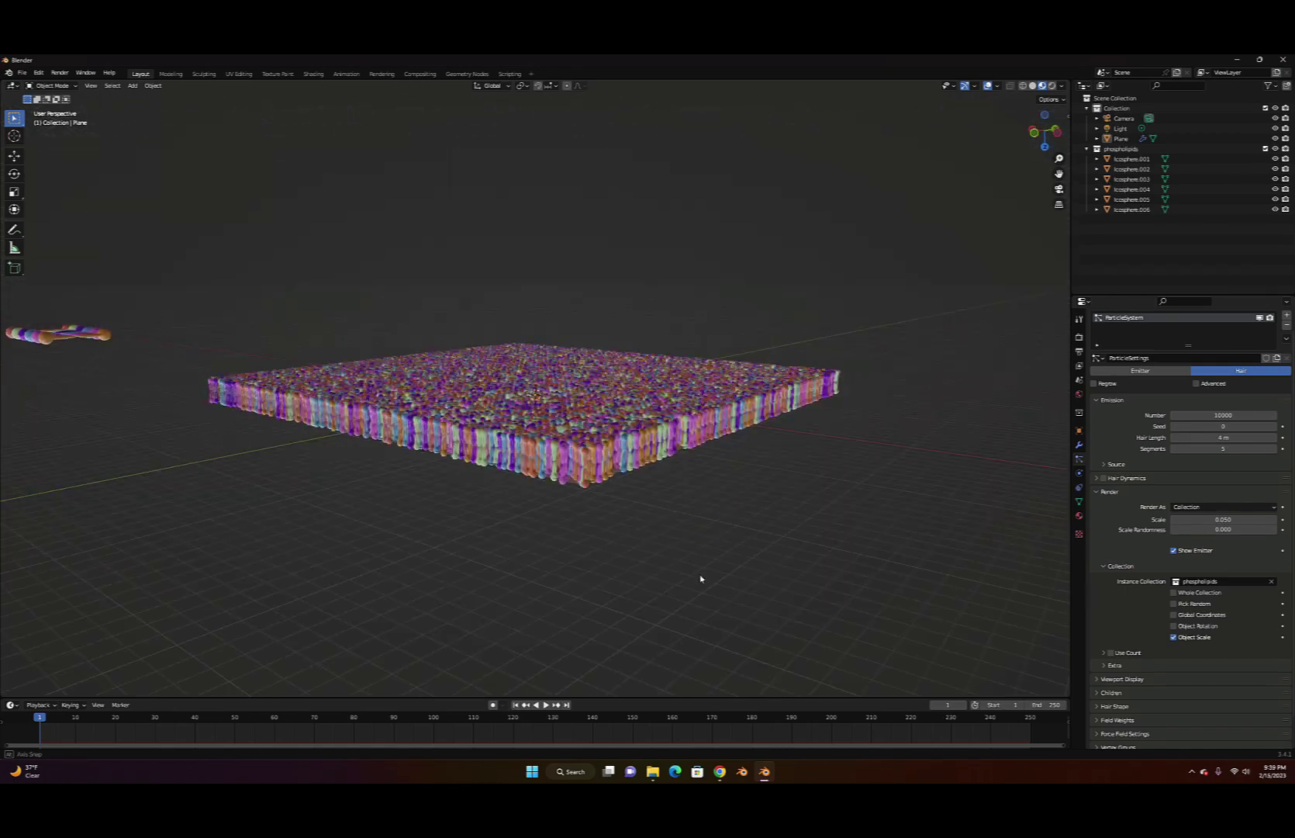
Orbit and zoom around the dense lipid membrane, viewing it edge-on, from below and close up
scroll(615, 522, "up", 5)
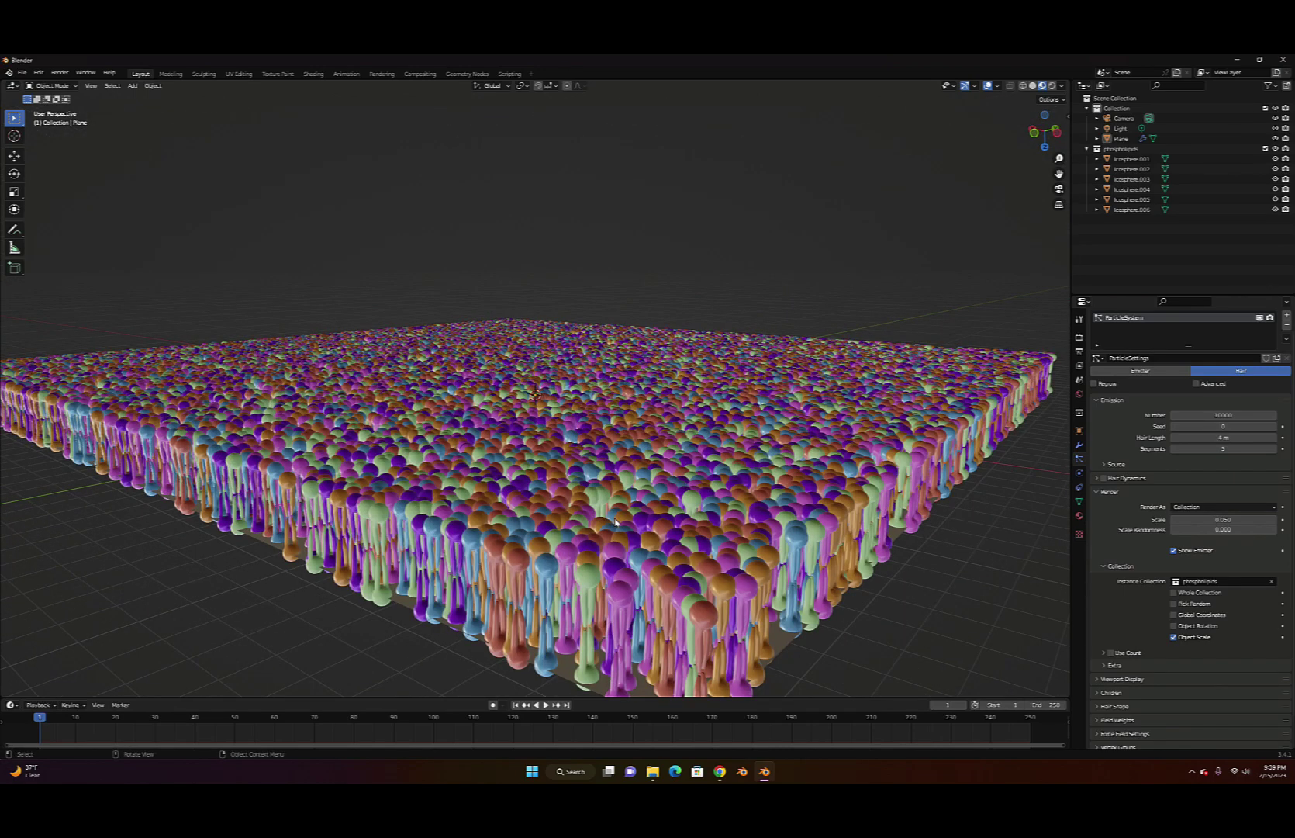
scroll(616, 521, "down", 3)
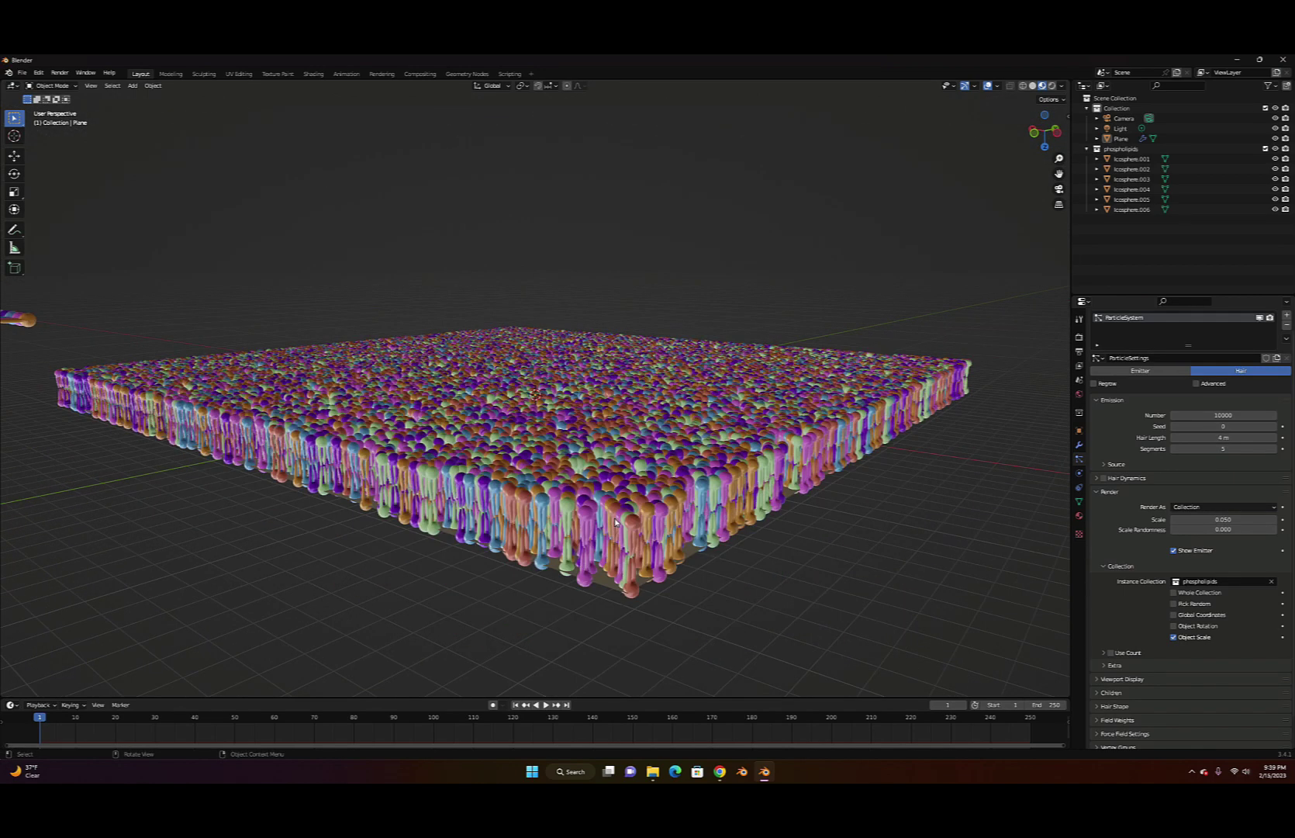
scroll(615, 521, "up", 4)
scroll(615, 521, "down", 6)
middle_click_drag(616, 550, 592, 515)
scroll(505, 440, "up", 6)
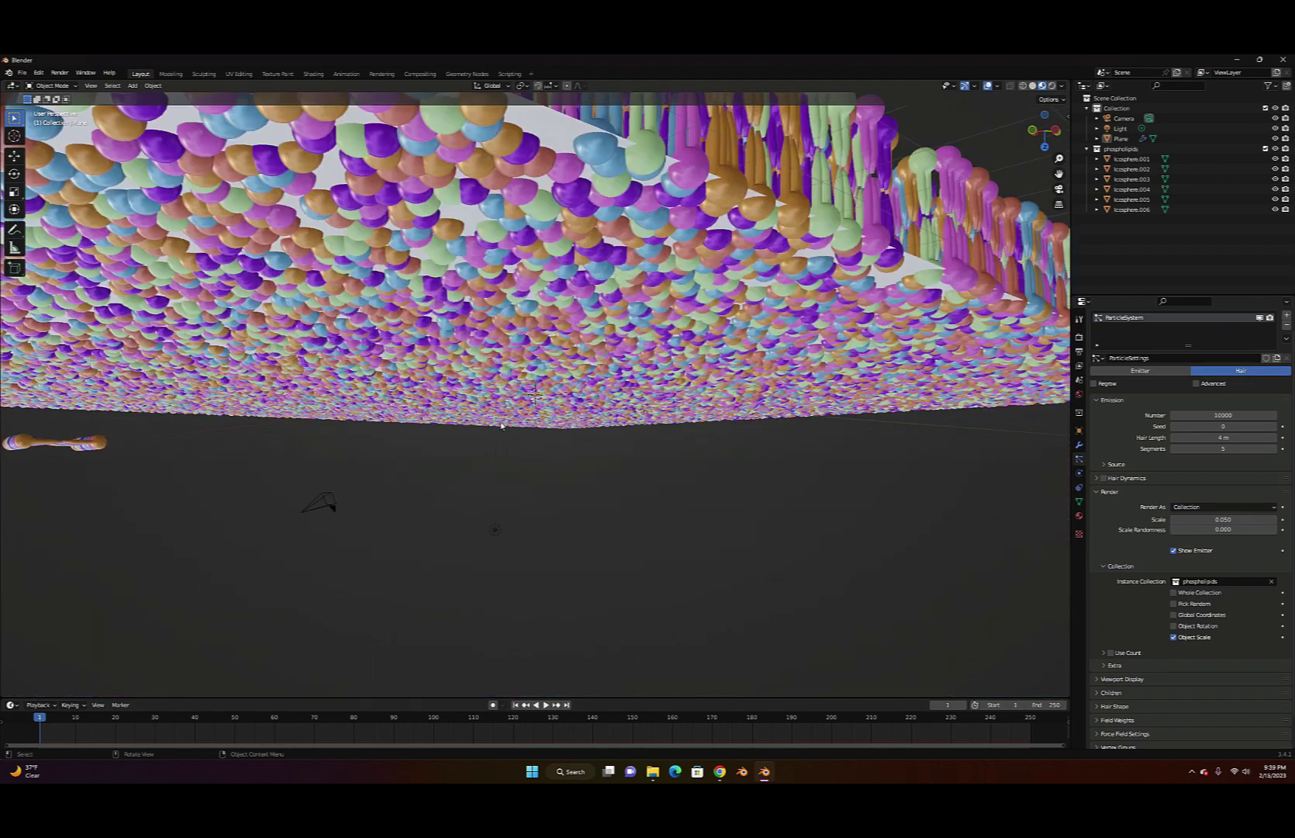
middle_click_drag(501, 425, 510, 442)
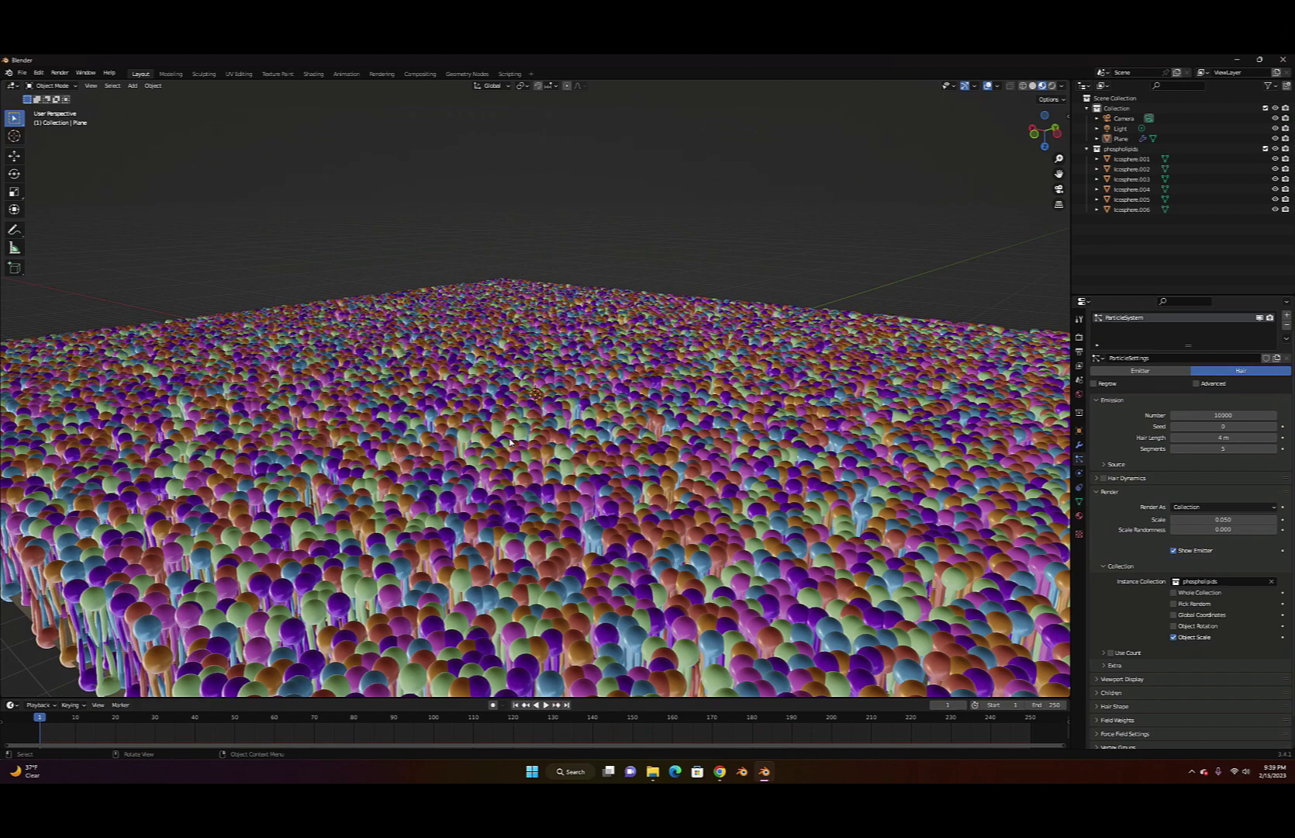
scroll(511, 443, "down", 8)
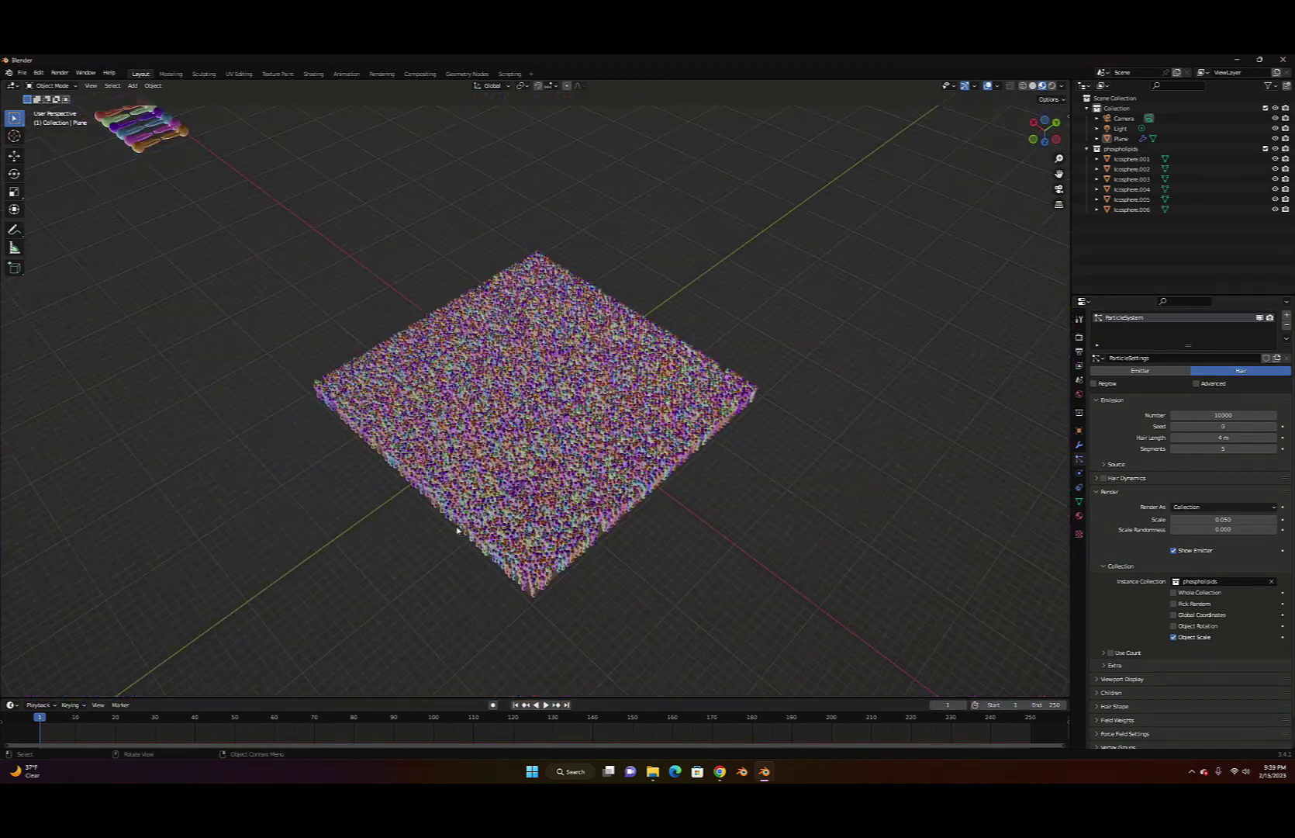
middle_click_drag(458, 531, 529, 434)
scroll(543, 423, "up", 7)
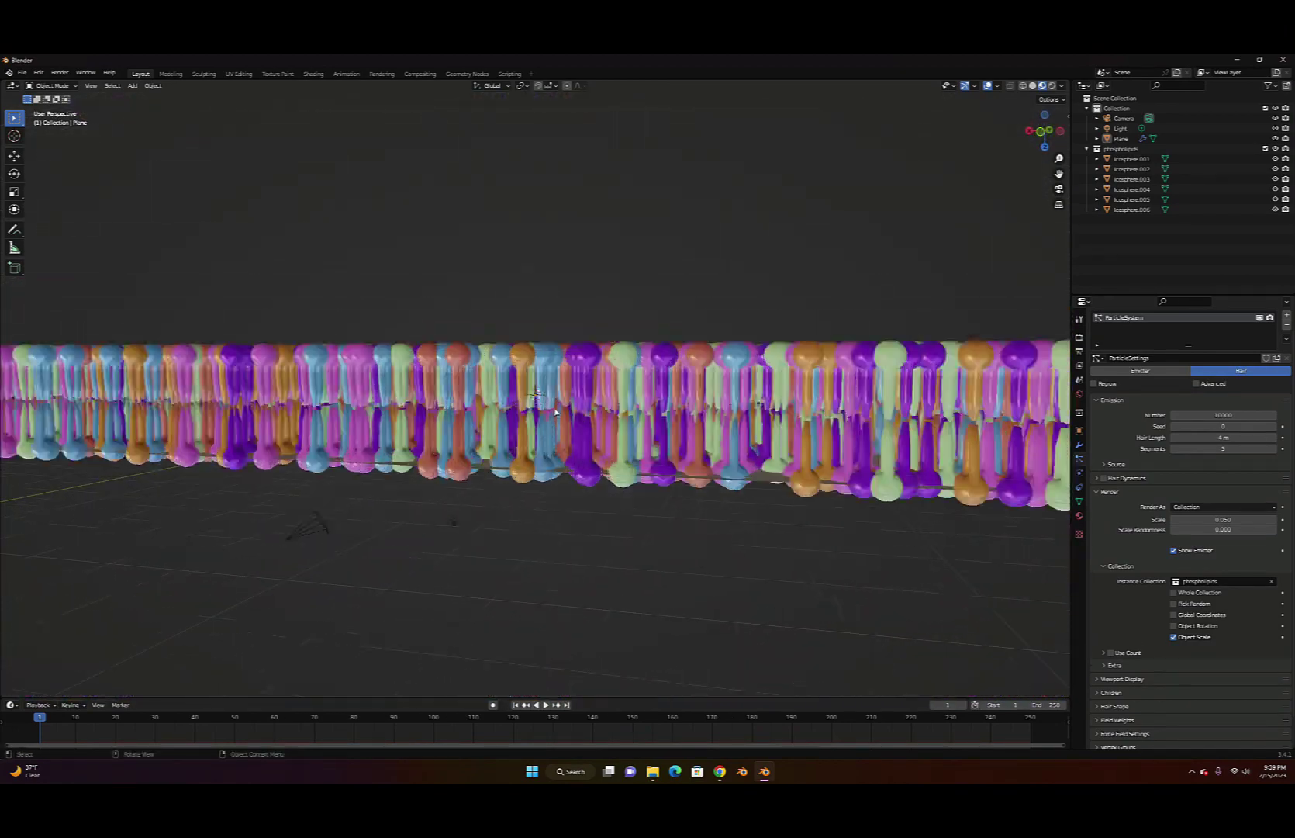
scroll(556, 412, "up", 3)
middle_click_drag(555, 410, 712, 455)
scroll(651, 441, "down", 15)
scroll(717, 457, "down", 4)
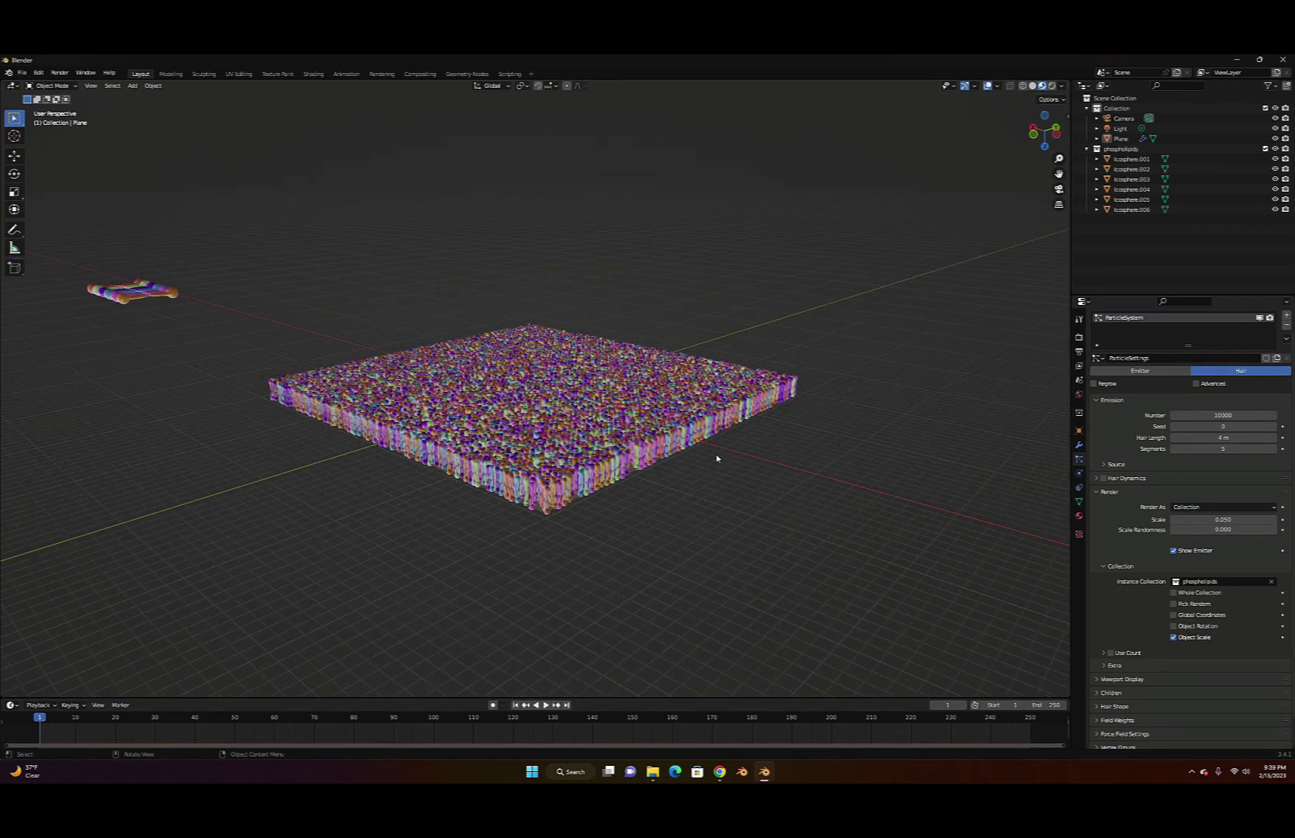
scroll(588, 506, "up", 2)
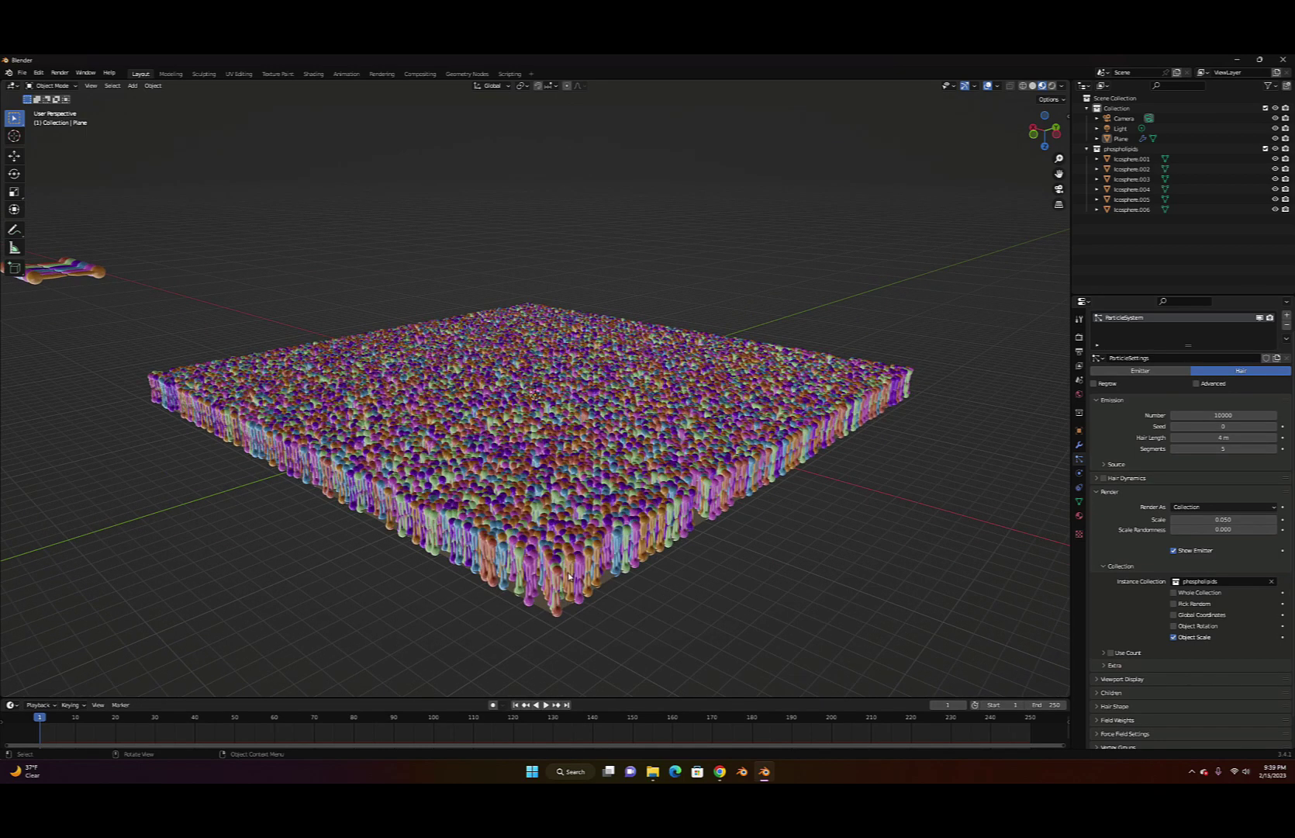
middle_click_drag(569, 576, 569, 566)
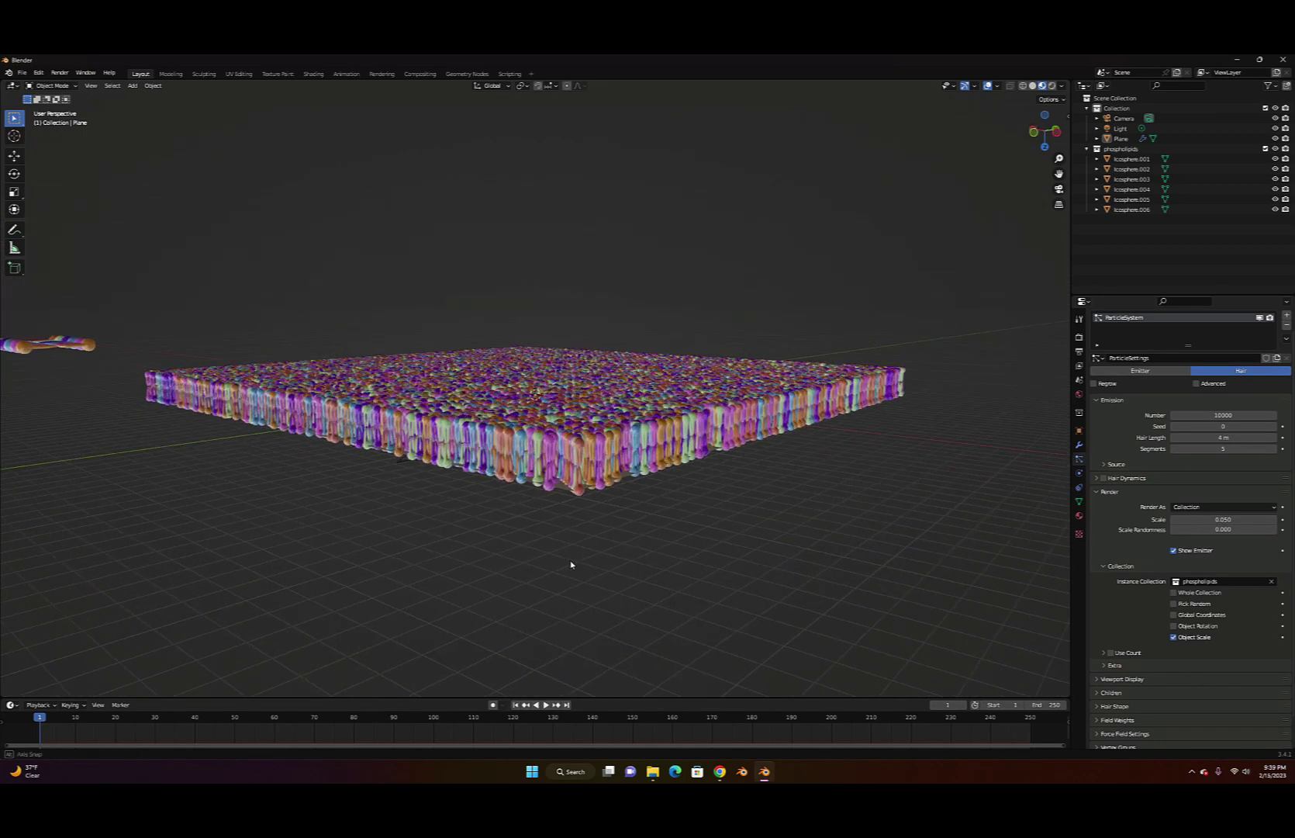
Collapse the particle Render panel and orbit around the membrane model again
left_click(1101, 491)
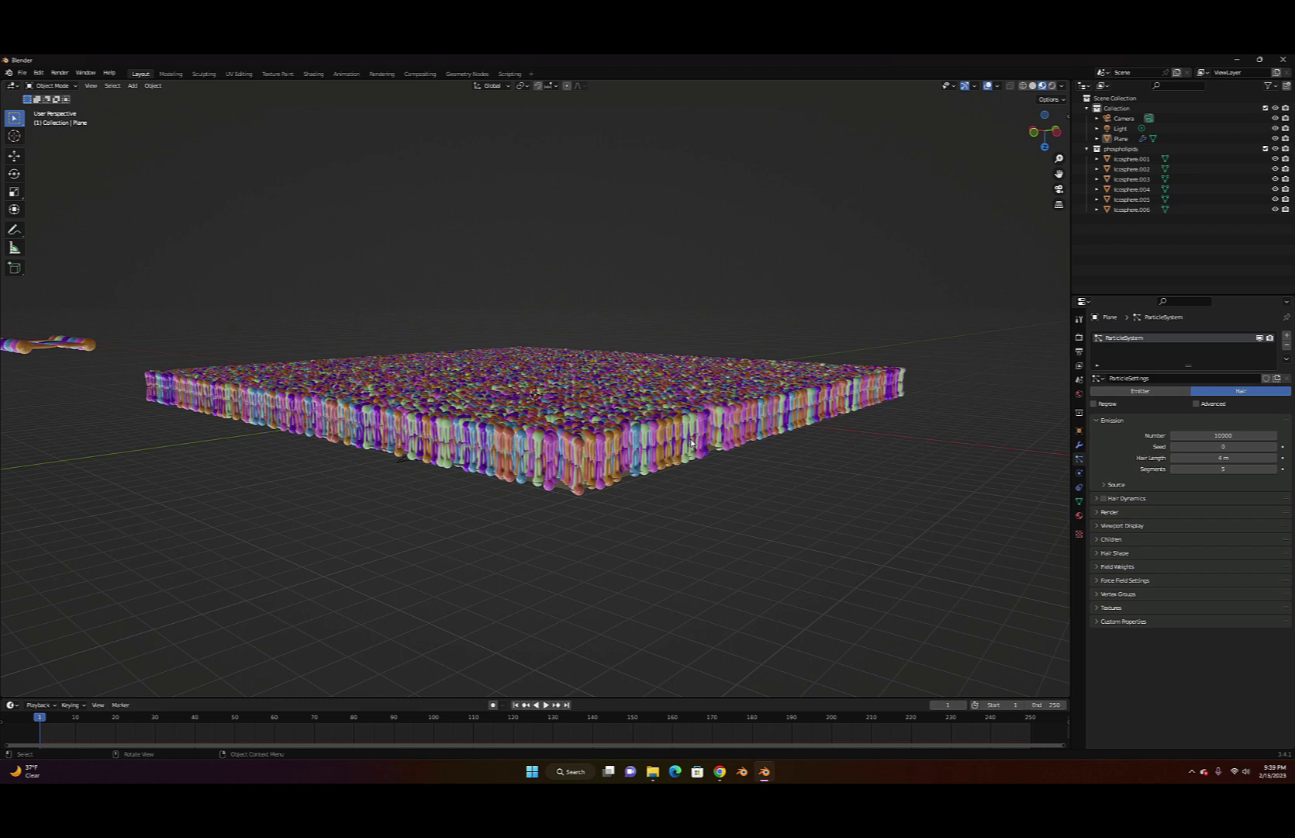
scroll(619, 474, "up", 1)
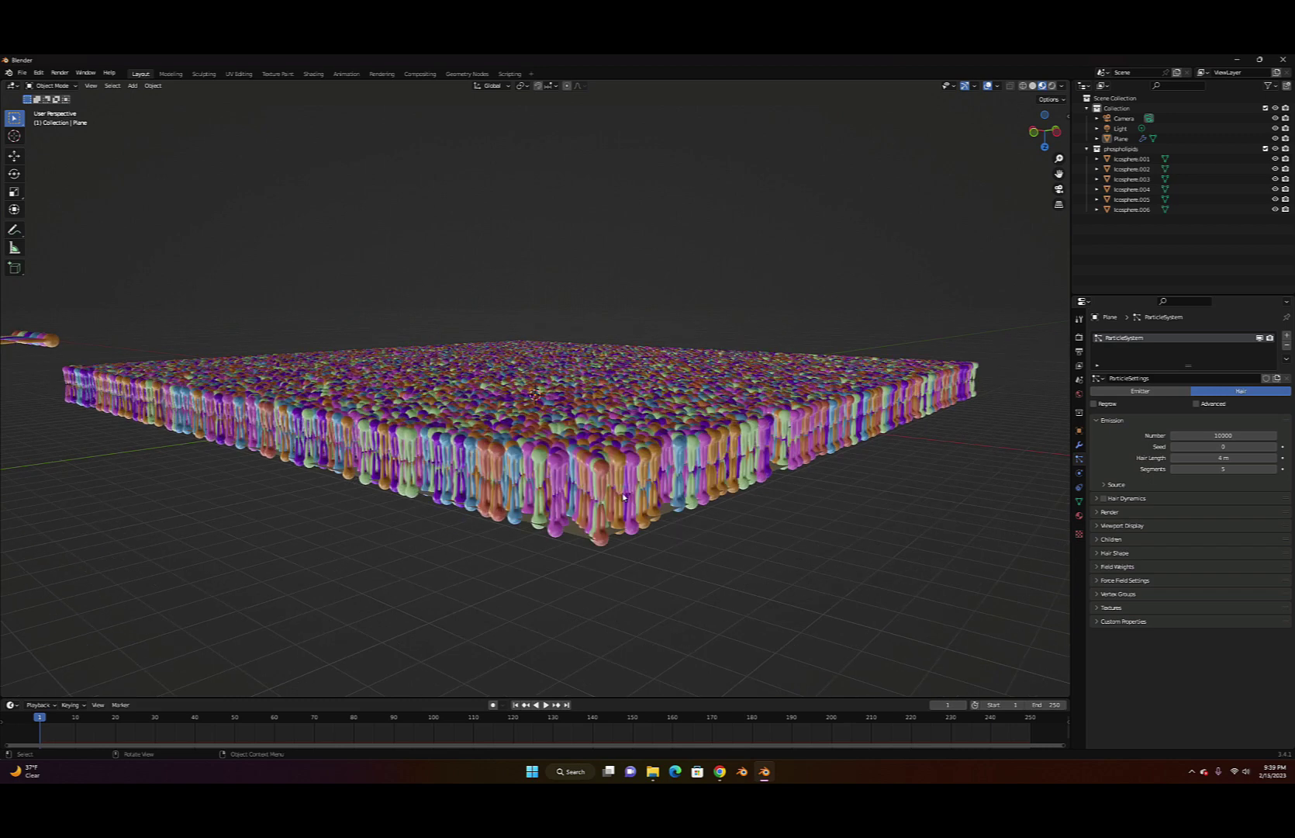
middle_click_drag(641, 494, 629, 501)
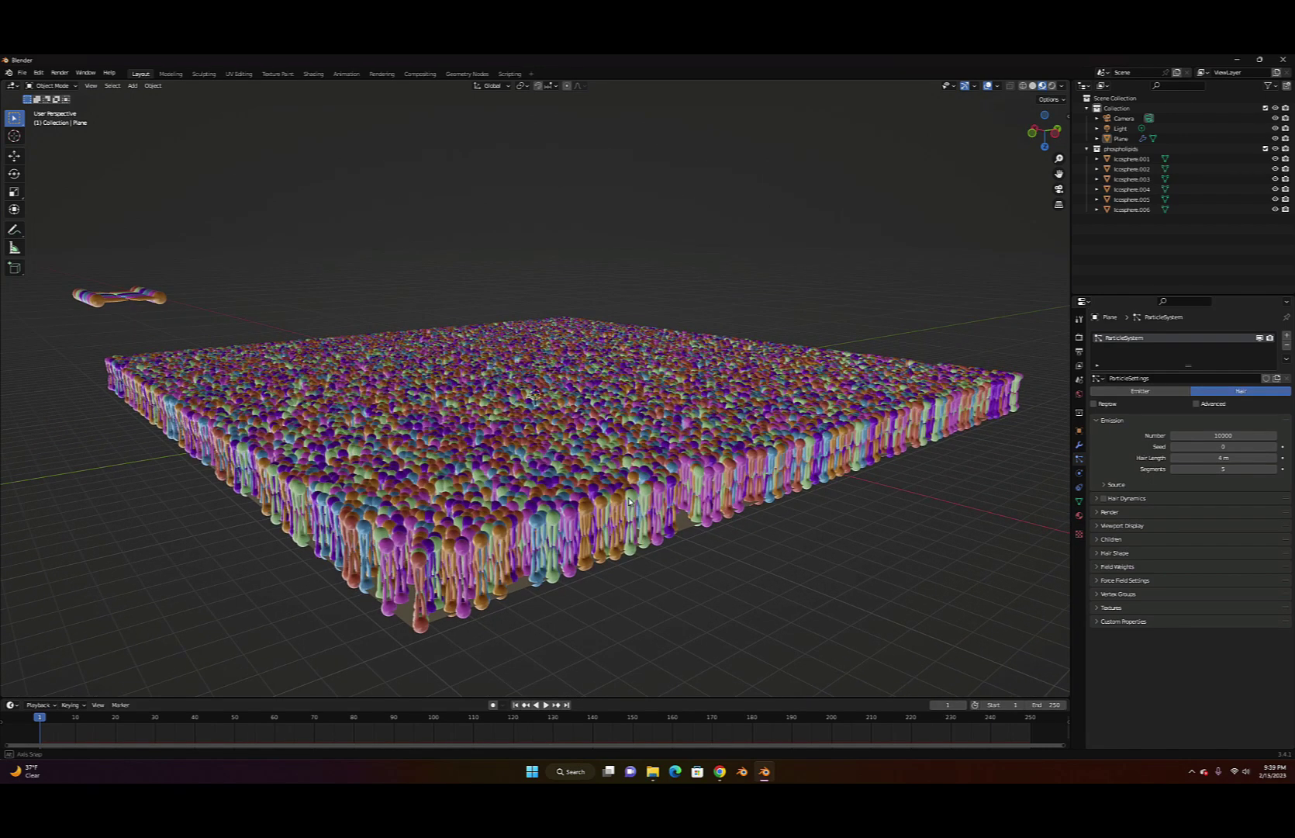
scroll(629, 501, "down", 3)
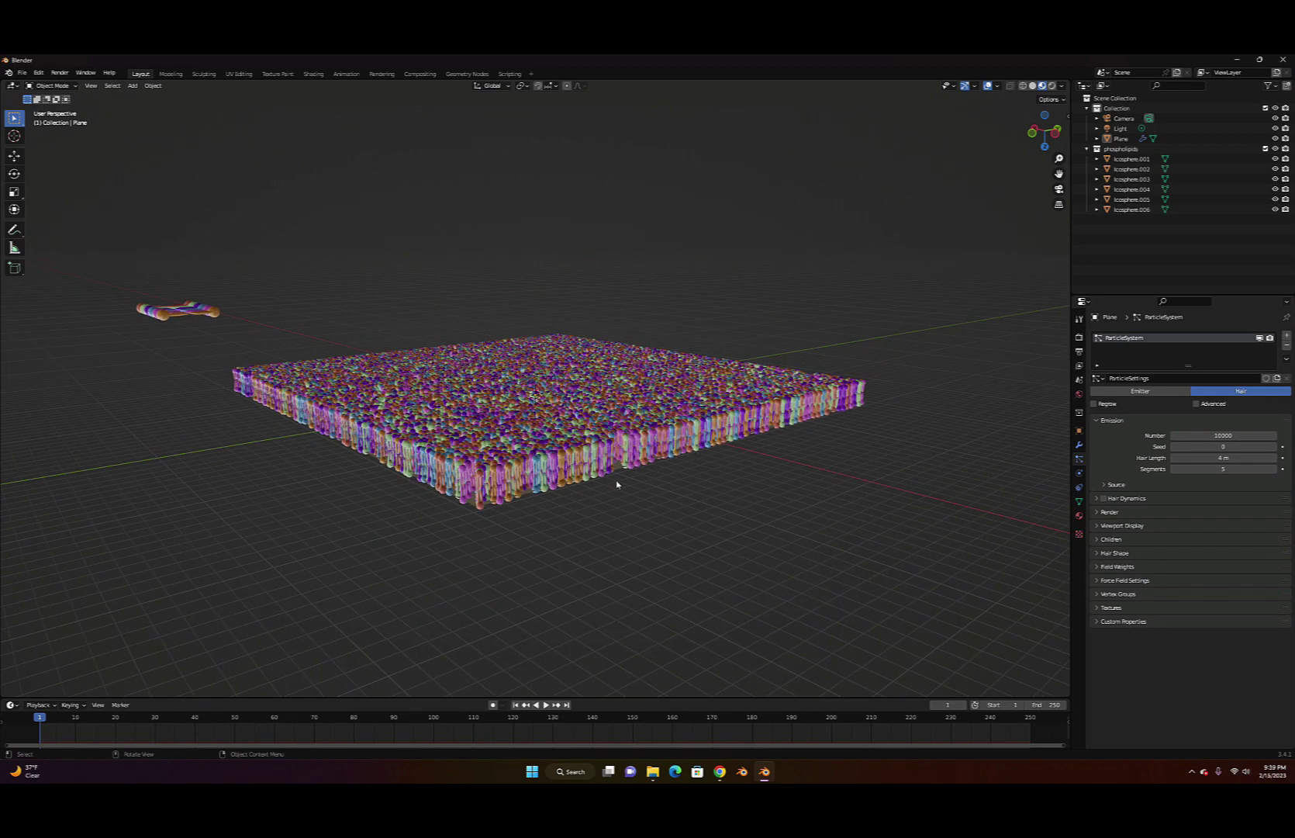
mouse_move(541, 475)
middle_mouse_down()
mouse_move(576, 475)
mouse_move(563, 477)
middle_mouse_up()
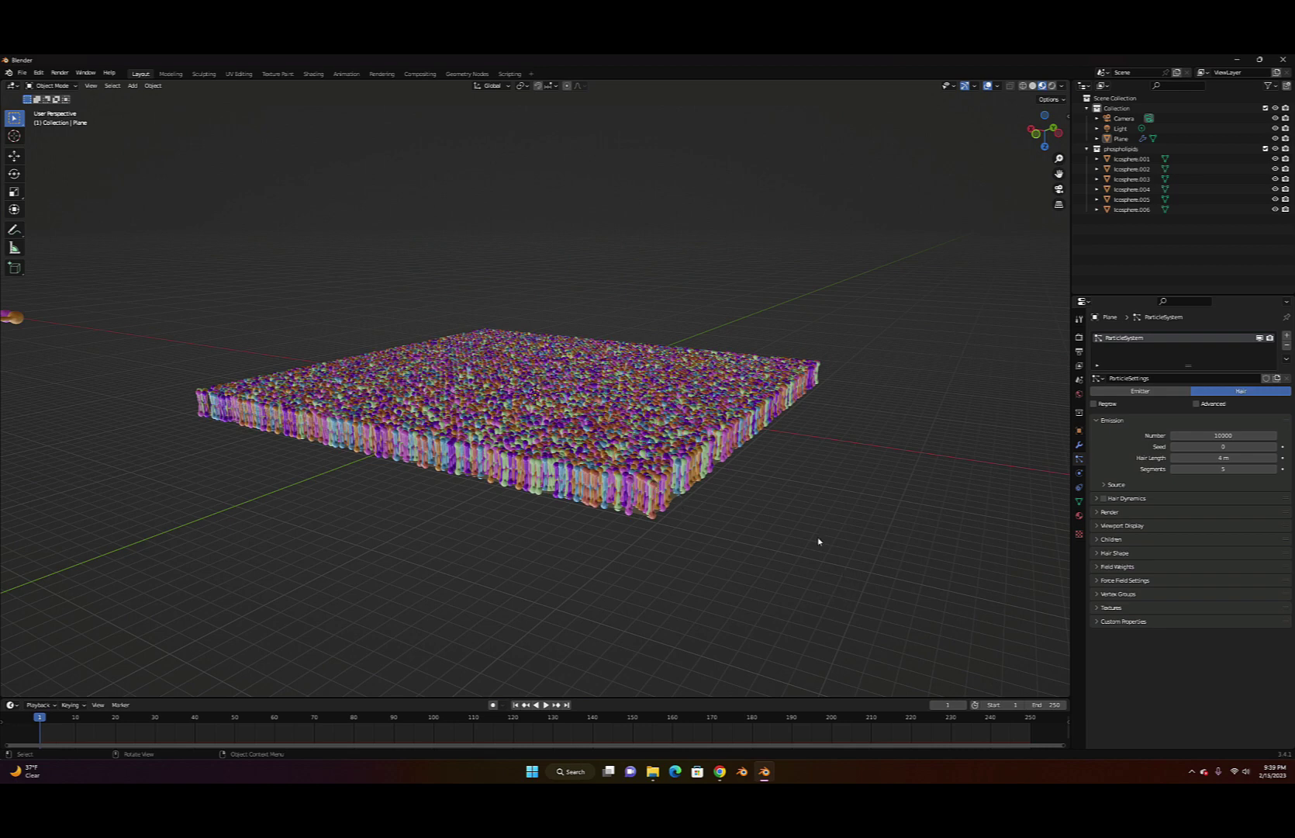
Search Google for 'membrane protein' in a new browser tab
left_click(720, 771)
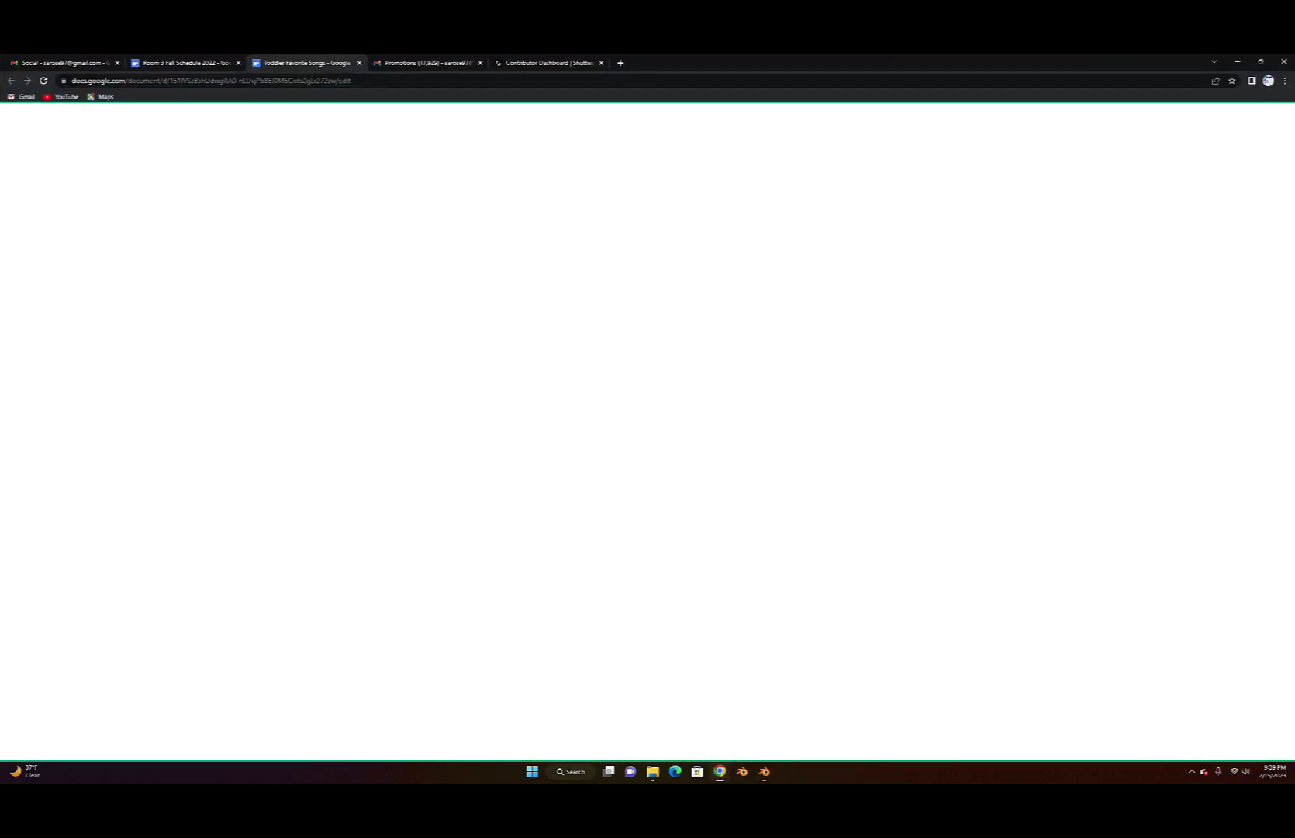
left_click(620, 62)
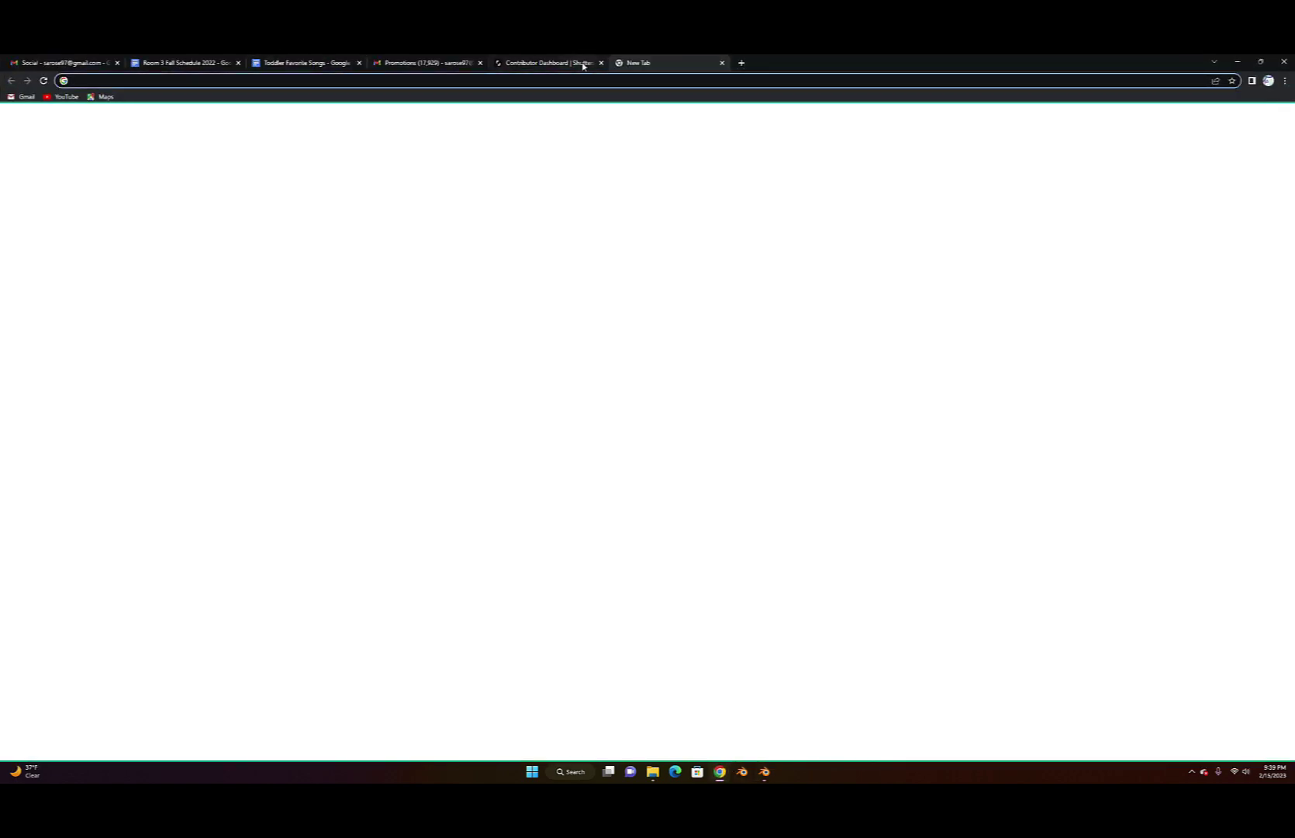
left_click(584, 66)
left_click(622, 66)
left_click(428, 81)
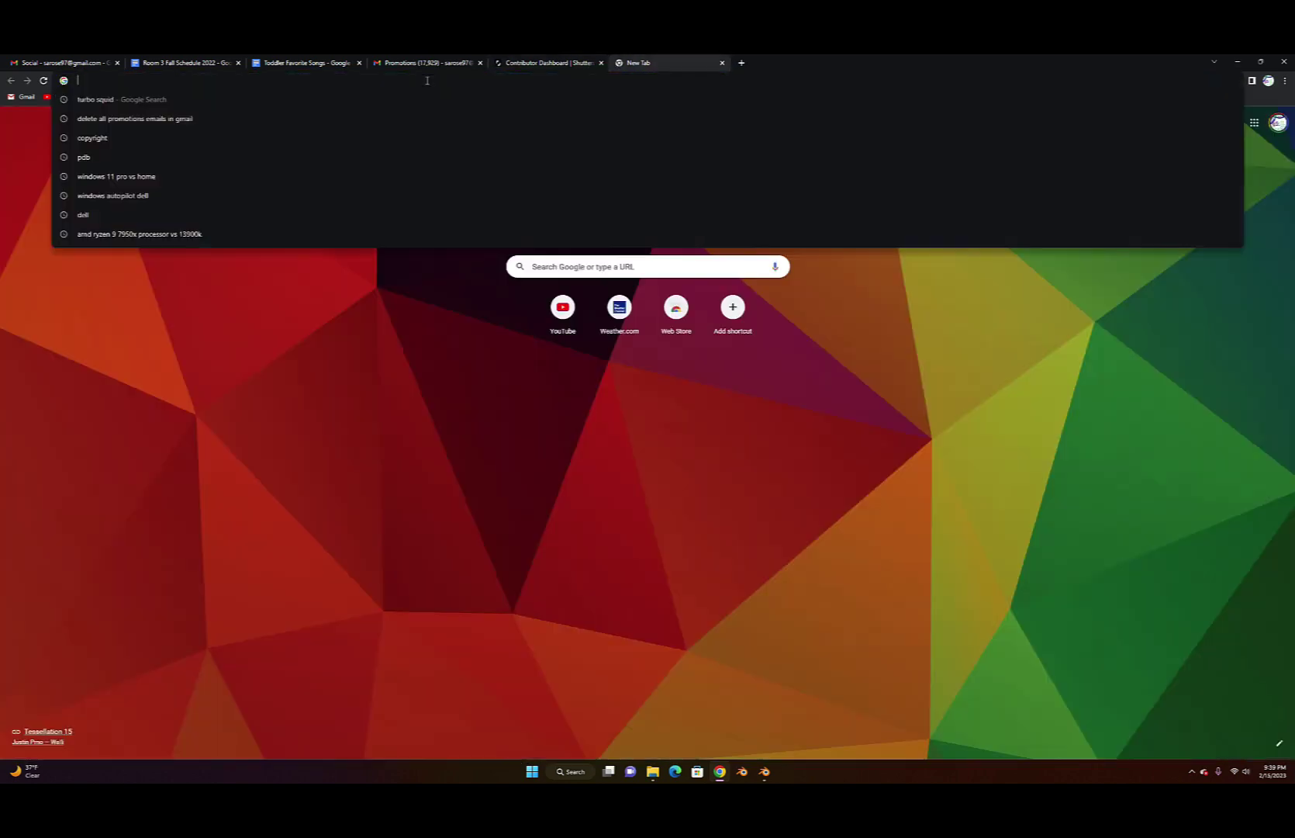
type("membran")
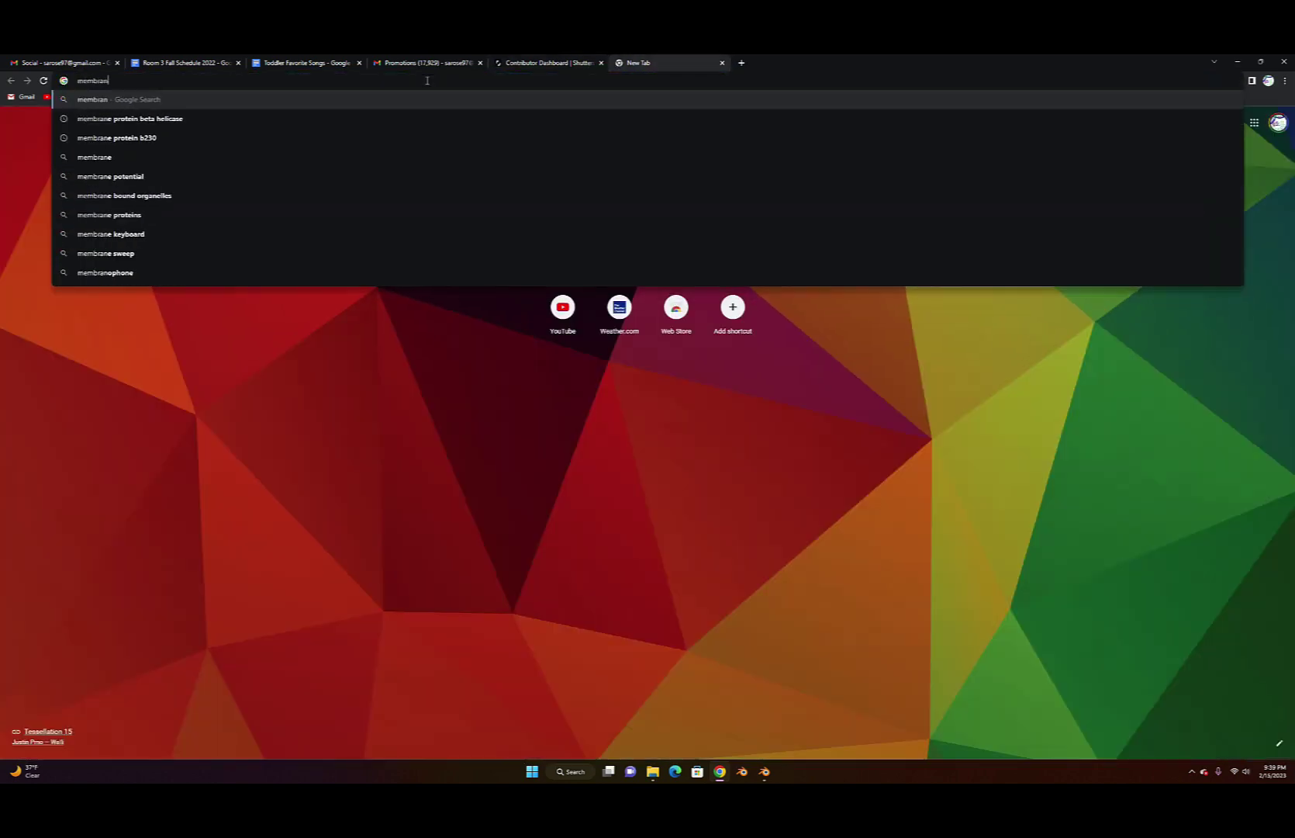
type("e prto")
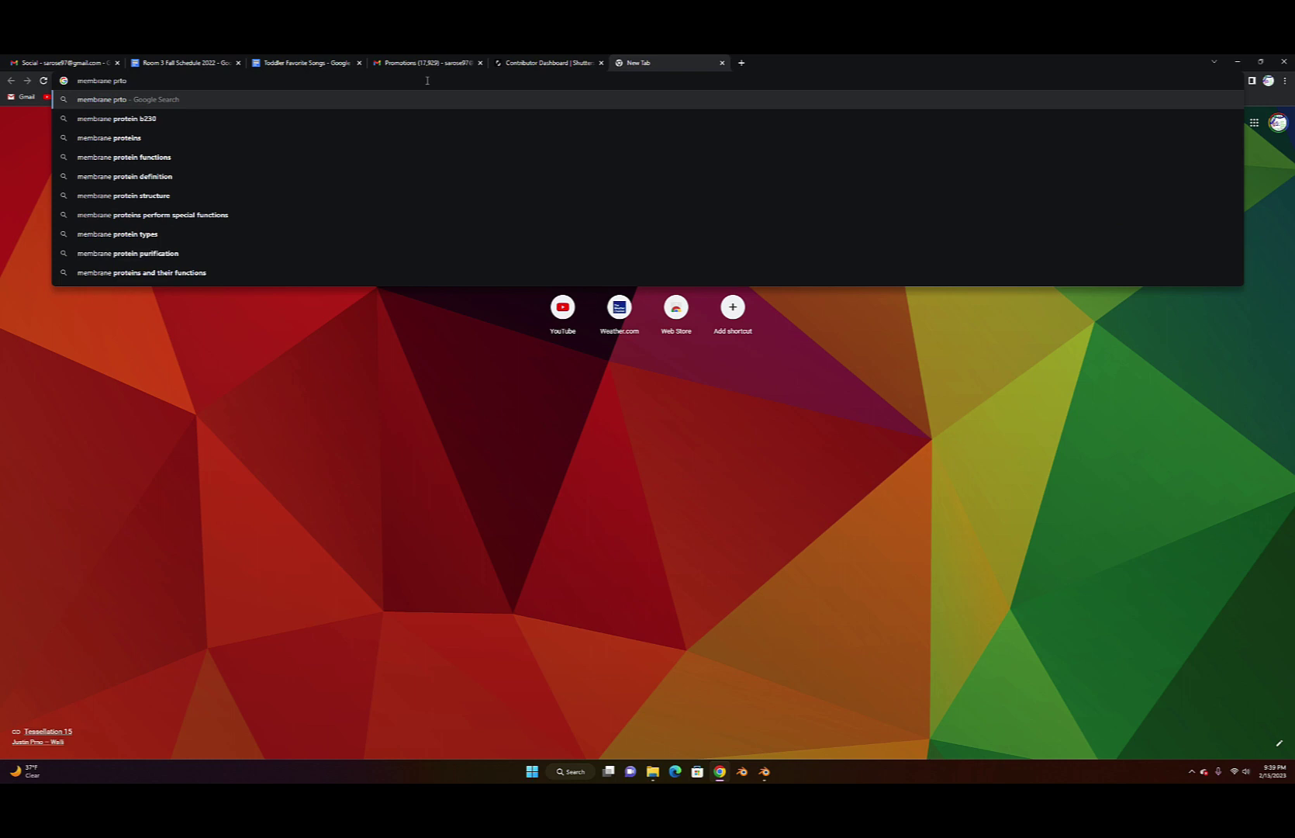
type("tein")
key("BackSpace")
key("BackSpace")
key("BackSpace")
key("BackSpace")
key("BackSpace")
key("BackSpace")
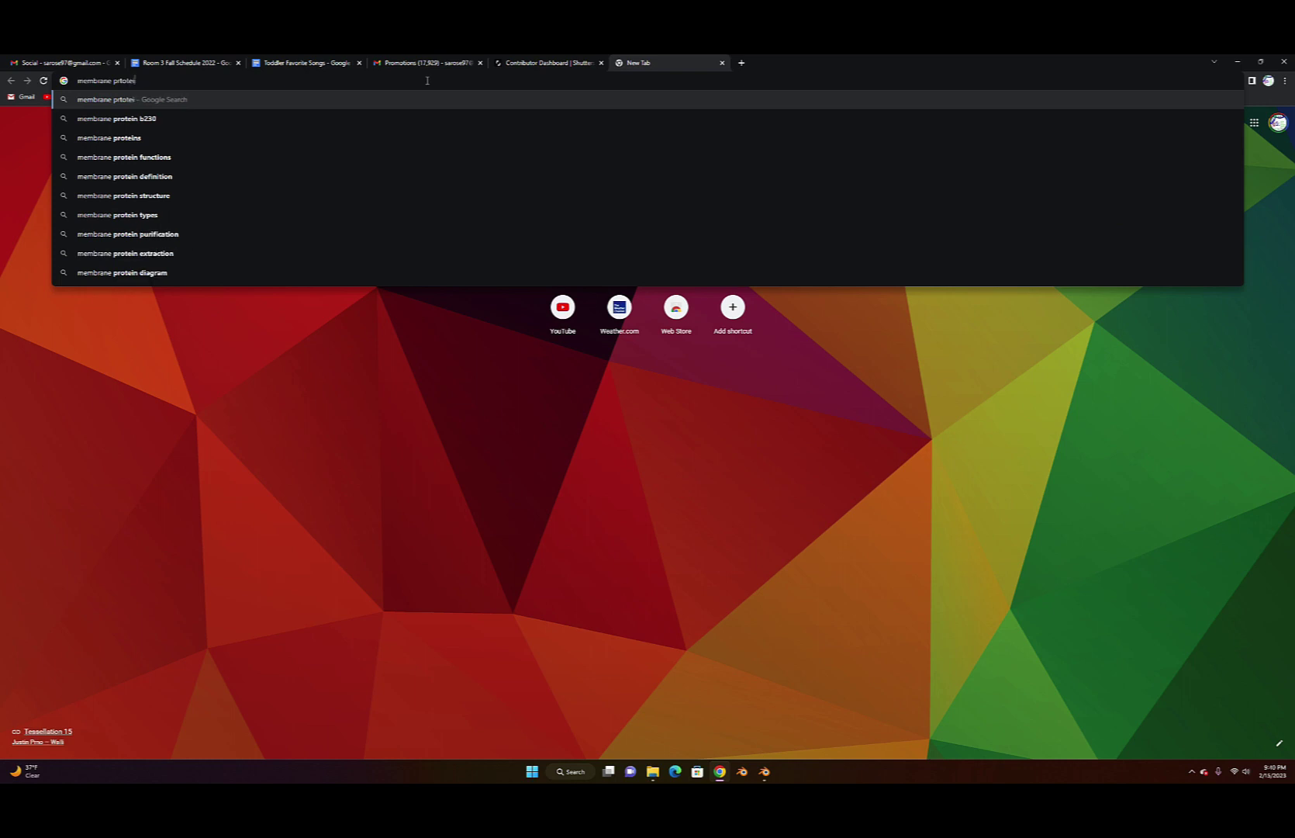
type("otein")
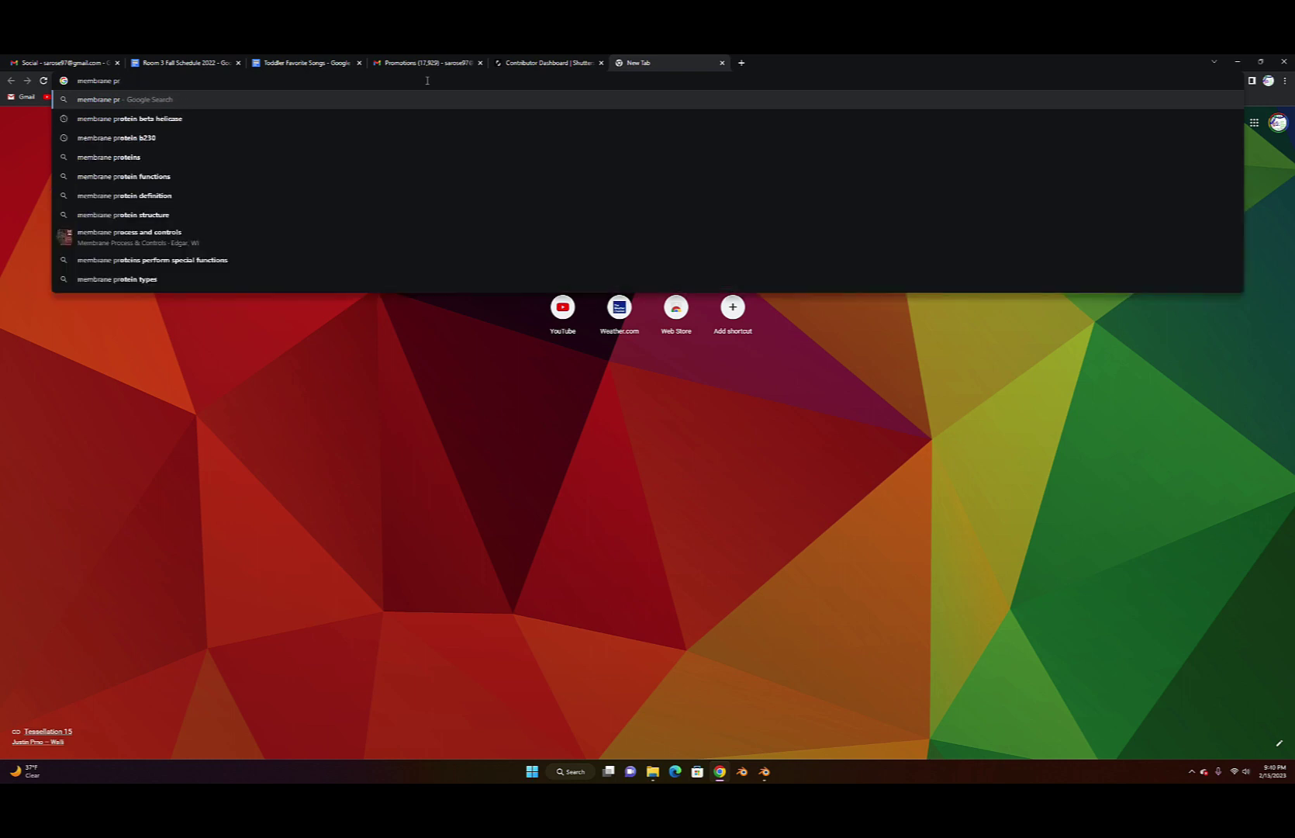
key("Return")
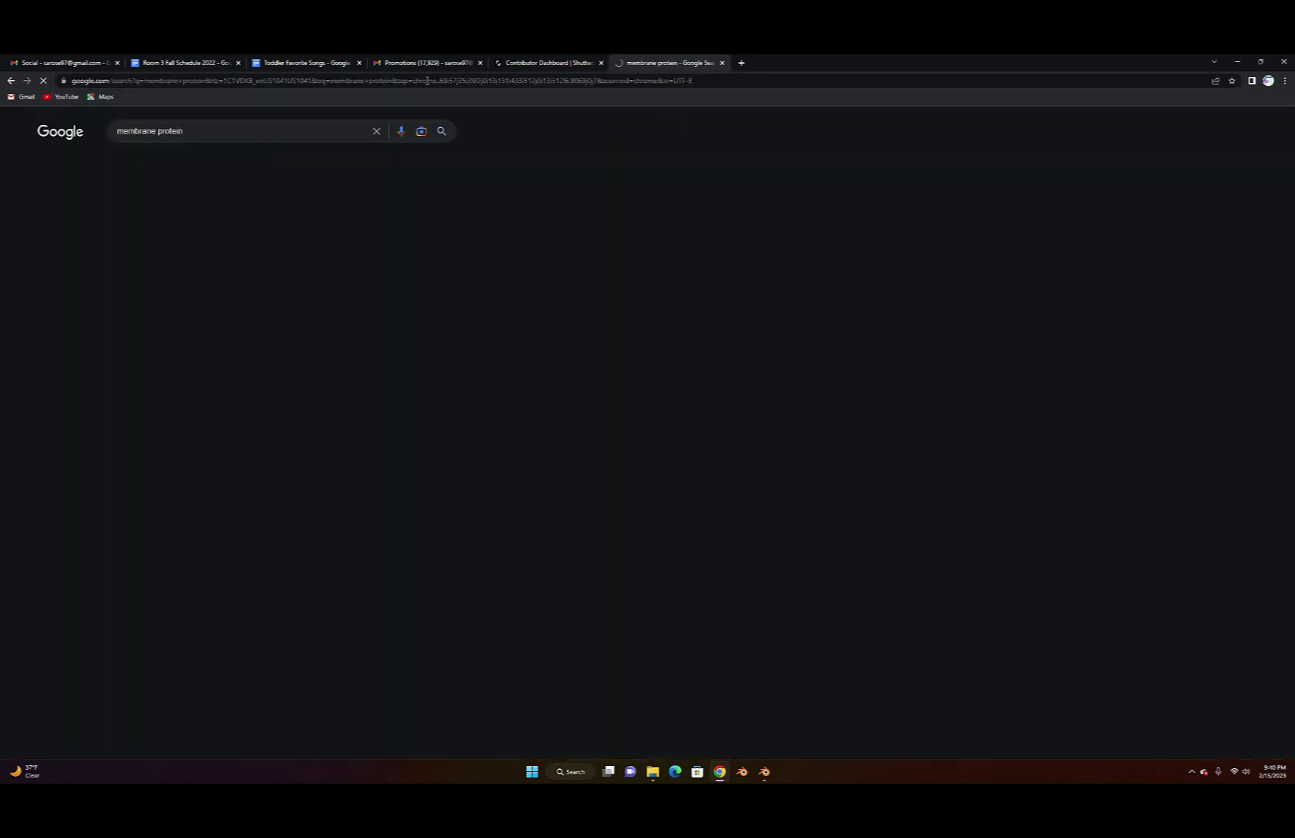
Refine the search to 'cell membrane protein' and scan the results
left_click(118, 131)
type("cell")
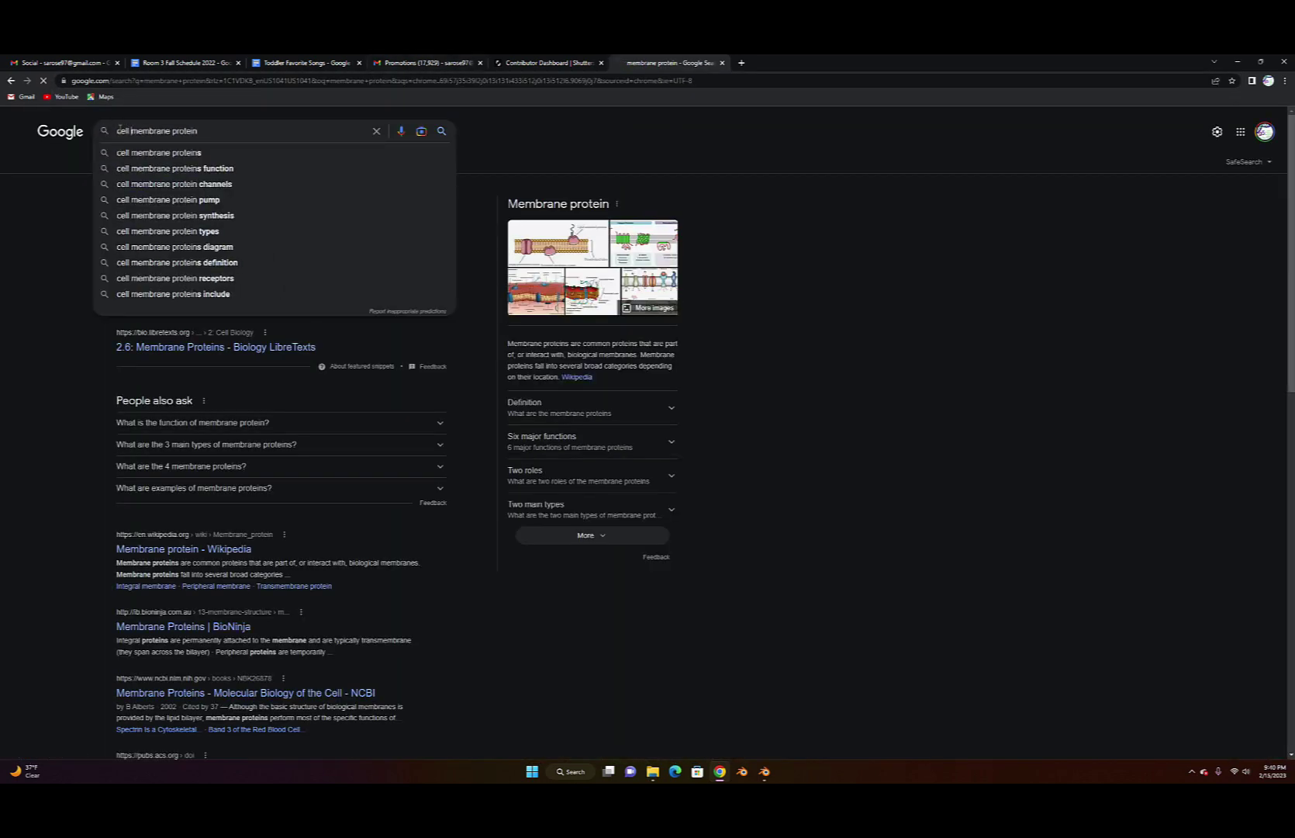
key("Return")
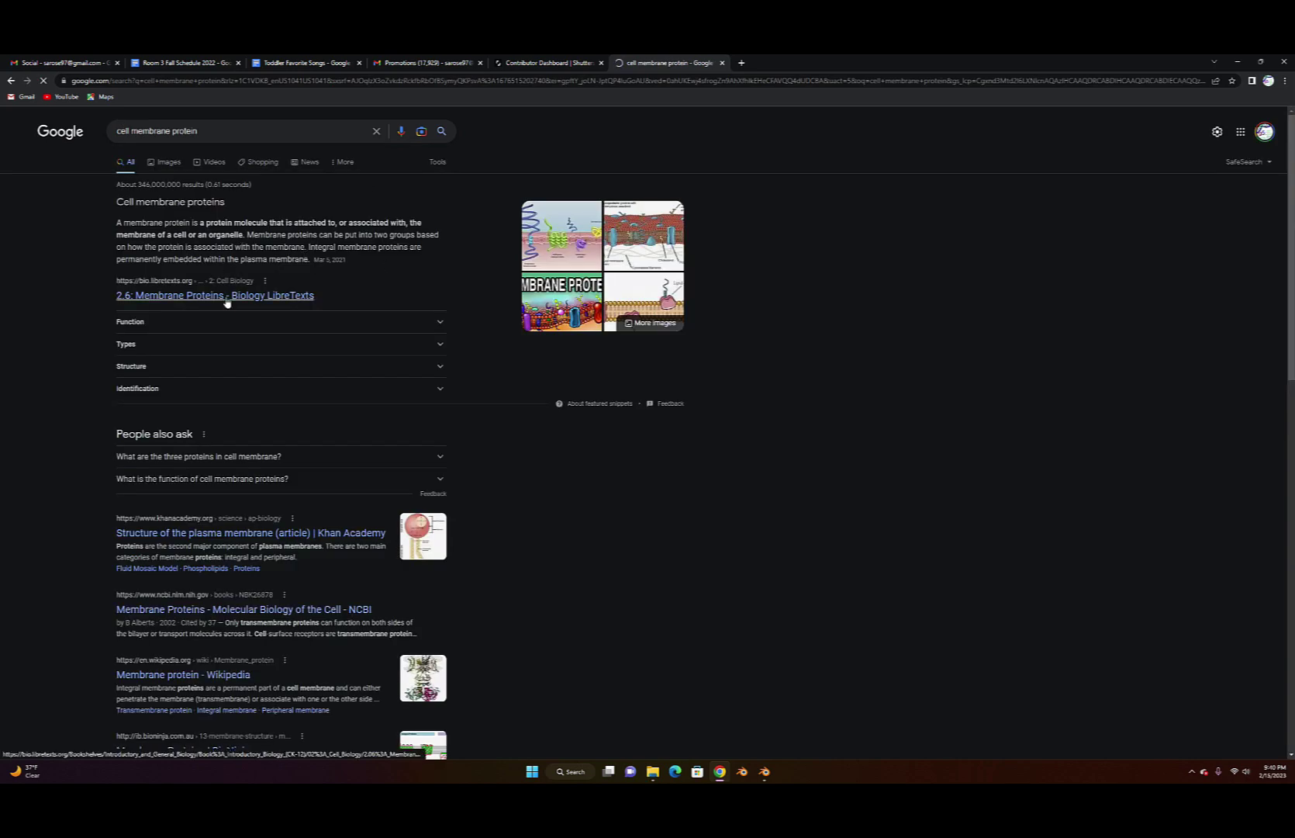
scroll(231, 295, "down", 2)
scroll(231, 295, "down", 2)
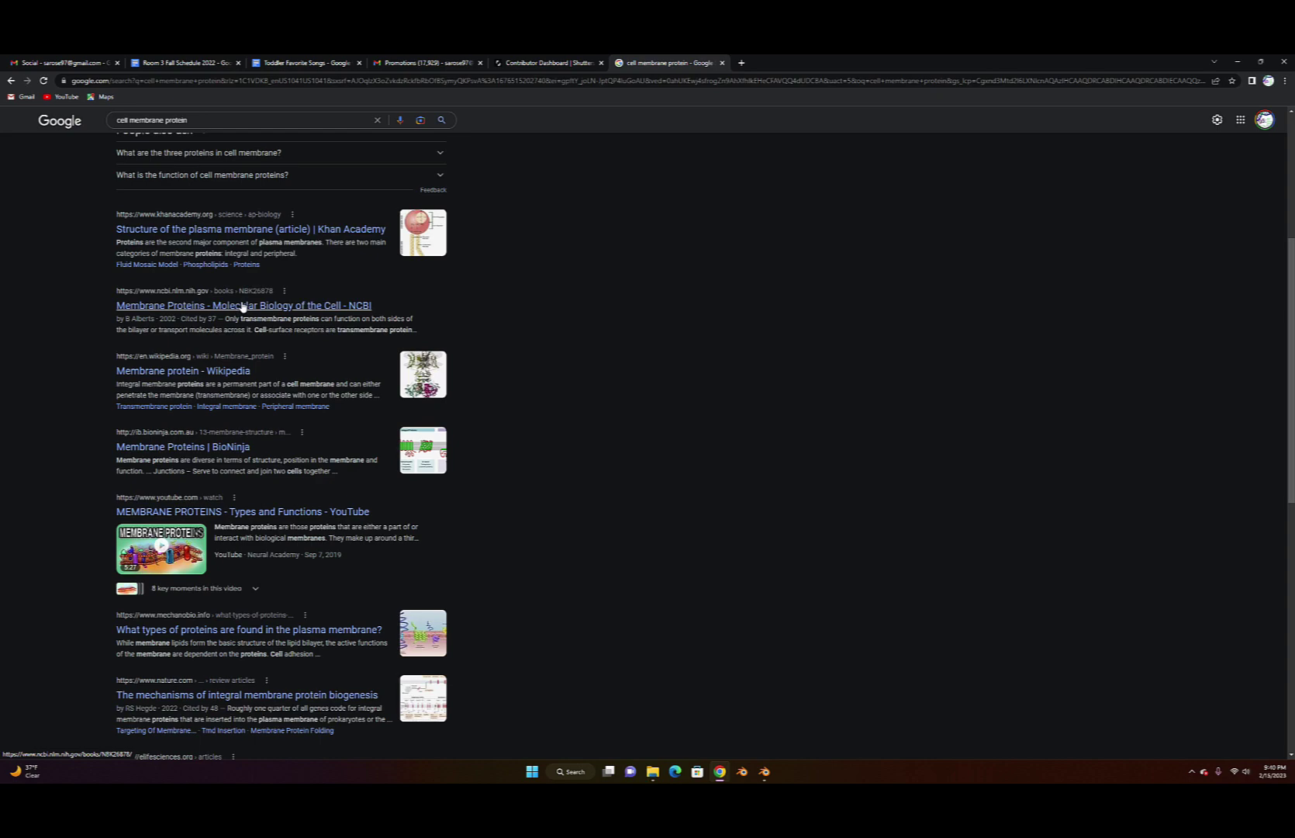
scroll(202, 233, "up", 2)
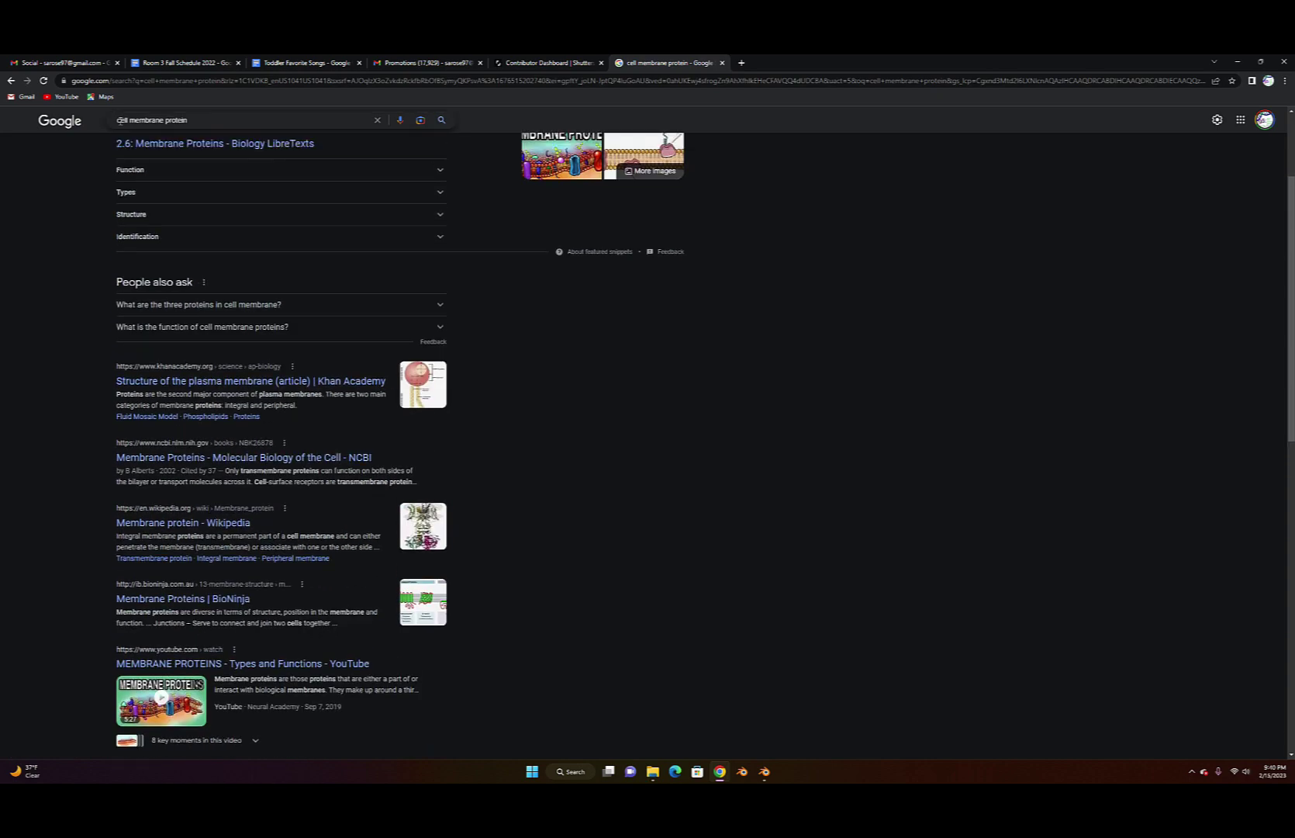
scroll(248, 287, "down", 3)
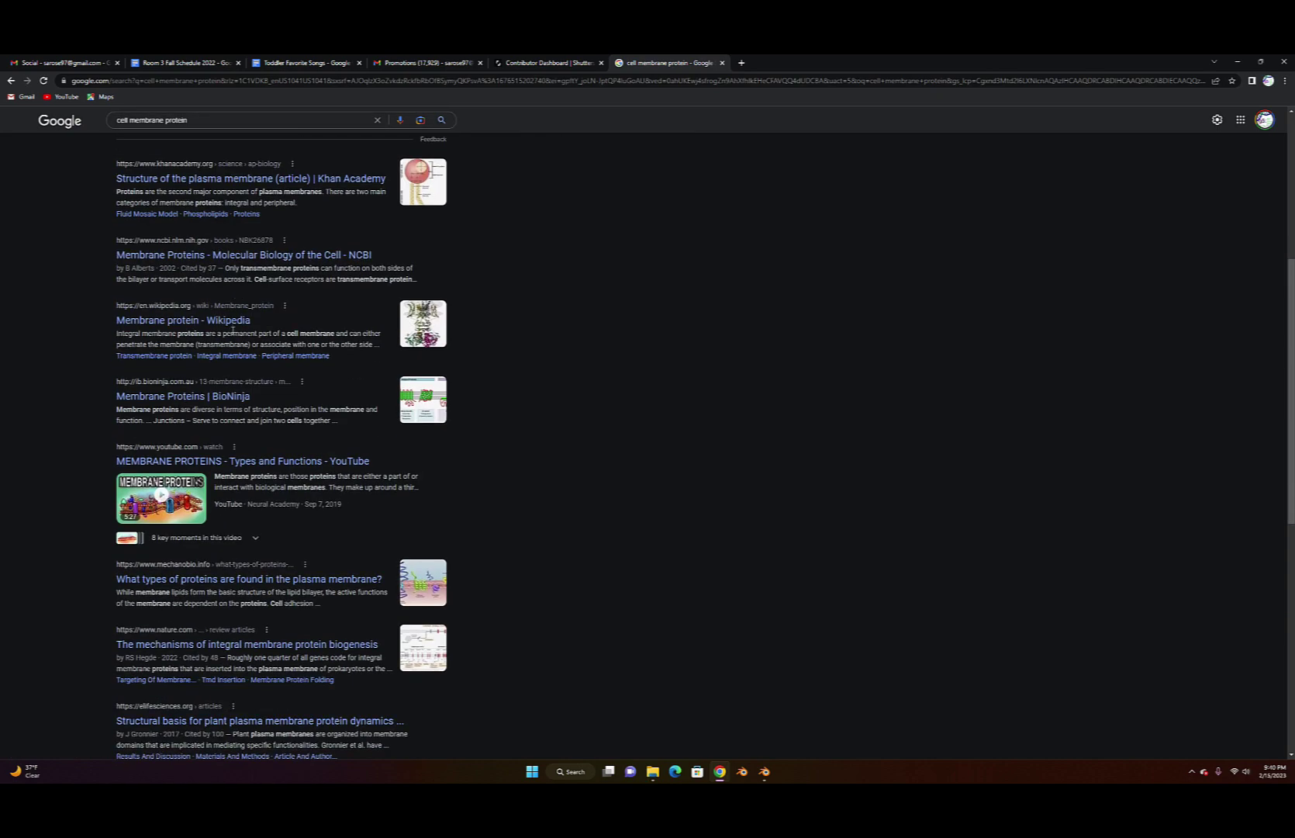
Open the Membrane protein Wikipedia result in a new tab and view it
right_click(235, 321)
left_click(267, 326)
left_click(784, 64)
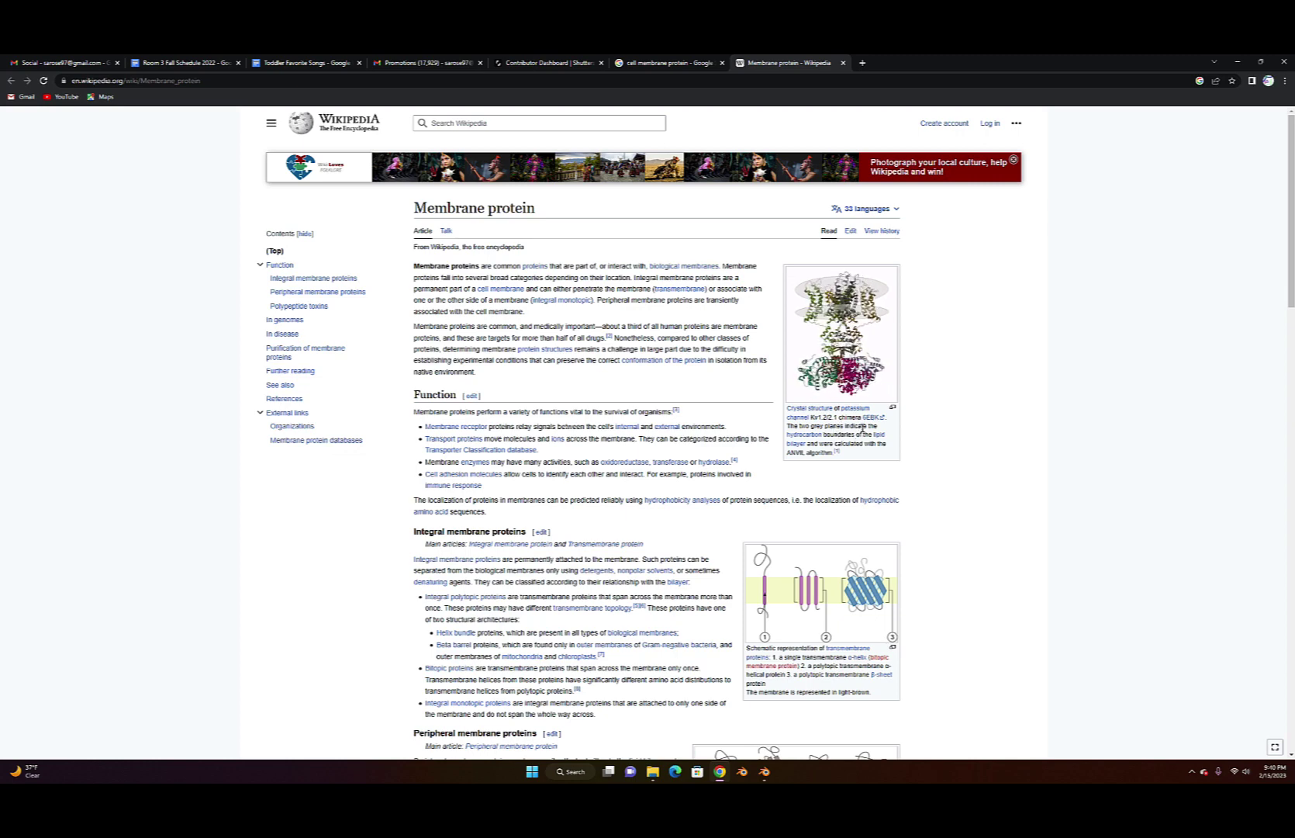
Select 6EBK in the image caption, then reach the RCSB PDB homepage via a 'pdb' search
left_click_drag(861, 418, 881, 420)
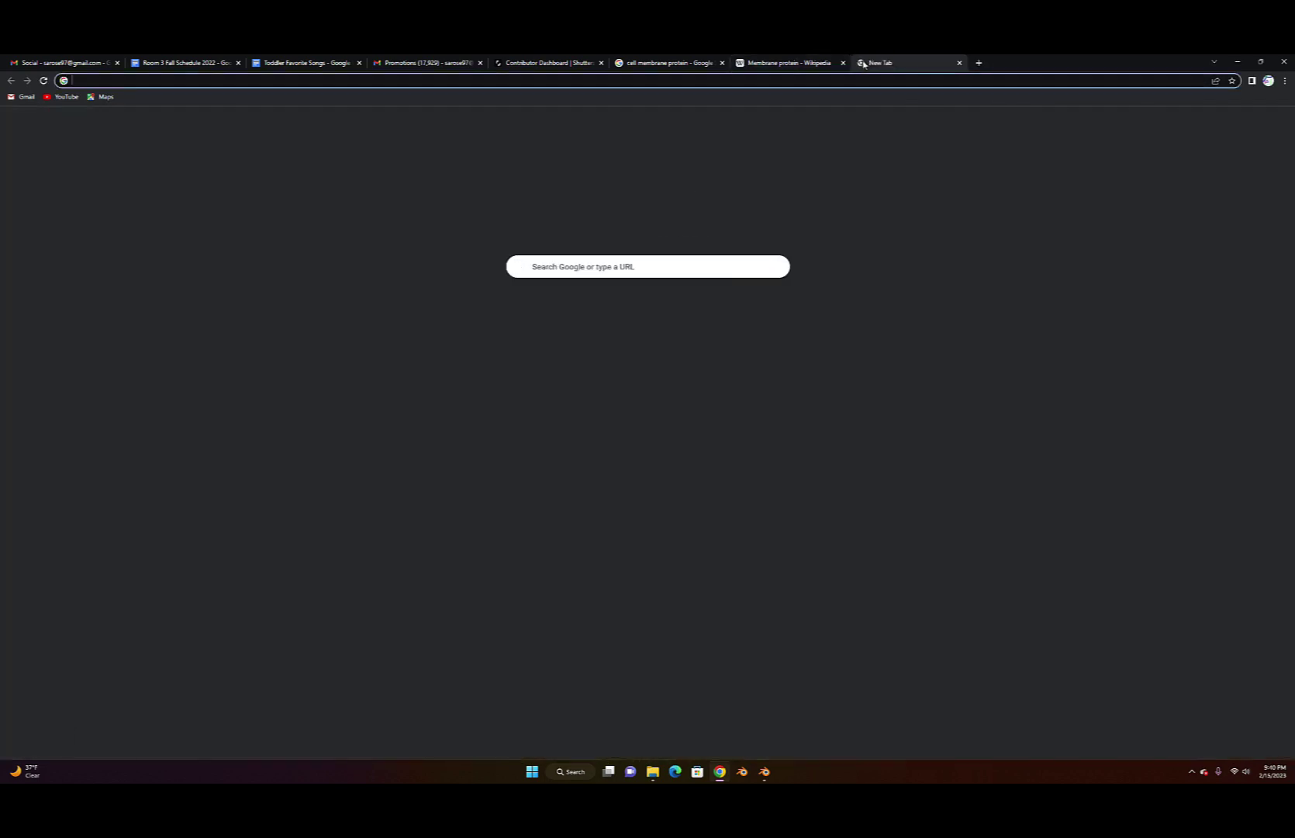
left_click(862, 63)
type("p")
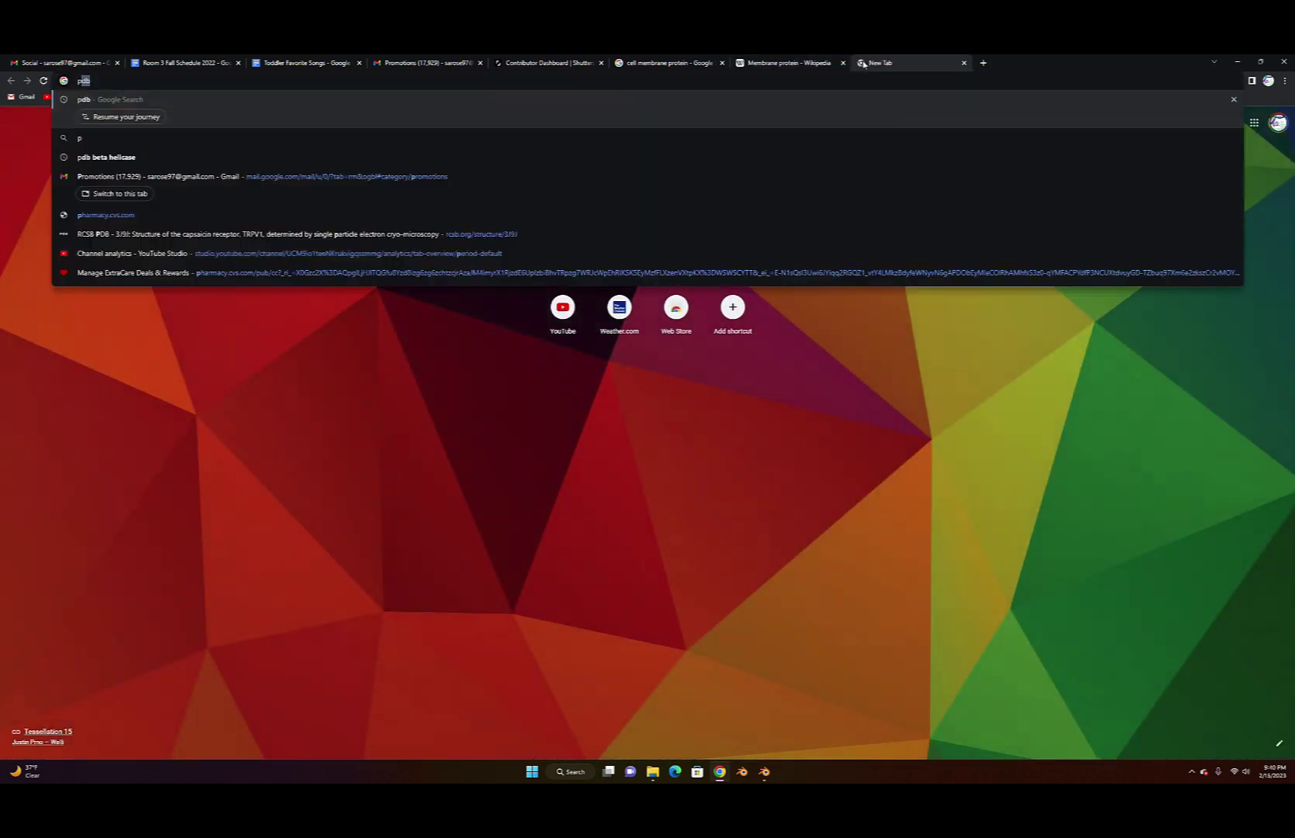
type("db")
key("Return")
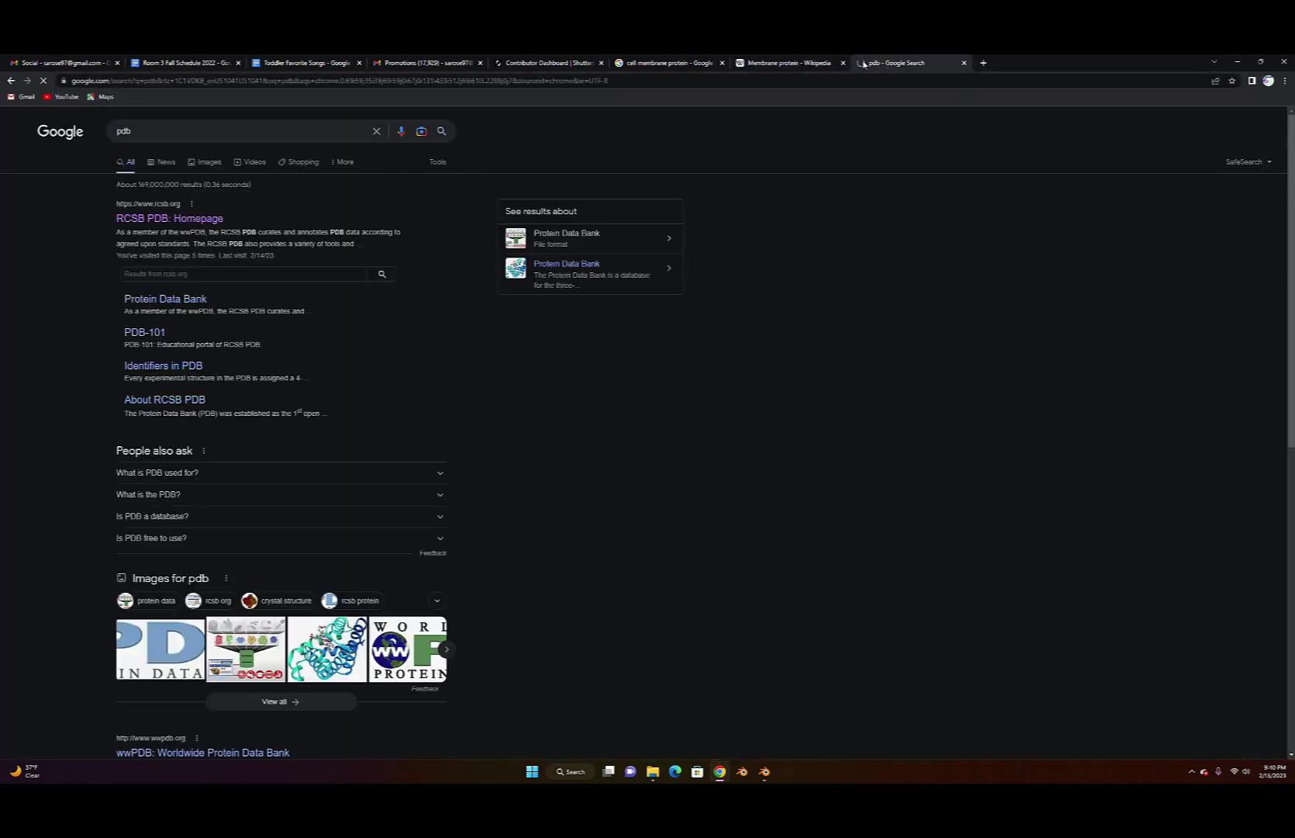
left_click(155, 220)
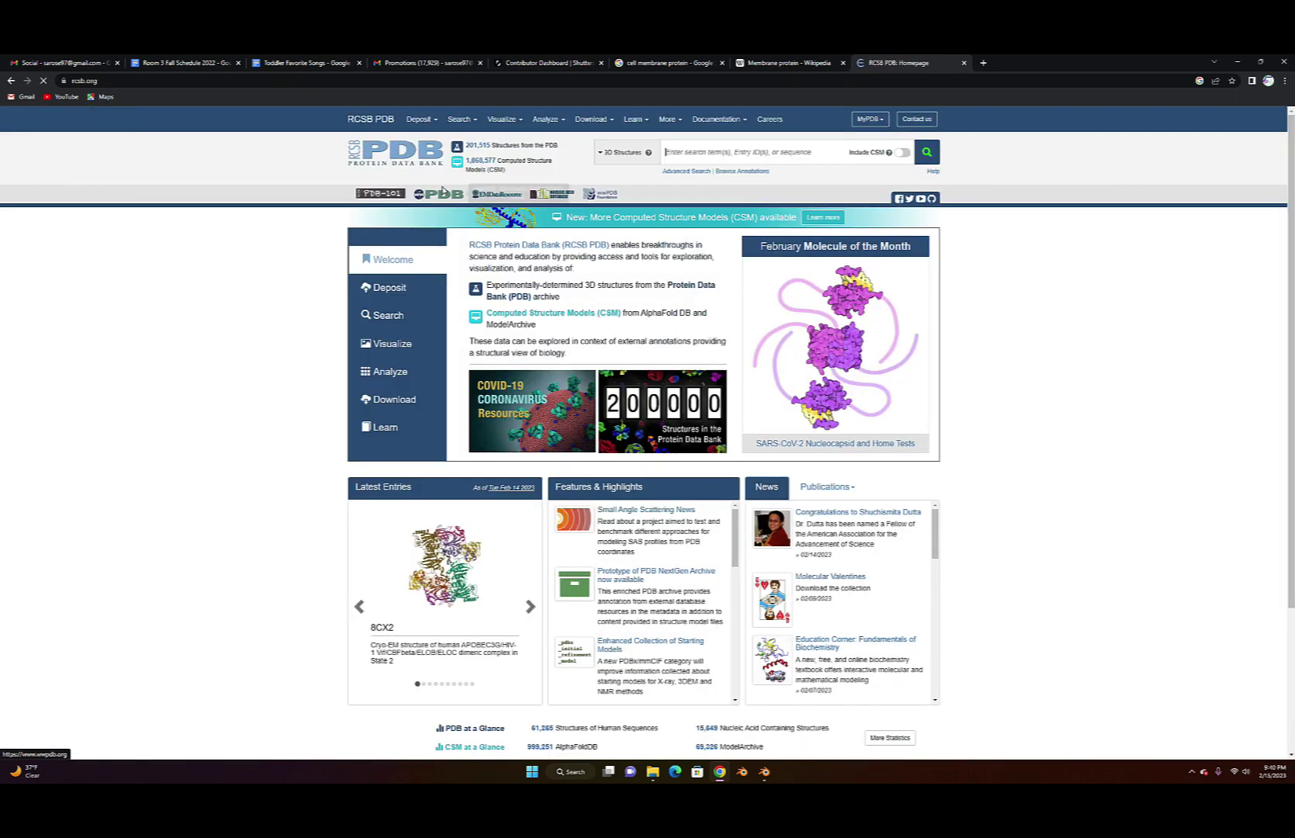
Look up the 6EBK entry on RCSB PDB, select its code, and return to Blender
left_click(693, 152)
type("6EBK")
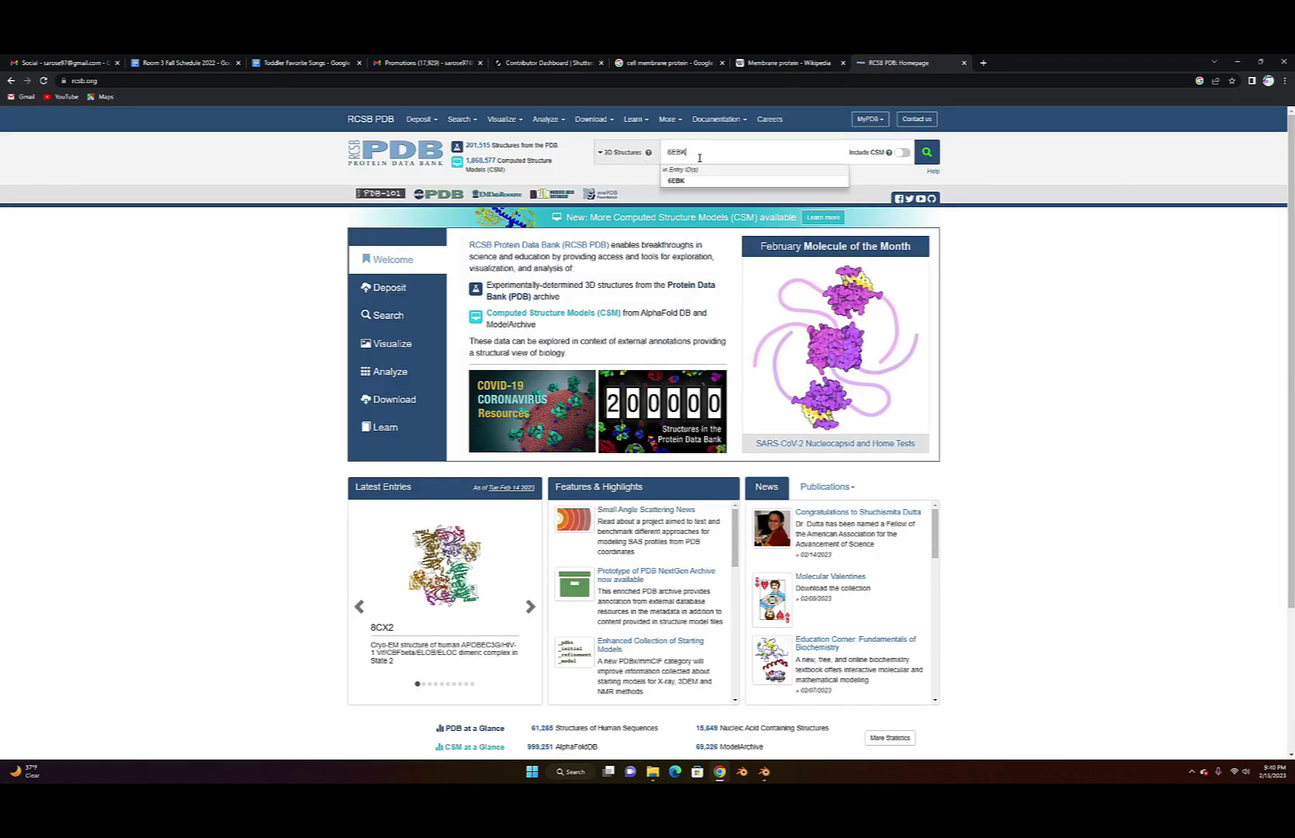
key("Return")
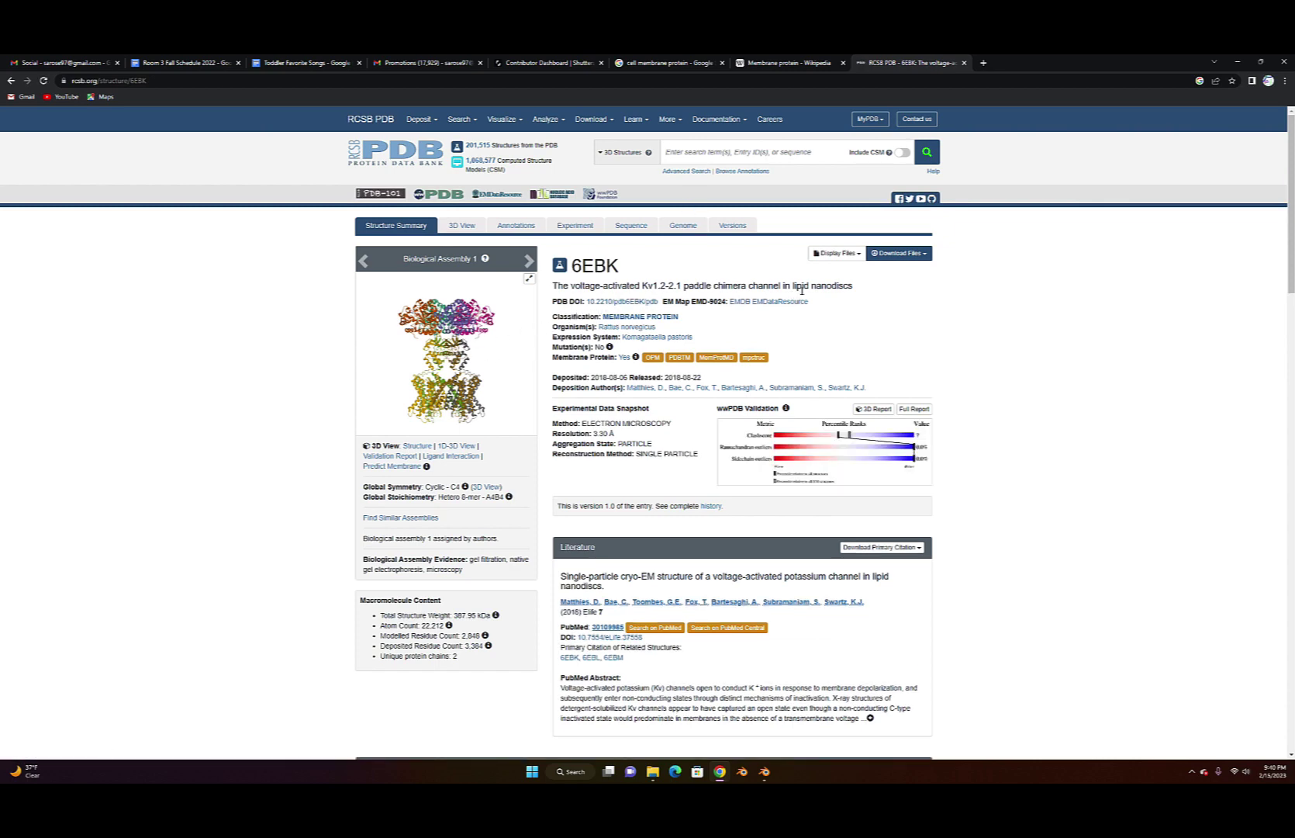
double_click(602, 268)
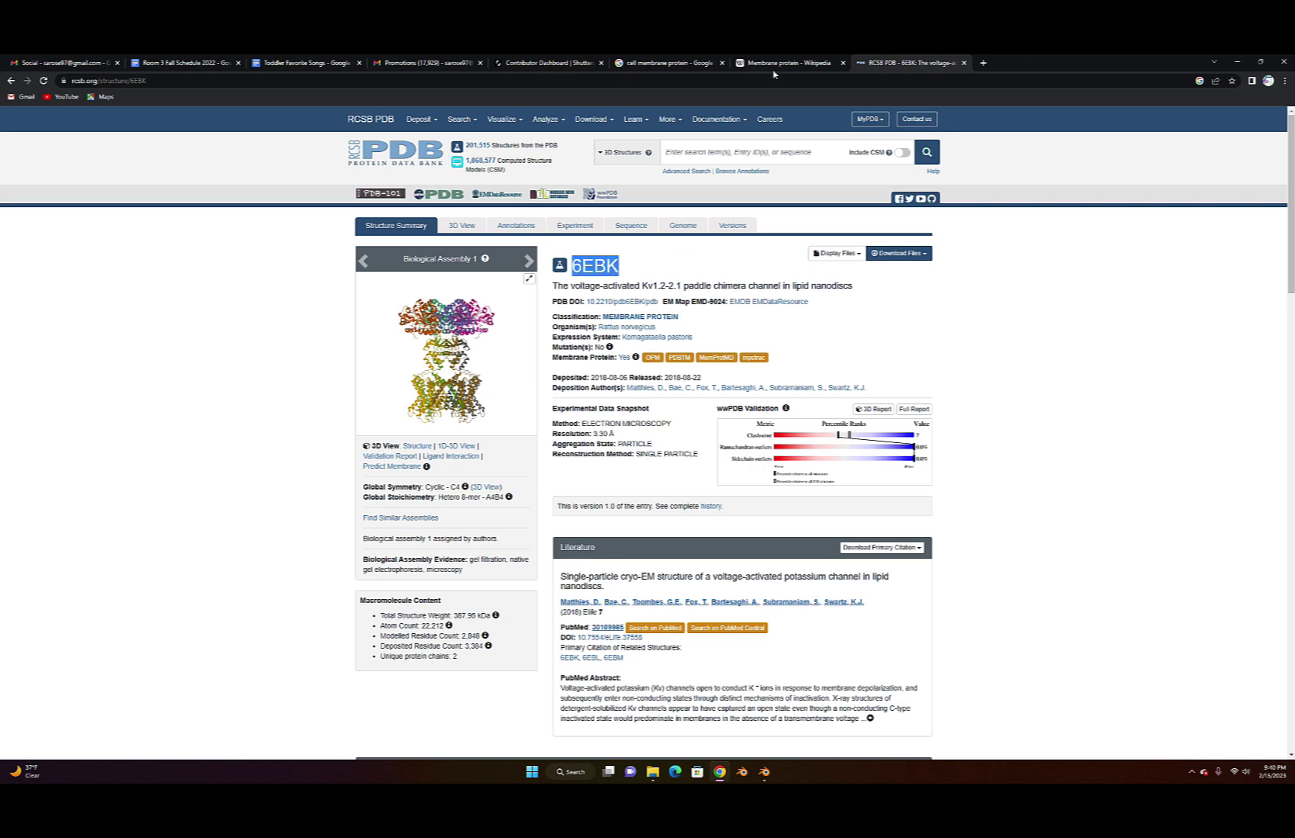
left_click(761, 772)
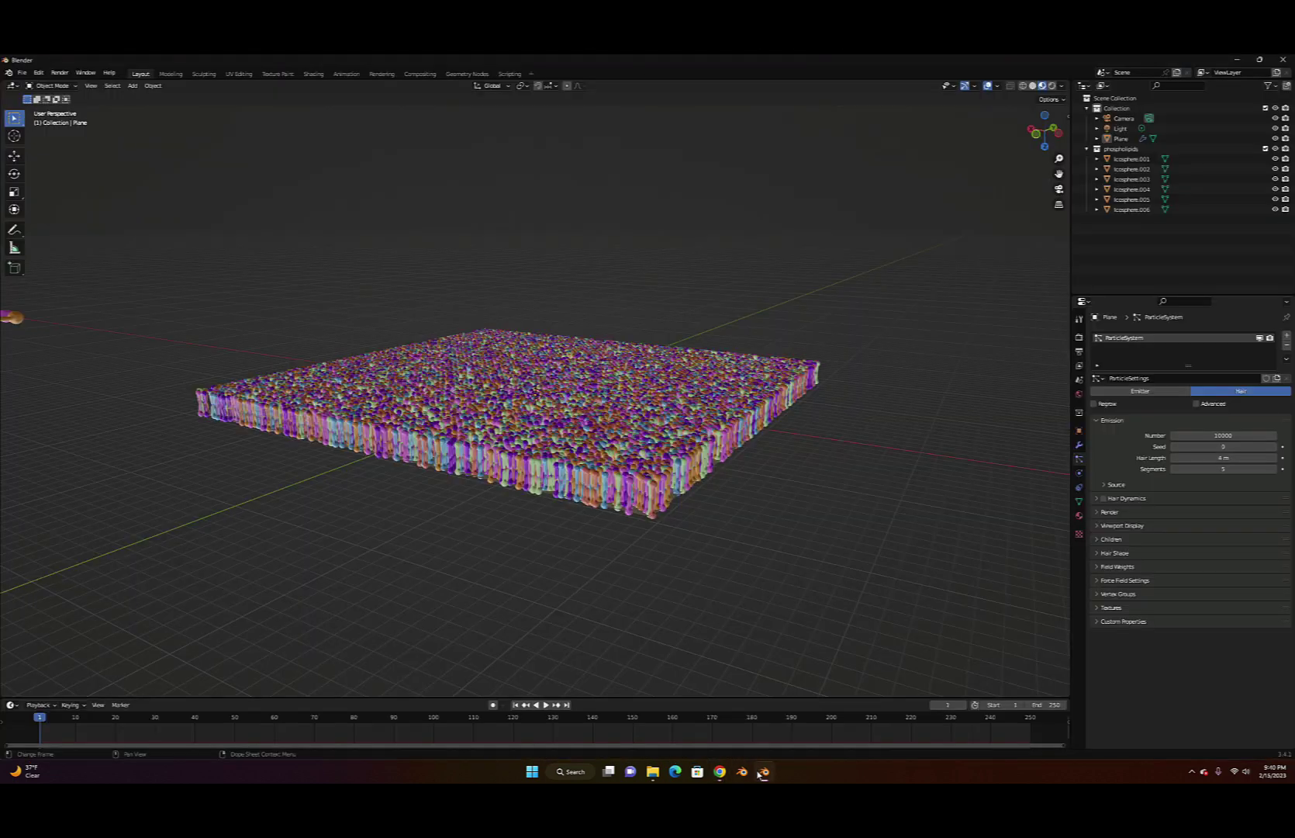
Paste 6EBK into the Molecular Nodes PDB ID field in Scene properties, replacing 1bna
middle_click_drag(688, 557, 669, 548)
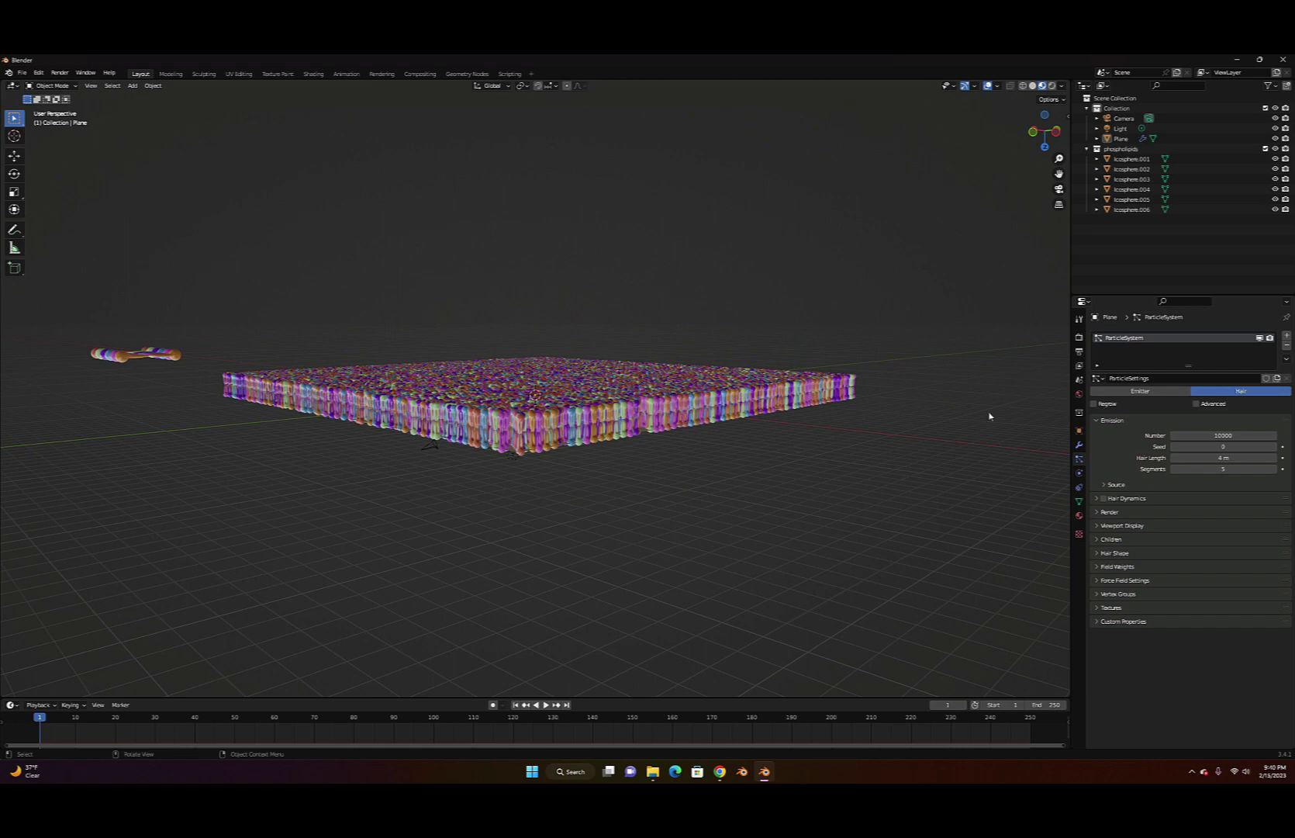
left_click(1081, 413)
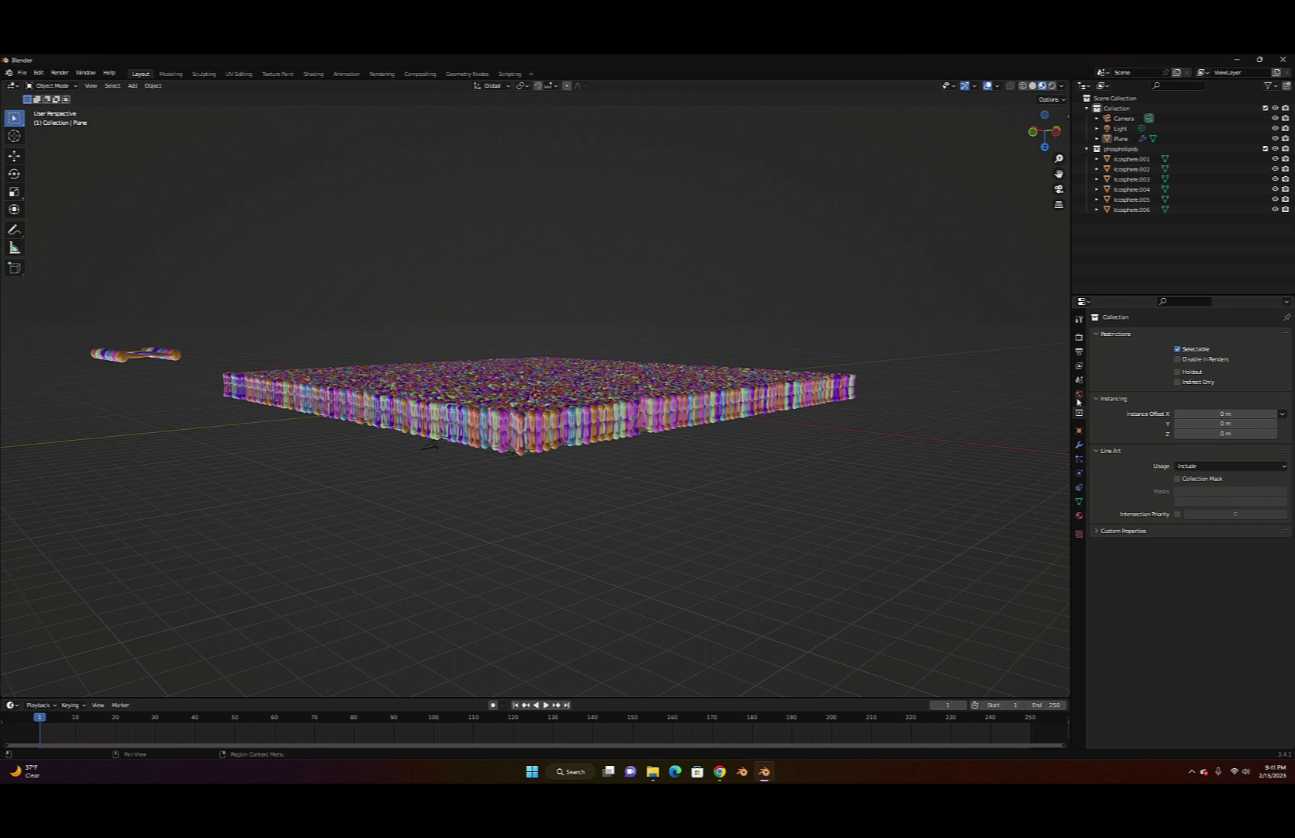
left_click(1079, 396)
left_click(1079, 380)
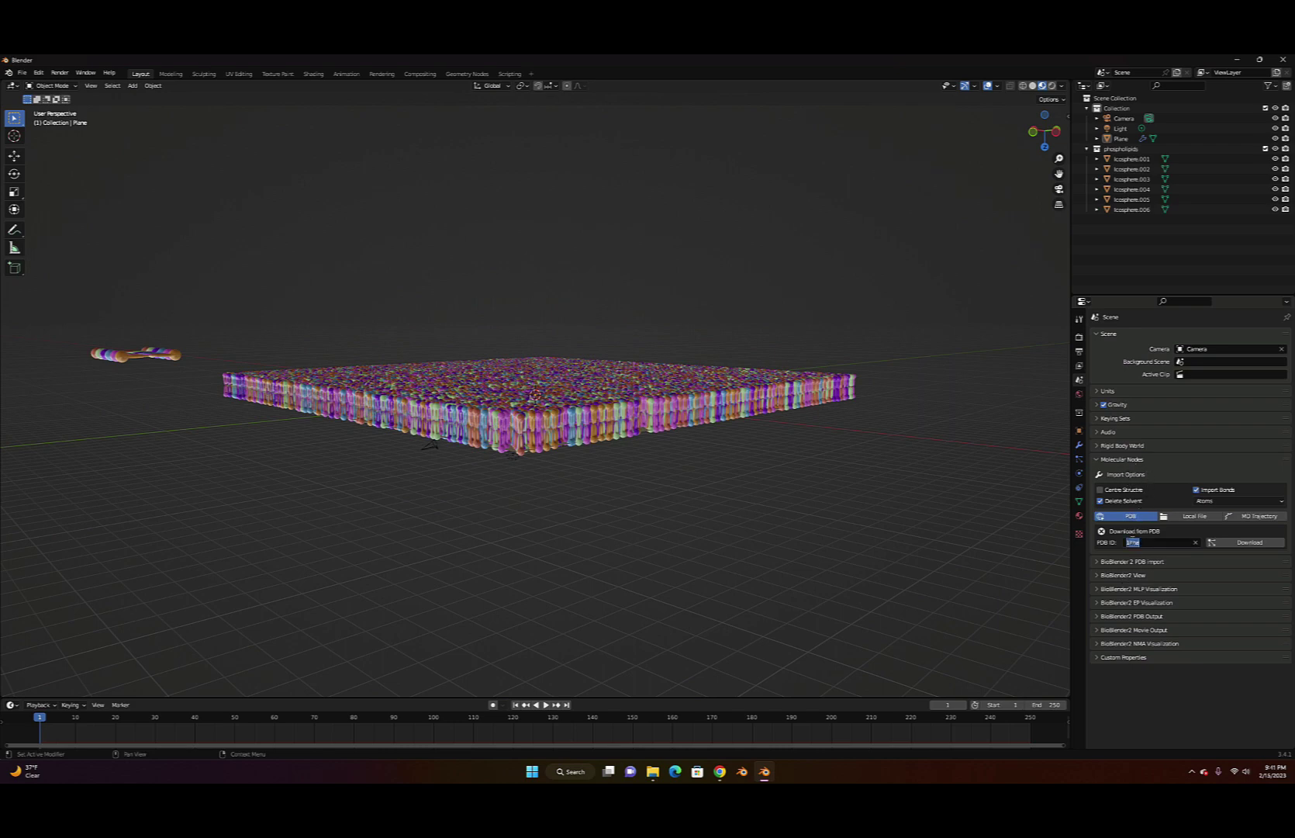
left_click(1133, 543)
type("6BBK")
left_click(1251, 543)
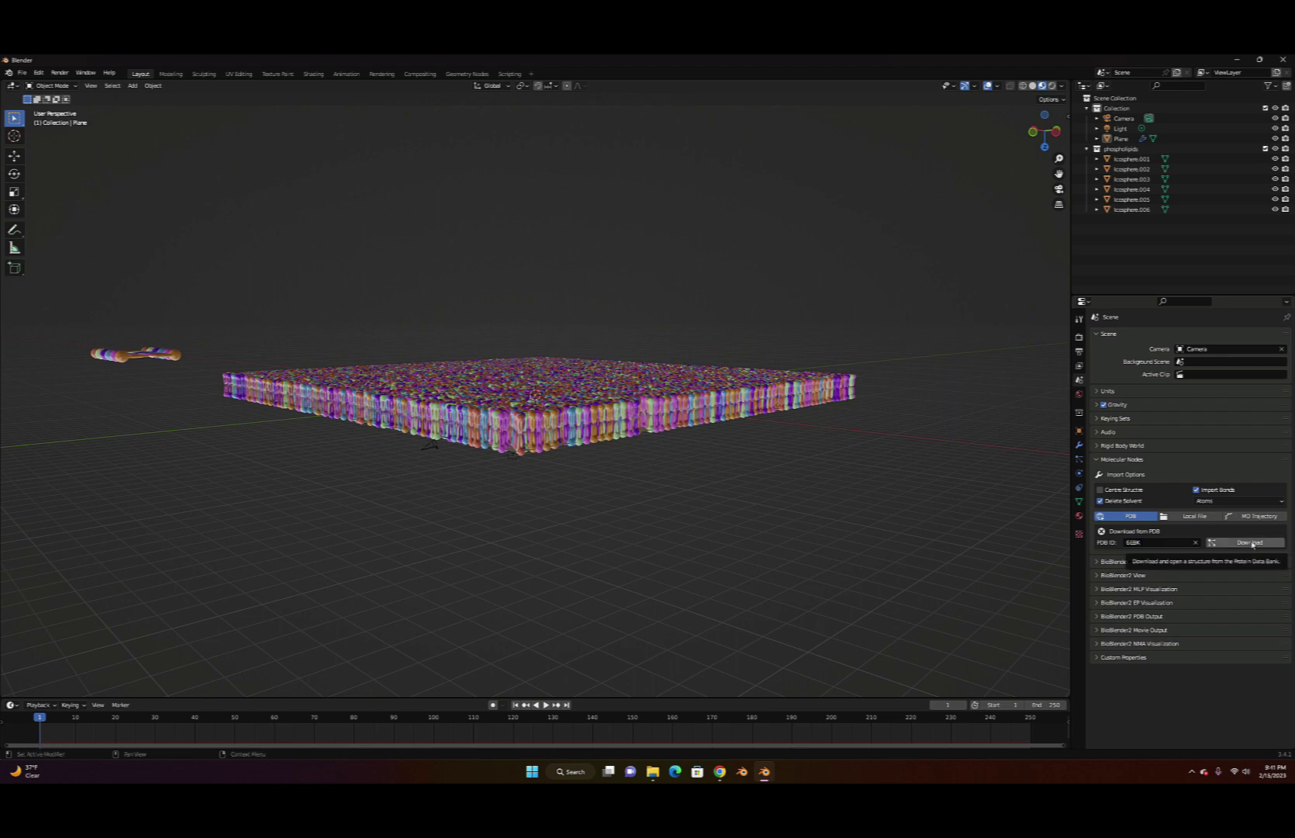
Render the viewport with Cycles on GPU Compute and hide the Plane and phospholipids
left_click(1052, 86)
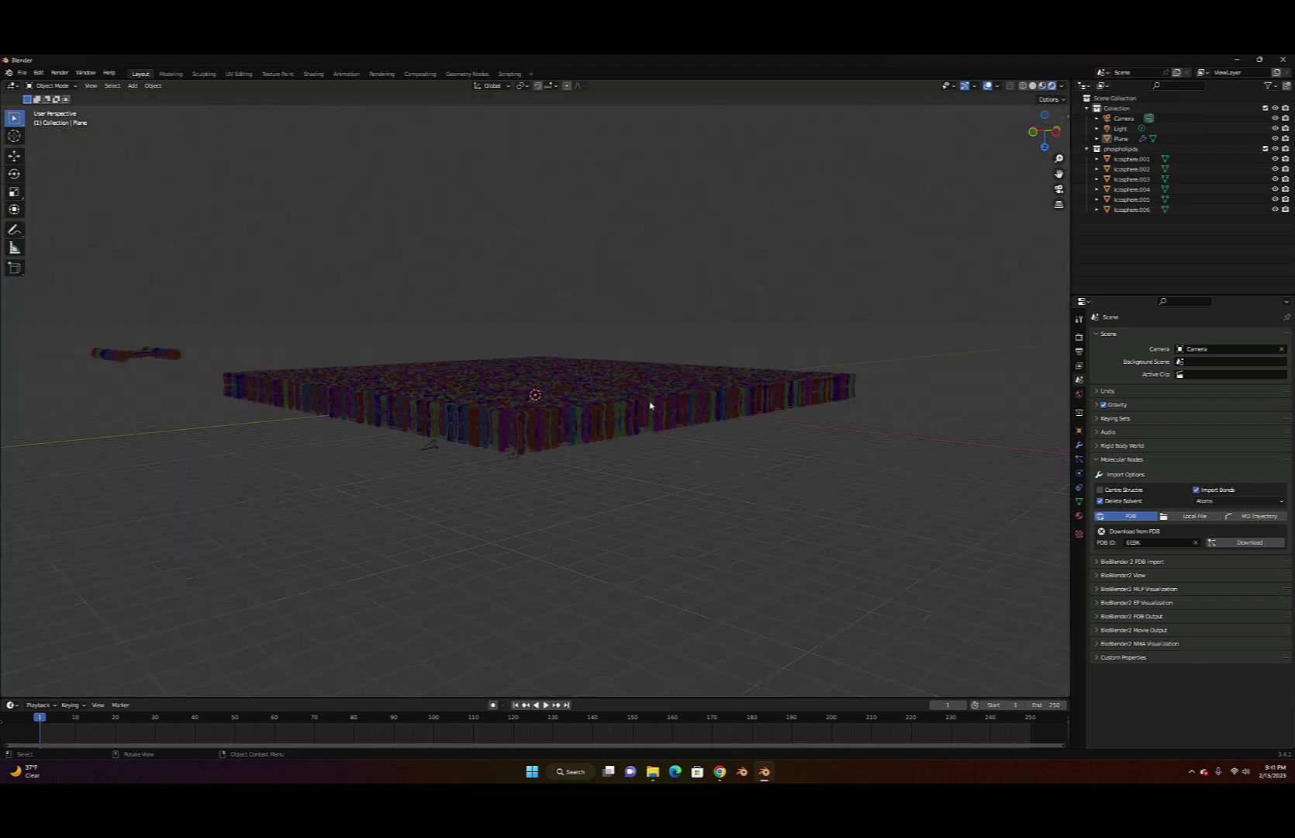
scroll(624, 433, "up", 3)
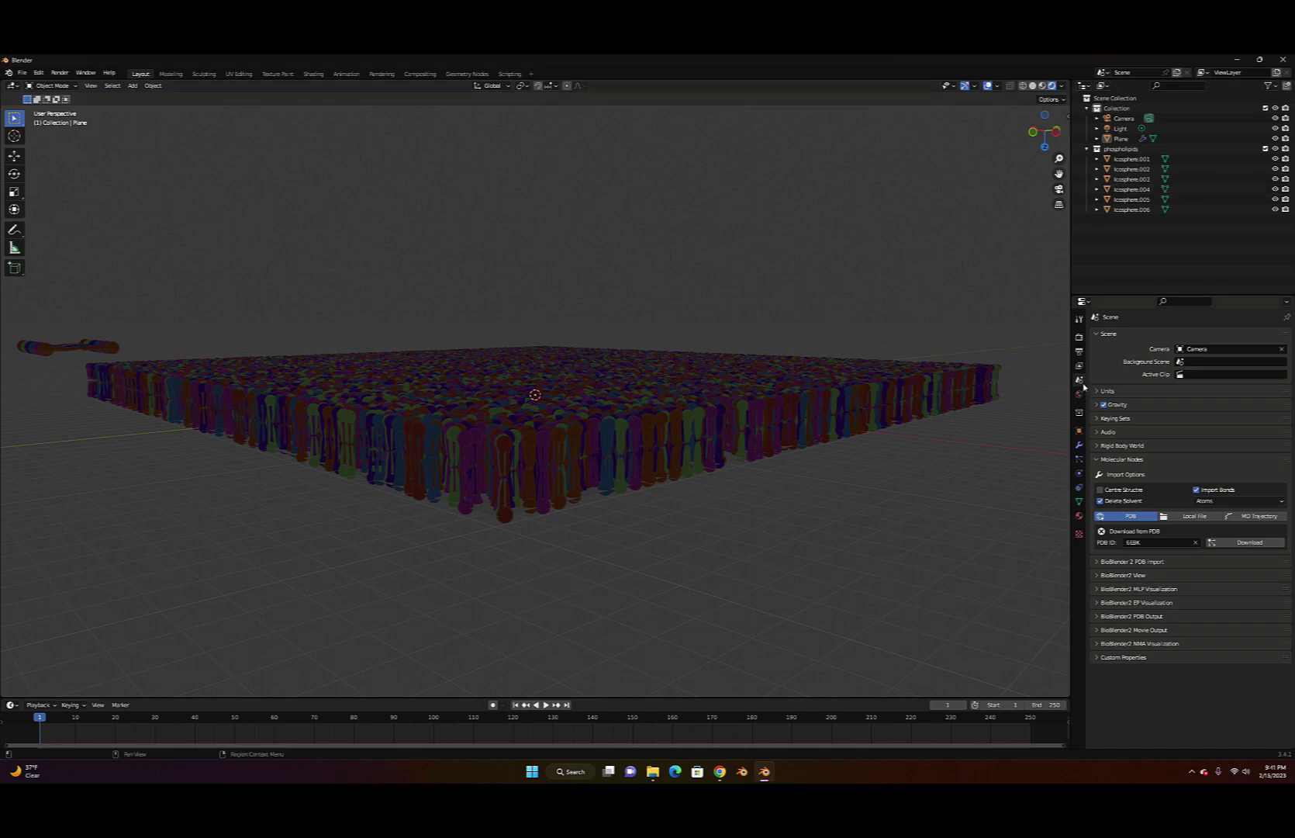
left_click(1079, 337)
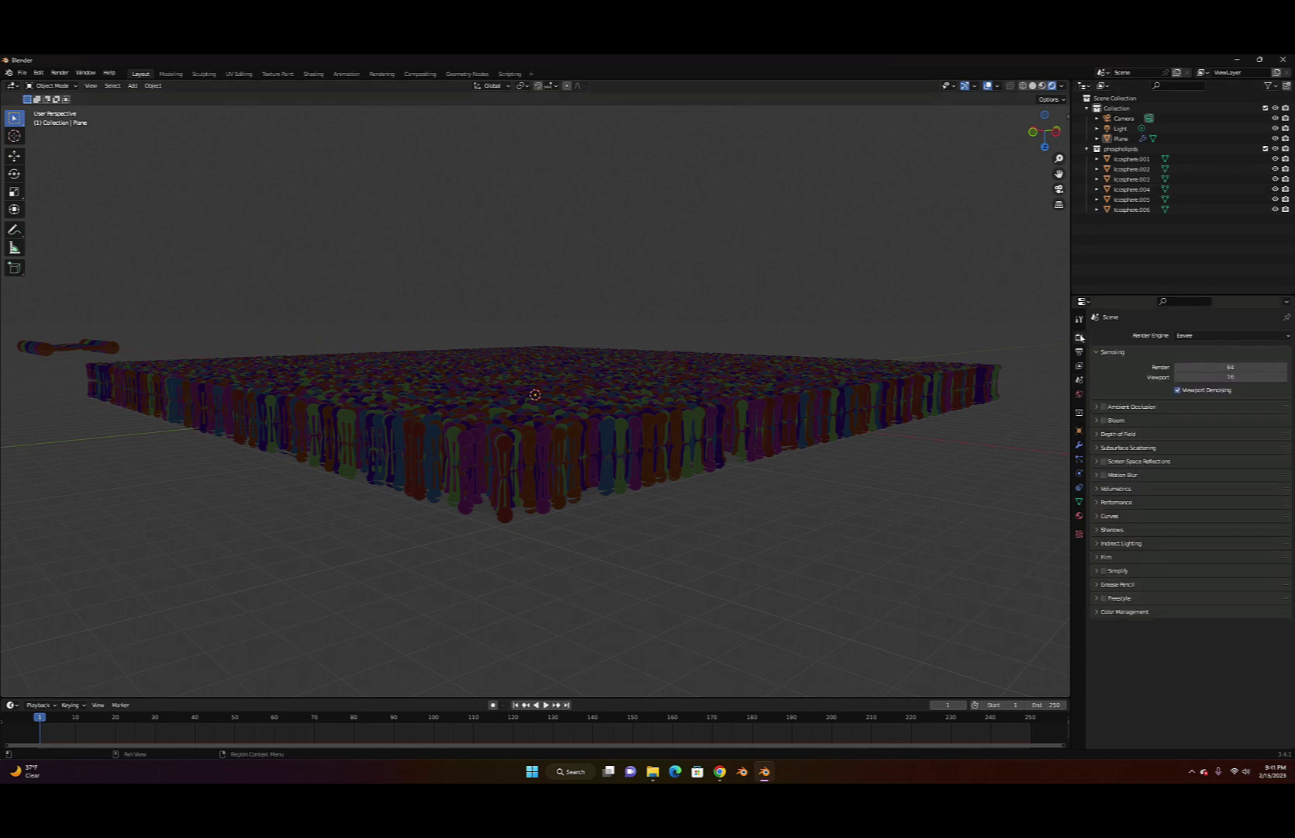
left_click(1191, 336)
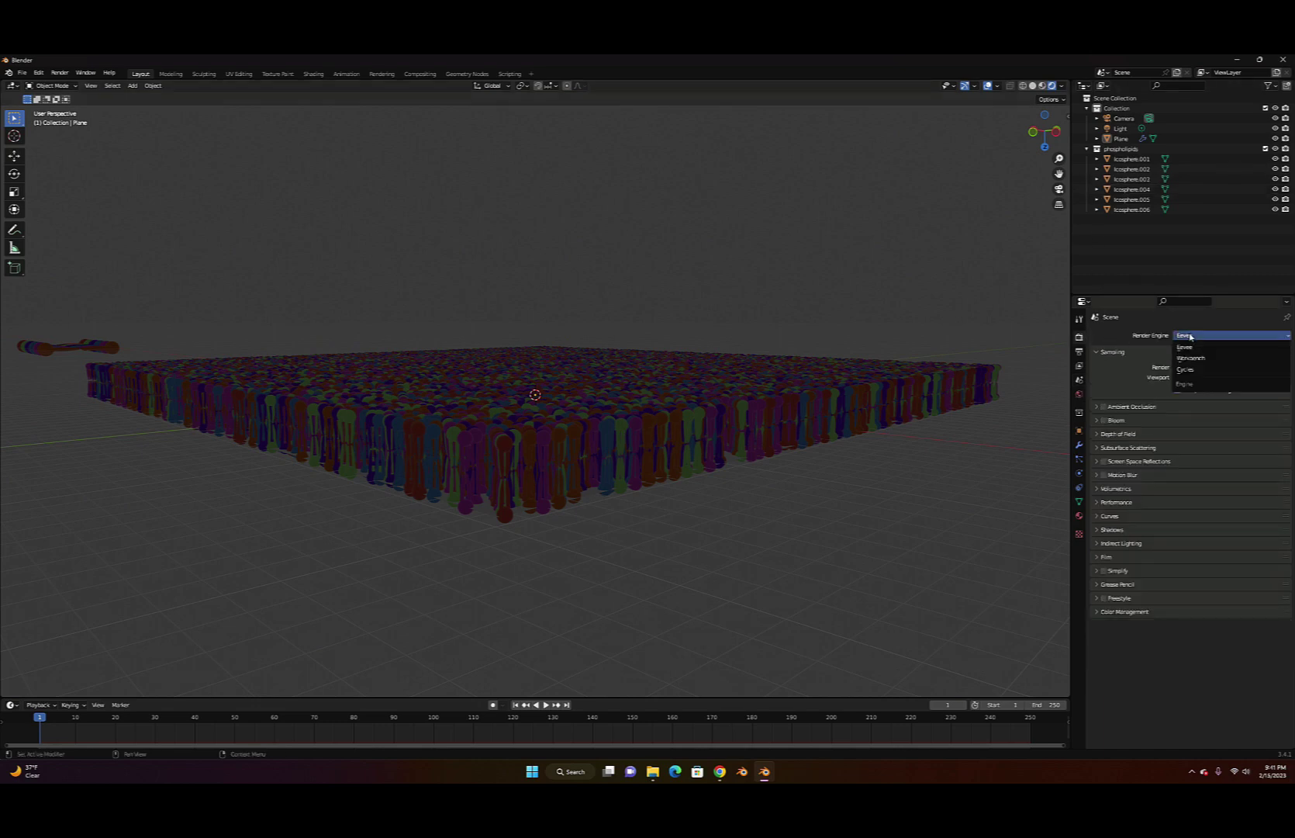
left_click(1191, 369)
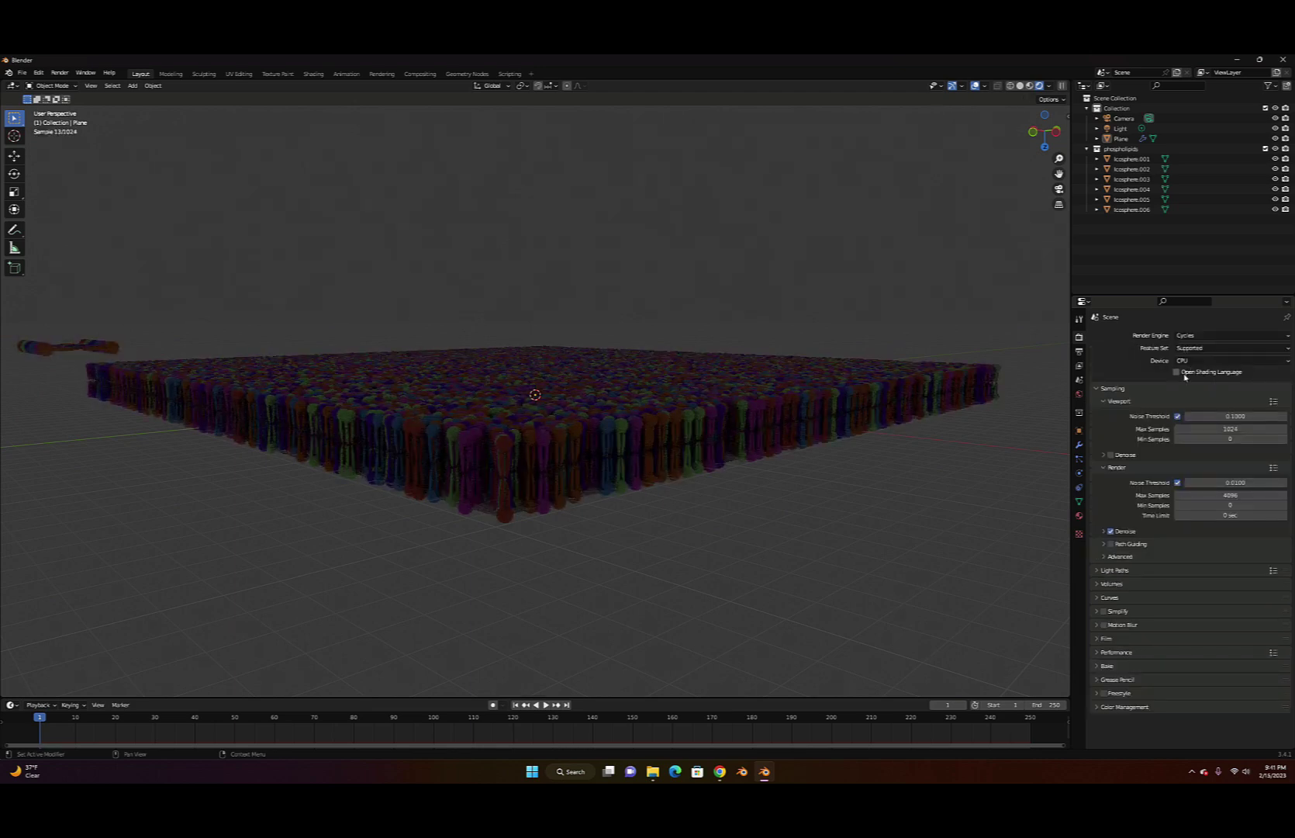
left_click(1195, 362)
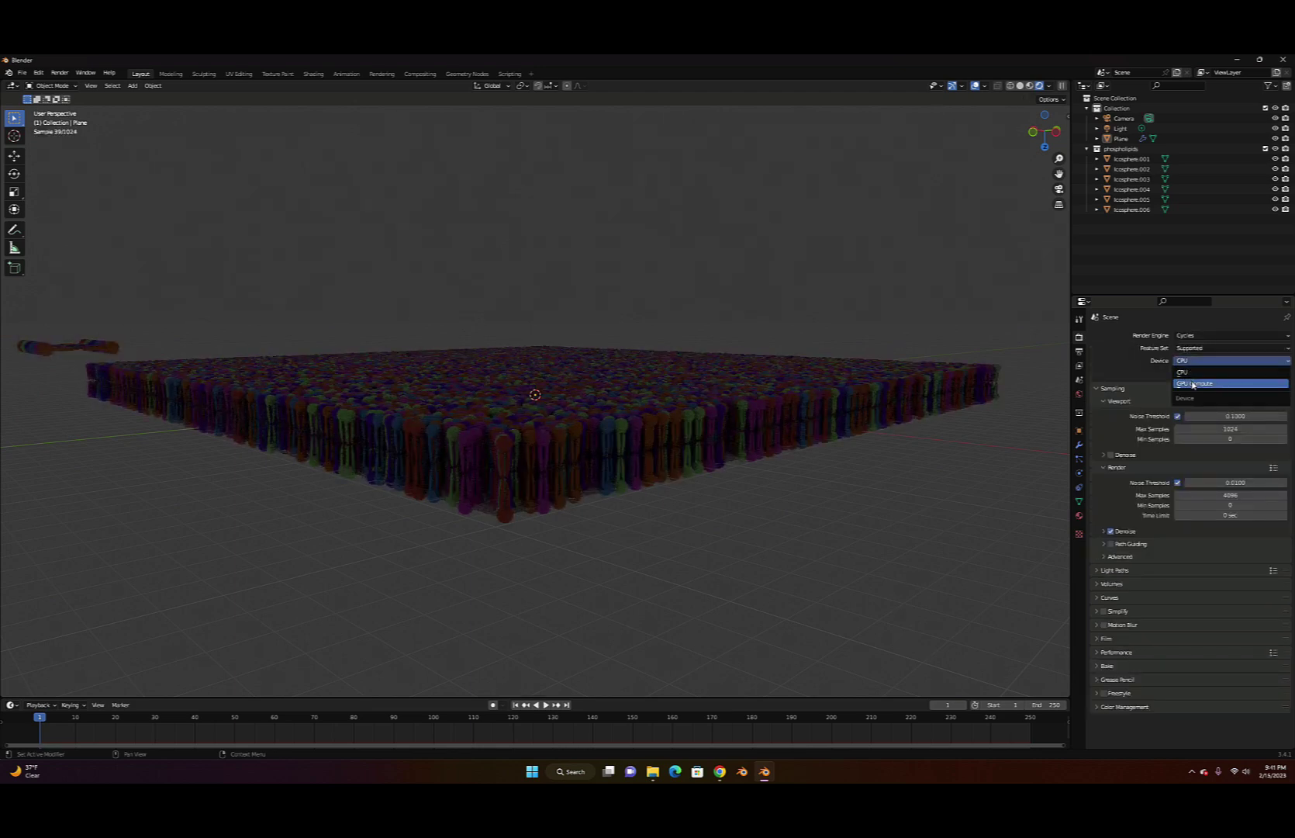
left_click(1195, 383)
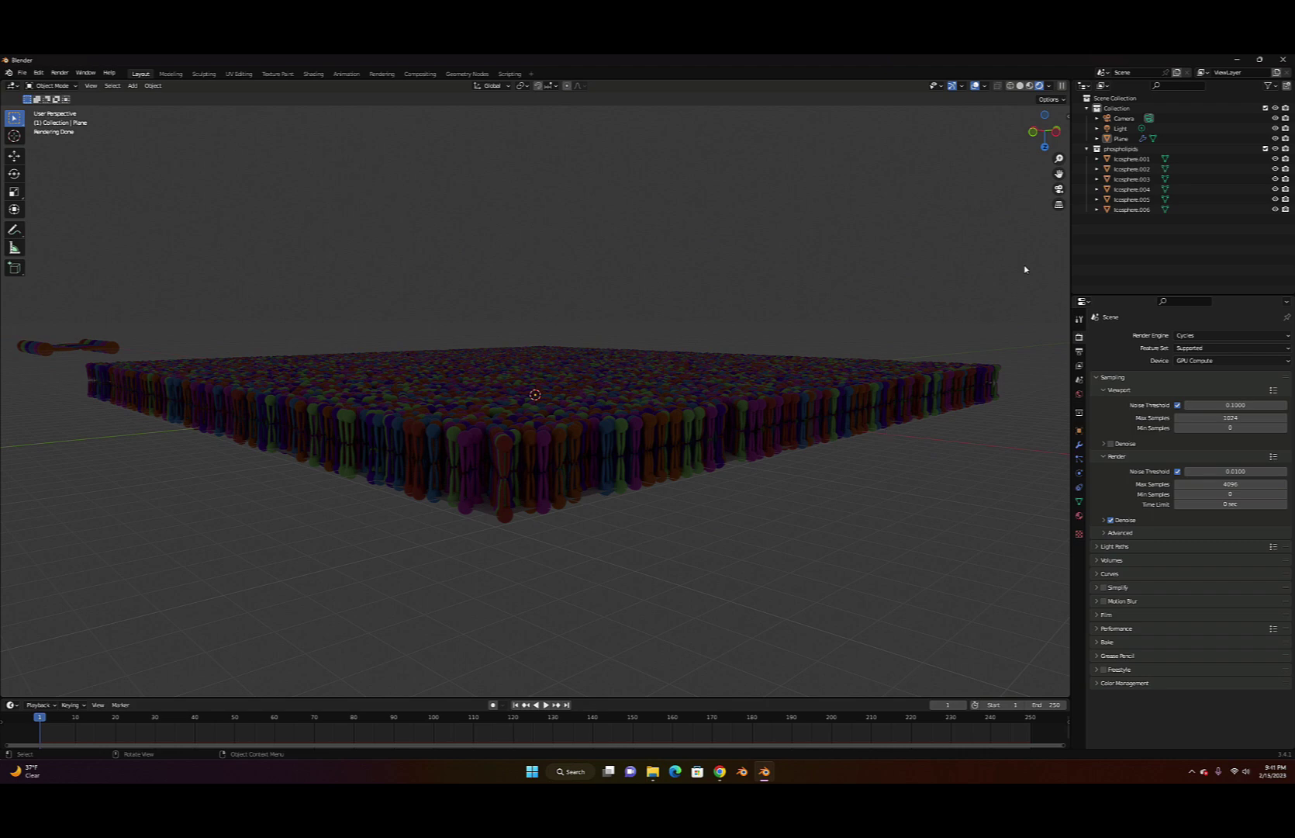
left_click(1275, 148)
left_click(1276, 138)
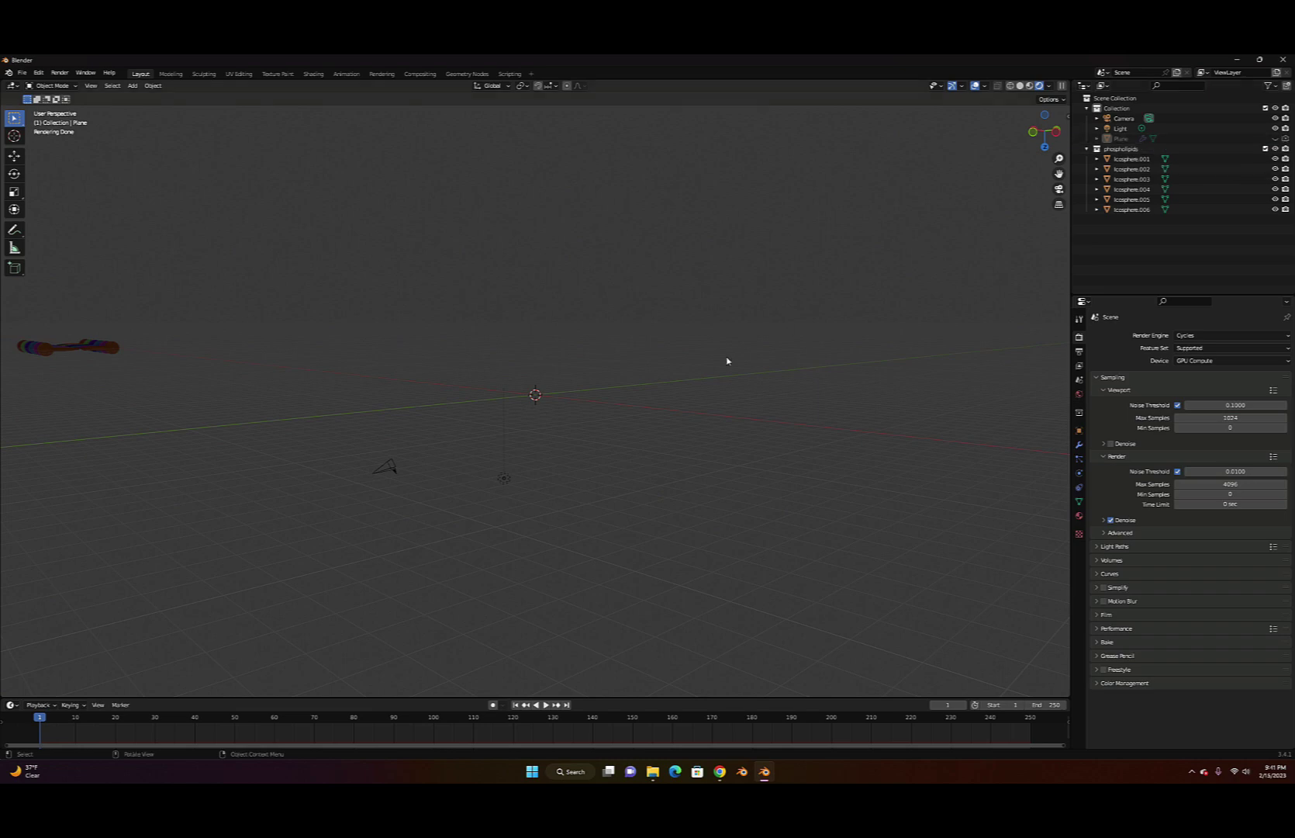
Download the 6EBK structure from the Molecular Nodes Download from PDB panel
scroll(531, 438, "up", 5)
scroll(539, 426, "up", 3)
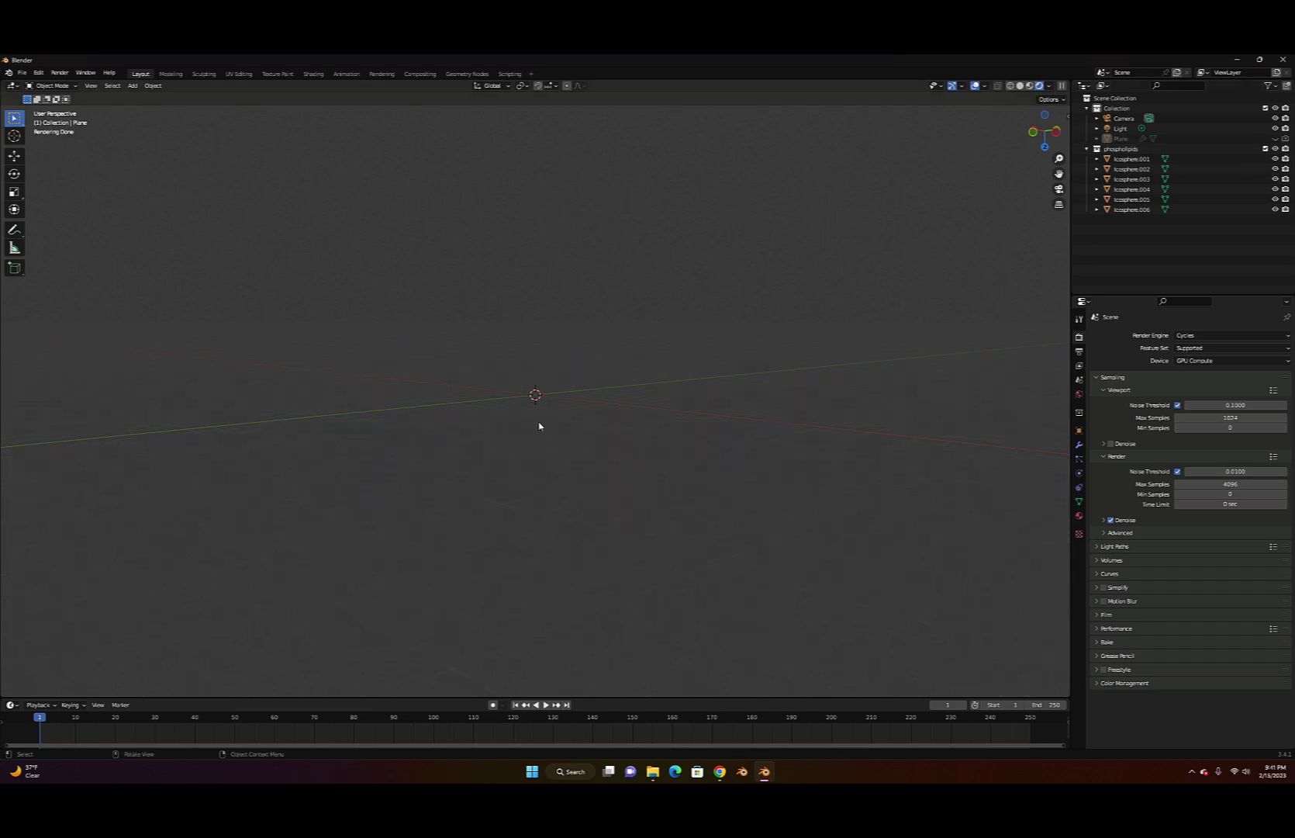
scroll(830, 484, "down", 2)
left_click(1079, 379)
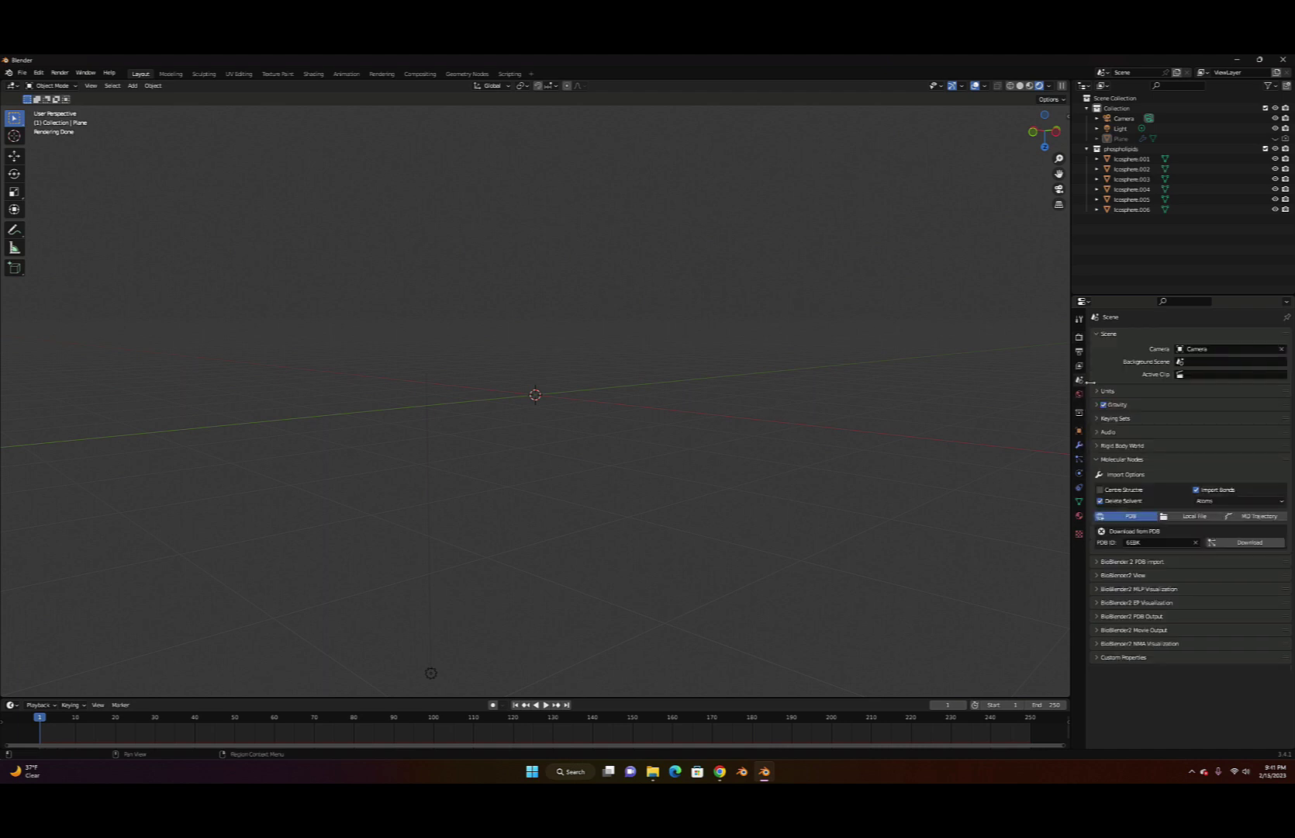
left_click(1257, 544)
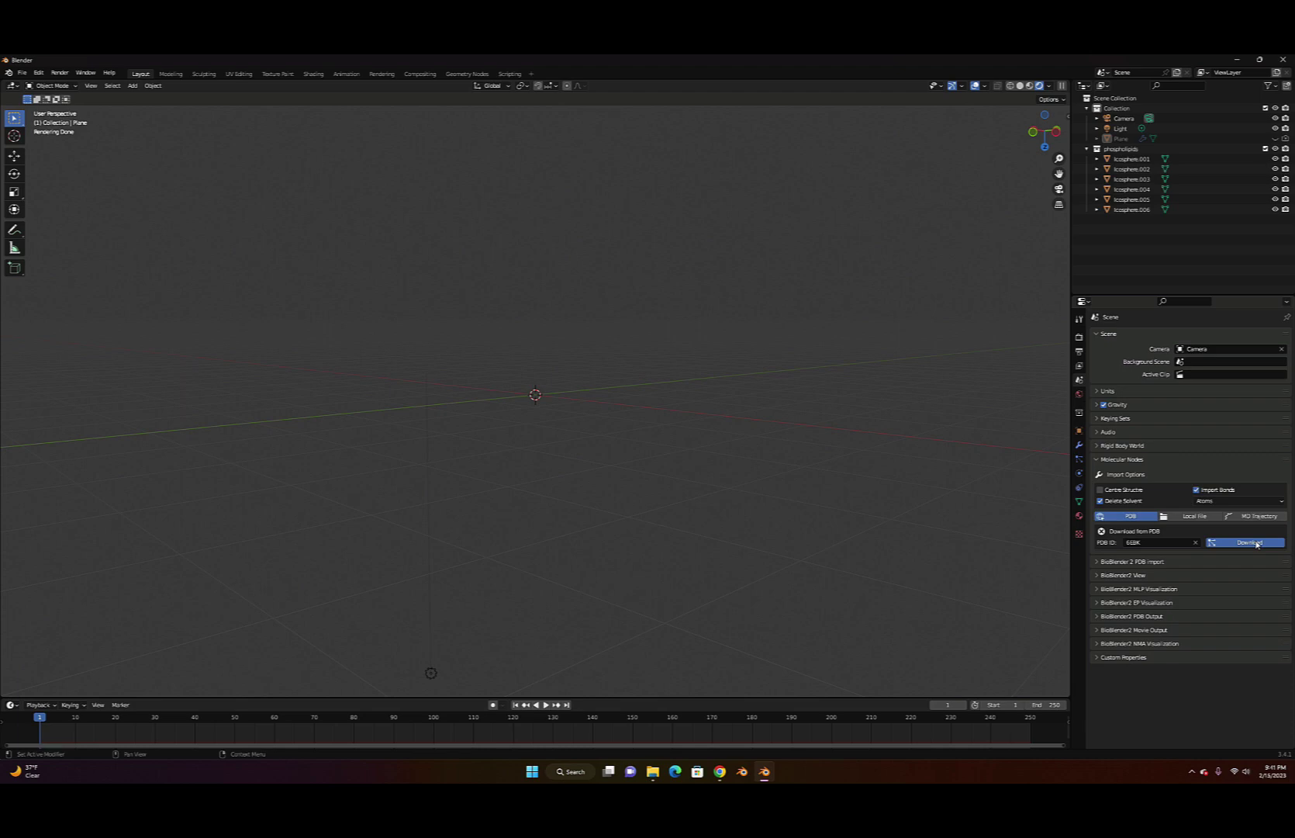
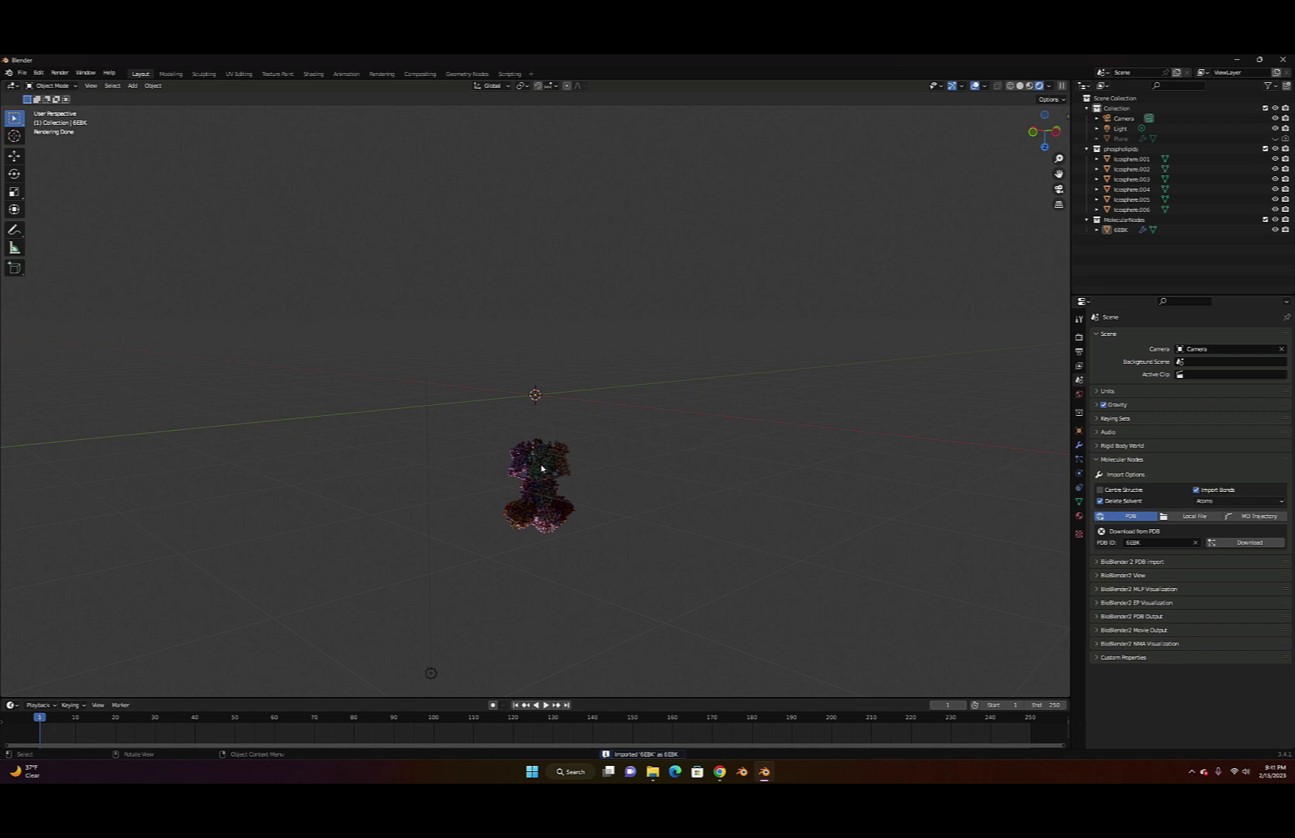
Raise the 6EBK protein along Z and unhide the membrane Plane
left_click(542, 468)
key("g")
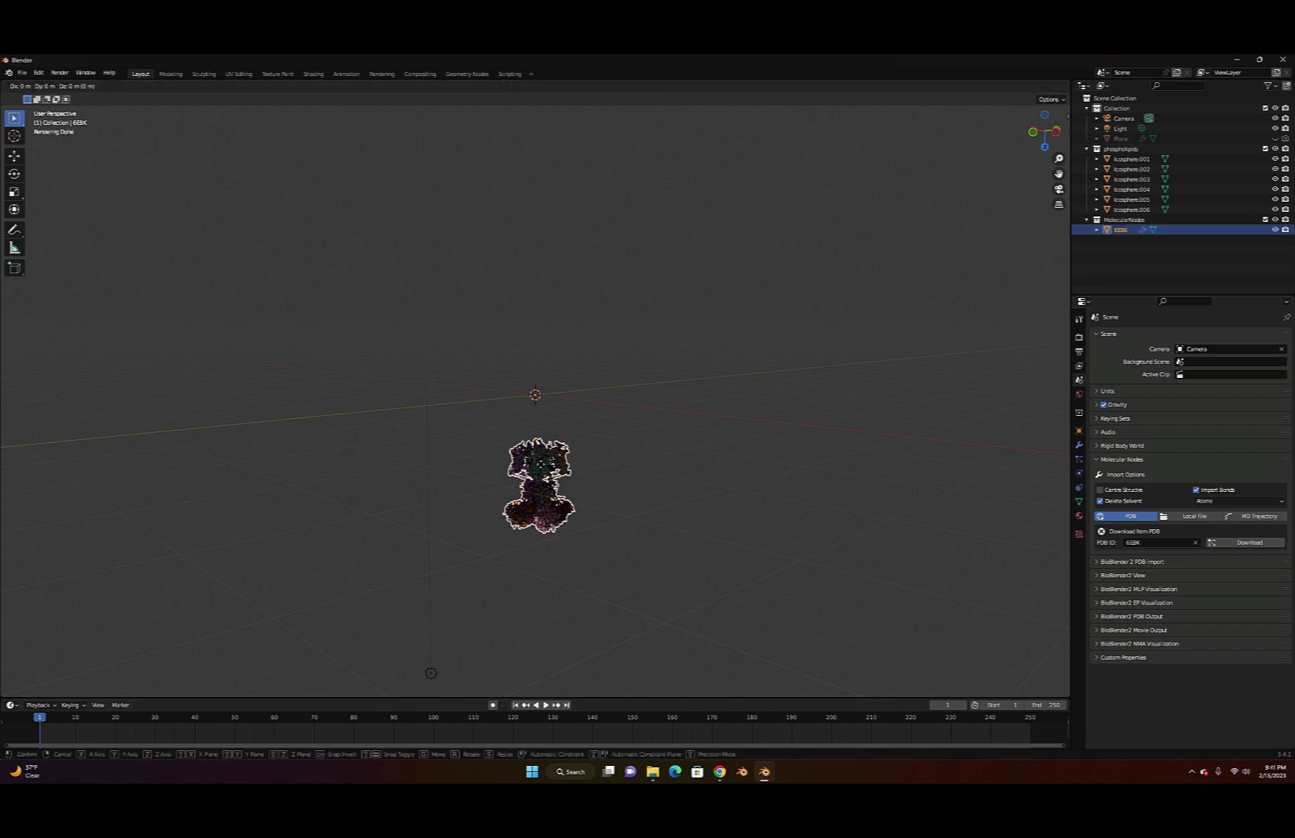
key("z")
left_click(541, 363)
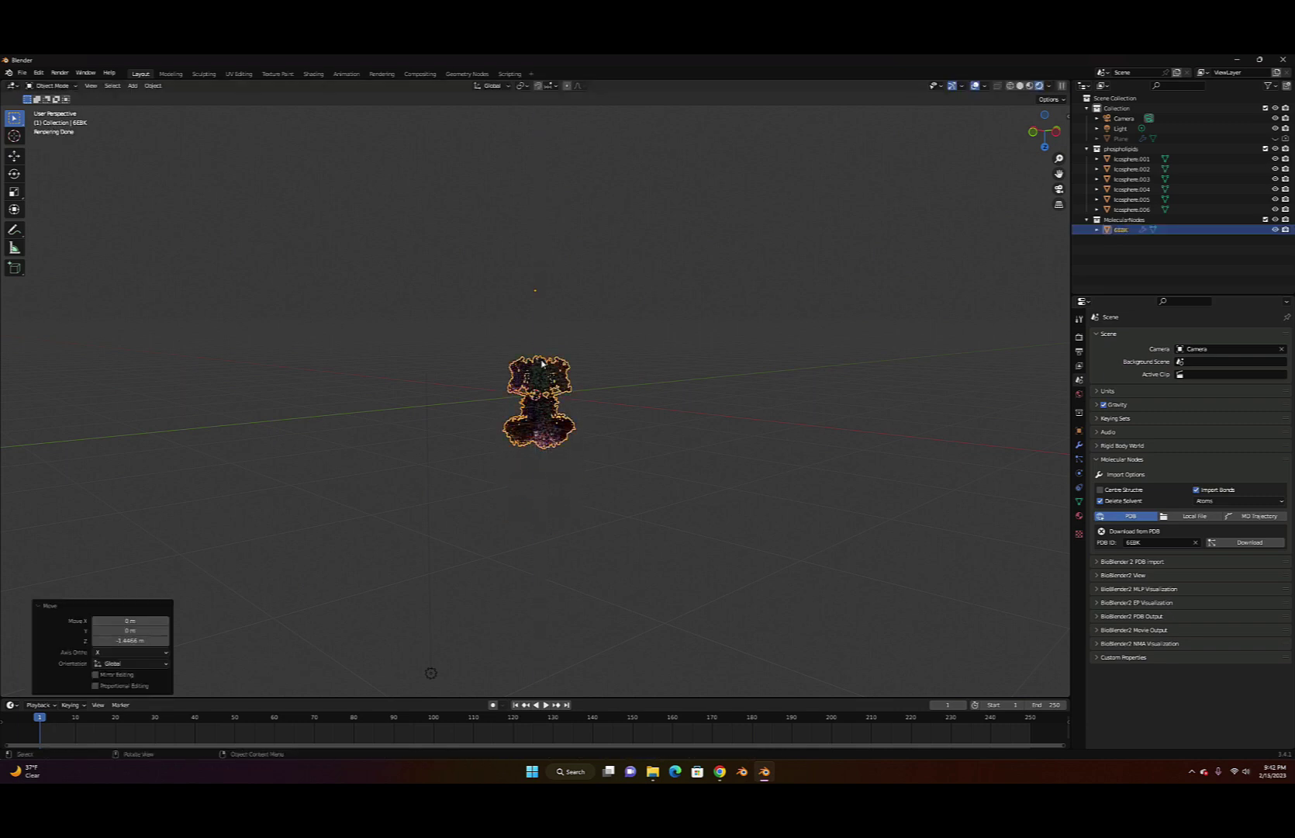
left_click(1275, 139)
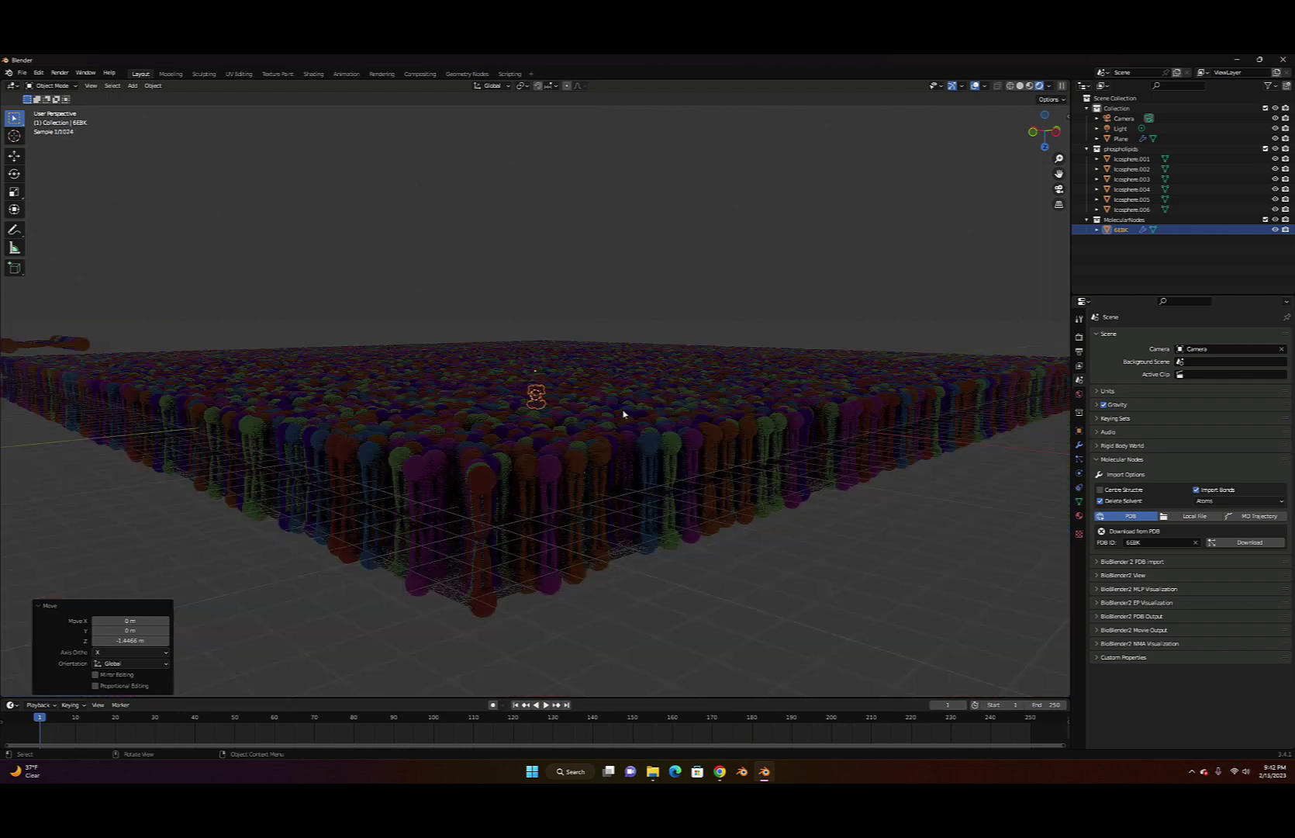
Scale the protein about fivefold and lower it along Z into the membrane
key("s")
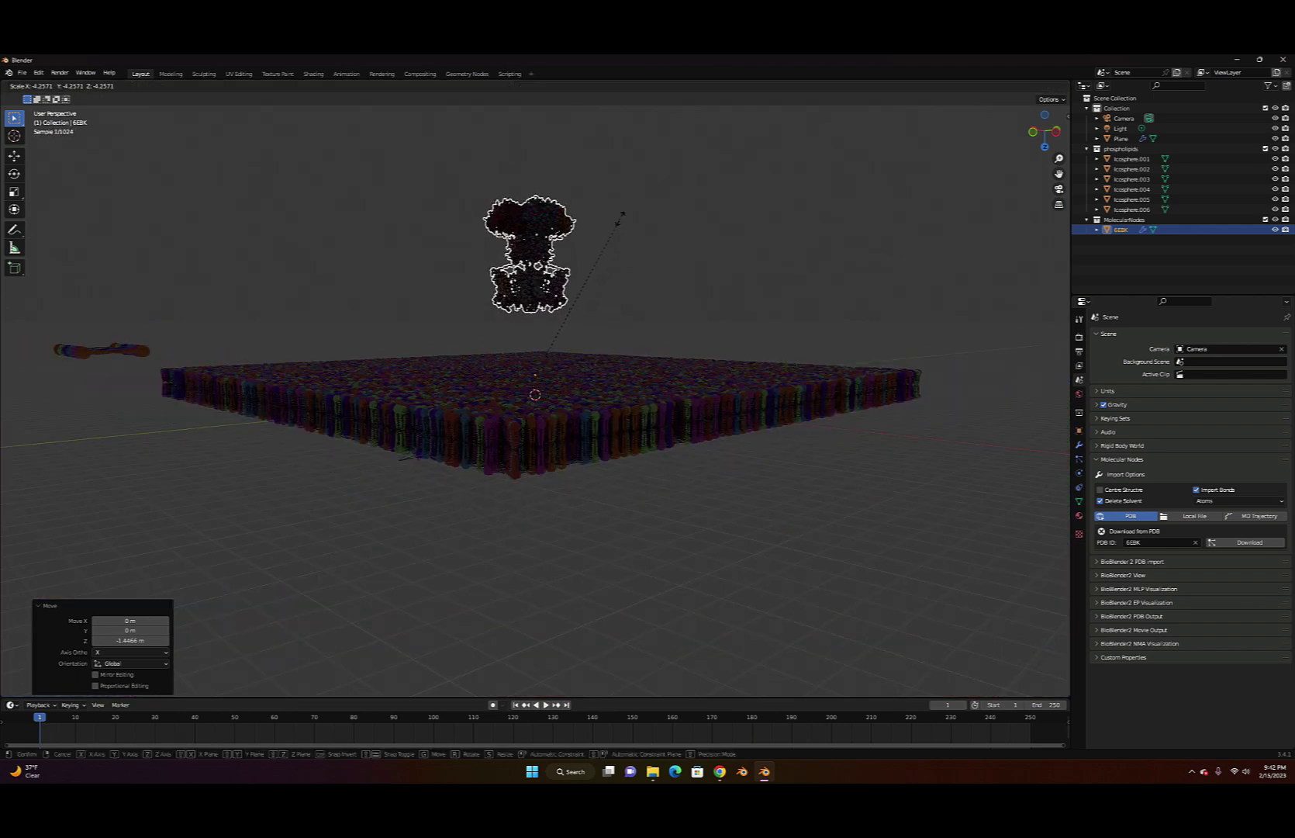
left_click(627, 194)
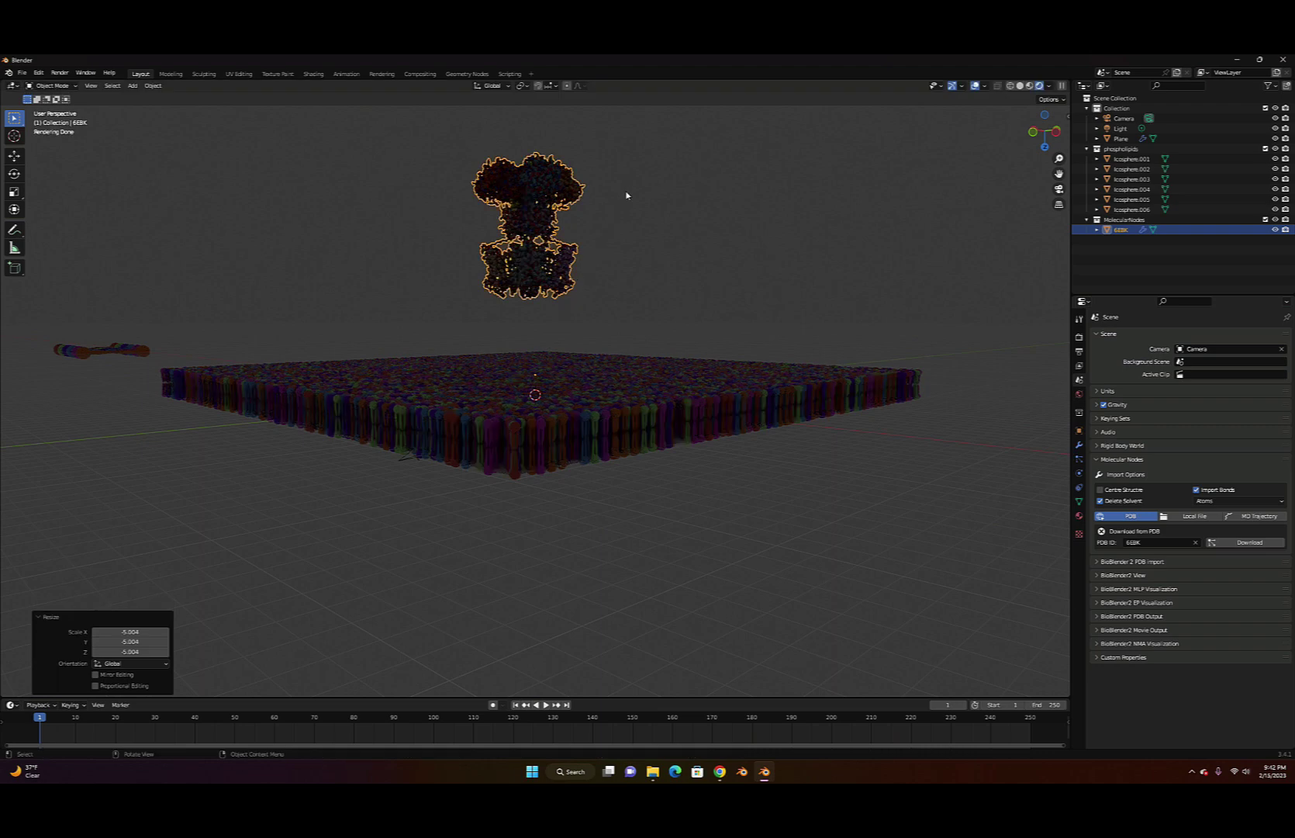
key("g")
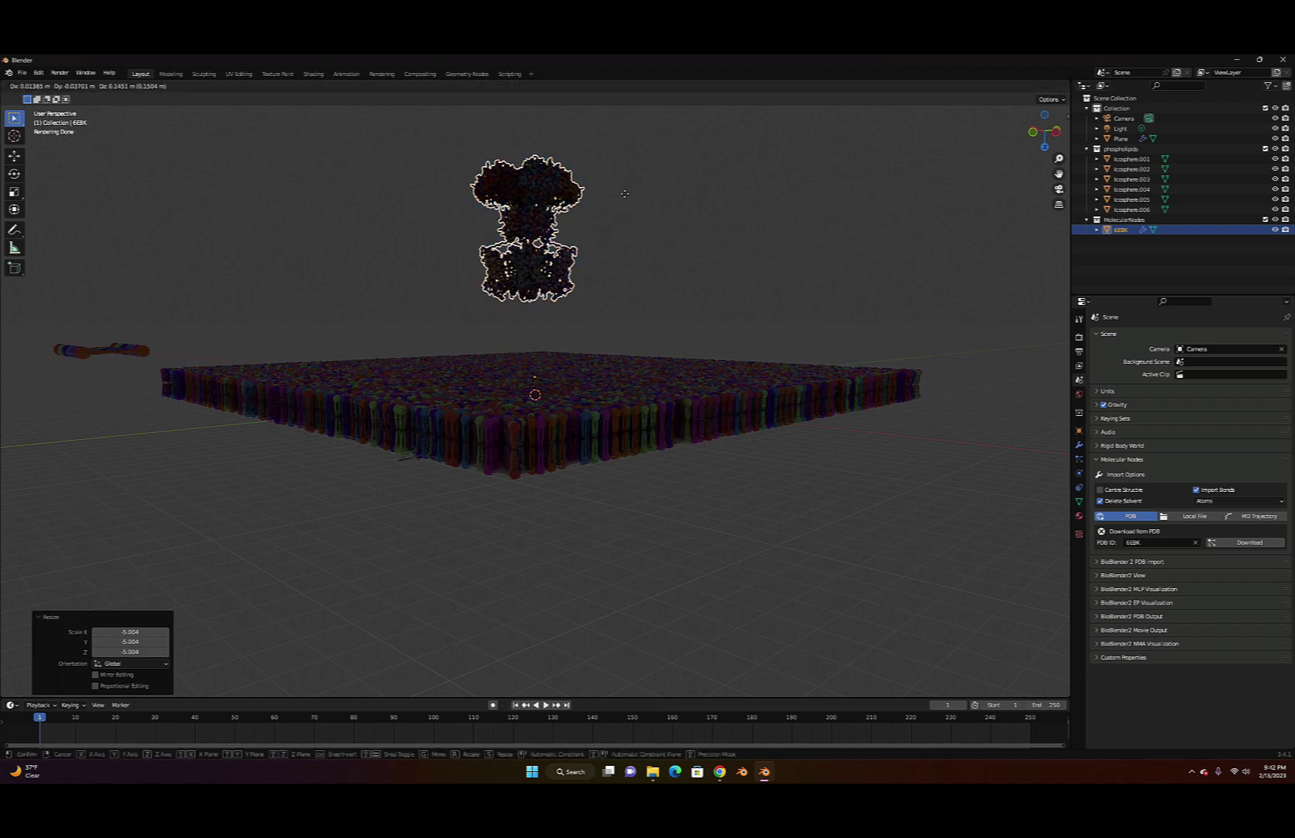
key("z")
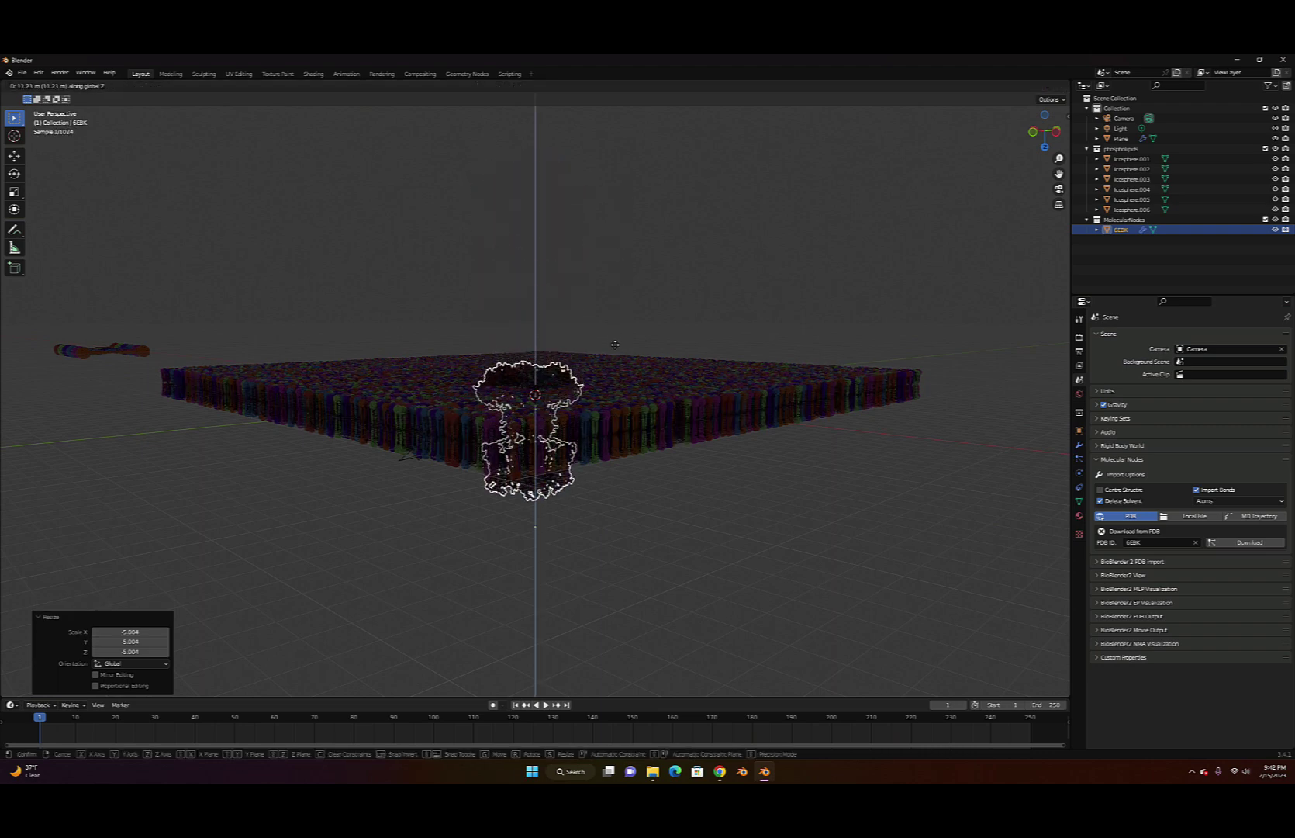
left_click(616, 345)
left_click(674, 506)
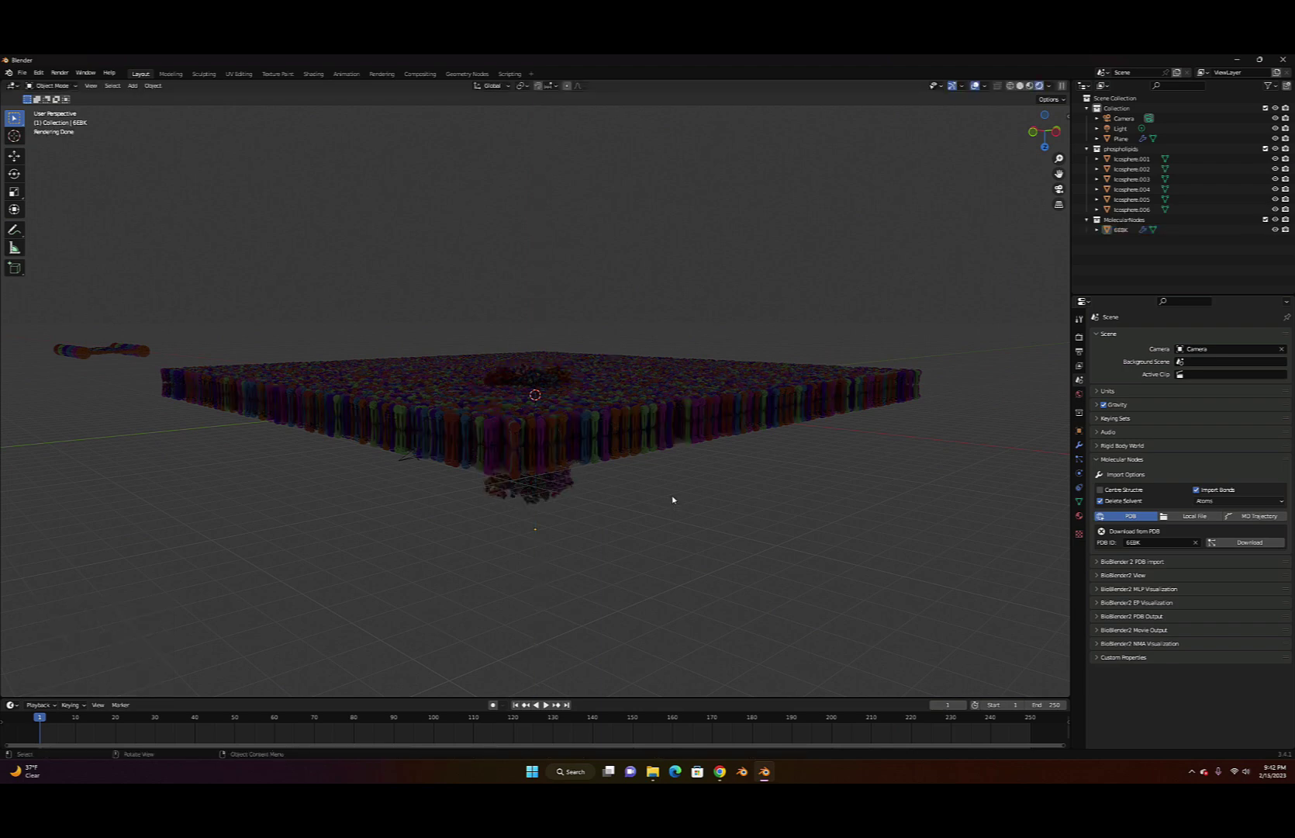
middle_click_drag(671, 487, 579, 492)
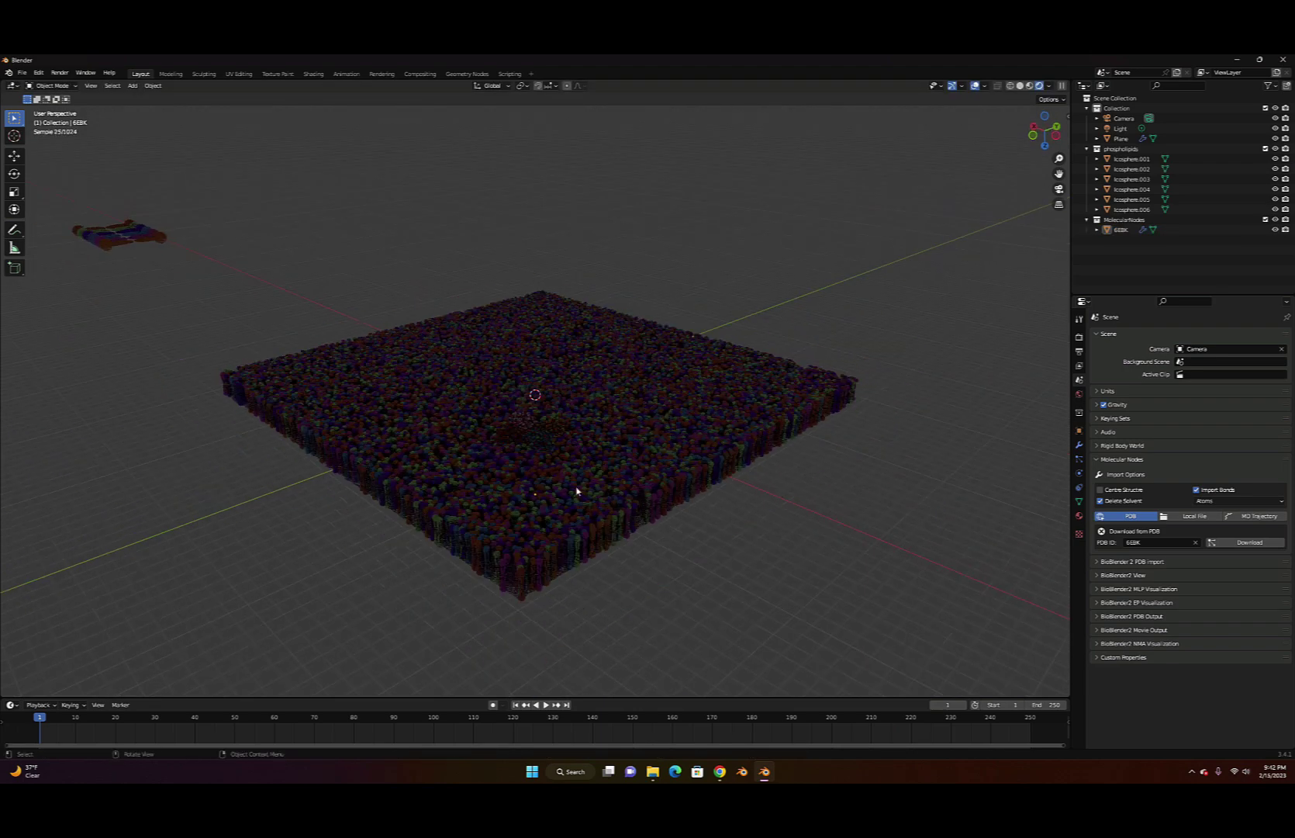
Slide 6EBK horizontally, excluding Z, to the membrane's front edge
left_click(531, 439)
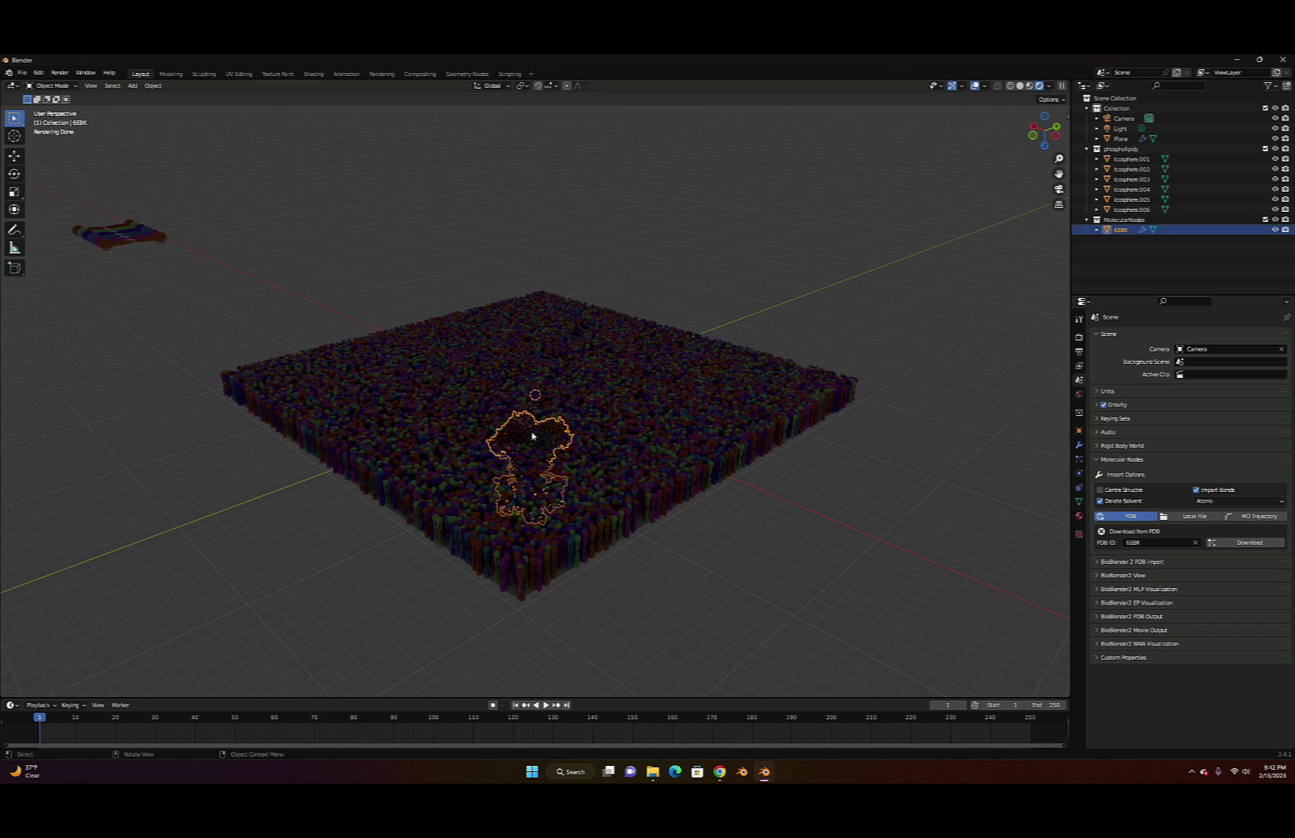
key("g")
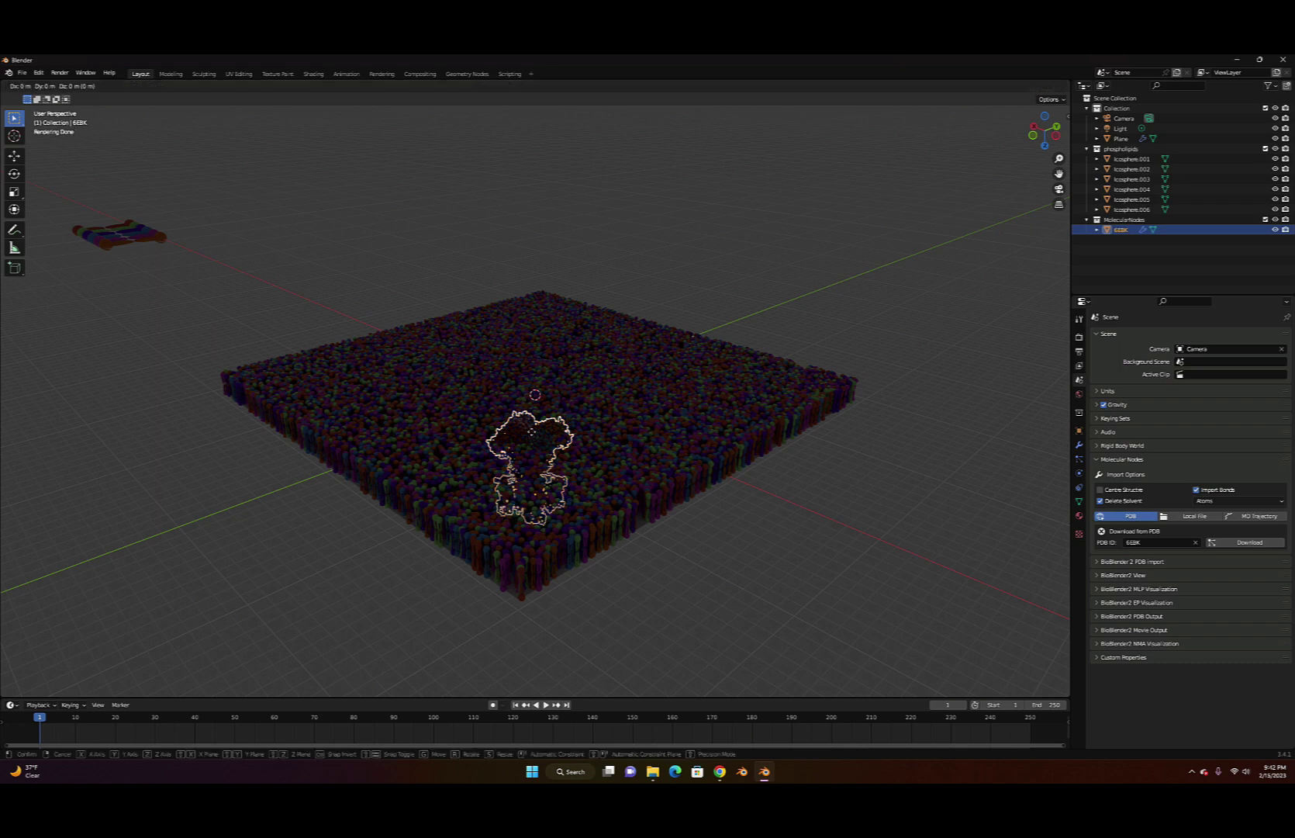
key("shift+z")
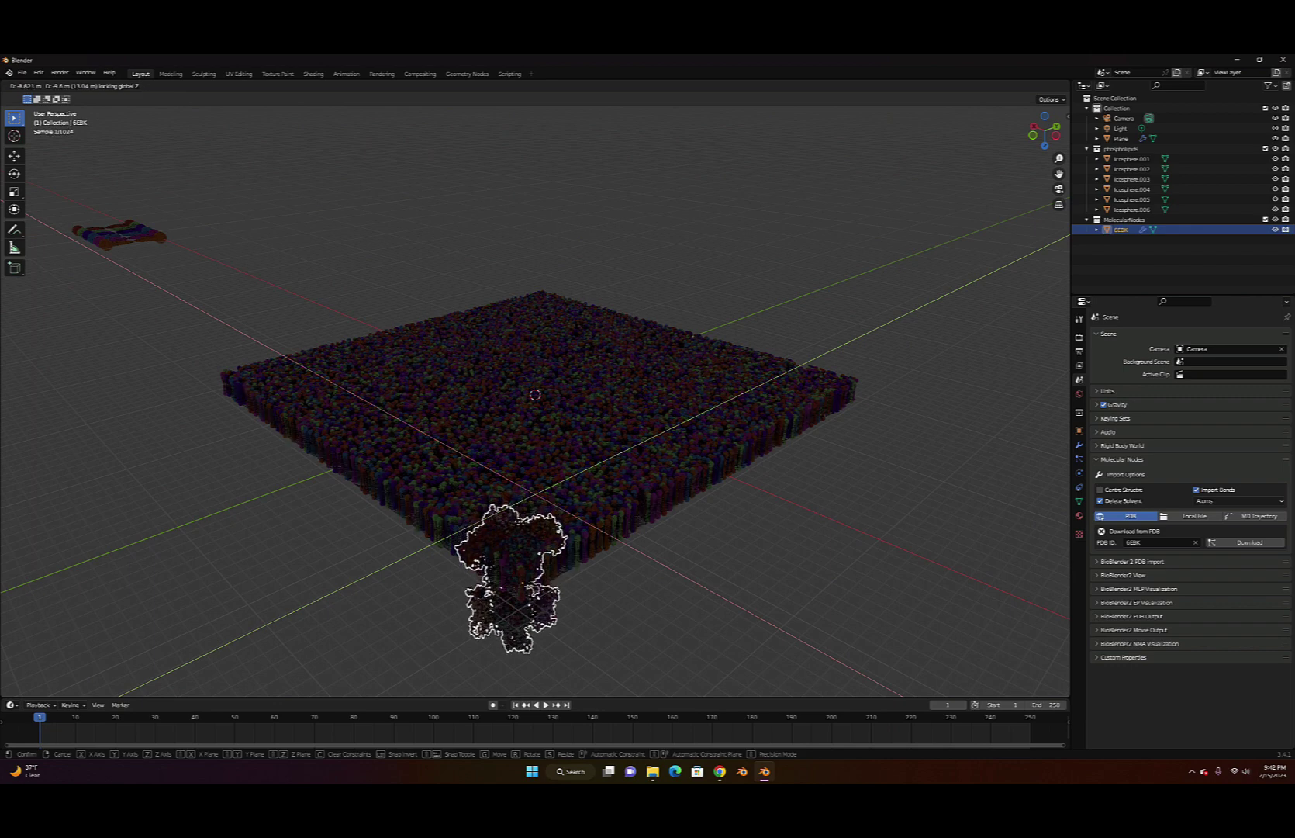
left_click(518, 525)
scroll(641, 568, "down", 3)
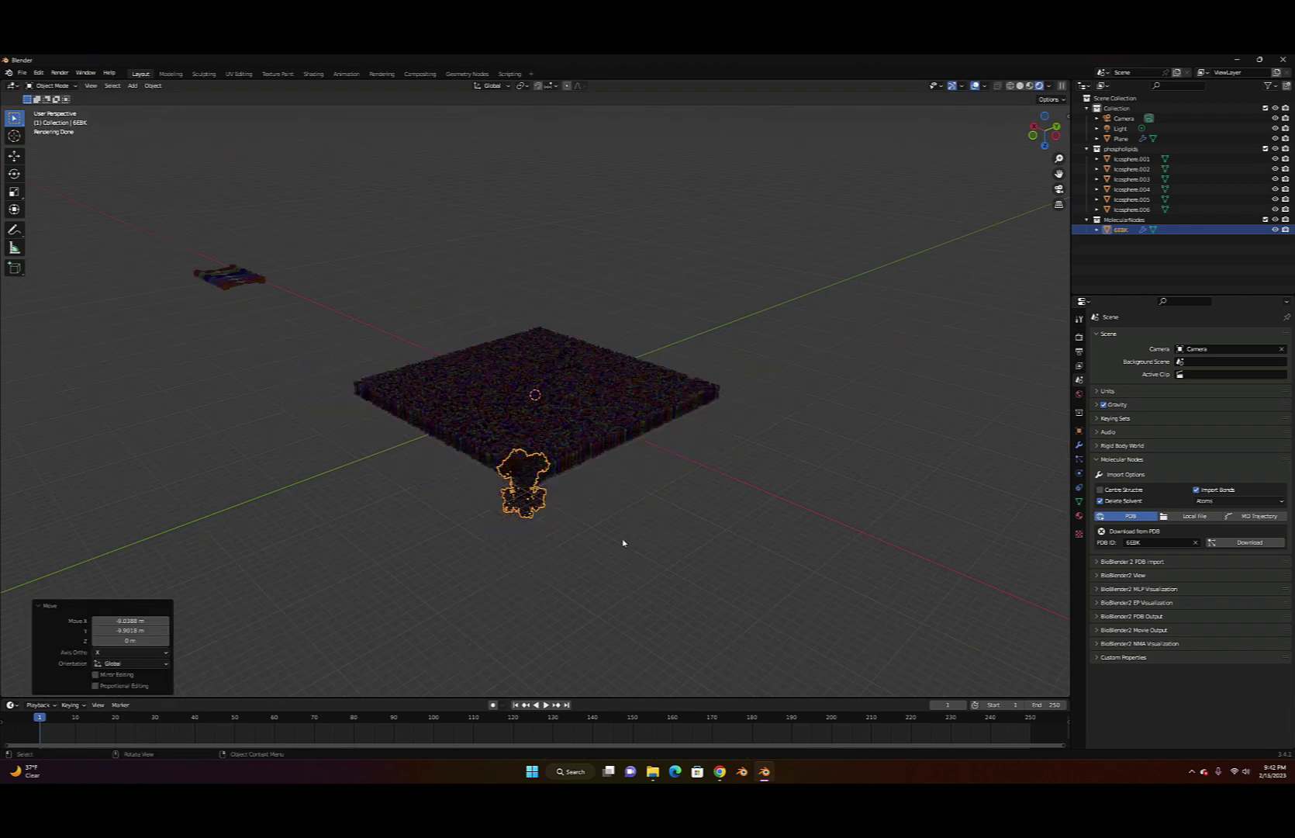
left_click(583, 532)
scroll(582, 529, "up", 3)
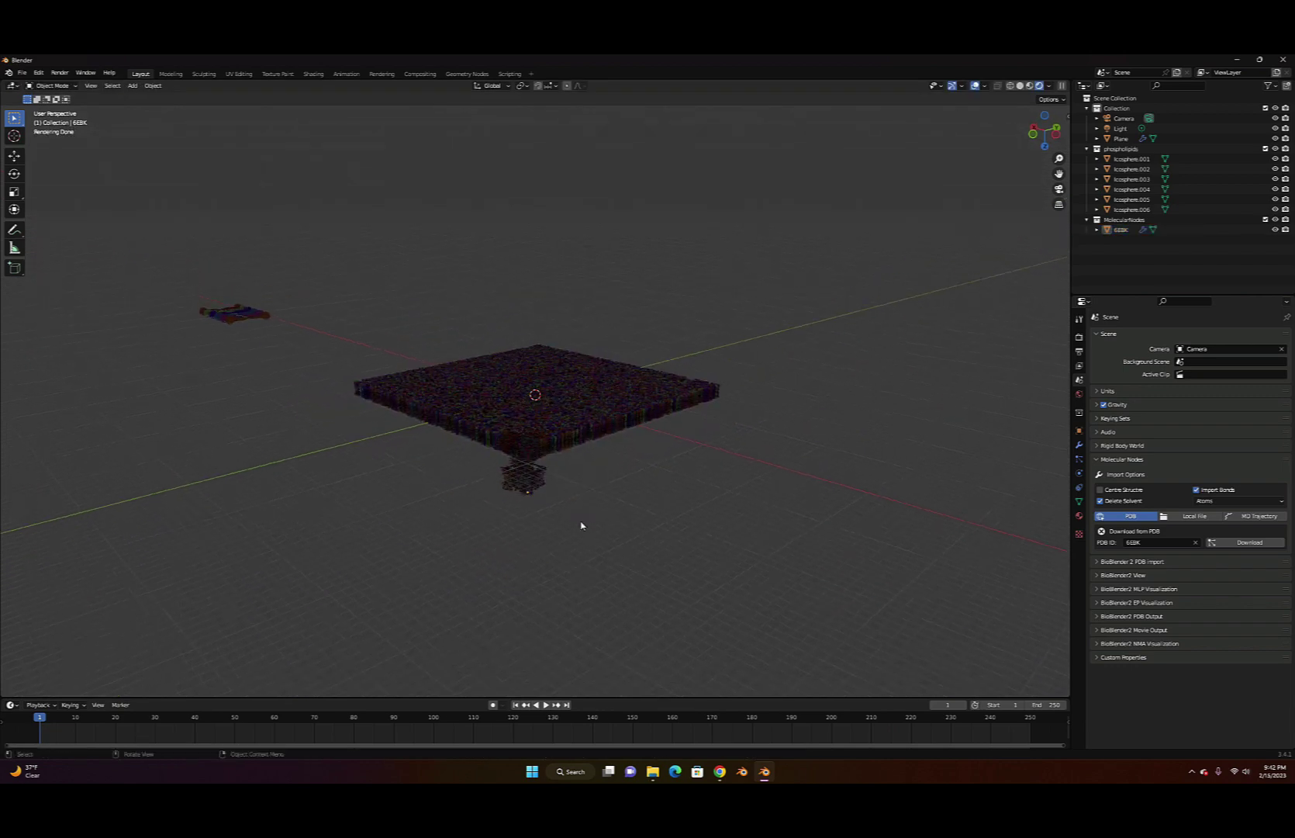
Raise the protein along Z so it spans the membrane, lower half protruding beneath
left_click(520, 529)
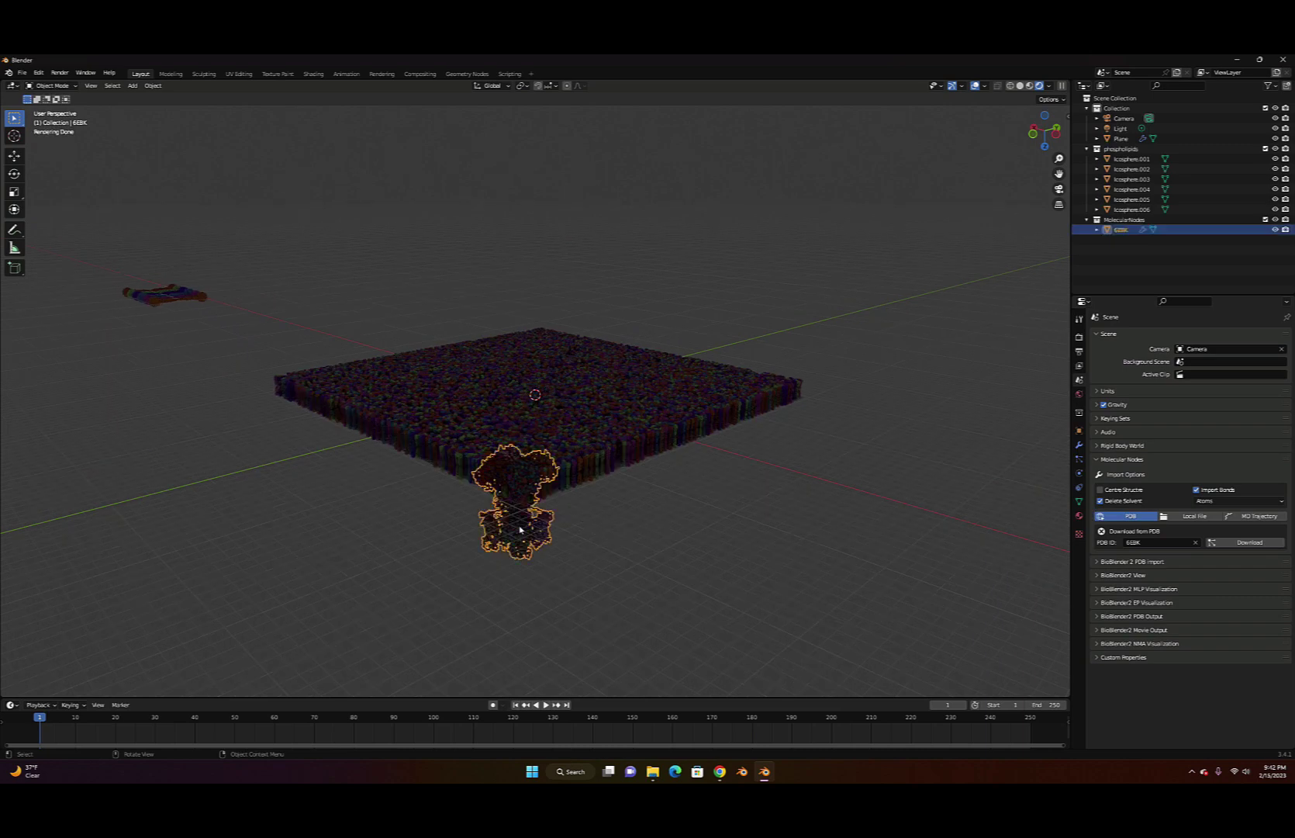
key("g")
key("z")
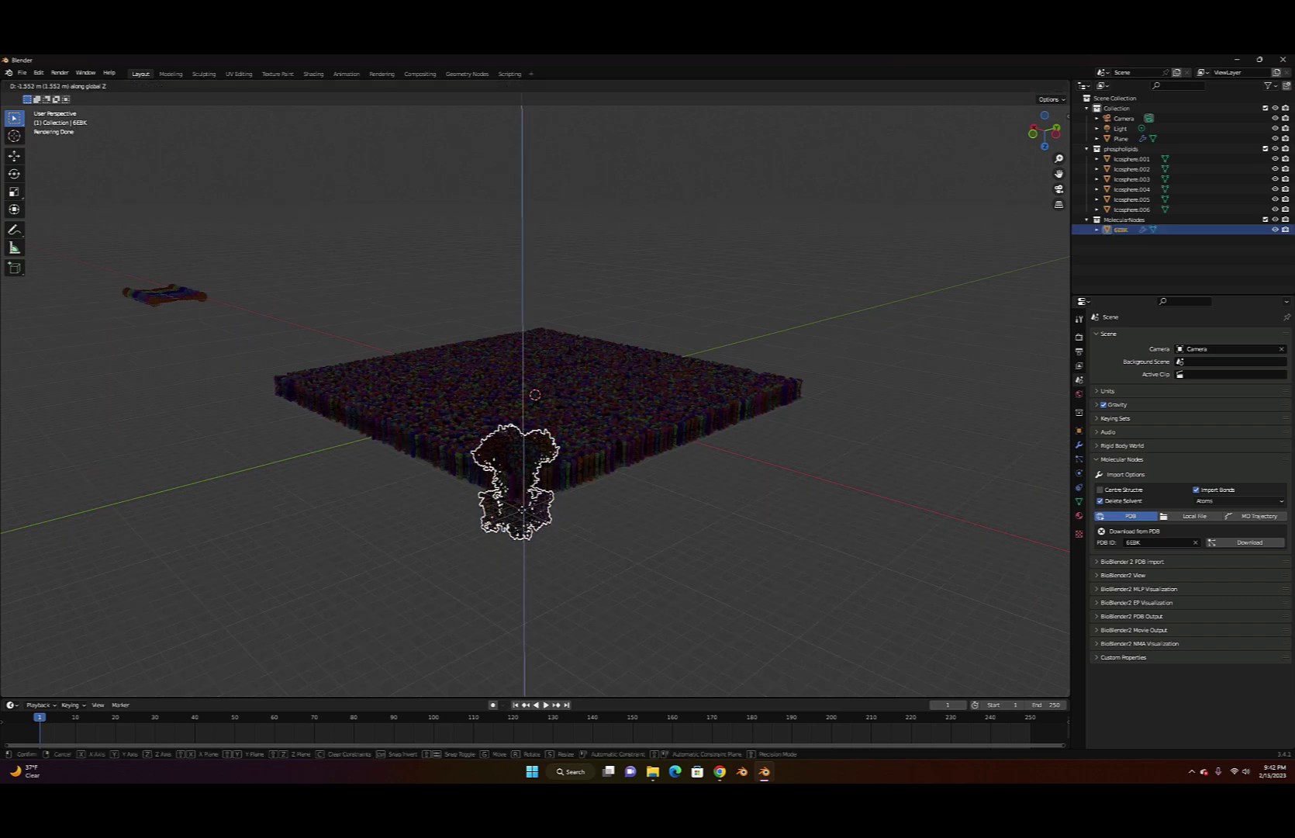
left_click(545, 512)
left_click(586, 519)
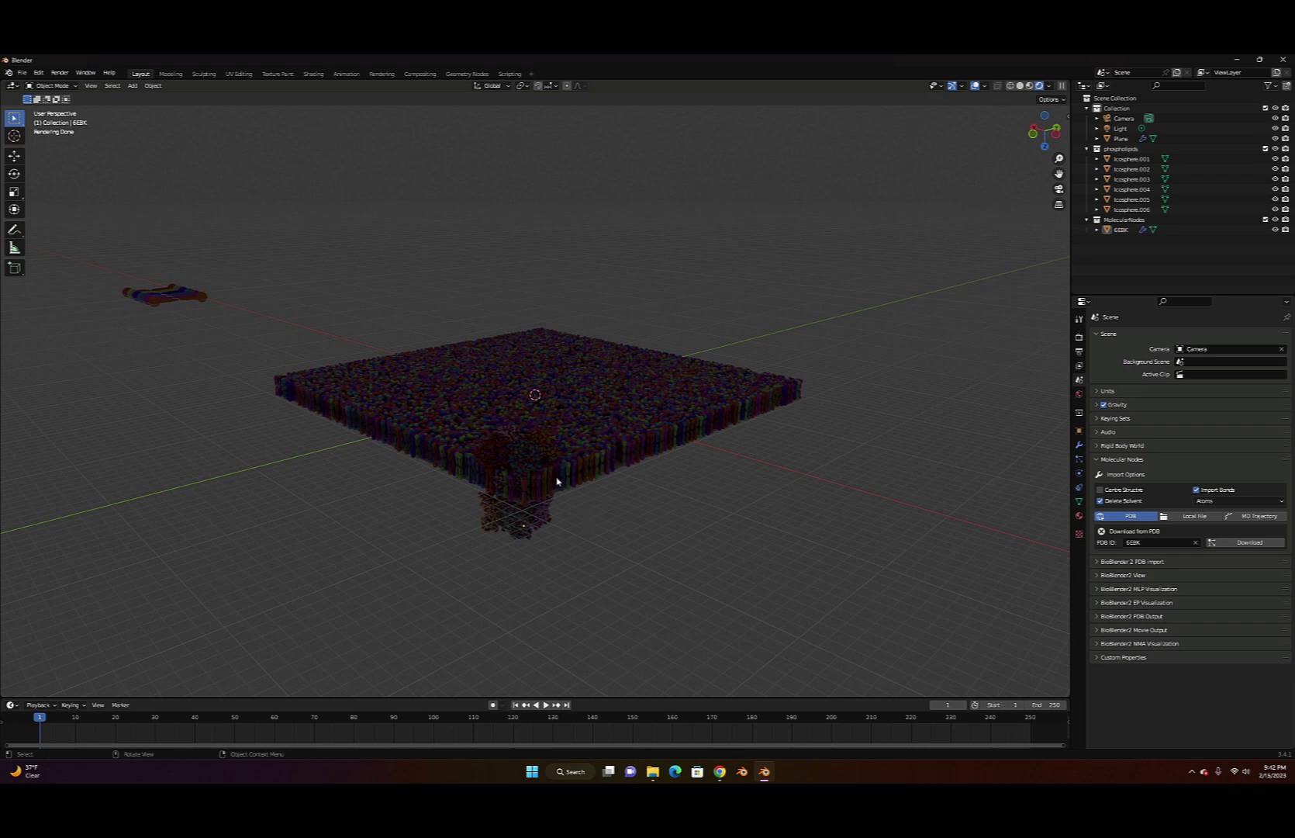
scroll(556, 481, "up", 2)
scroll(556, 482, "up", 3)
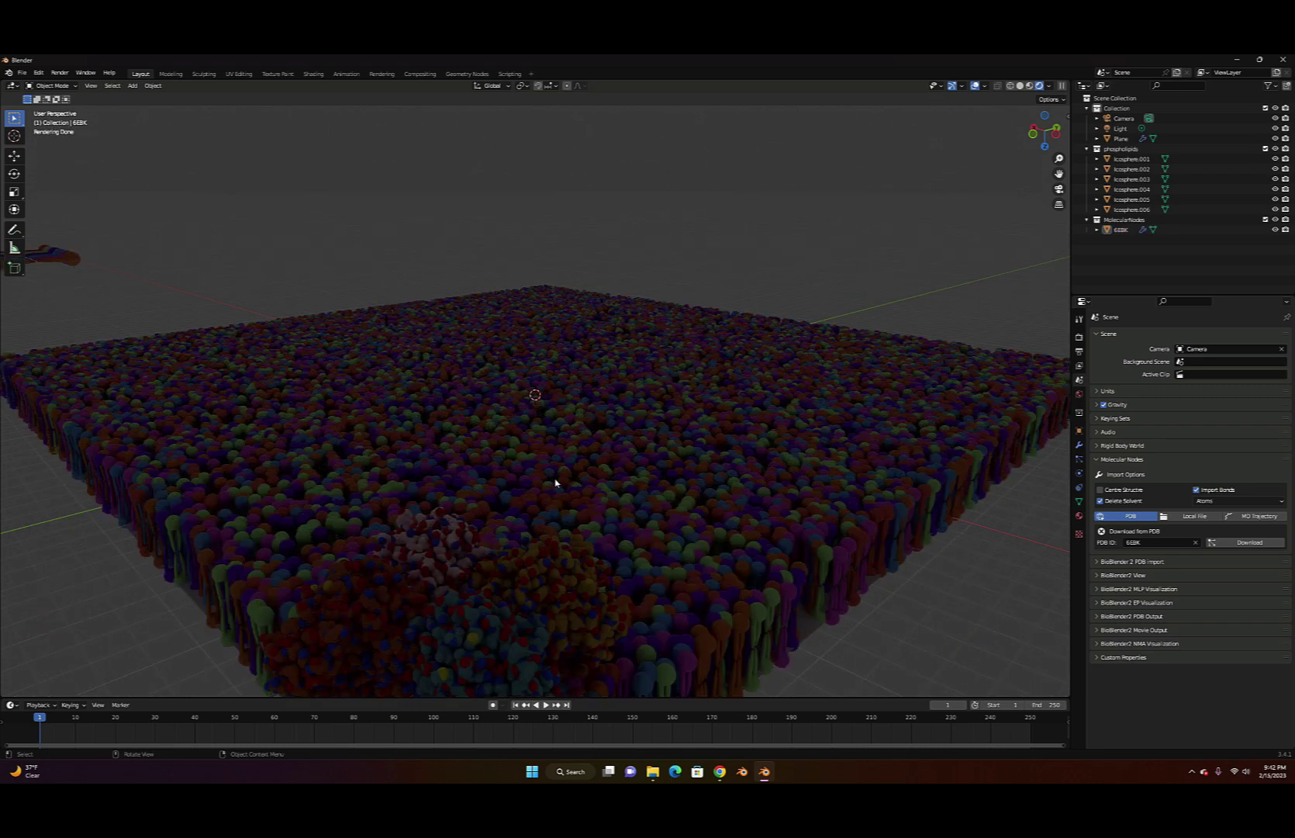
scroll(555, 482, "down", 4)
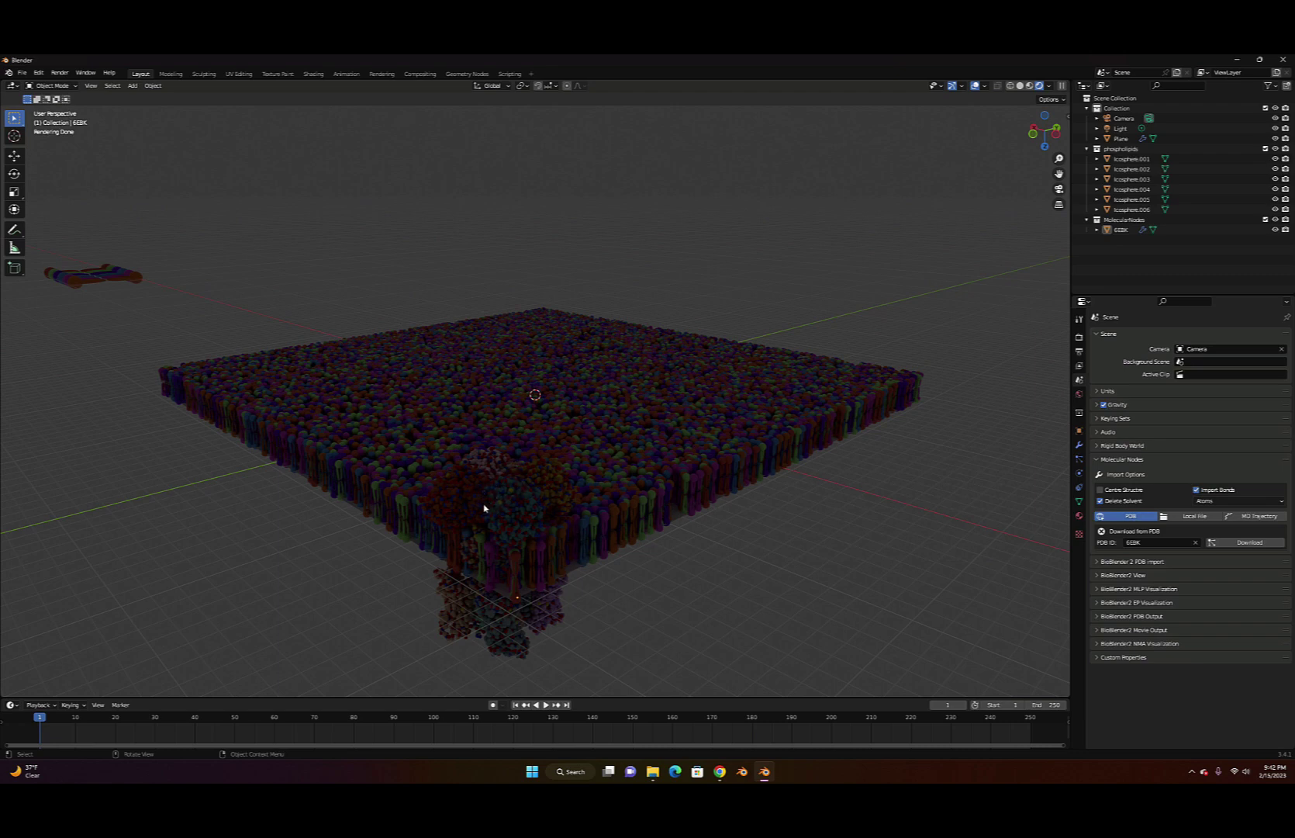
Select the Plane, zoom out and orbit, then pick the Icosphere.005 lipid molecule
left_click(646, 499)
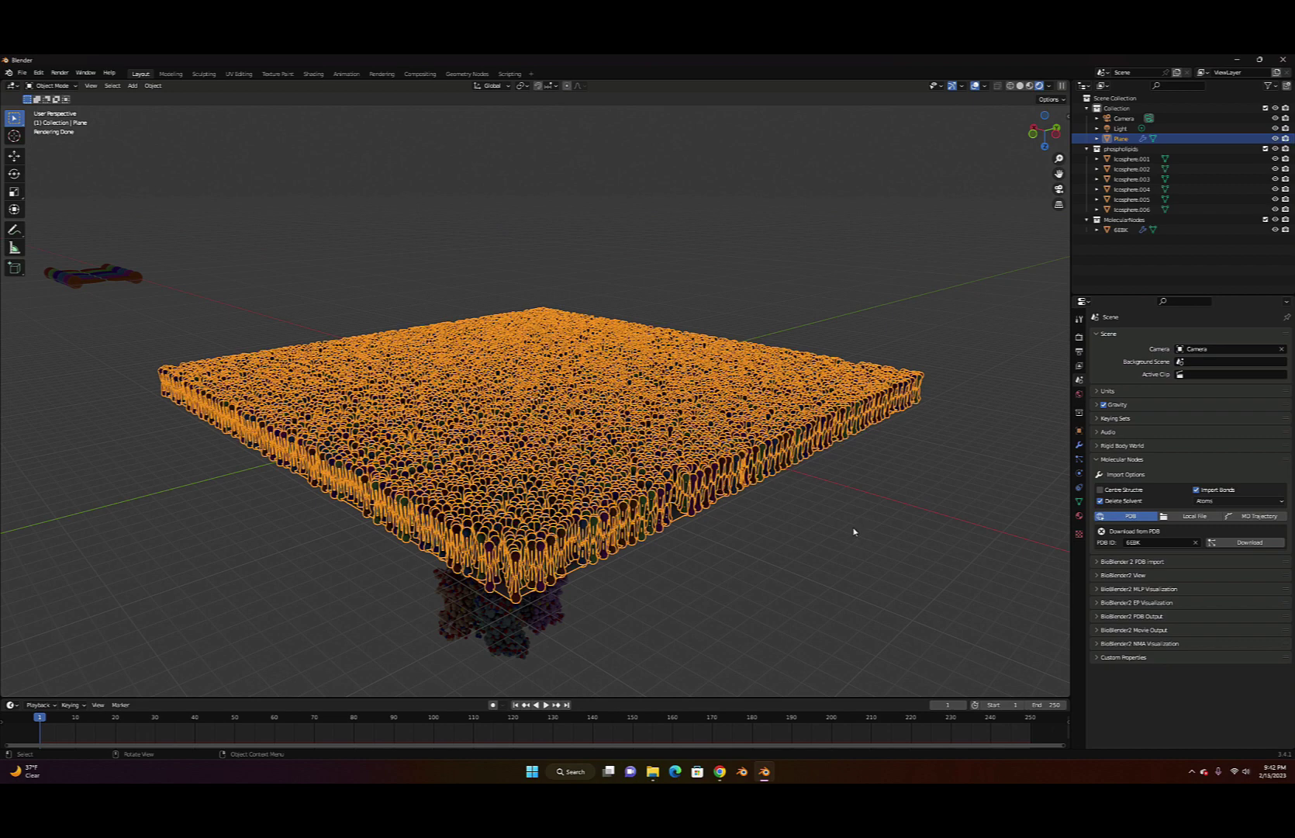
scroll(853, 531, "down", 4)
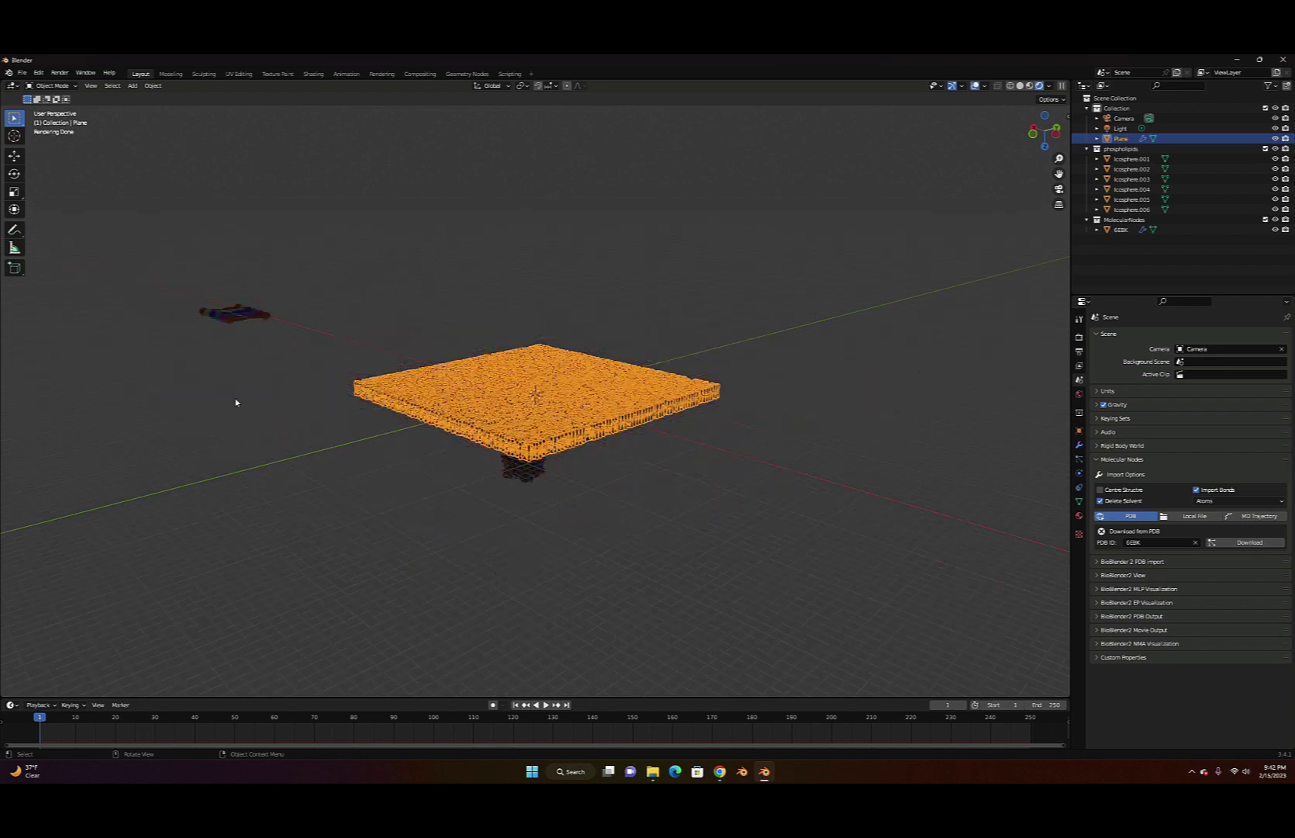
middle_click_drag(236, 402, 99, 373)
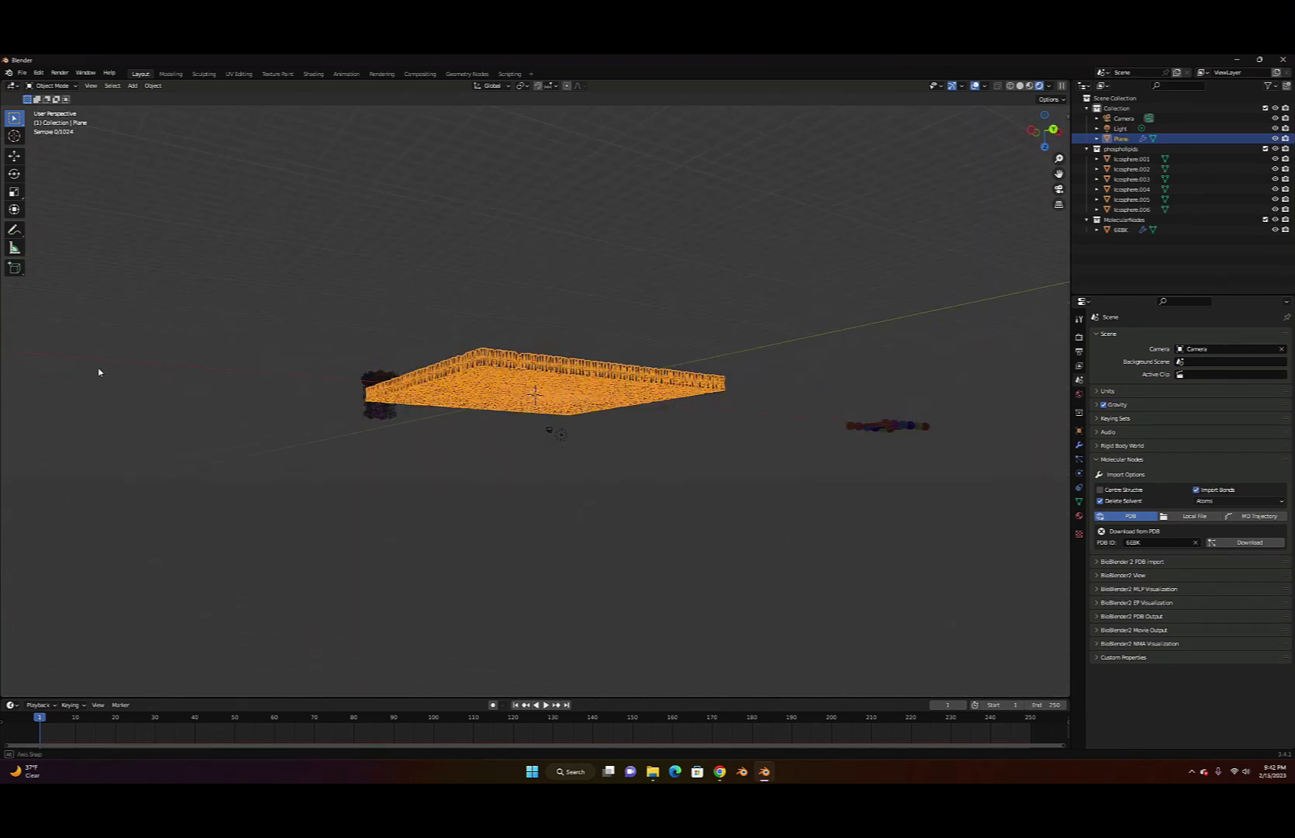
middle_click_drag(906, 474, 839, 506)
scroll(854, 496, "down", 4)
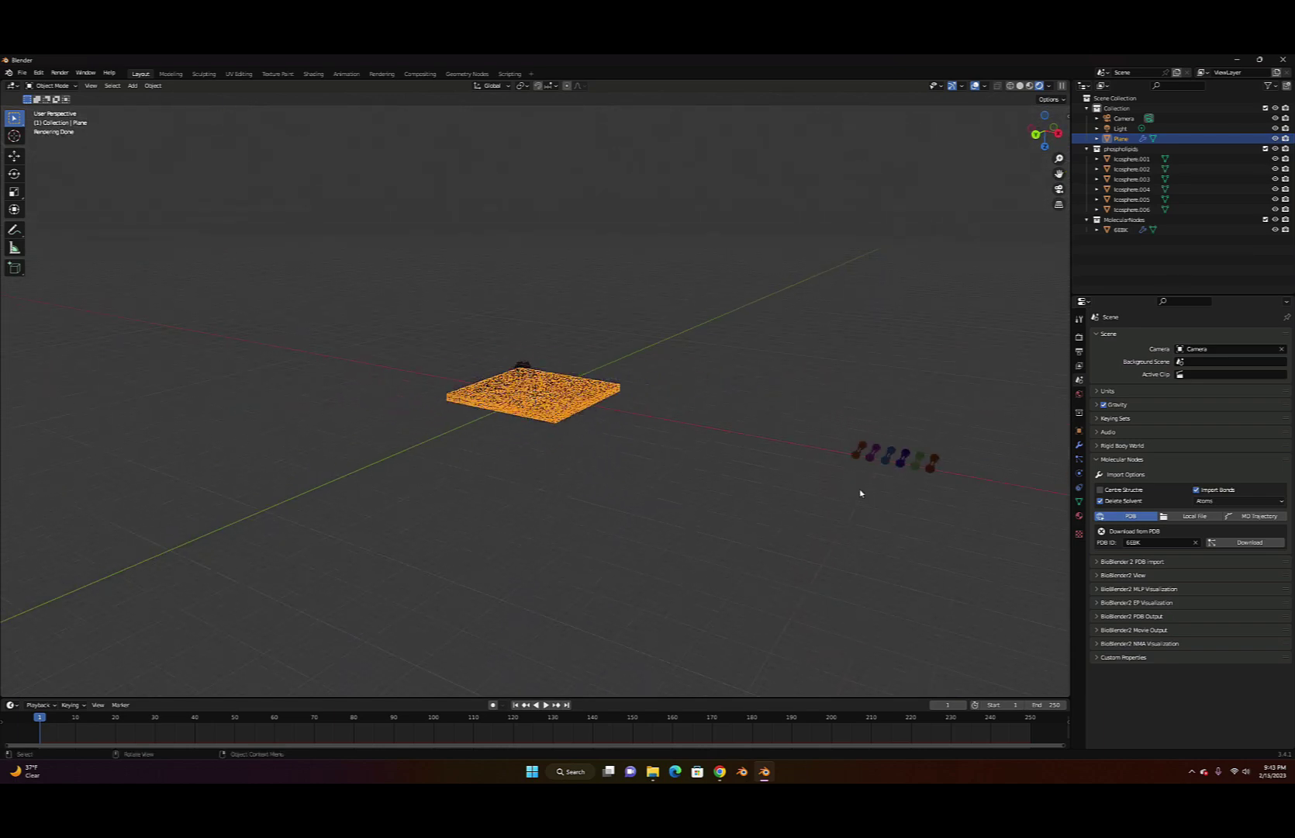
left_click(917, 463)
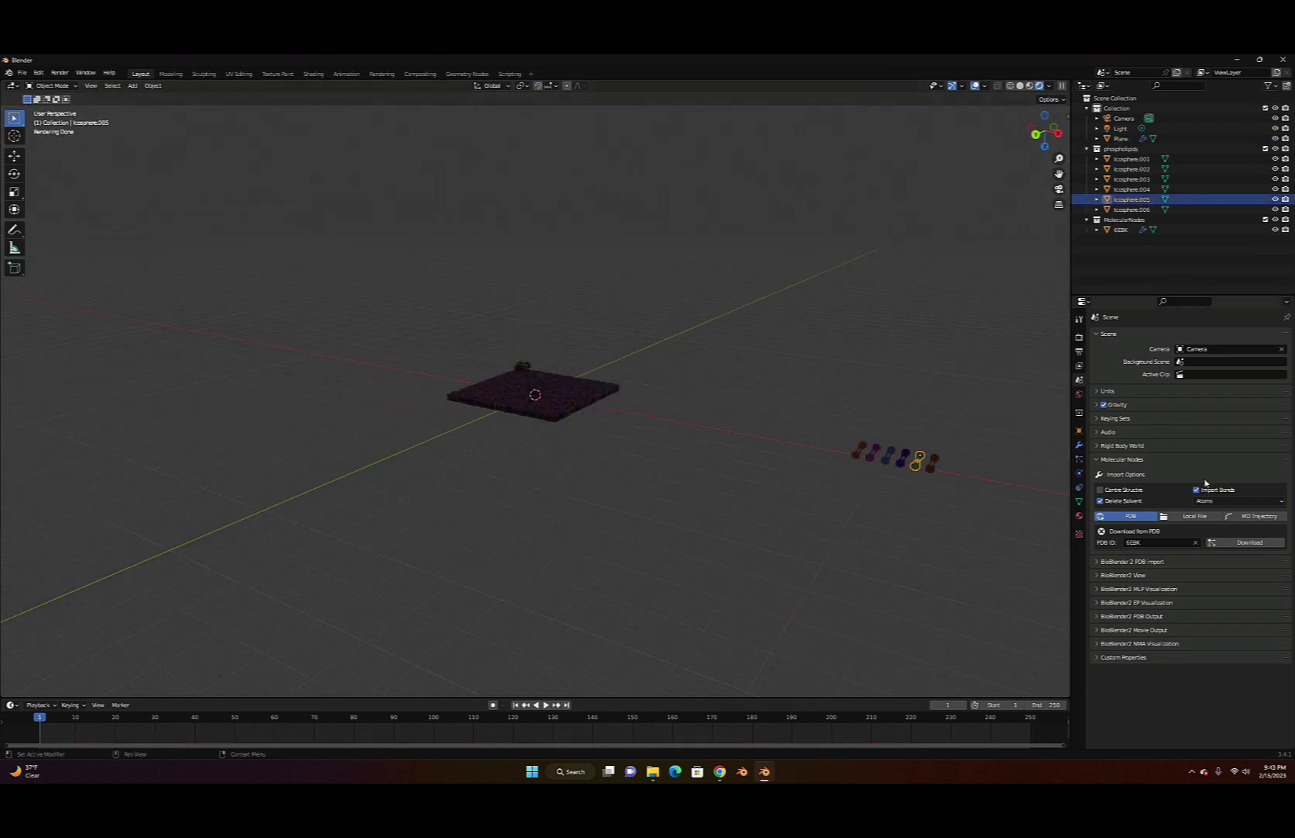
Set Icosphere.005's Material.005 base colour to pink, then deselect it
left_click(1079, 516)
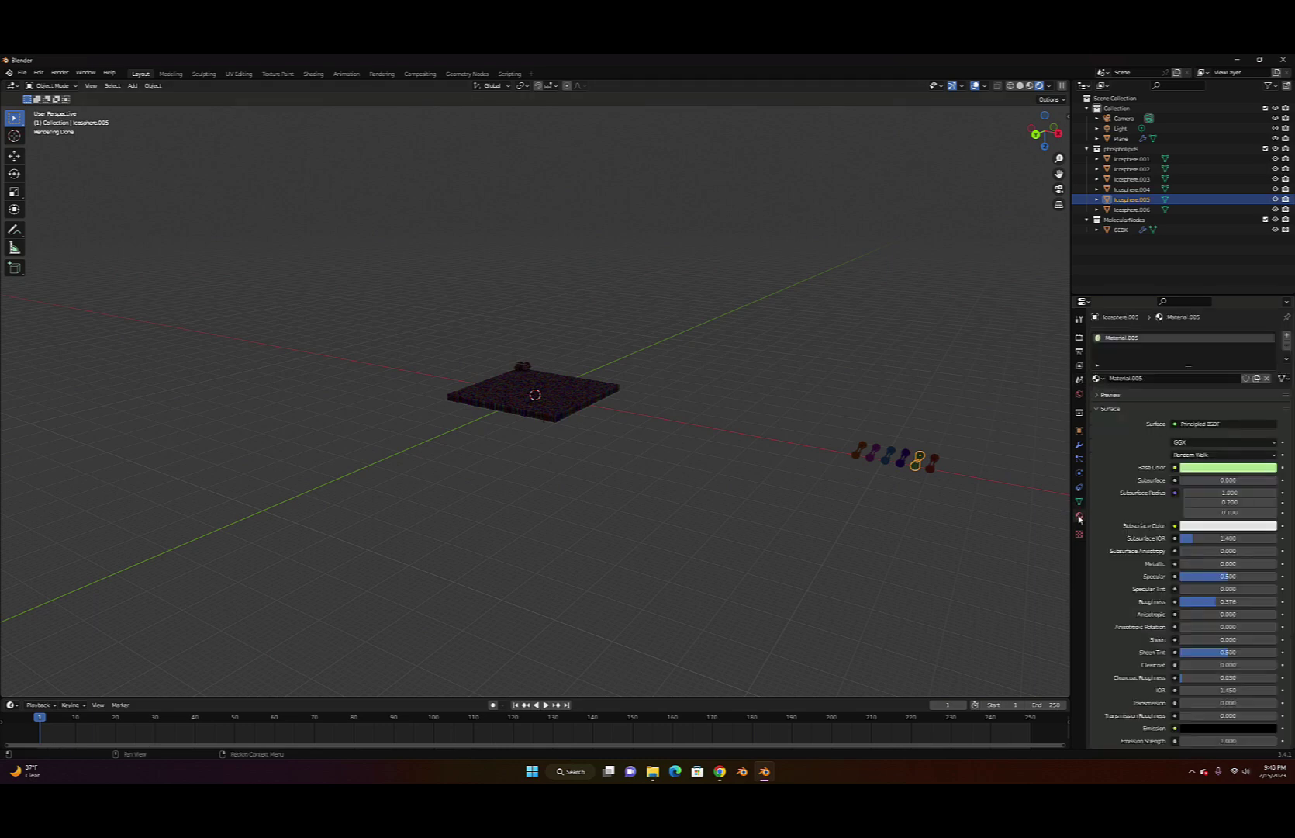
left_click(1236, 467)
left_click(1239, 374)
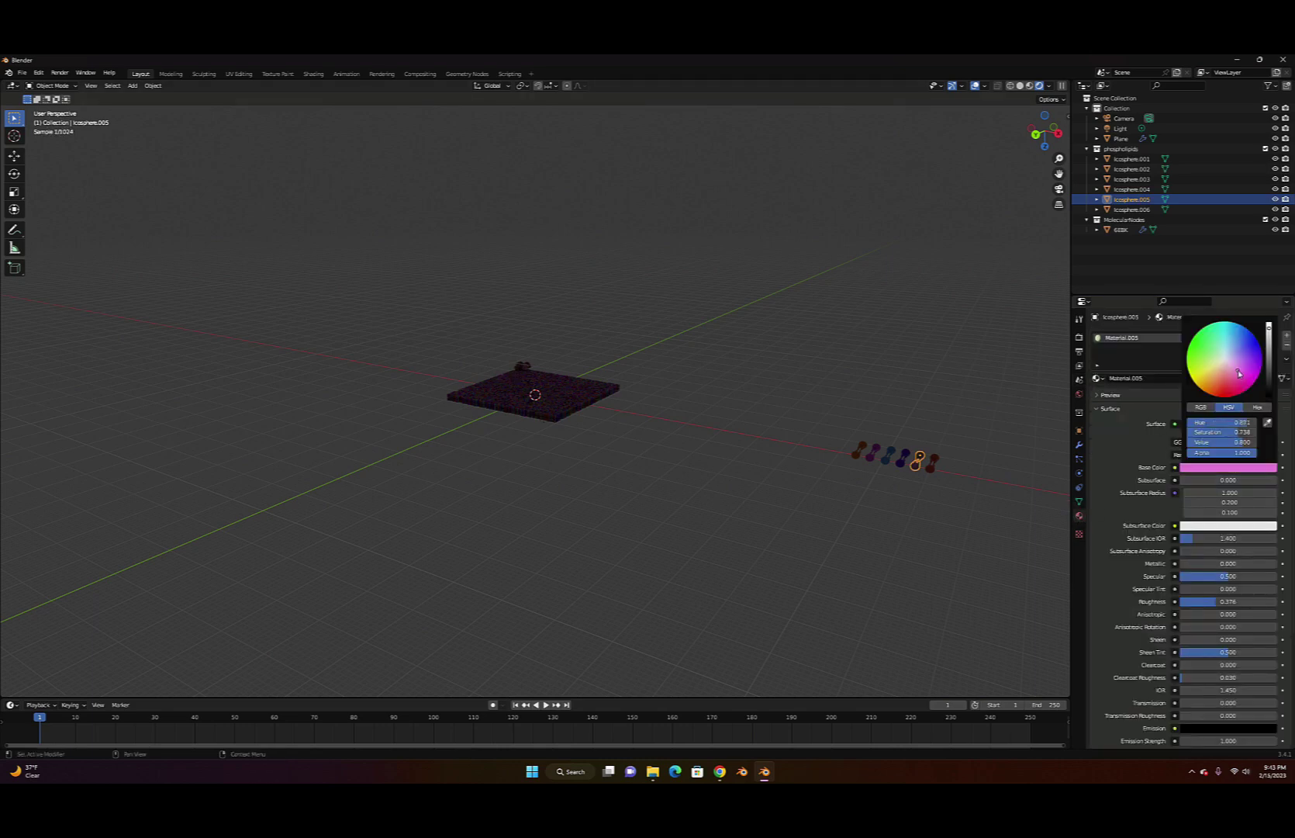
left_click(910, 487)
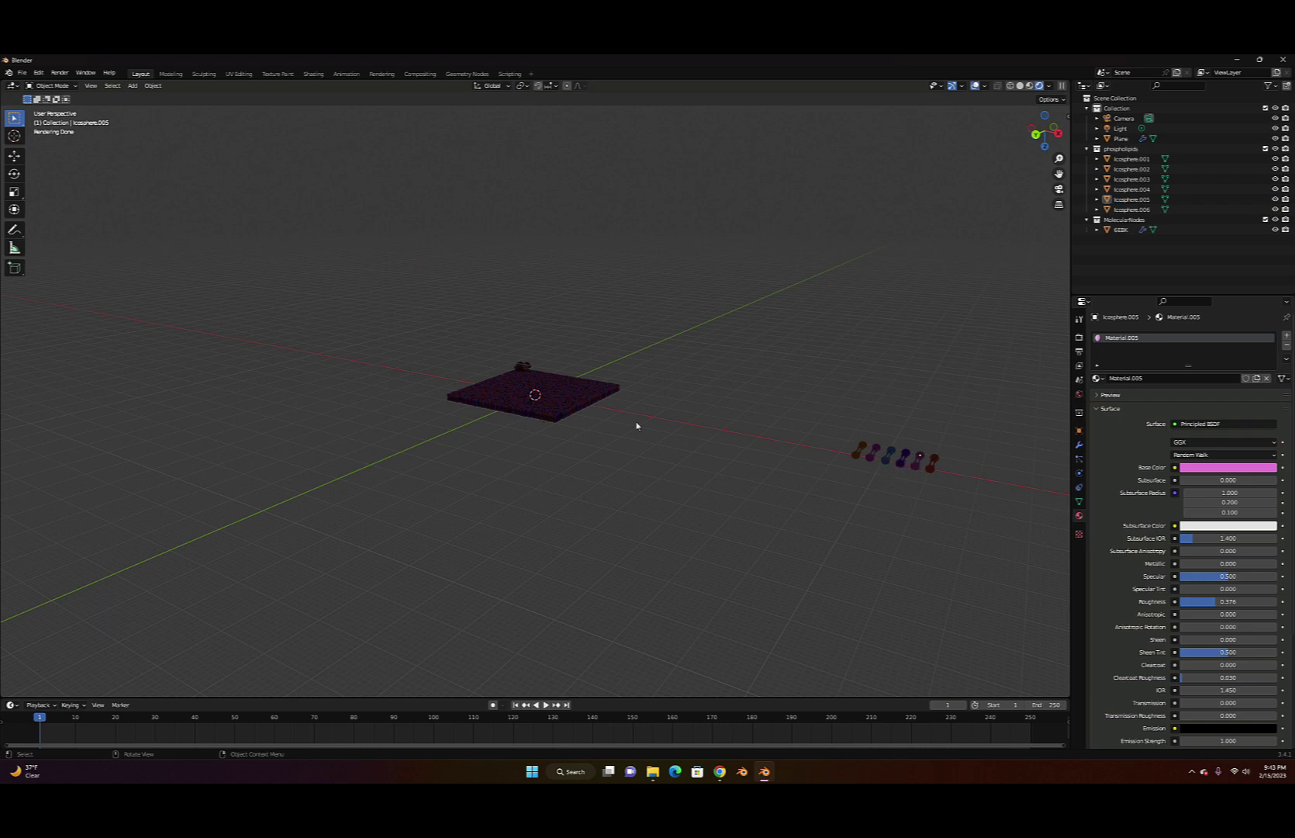
Orbit and zoom until the lipid template row is close, membrane edge-on behind
middle_click_drag(573, 413, 696, 450)
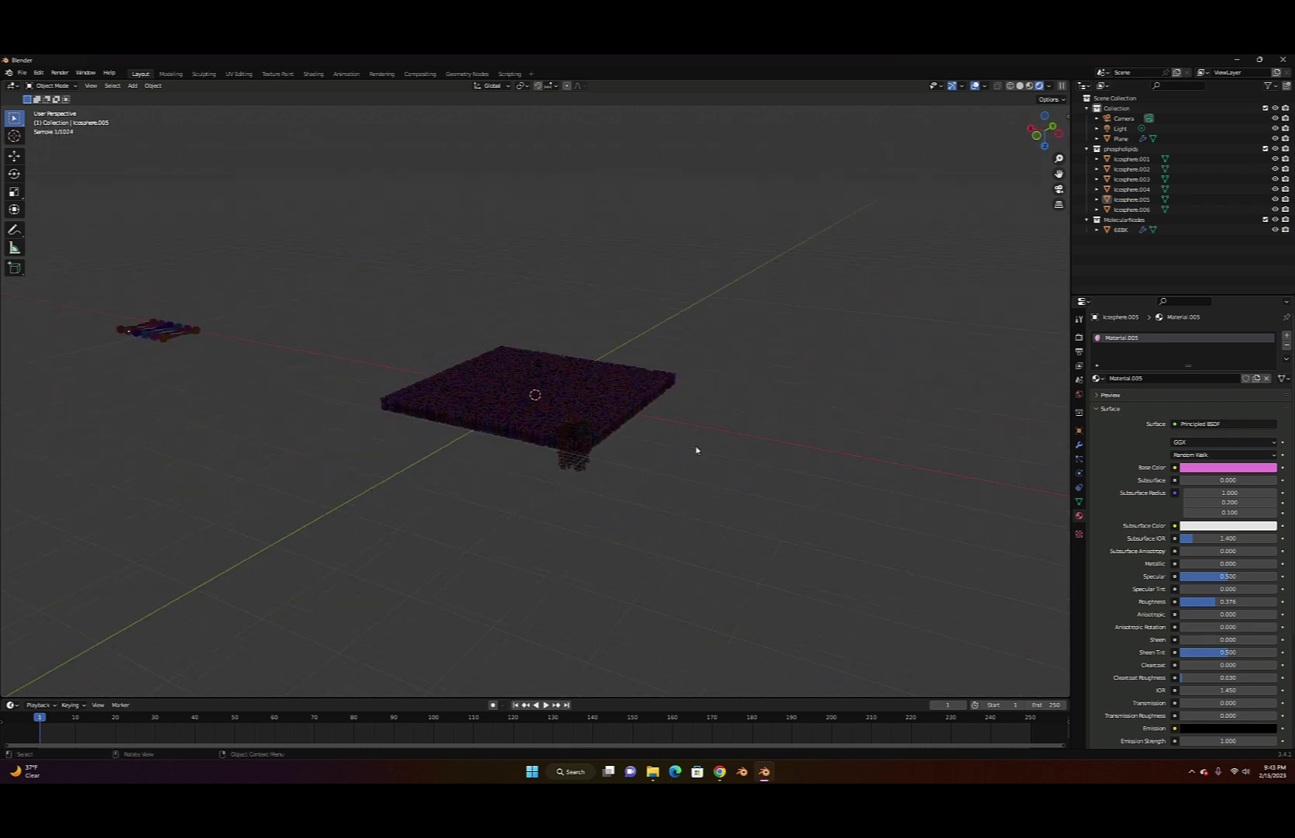
scroll(589, 442, "up", 5)
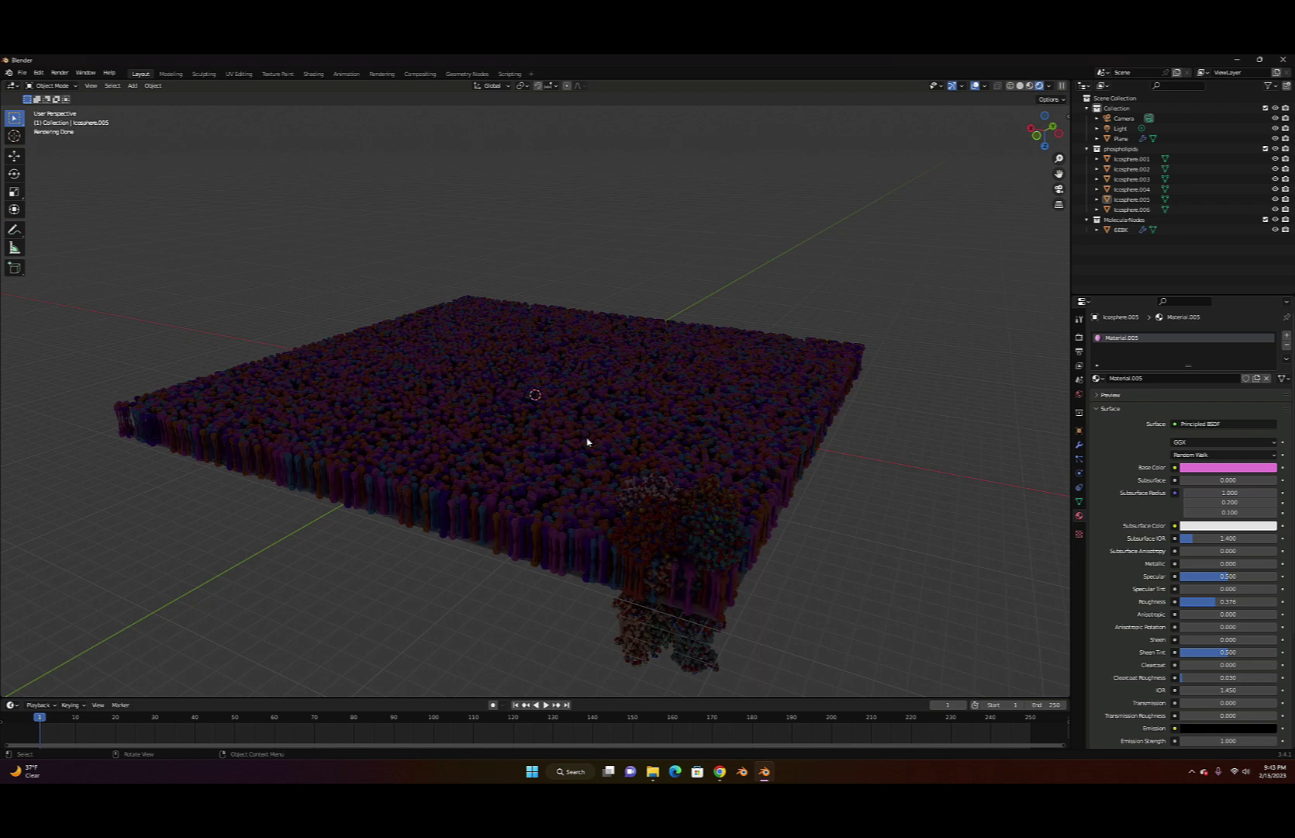
scroll(587, 442, "down", 2)
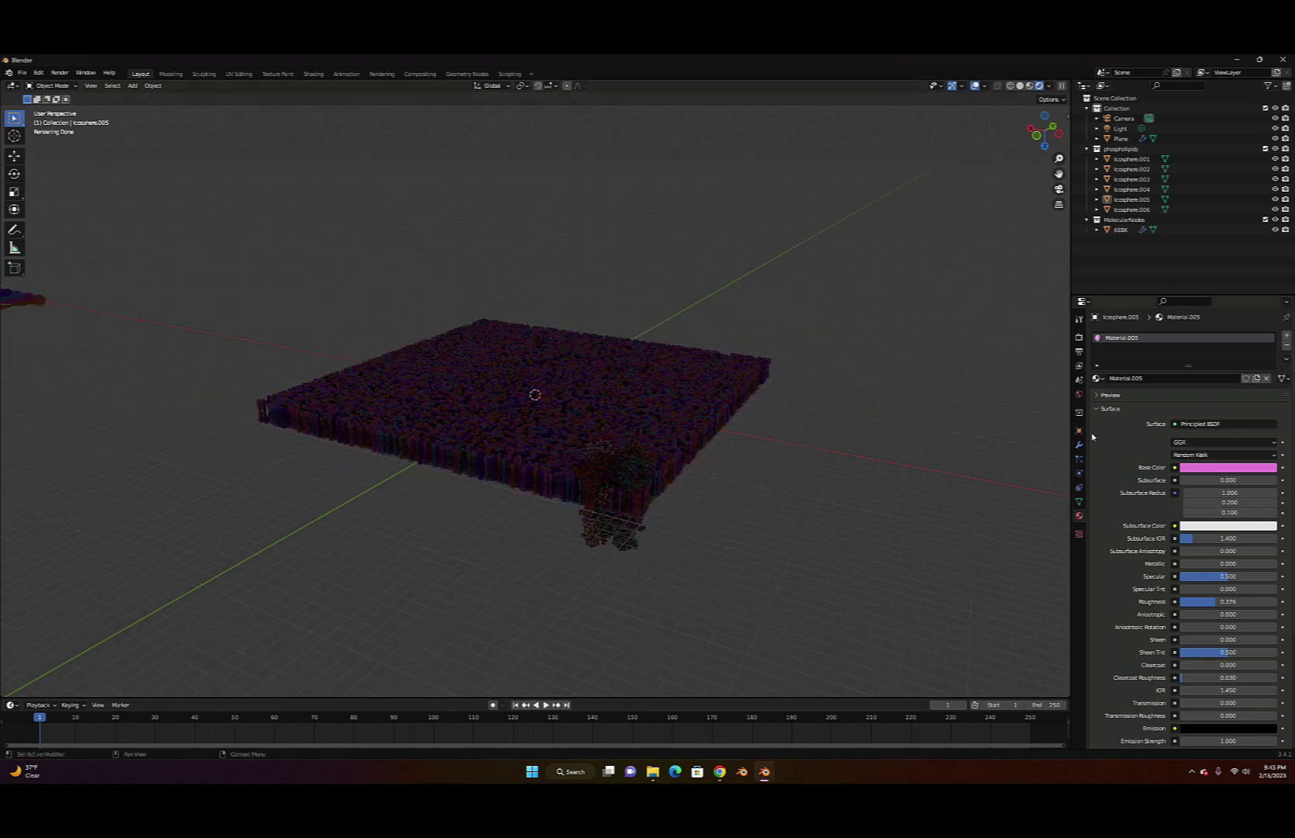
middle_click_drag(186, 409, 482, 418)
scroll(834, 388, "down", 5)
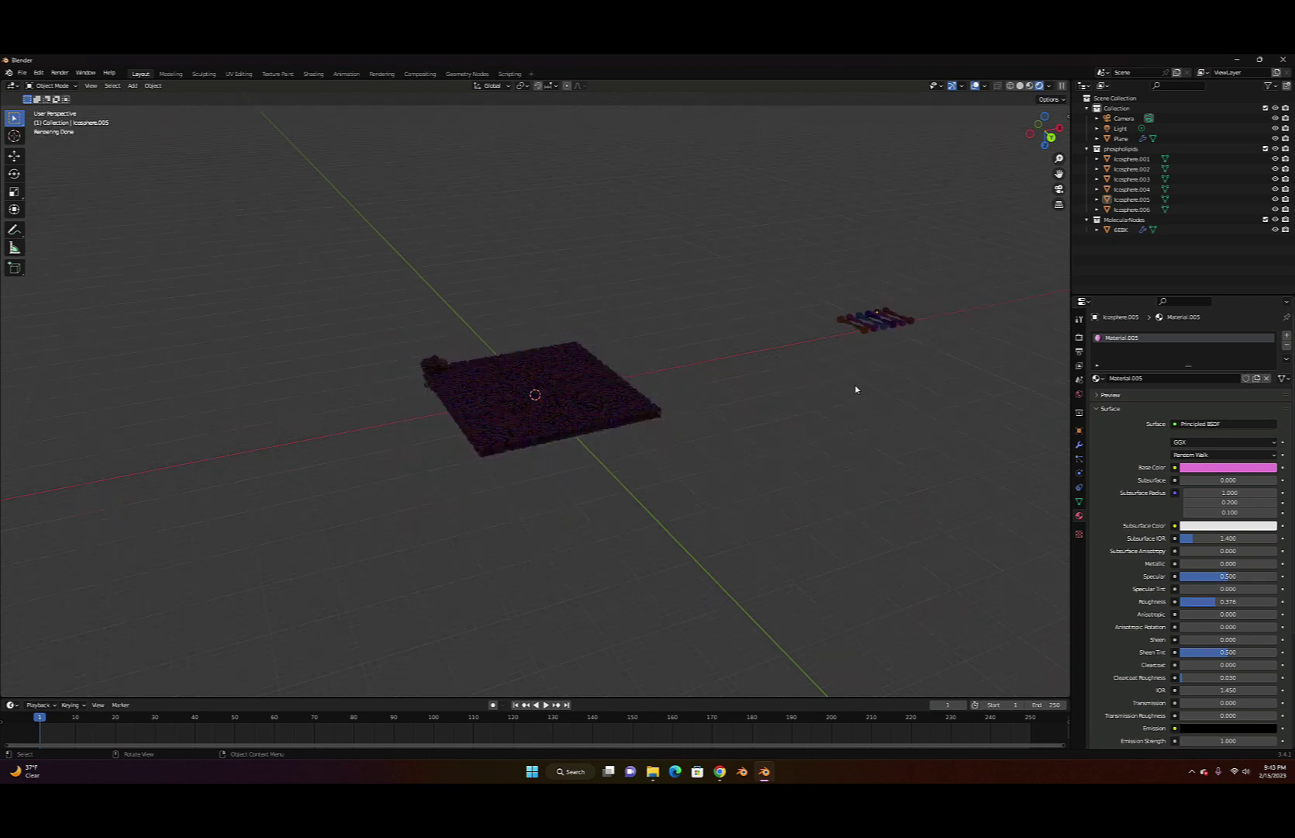
middle_click_drag(855, 387, 758, 397)
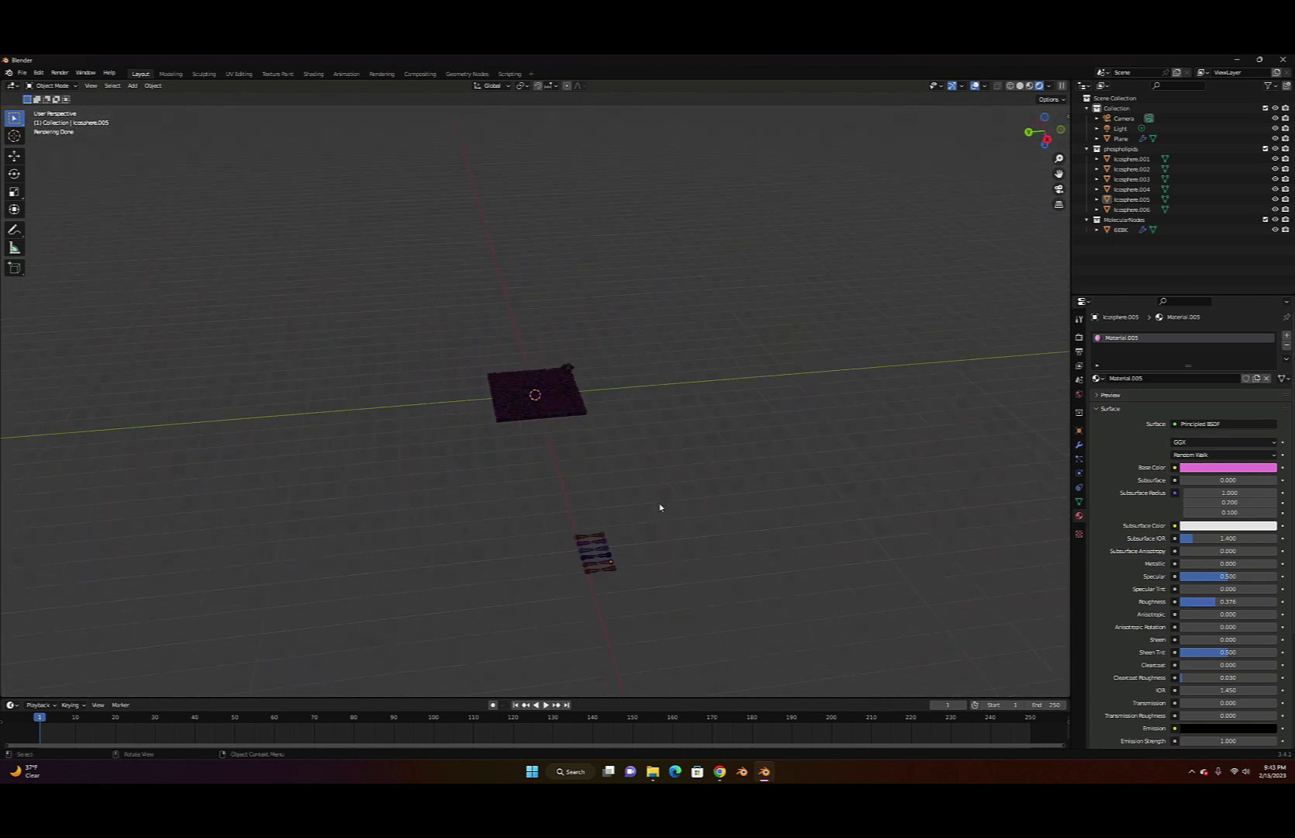
middle_click_drag(660, 508, 951, 494)
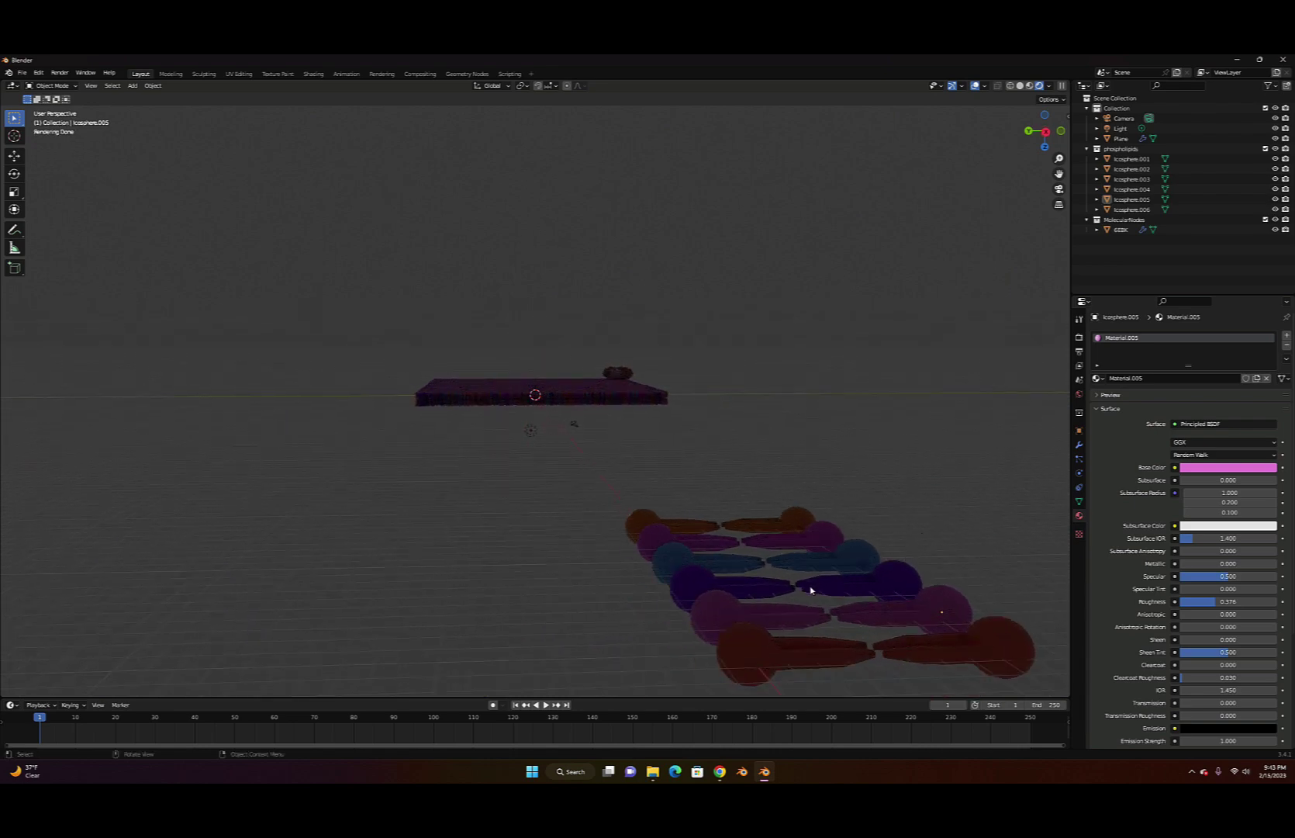
Change the magenta Icosphere.002 lipid's Material.002 base colour to yellow, then clear selection
left_click(724, 614)
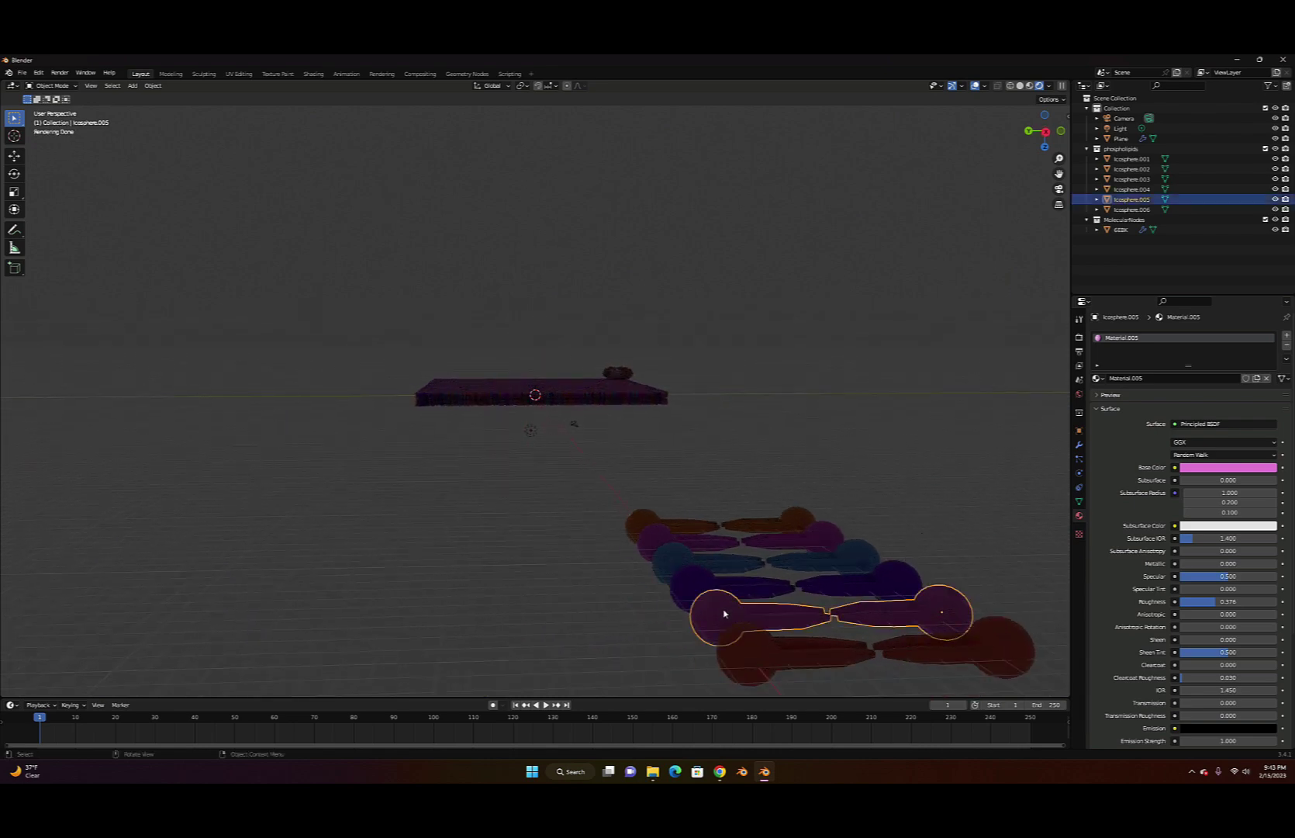
left_click(654, 542)
left_click(1210, 467)
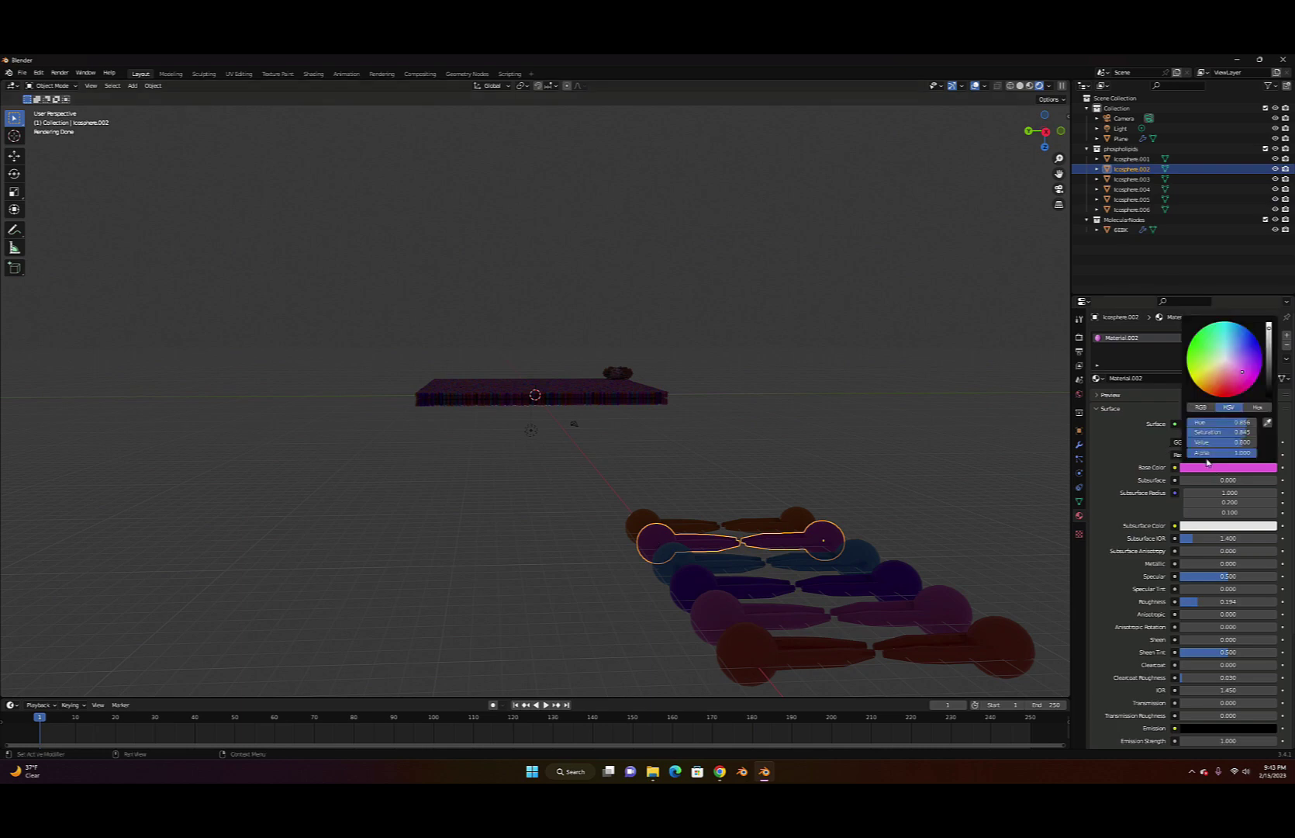
left_click(1208, 377)
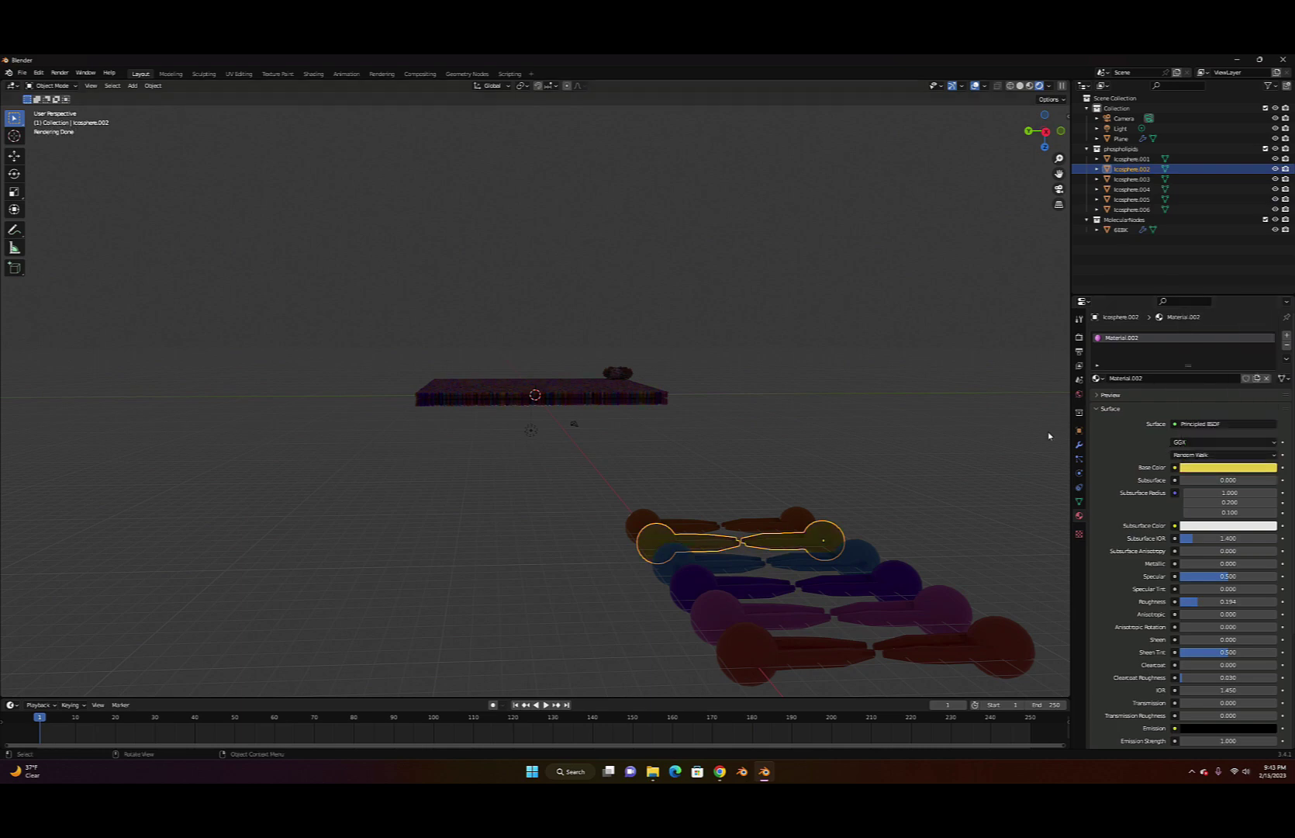
key("alt+a")
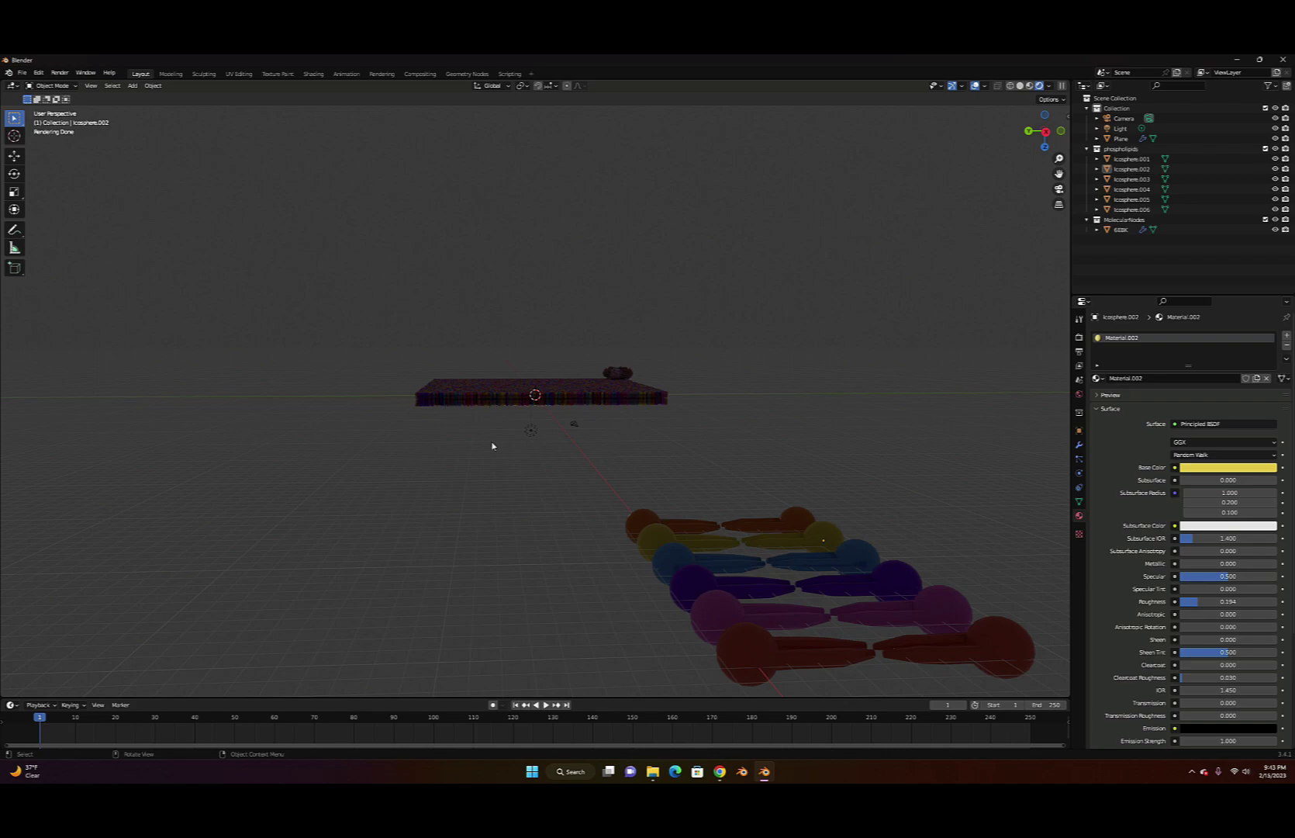
Orbit to check the protein under the membrane, then select 6EBK
middle_click_drag(492, 446, 595, 480)
scroll(594, 478, "up", 5)
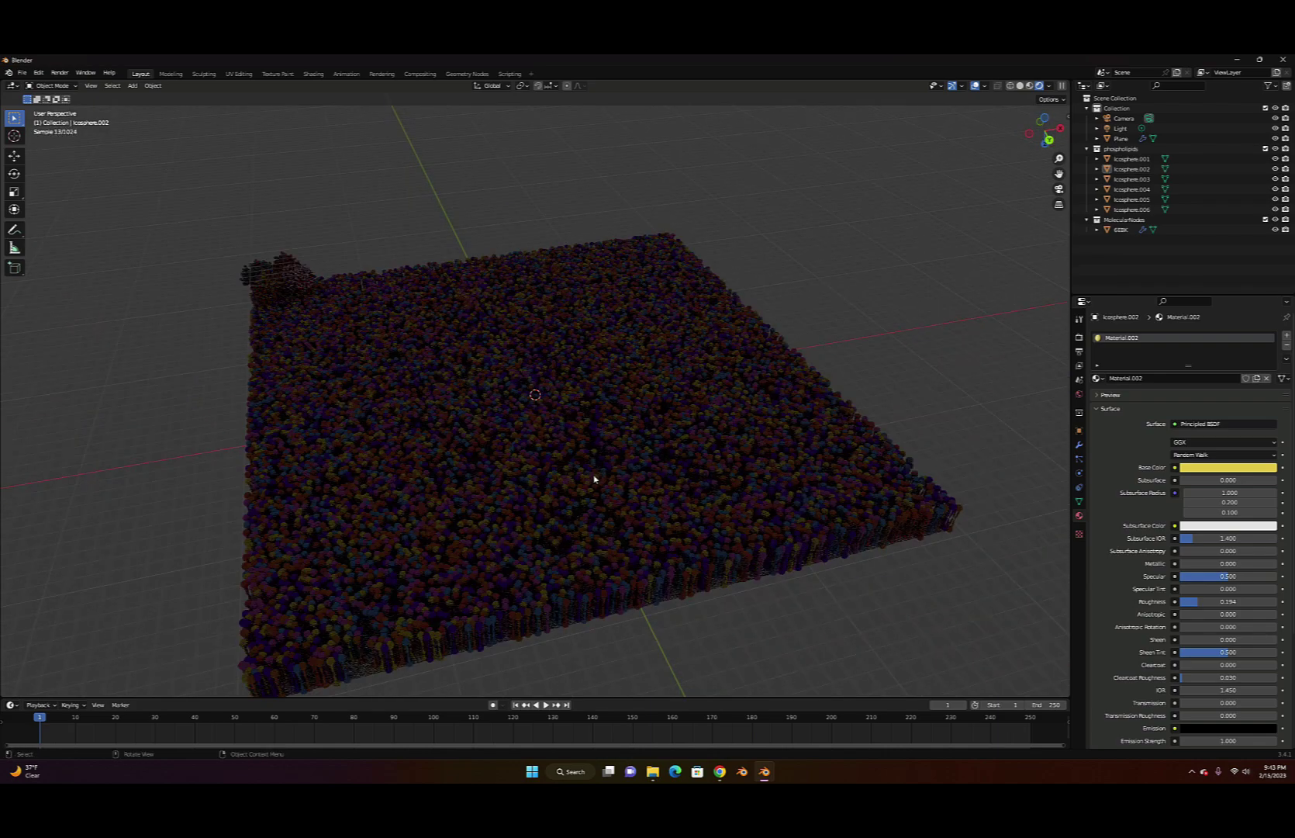
middle_click_drag(377, 548, 536, 518)
scroll(536, 518, "down", 6)
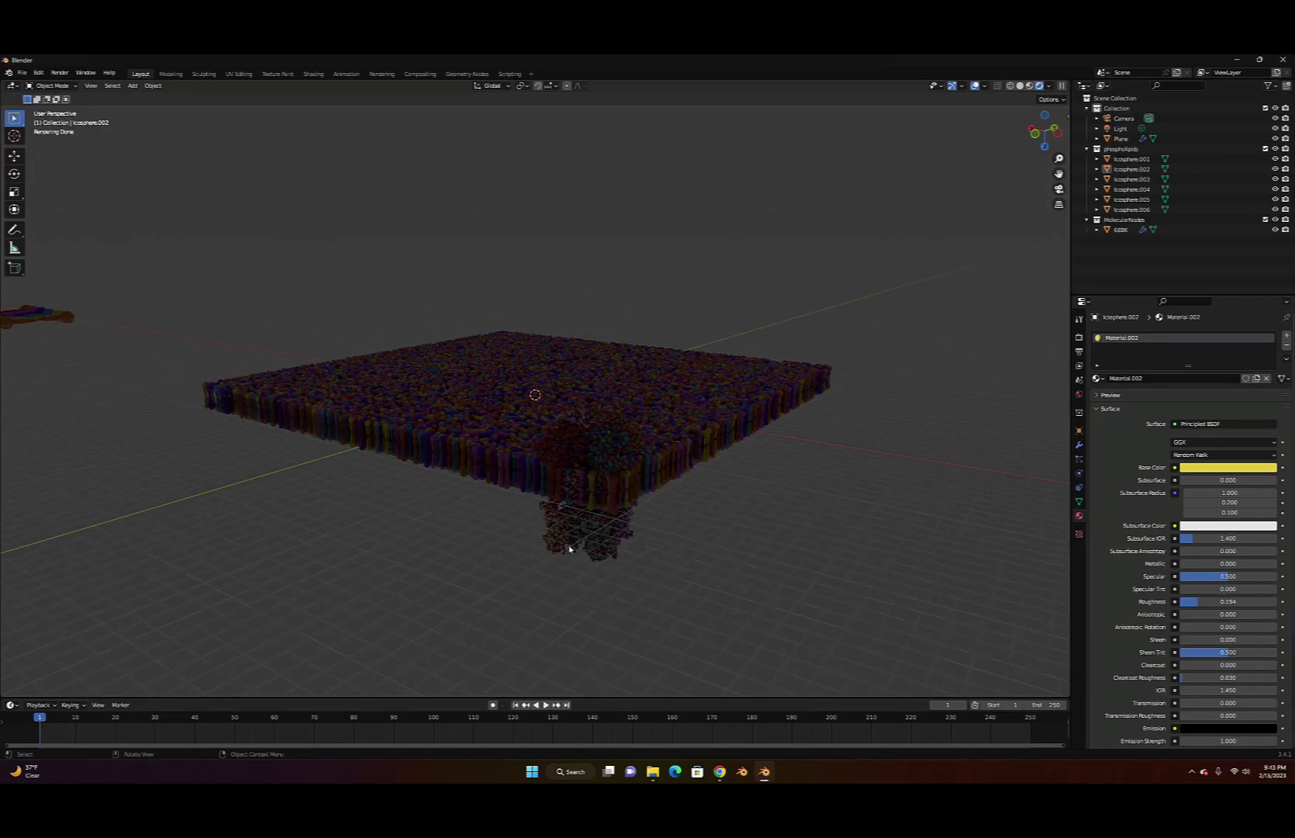
middle_click_drag(636, 508, 539, 486)
left_click(516, 471)
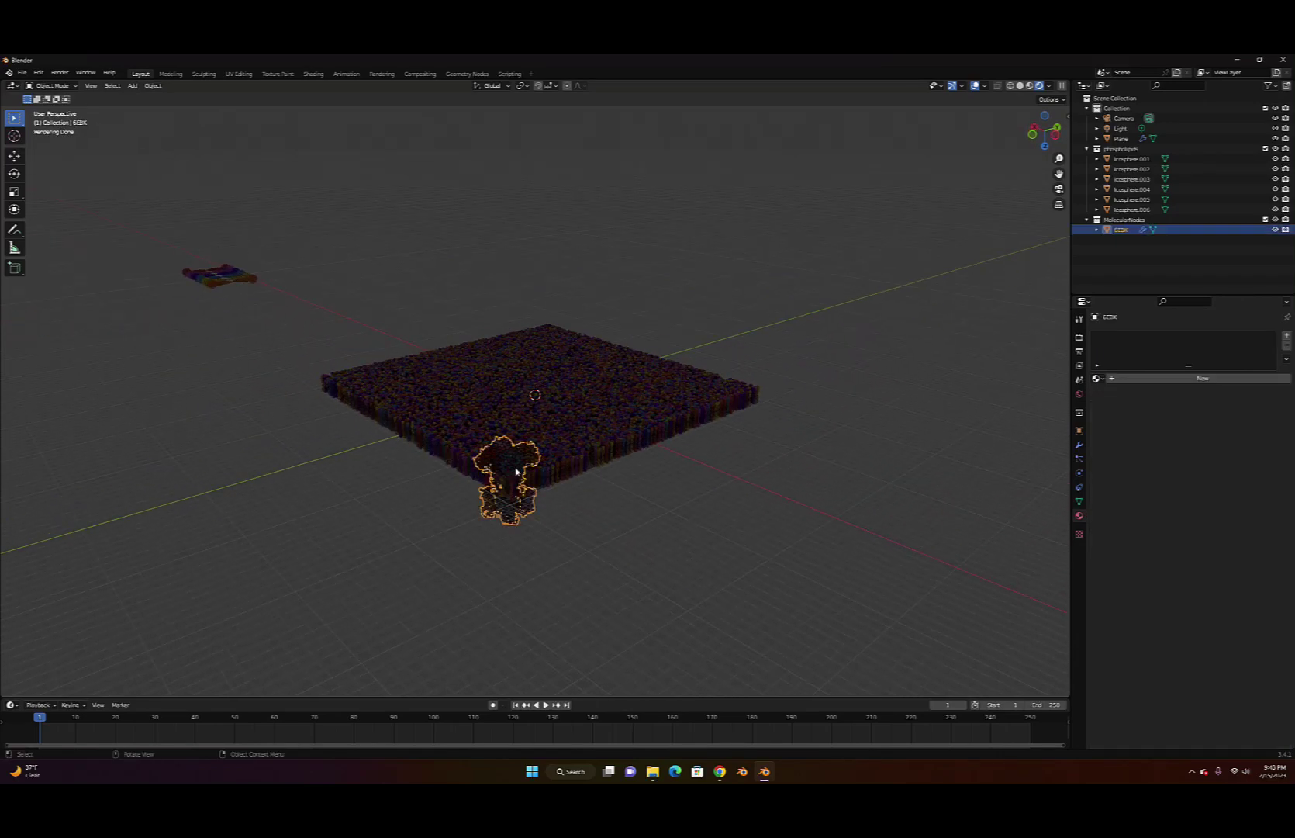
Duplicate 6EBK three times, placing copies at the membrane's left, right edge and front
key("shift")
key("shift+d")
key("shift")
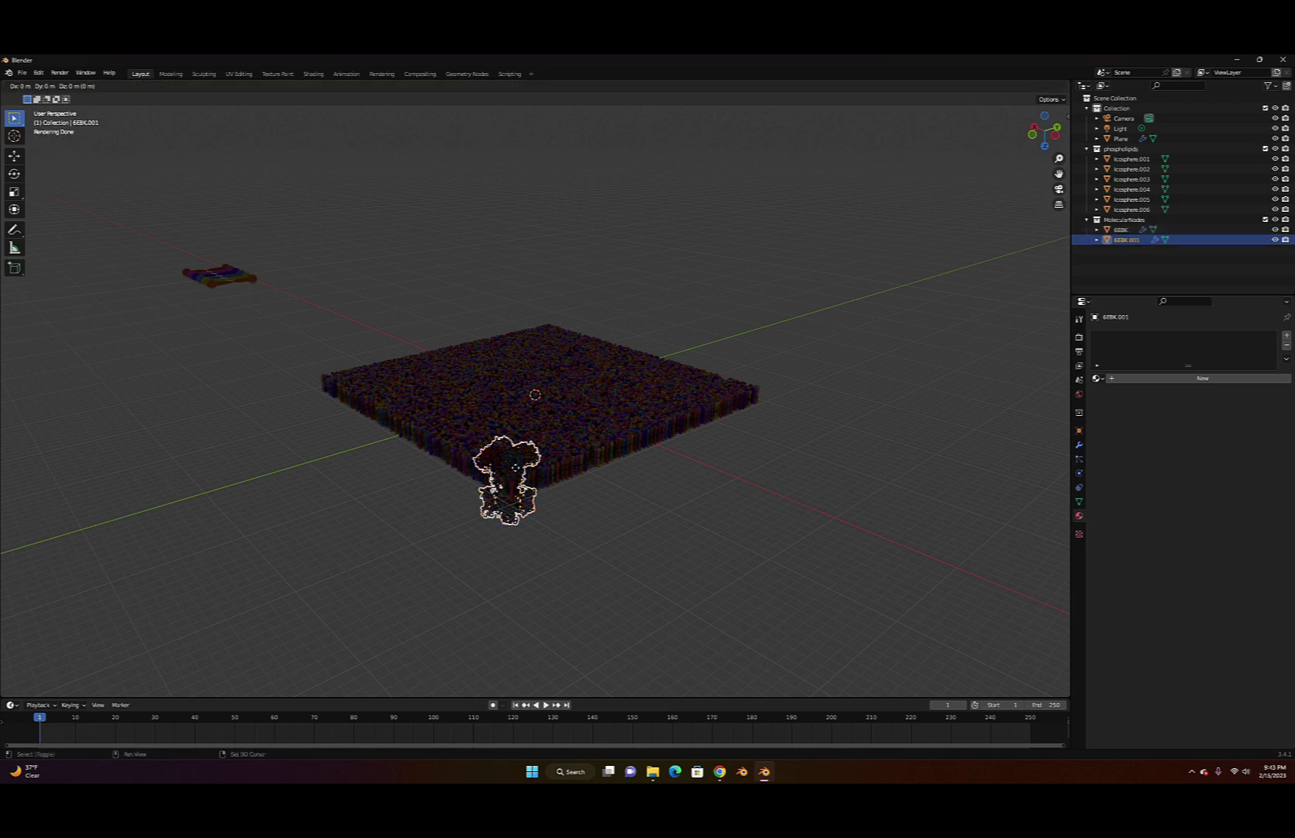
key("shift+z")
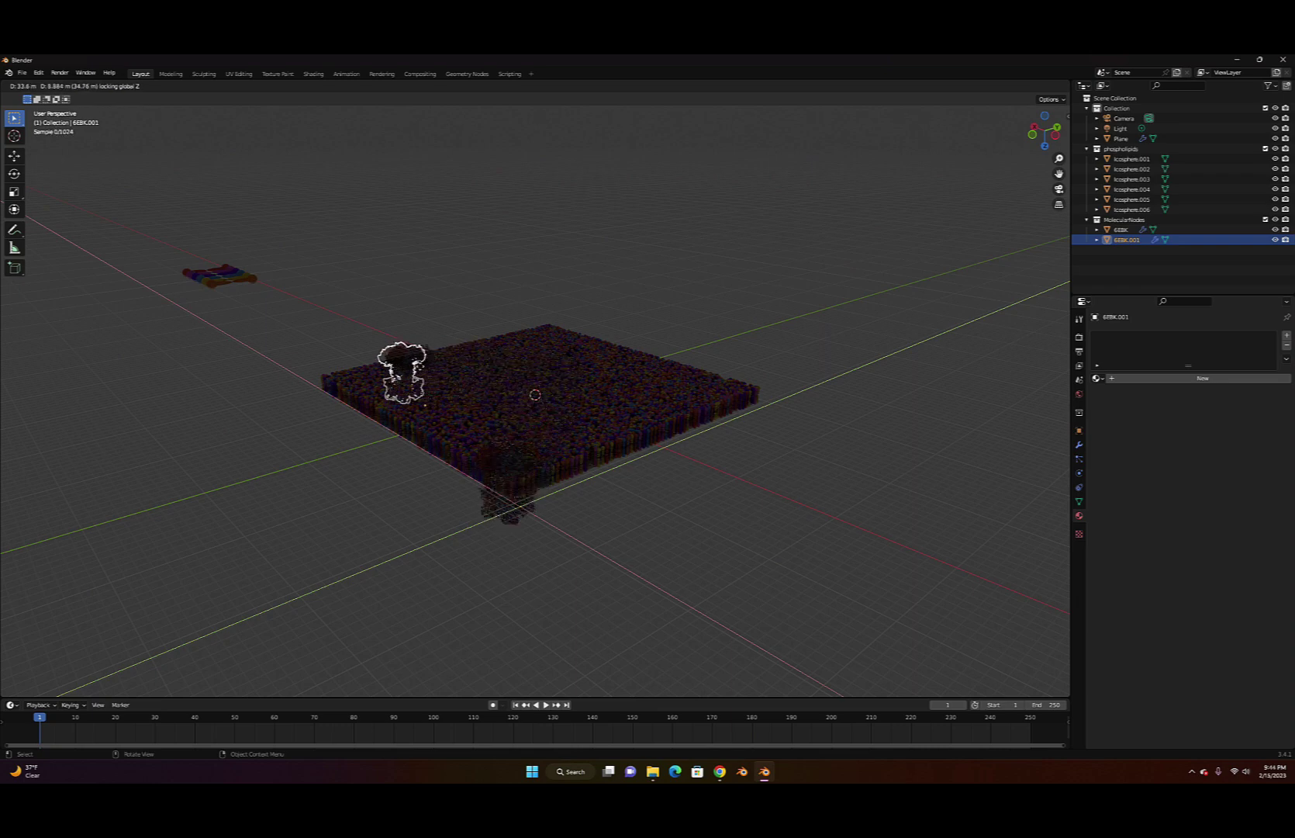
left_click(422, 371)
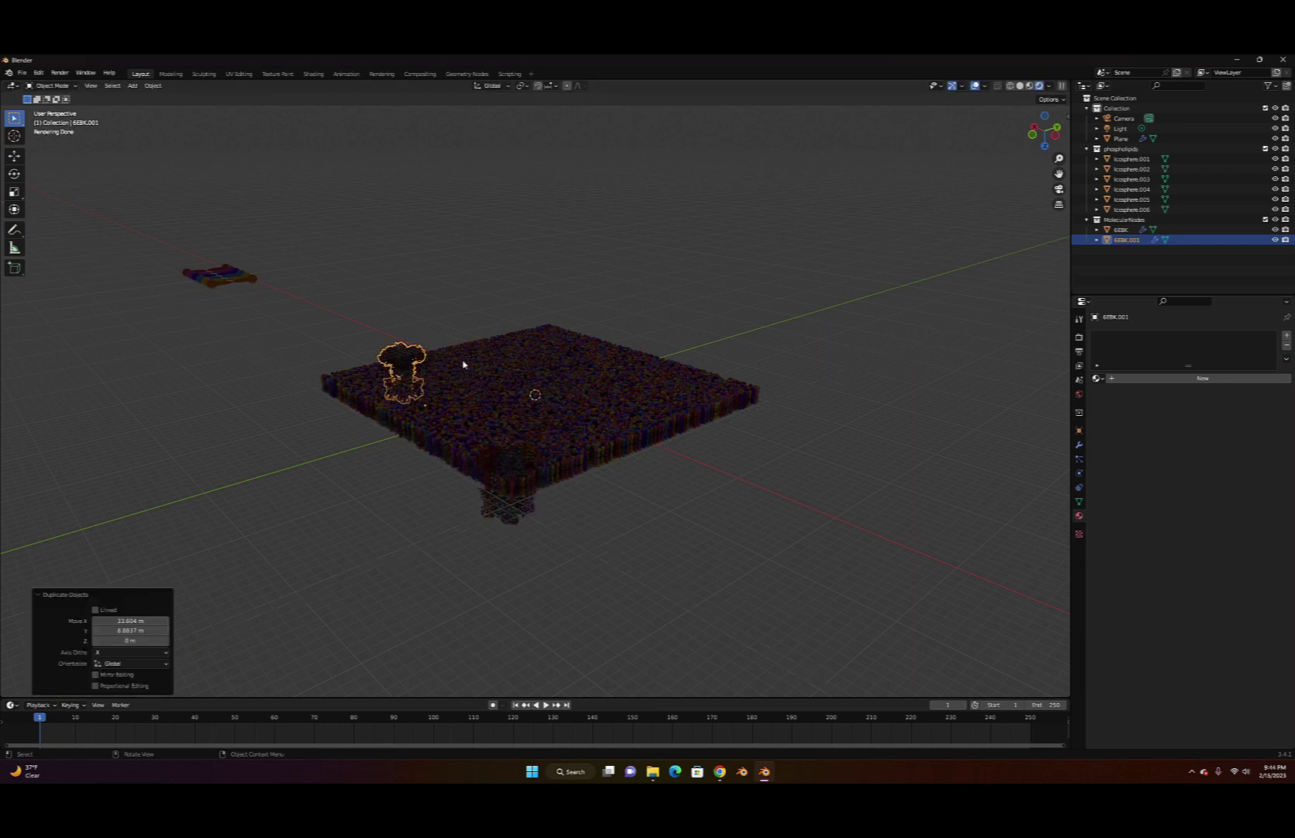
key("shift")
key("shift+d")
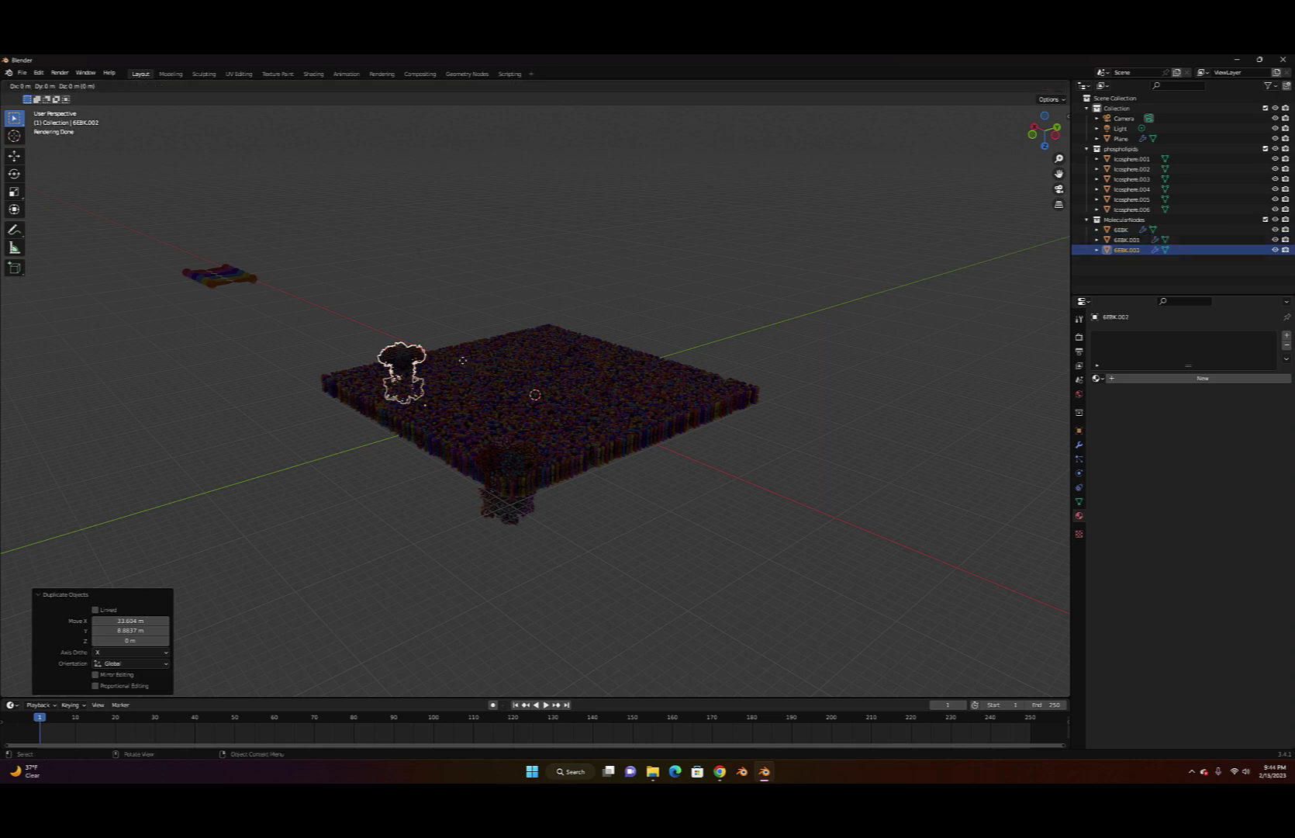
key("shift")
key("shift+z")
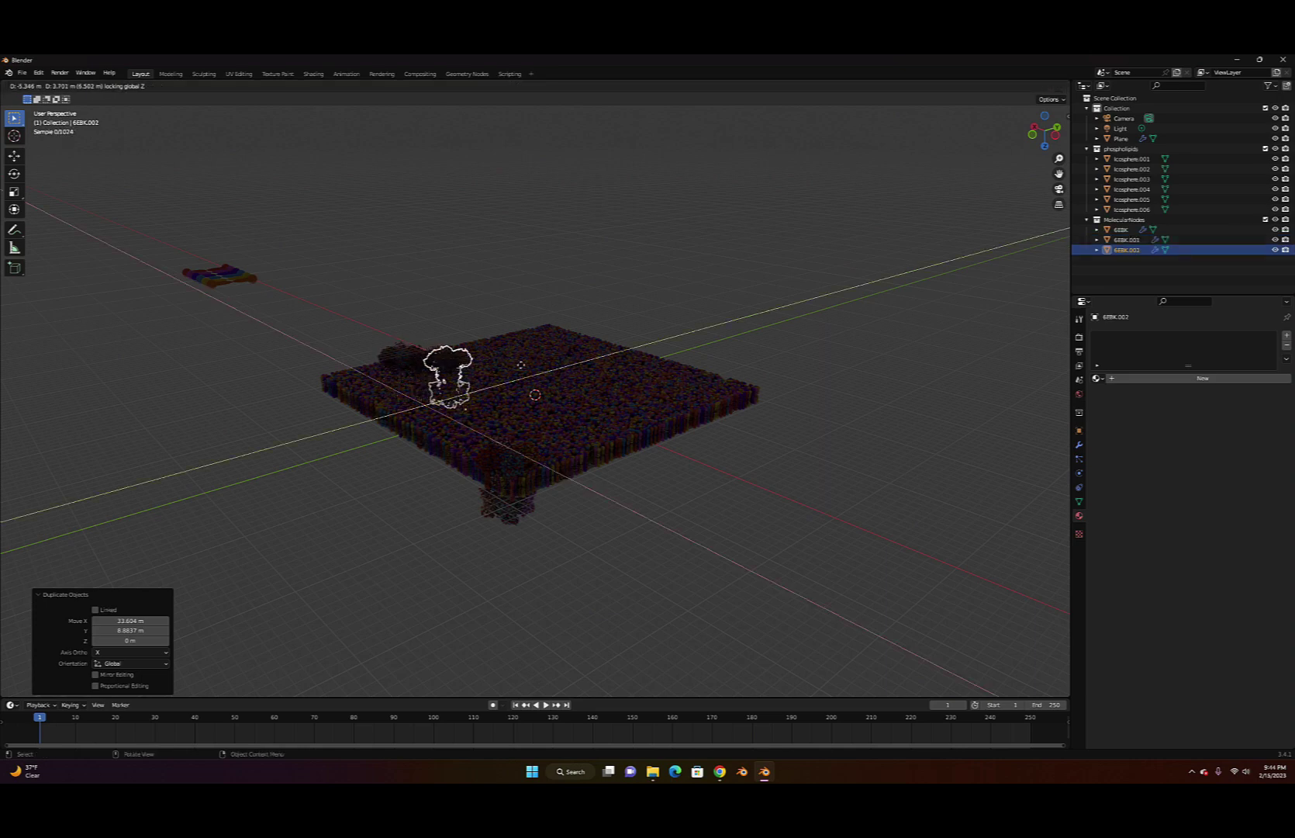
left_click(756, 383)
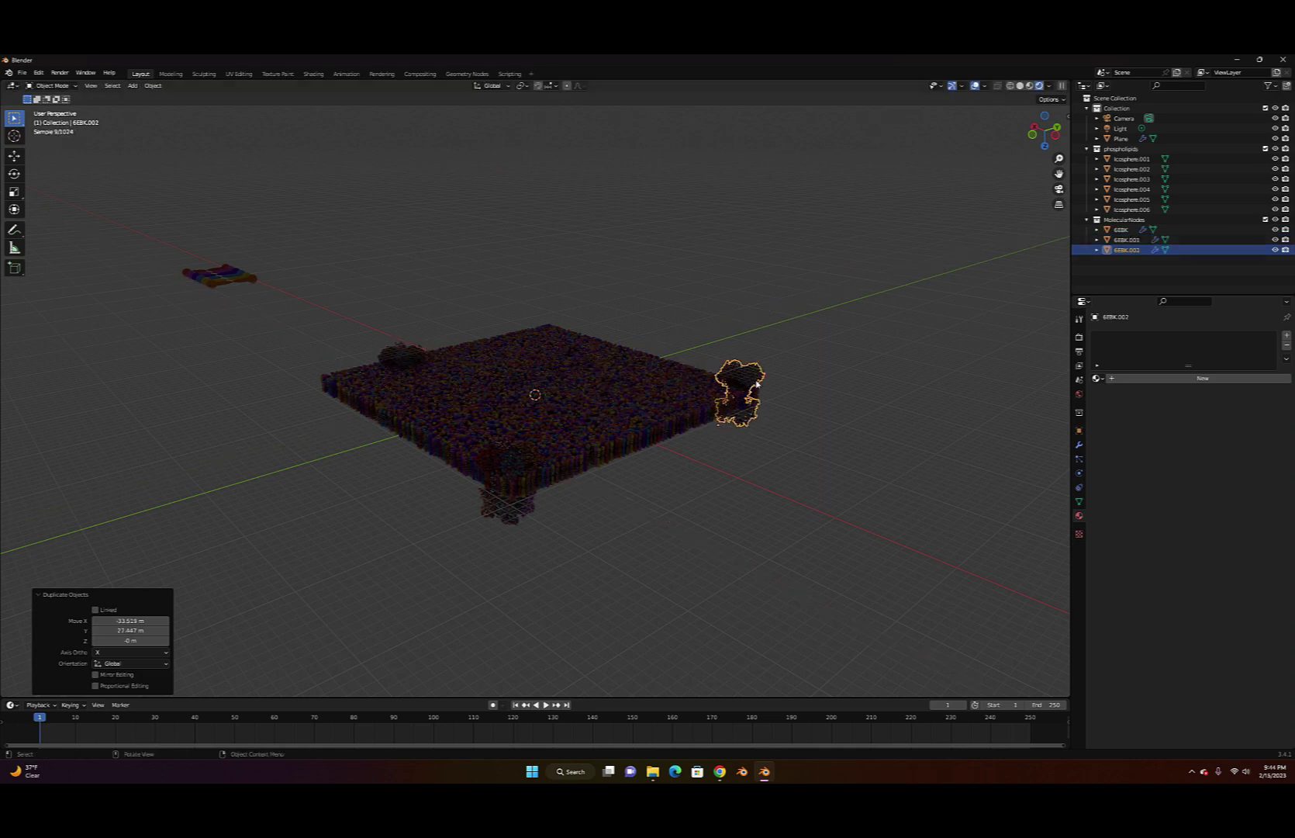
key("shift+d")
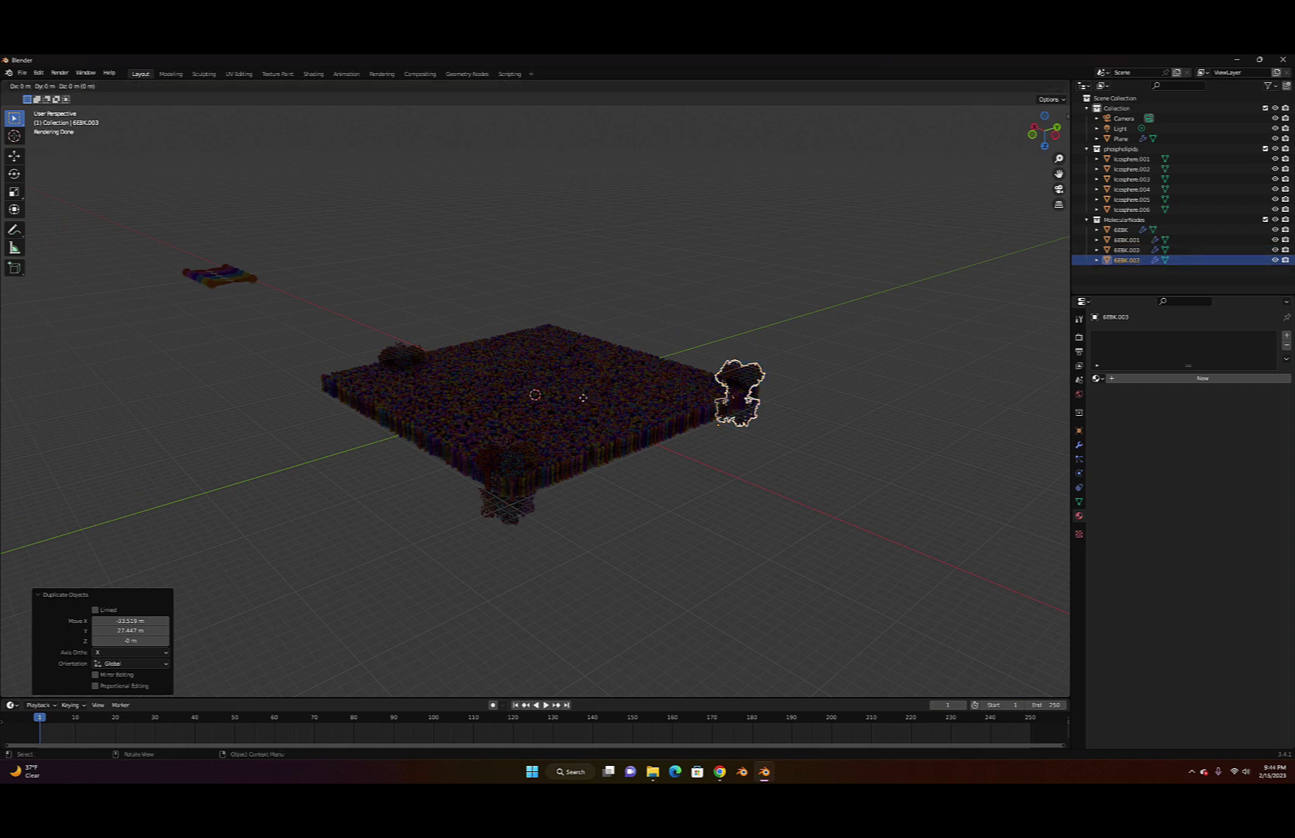
key("shift+z")
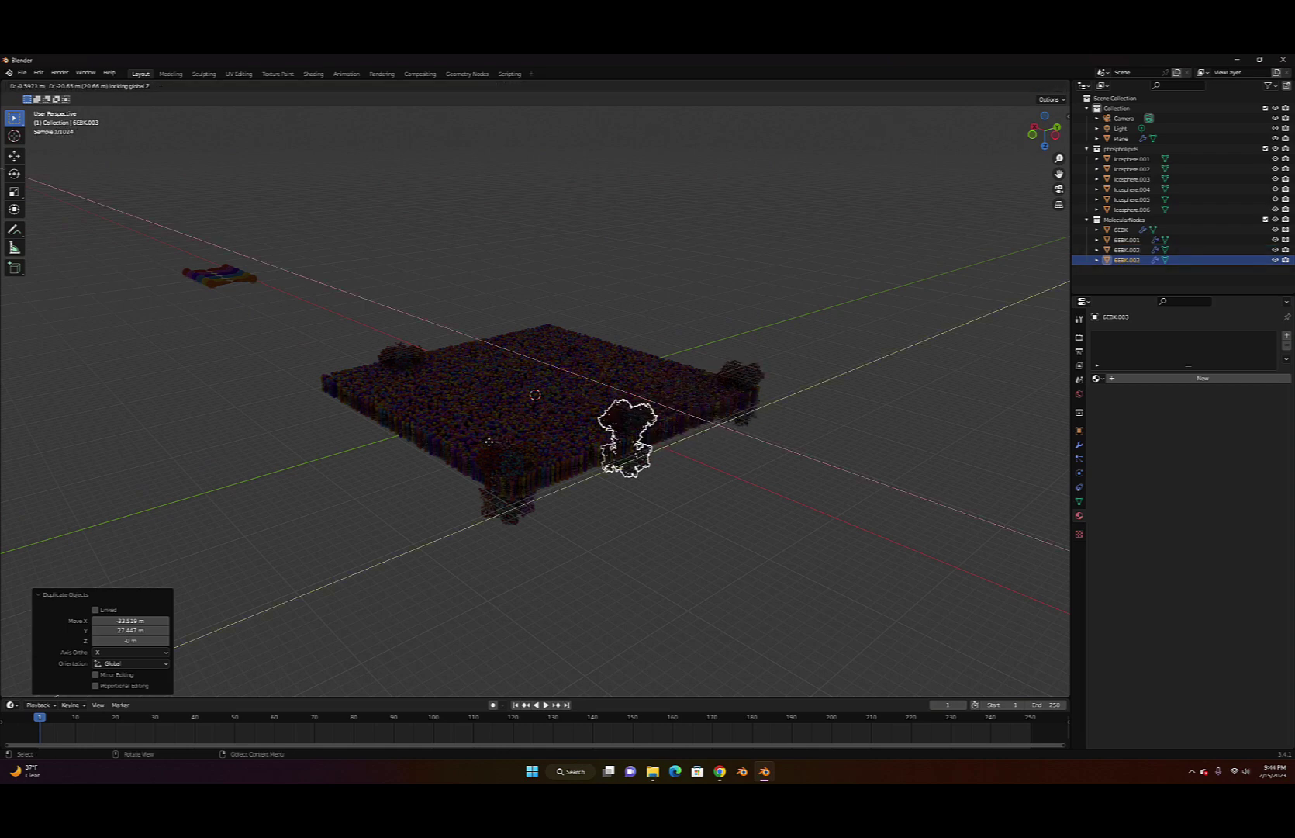
left_click(503, 440)
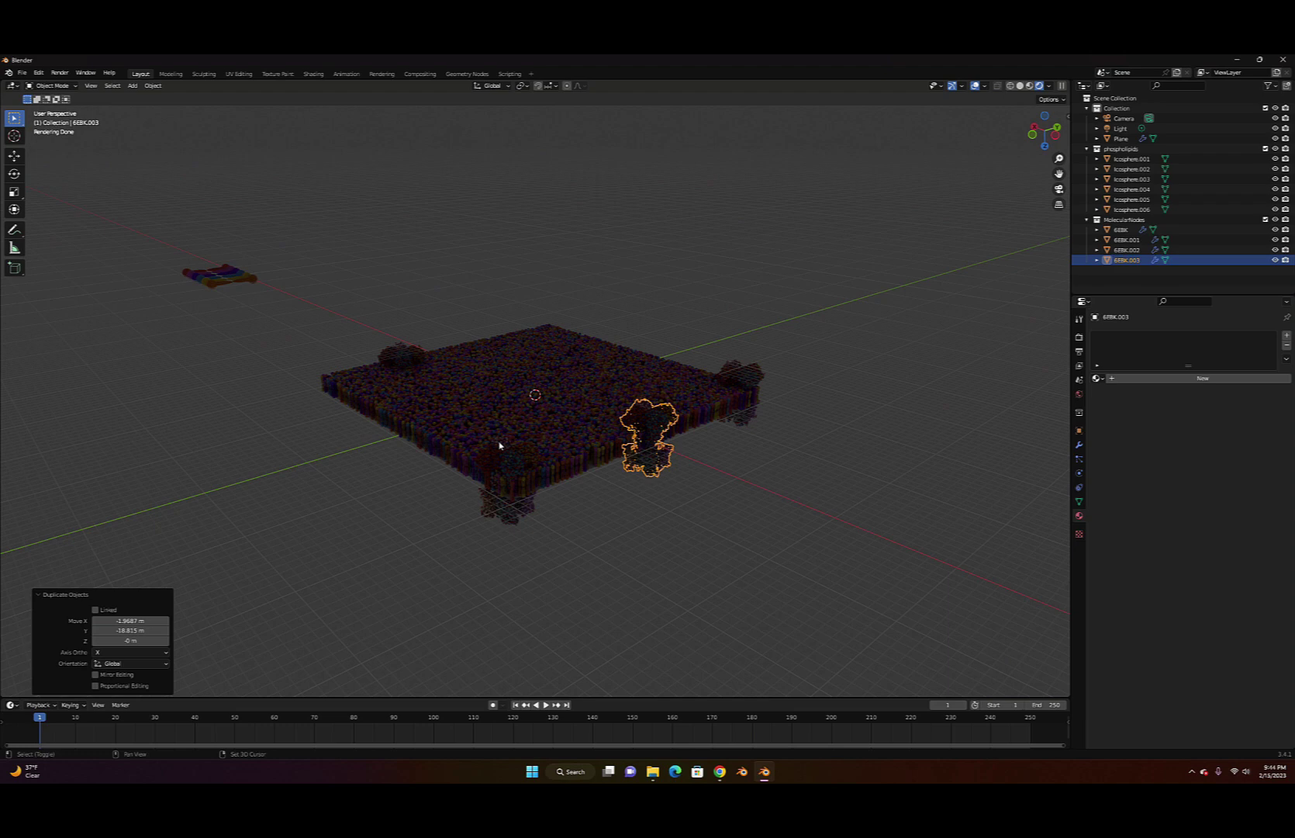
Add three more 6EBK copies at the left front, centre and back of the membrane
key("shift+d")
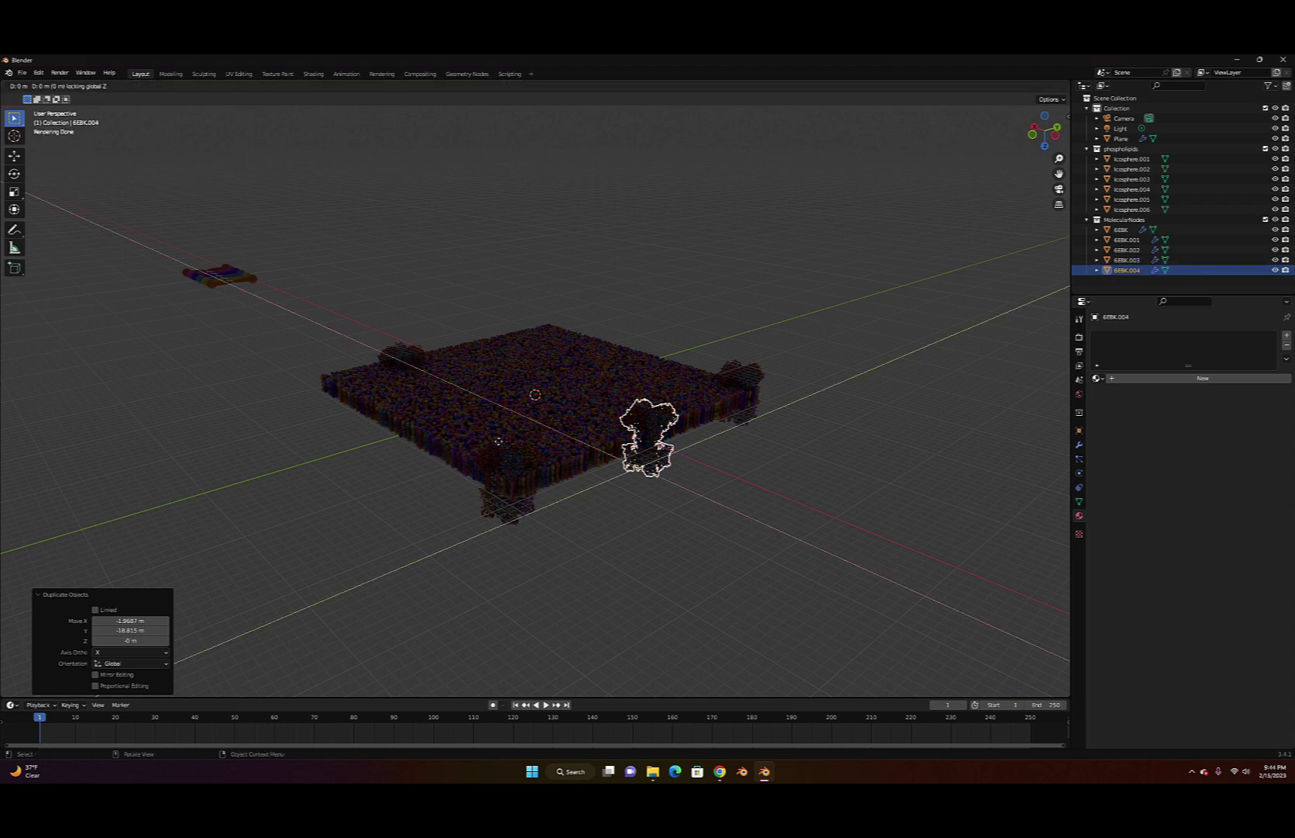
key("shift+z")
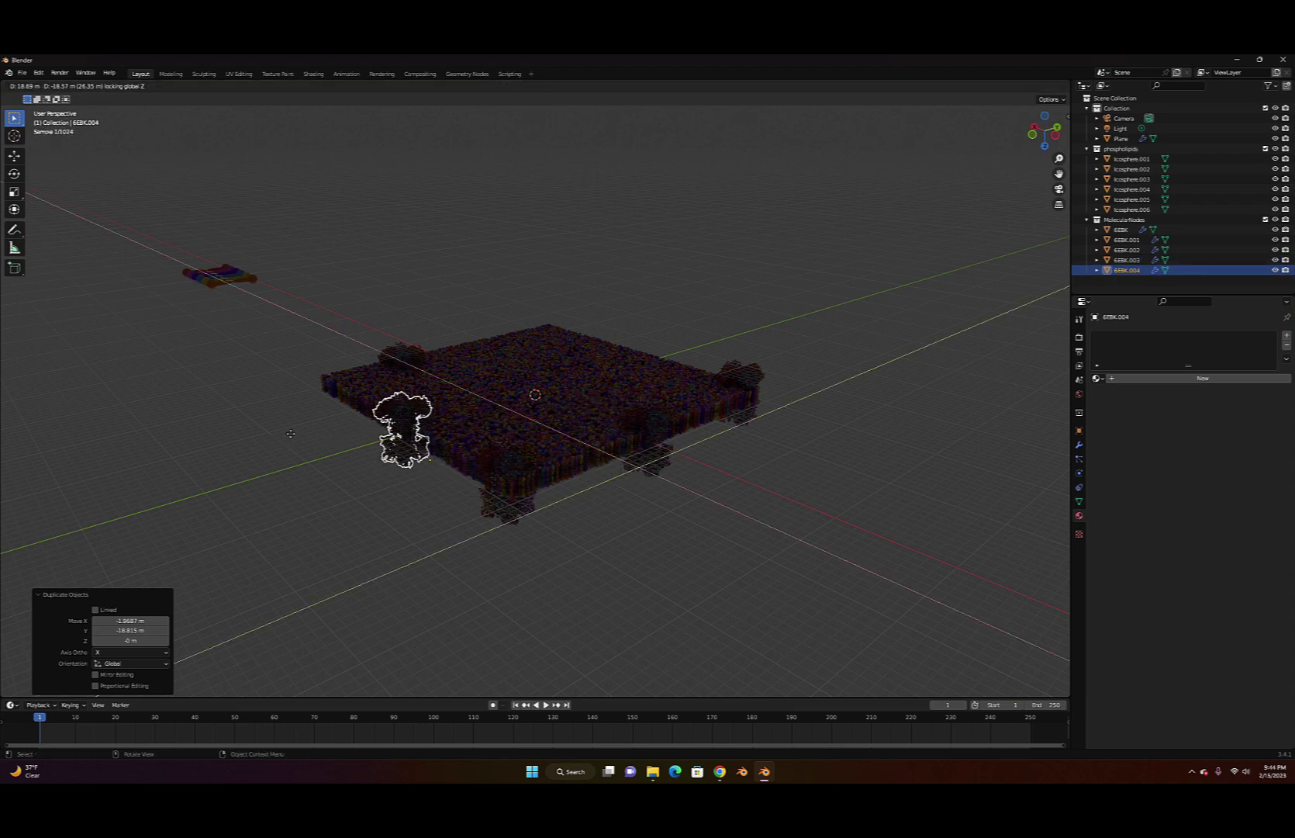
left_click(303, 434)
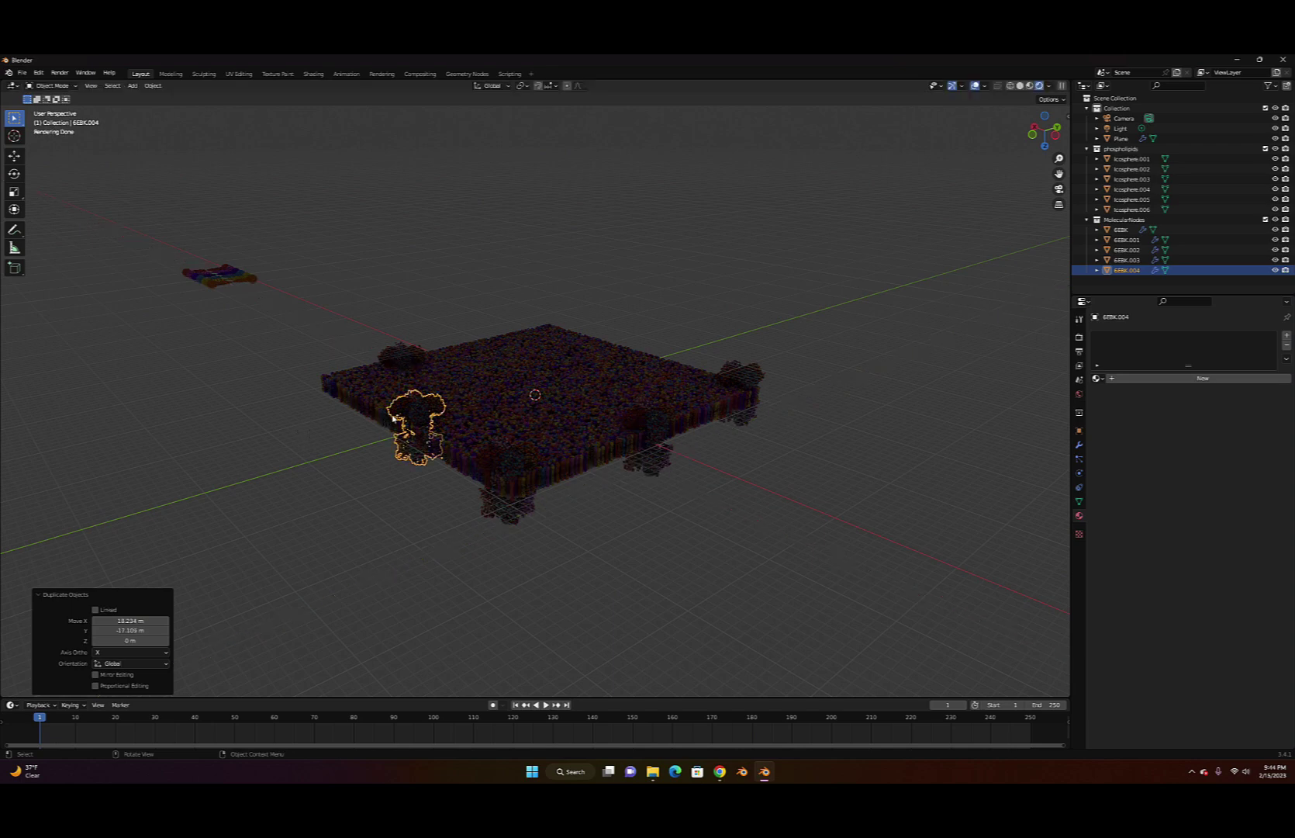
key("shift")
key("shift+d")
key("shift+z")
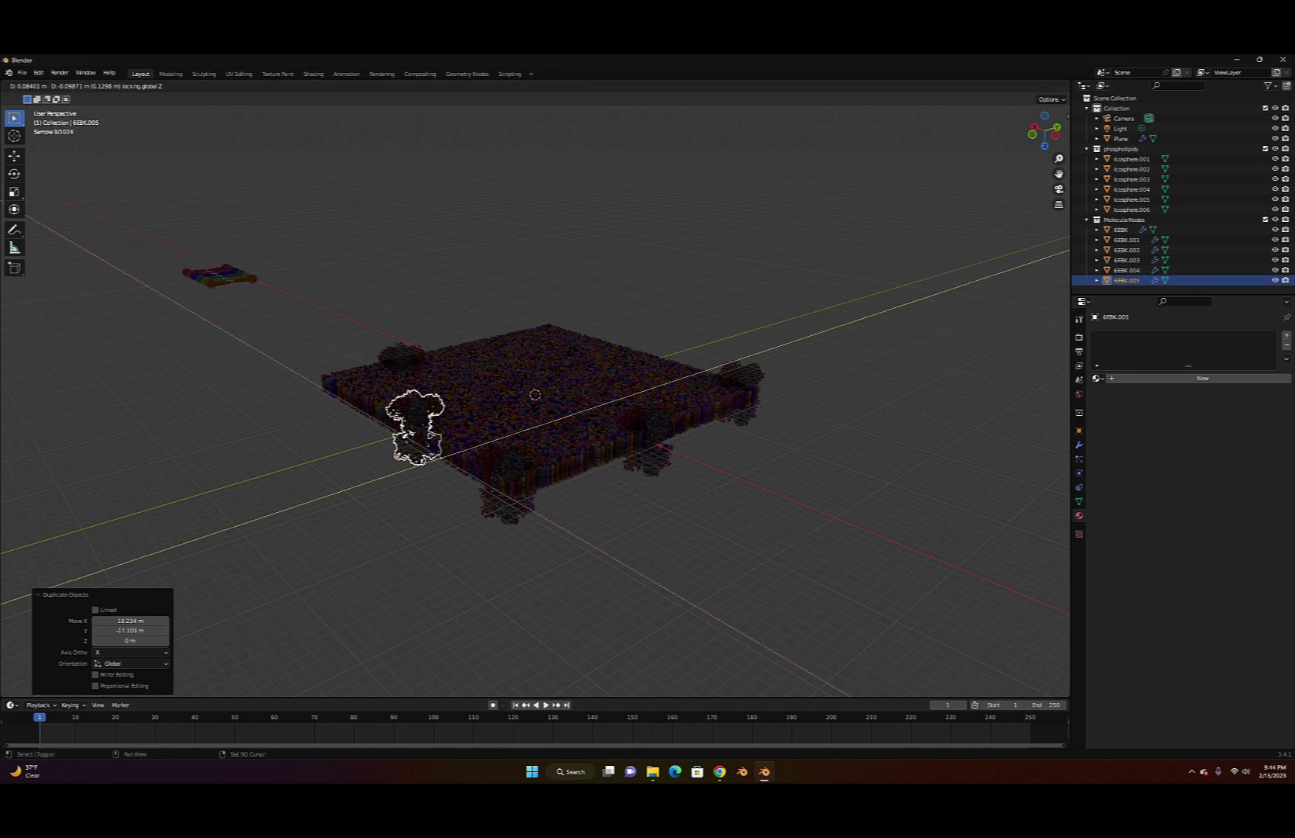
left_click(500, 368)
key("shift+d")
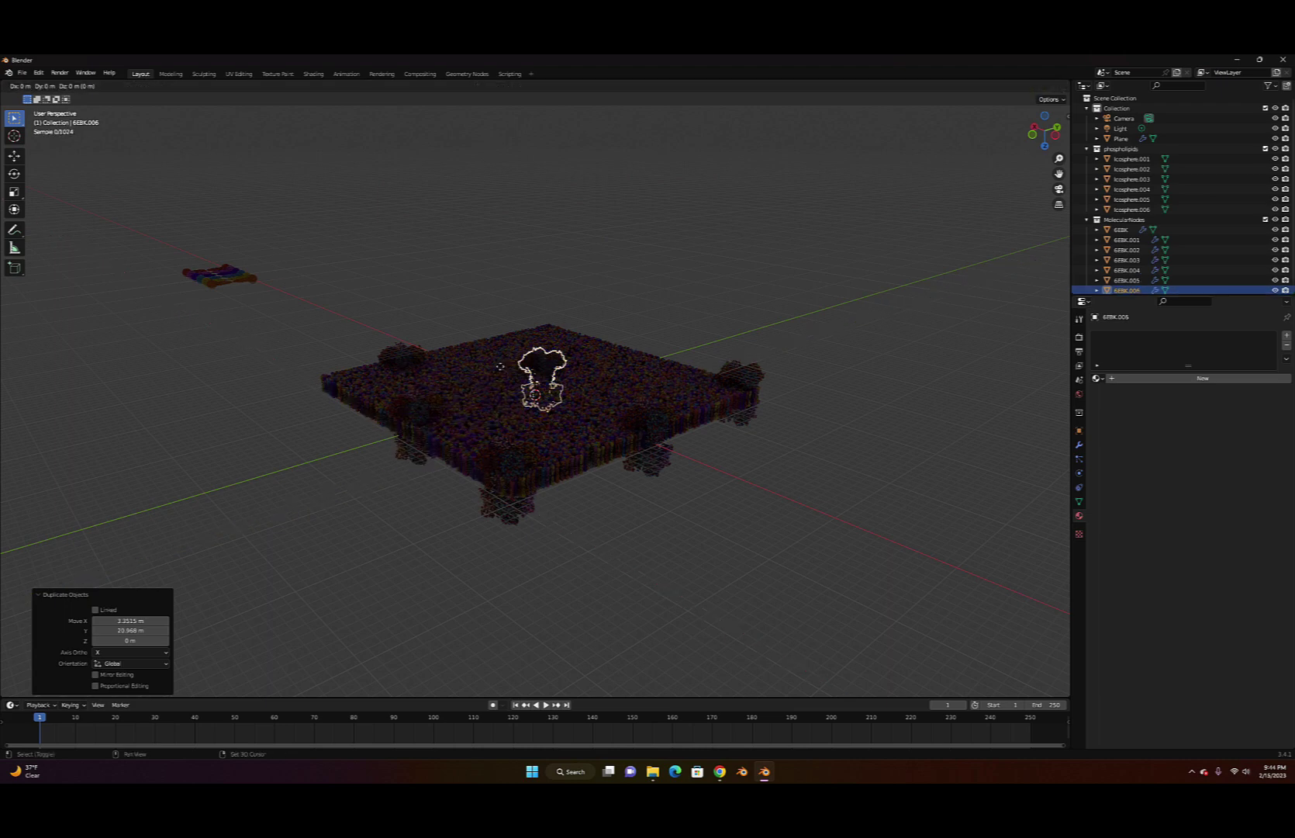
key("shift+z")
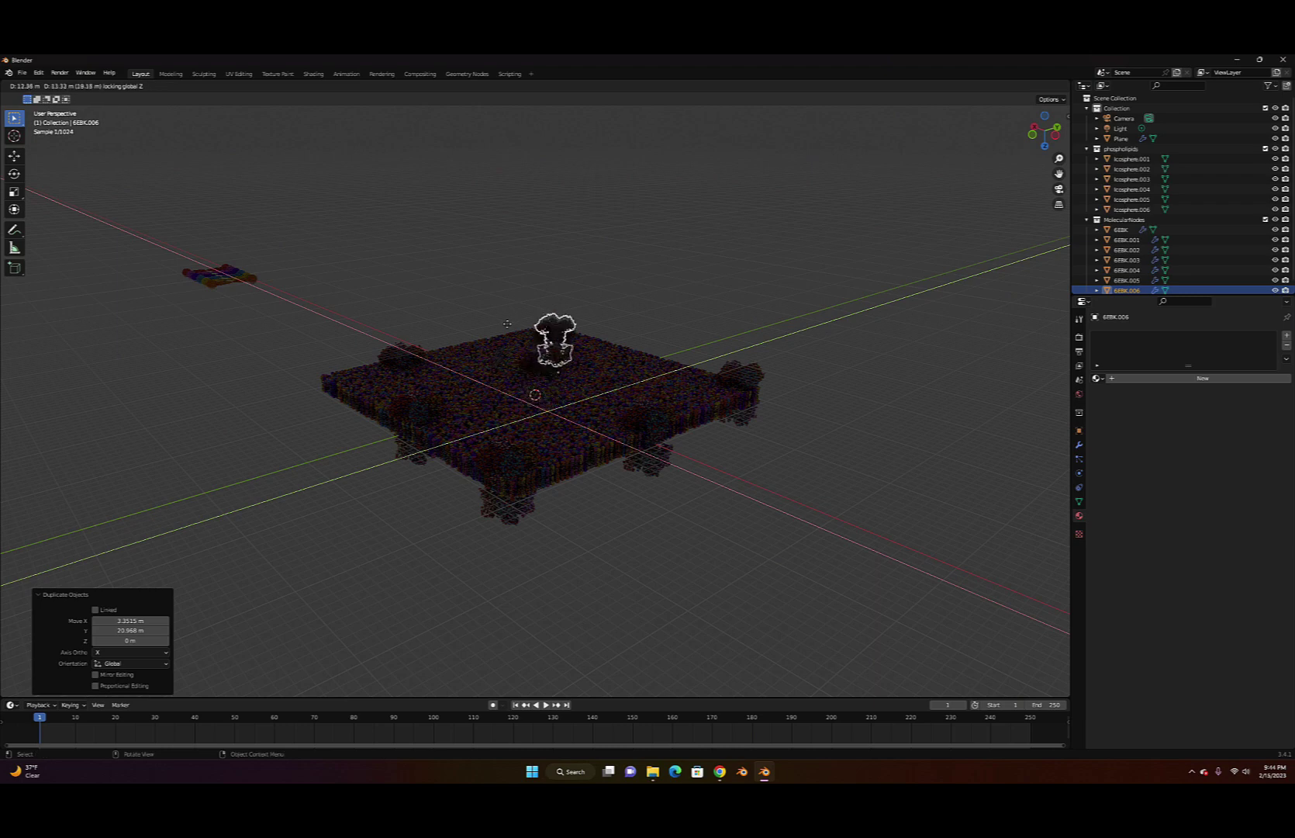
left_click(500, 310)
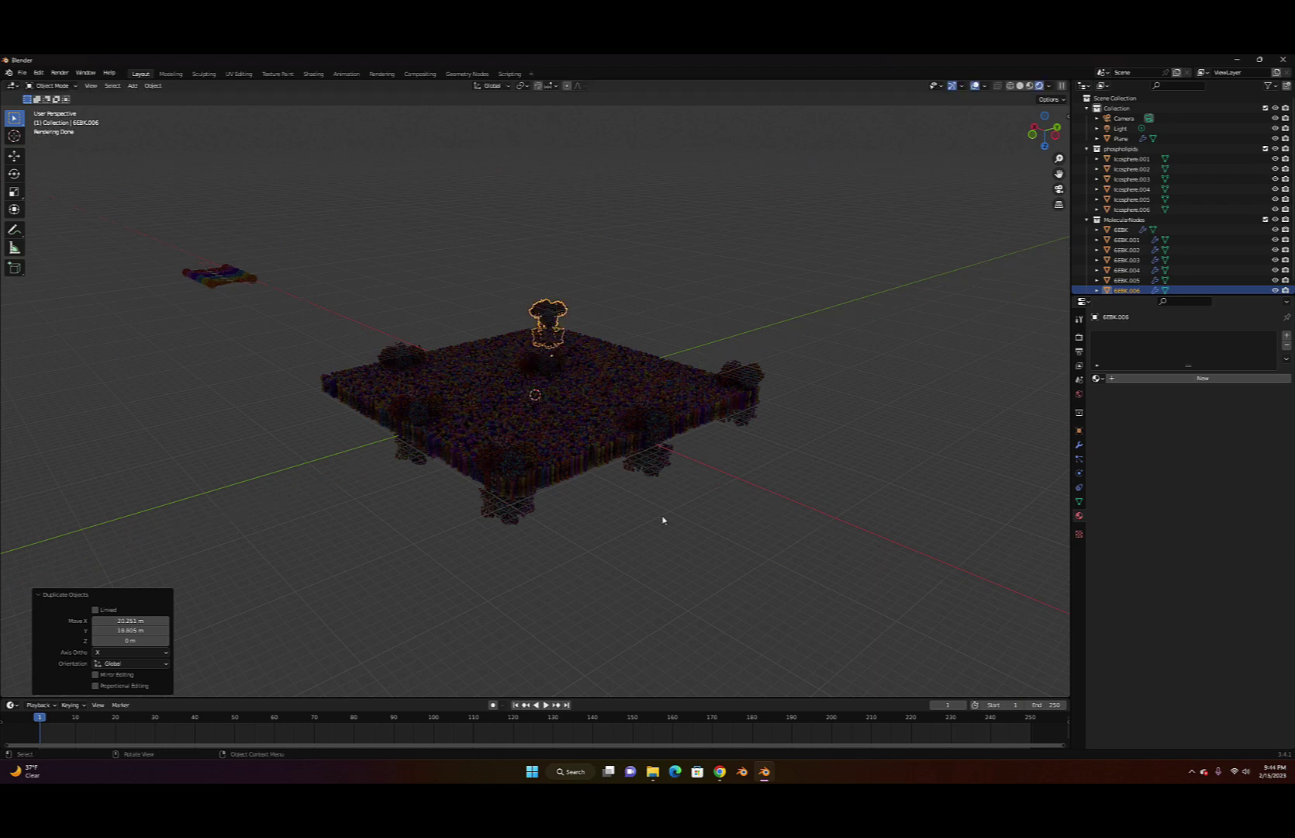
left_click(635, 557)
scroll(637, 556, "up", 3)
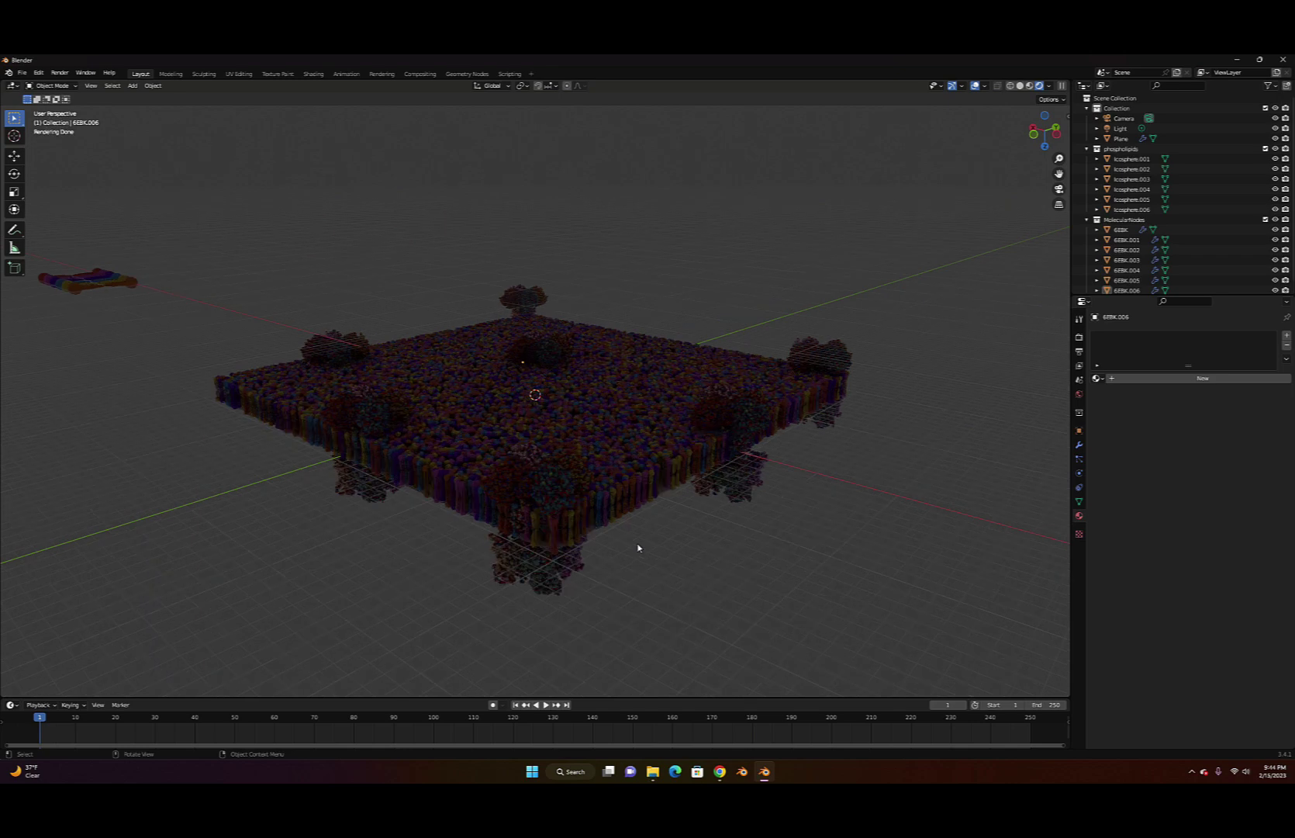
scroll(638, 548, "down", 2)
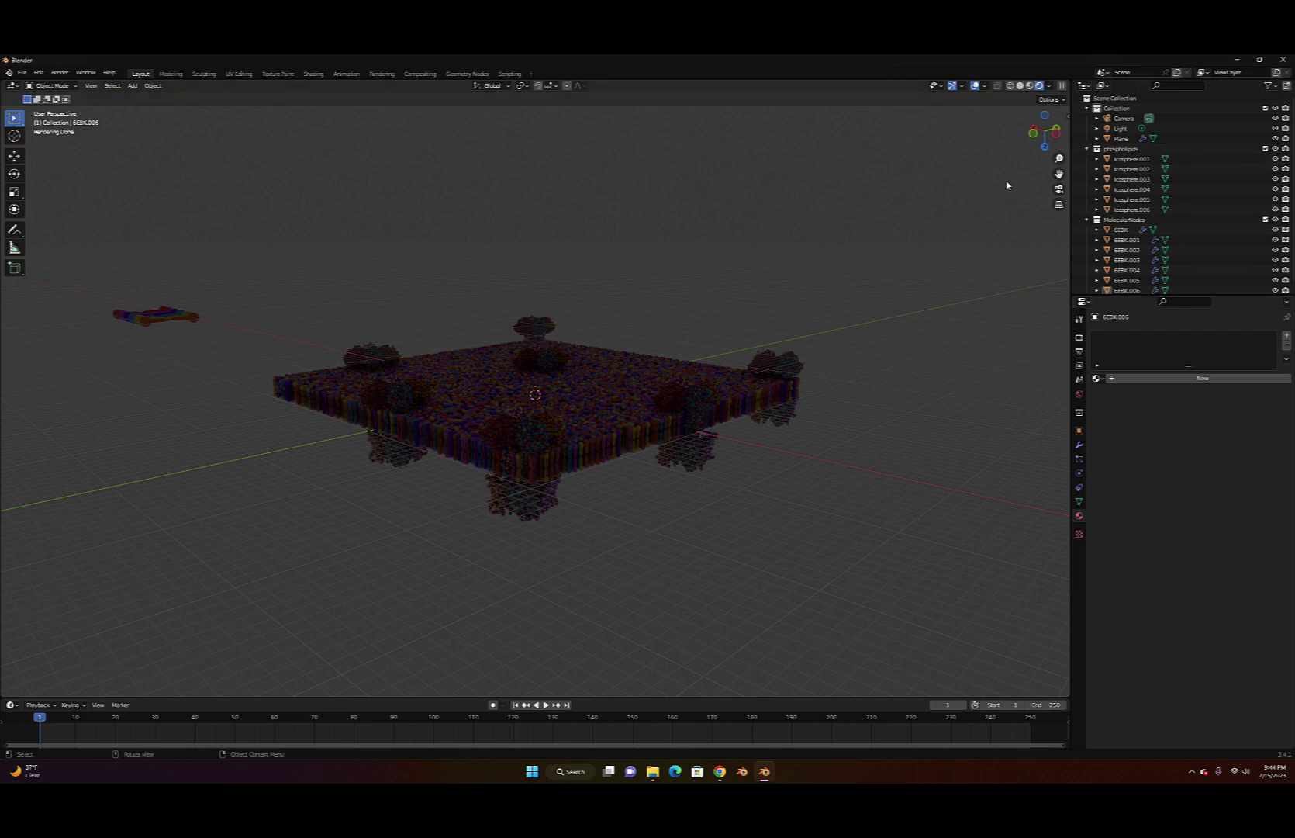
Move the point light along Z, Y and X to beside the membrane's right edge
left_click(1119, 128)
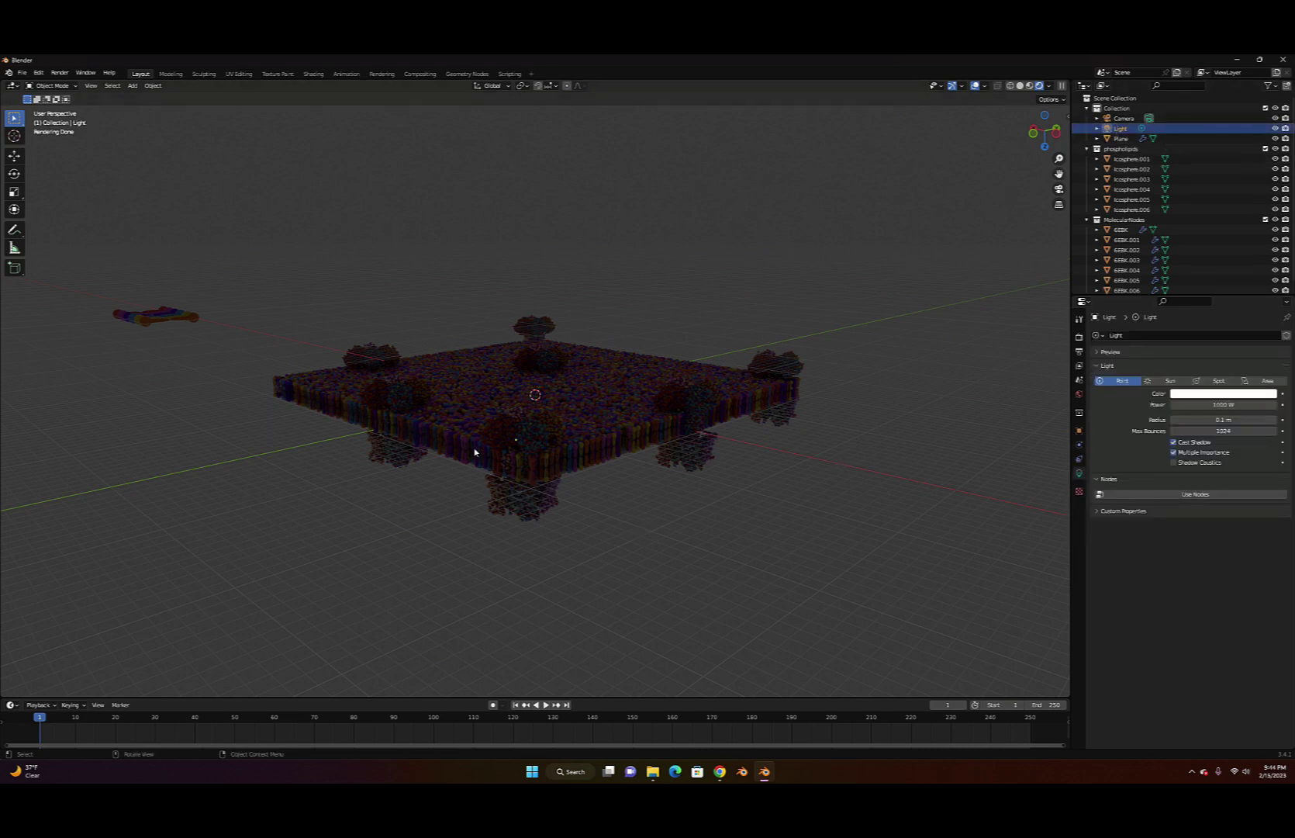
key("g")
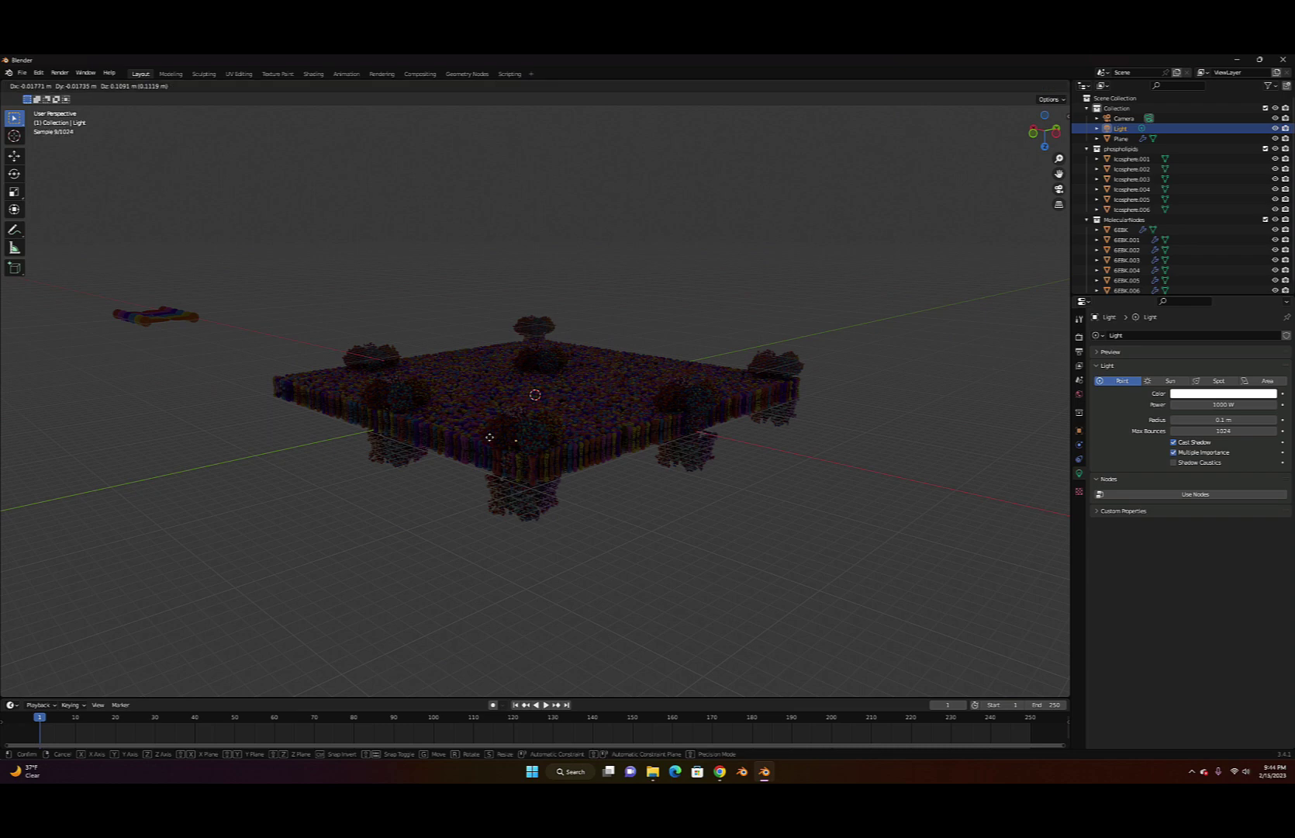
key("z")
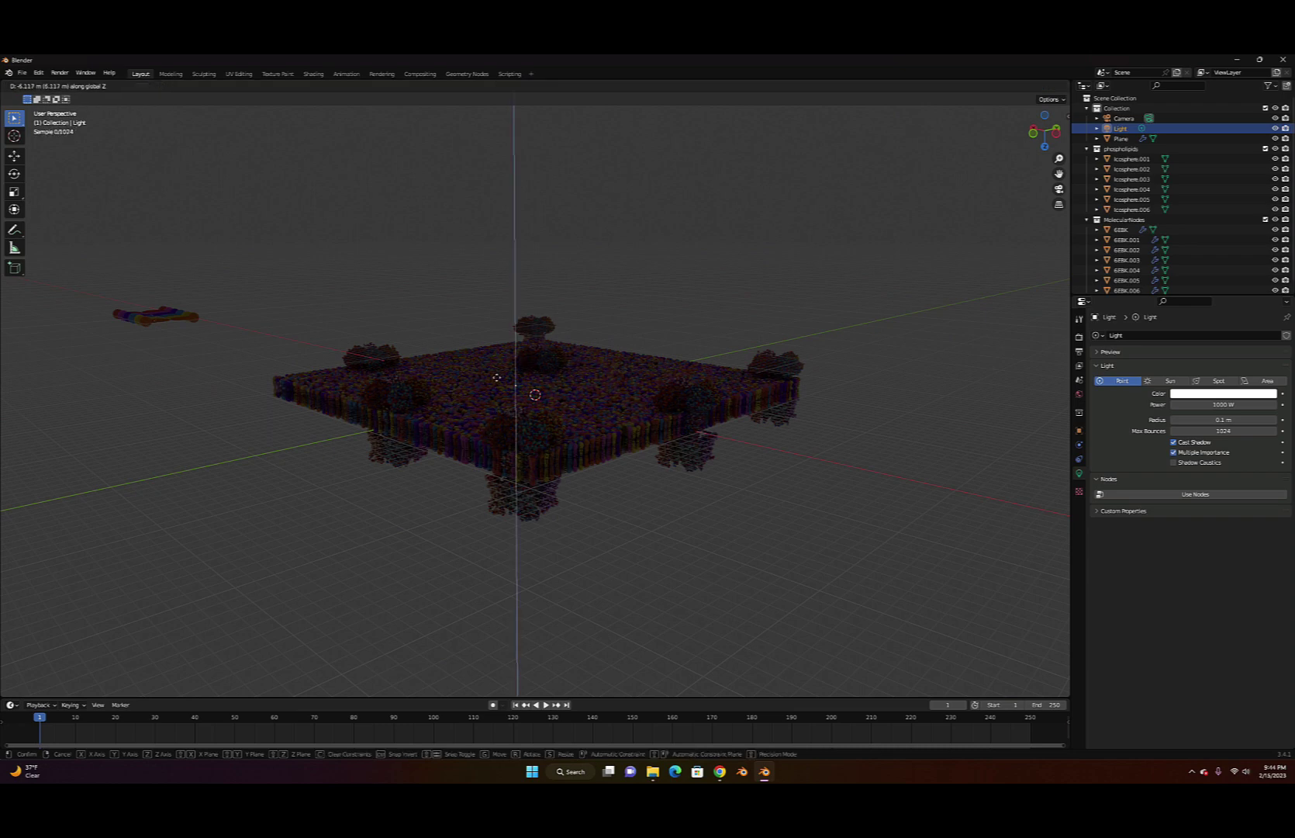
left_click(506, 290)
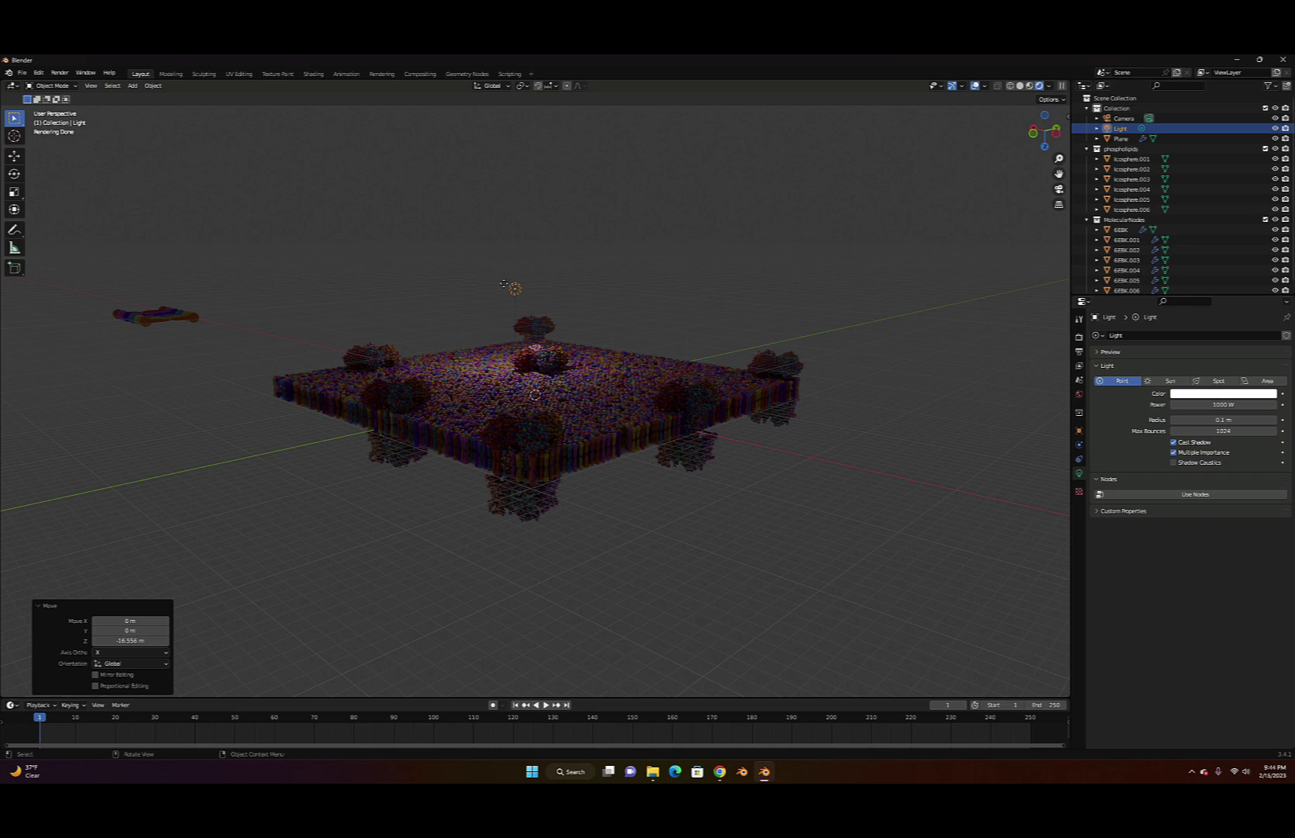
key("g")
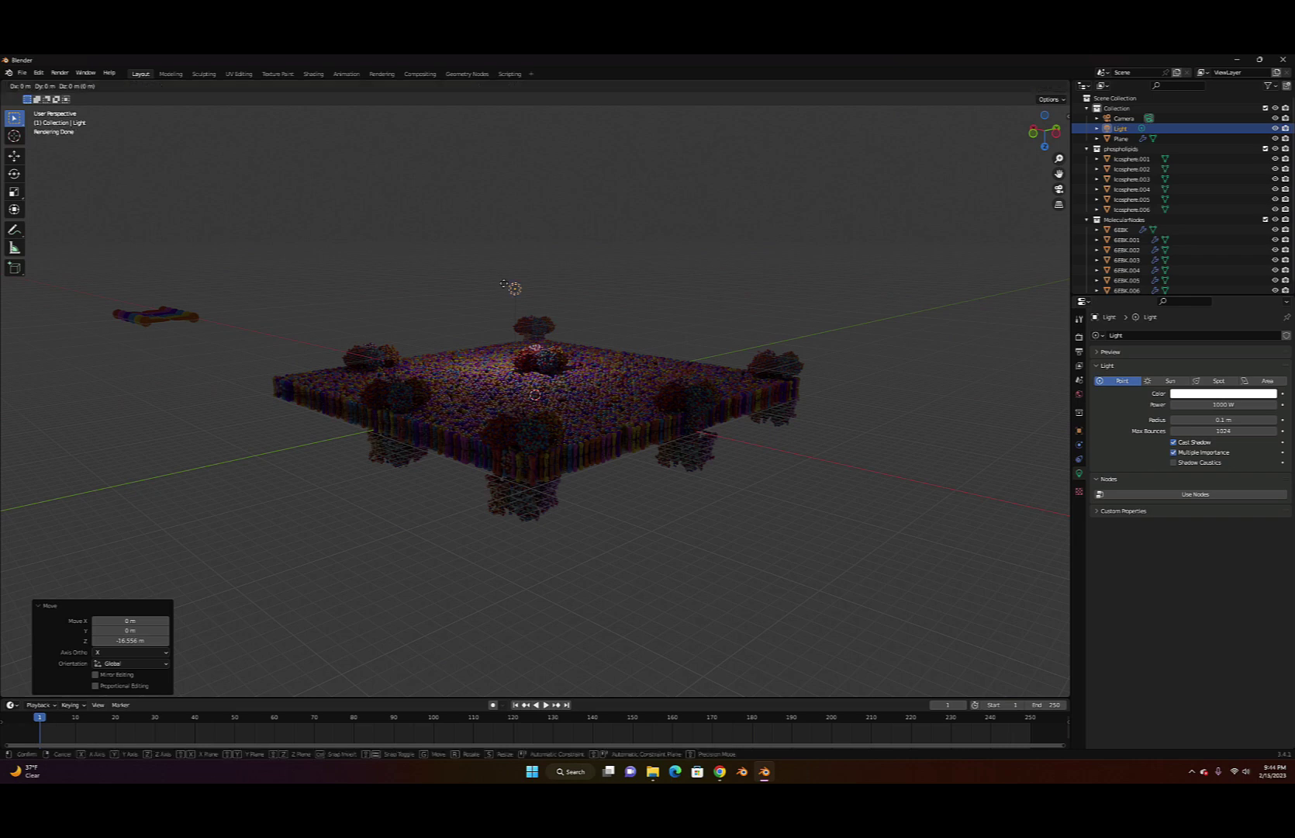
key("y")
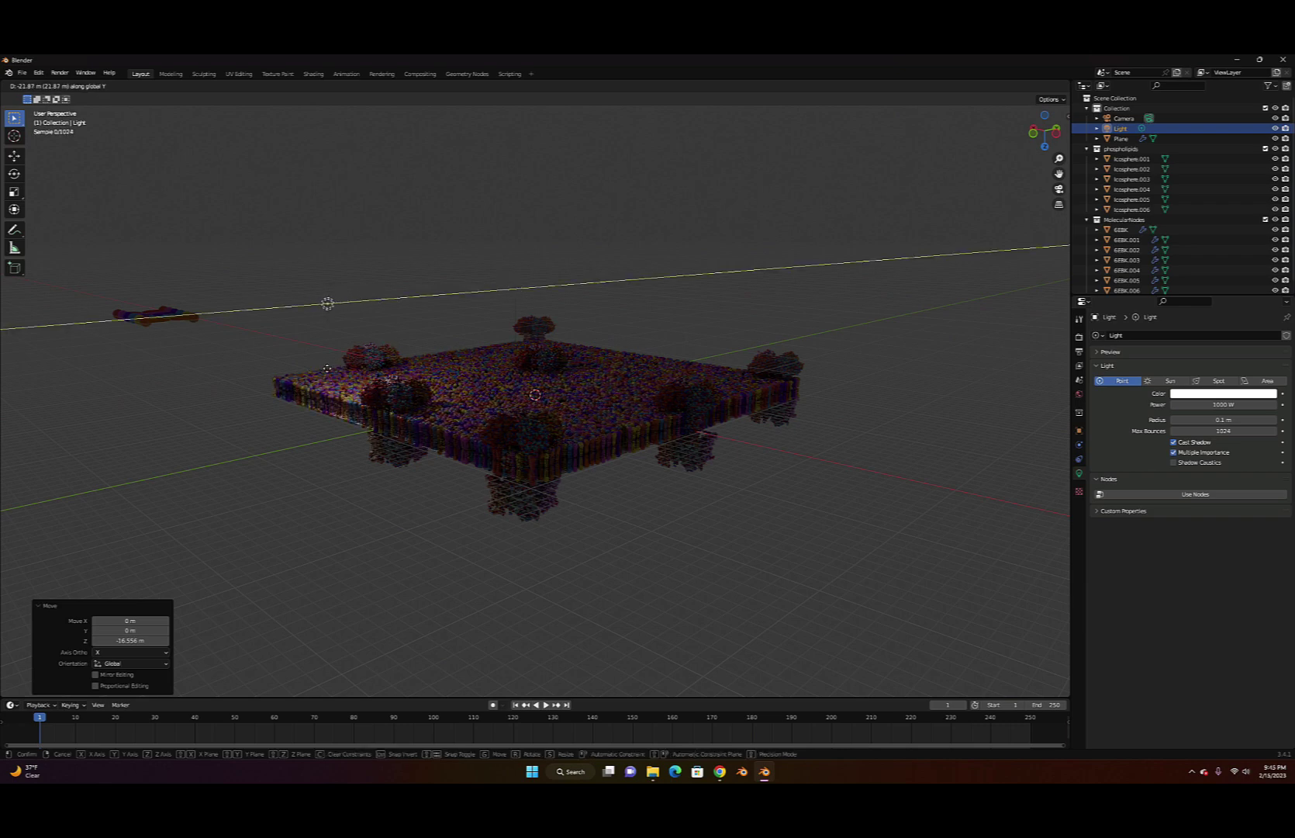
left_click(334, 371)
key("g")
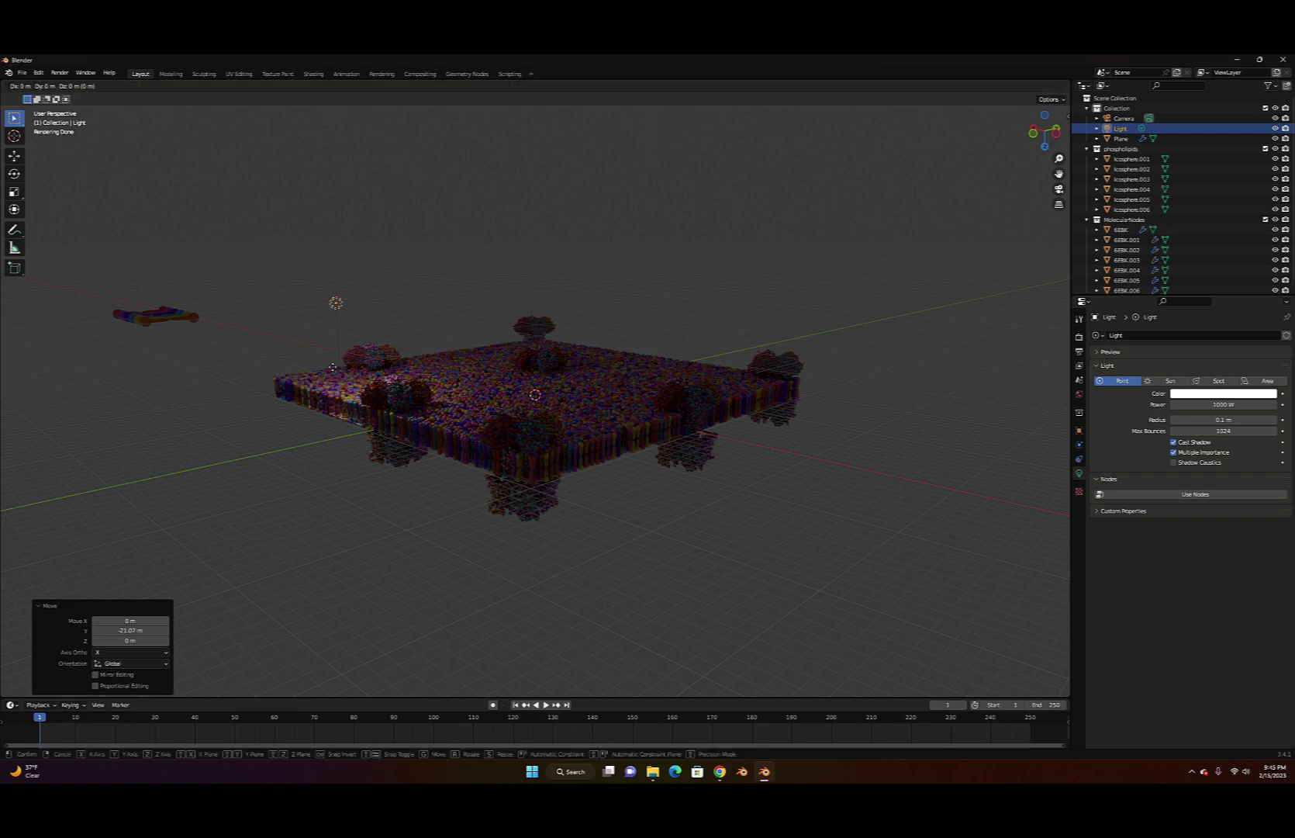
key("x")
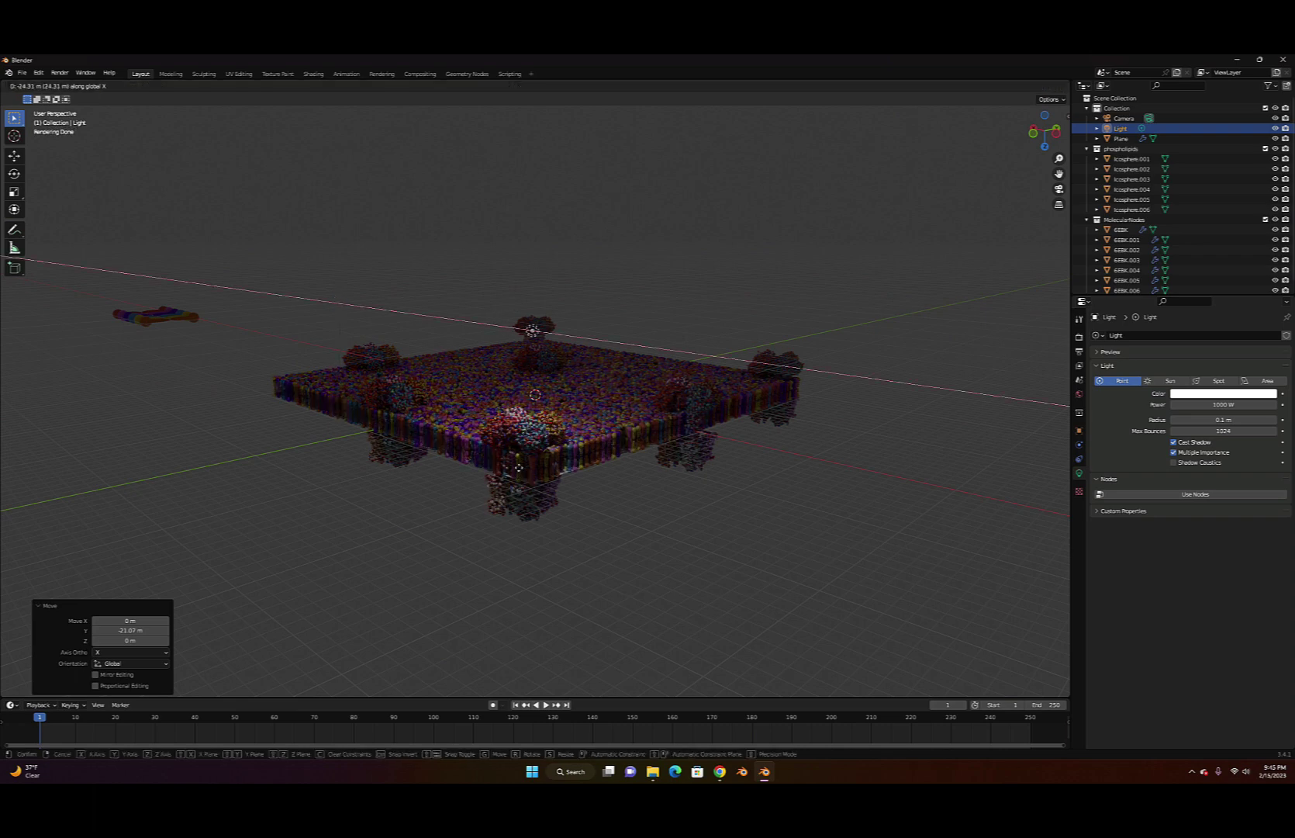
left_click(518, 468)
Raise the light 5.2753 m along Z so it brightly lights the front protein
middle_click_drag(547, 373, 553, 398)
middle_click_drag(555, 494, 693, 505)
key("g")
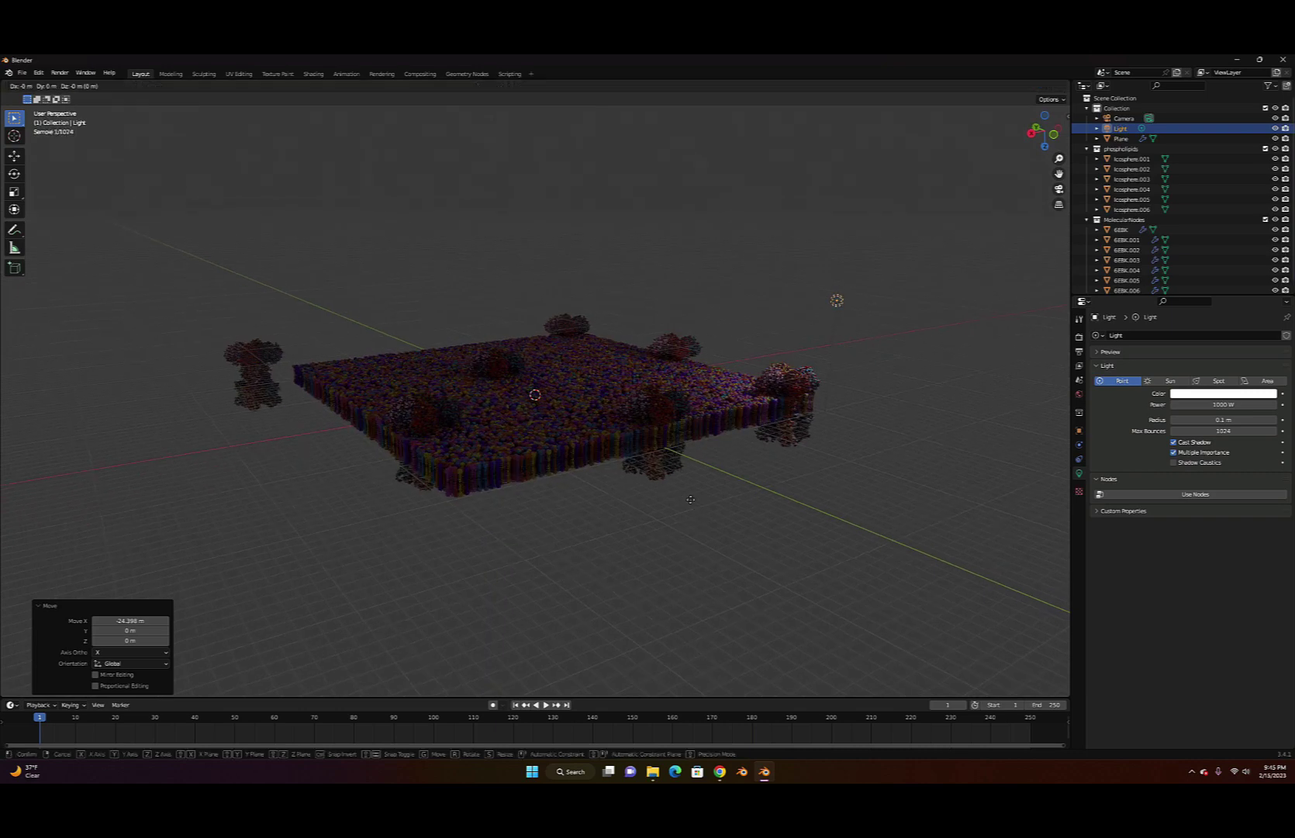
key("z")
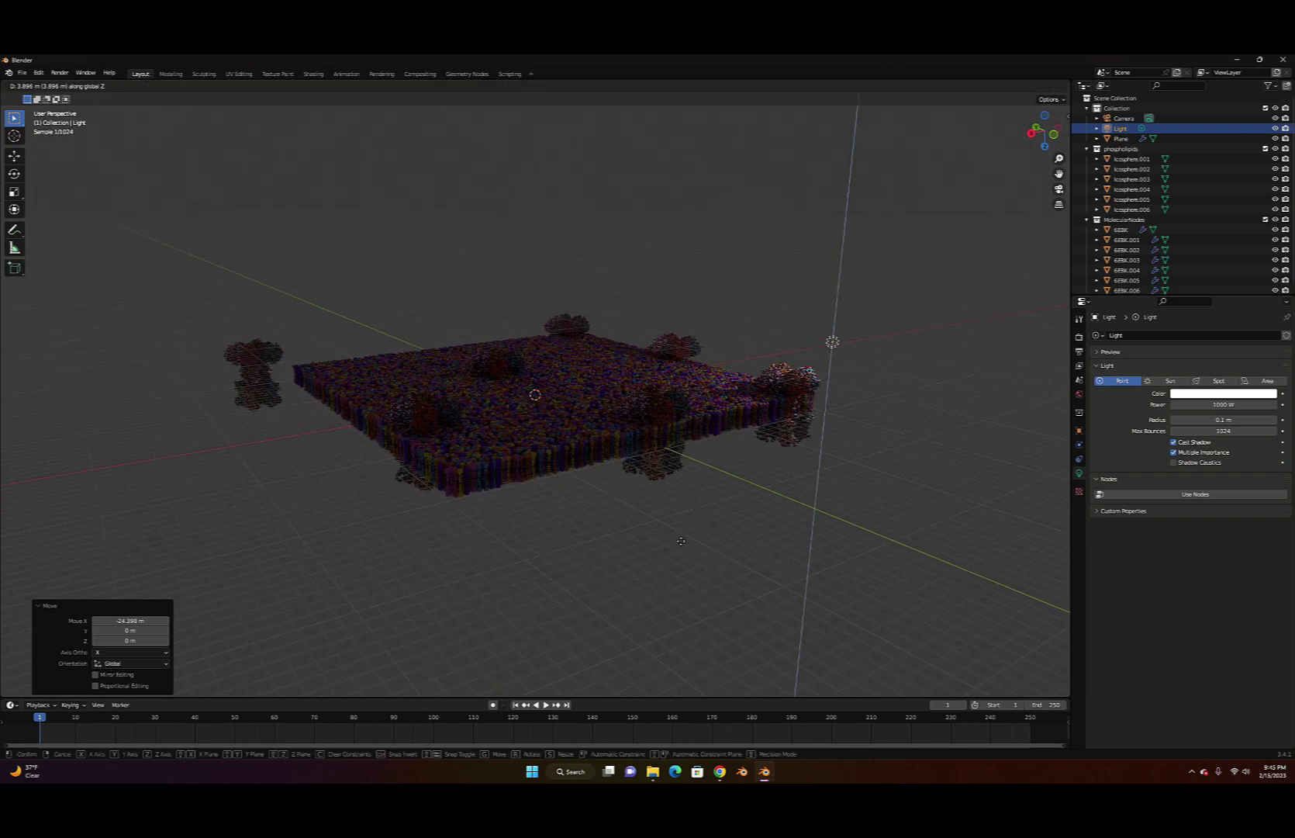
left_click(678, 558)
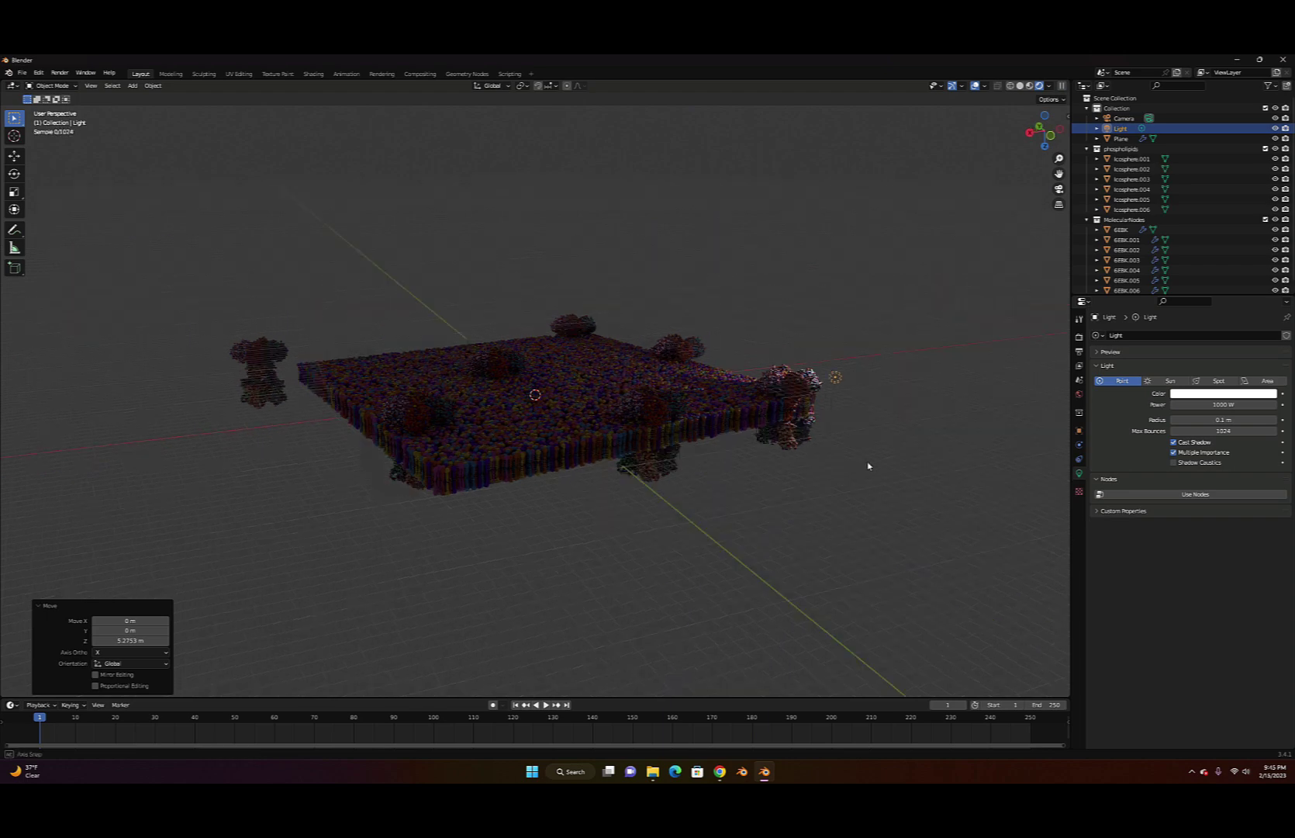
middle_click_drag(867, 465, 800, 452)
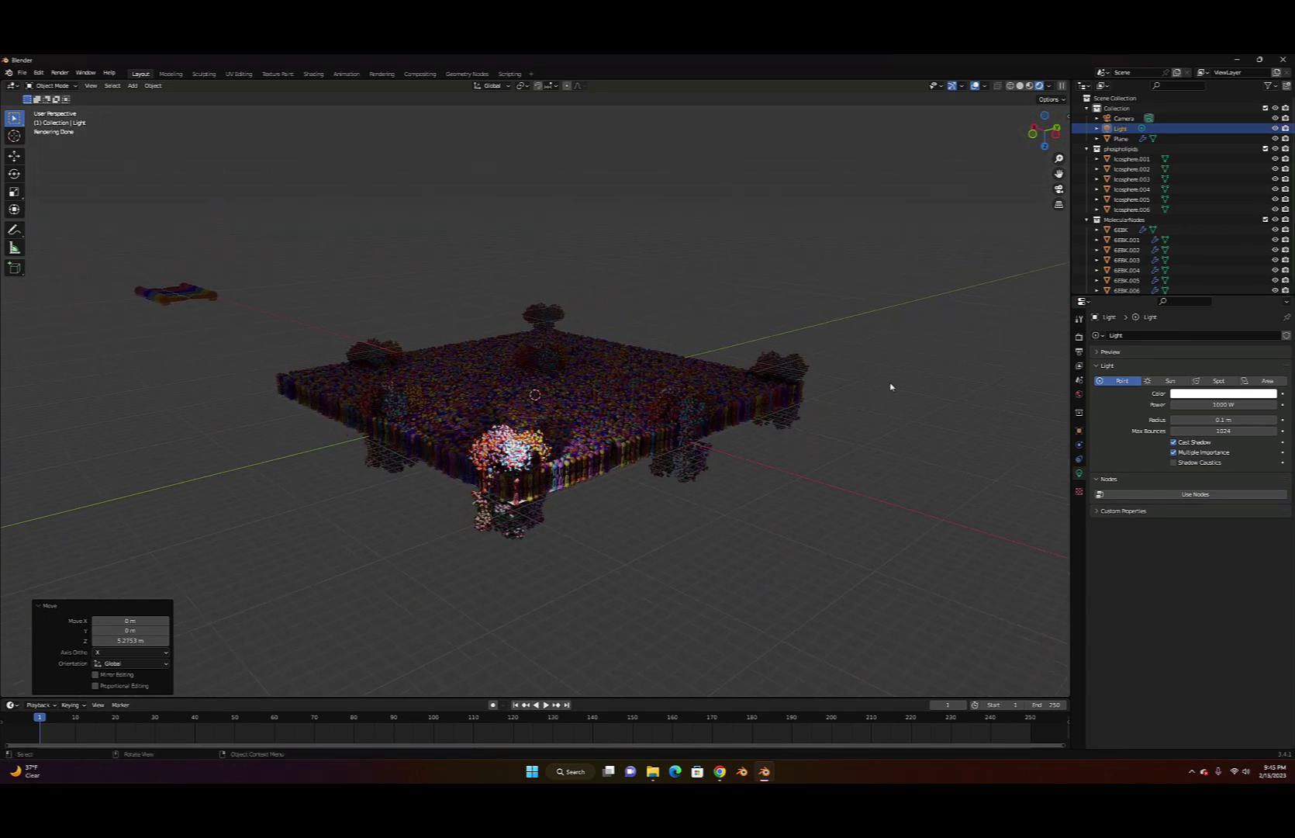
Set the point light's colour to a very pale, almost white blue
left_click(1202, 394)
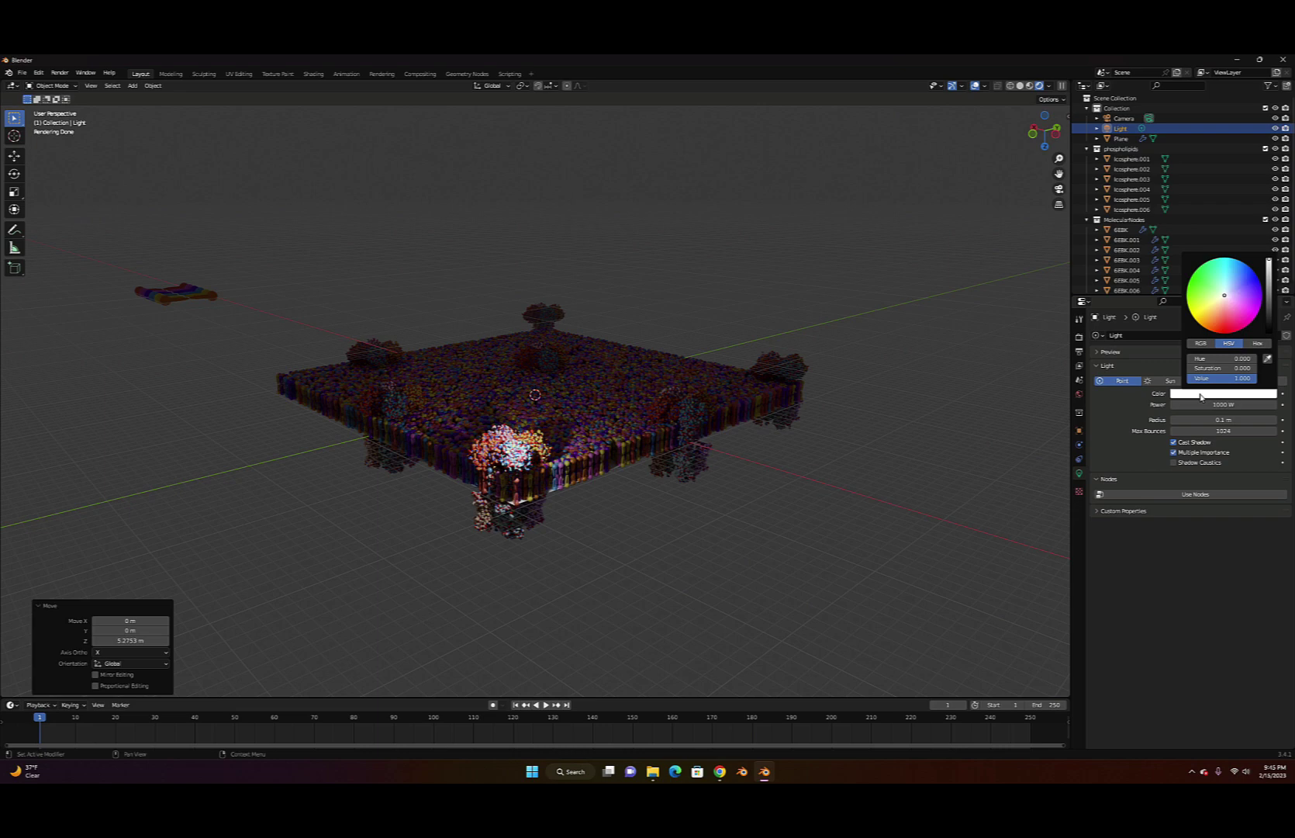
left_click(1236, 279)
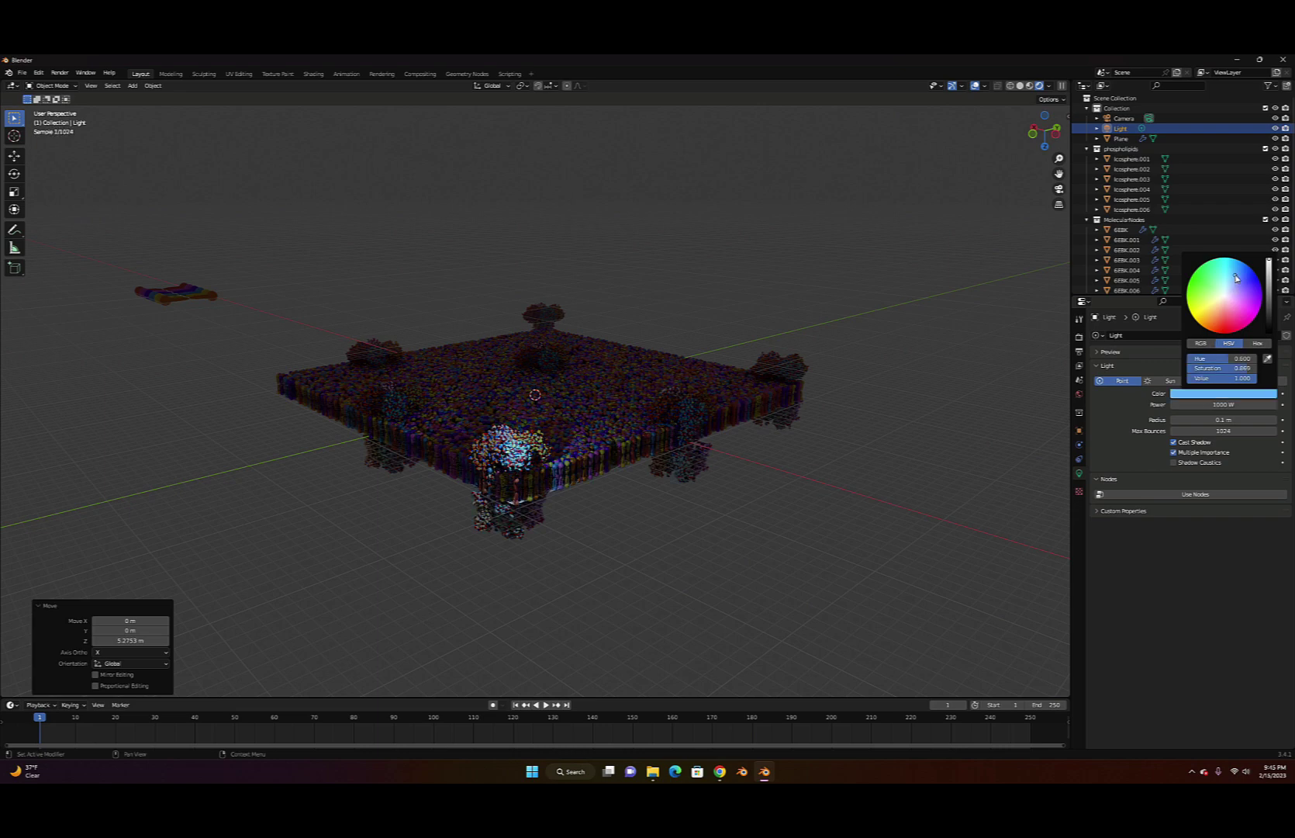
left_click(1207, 310)
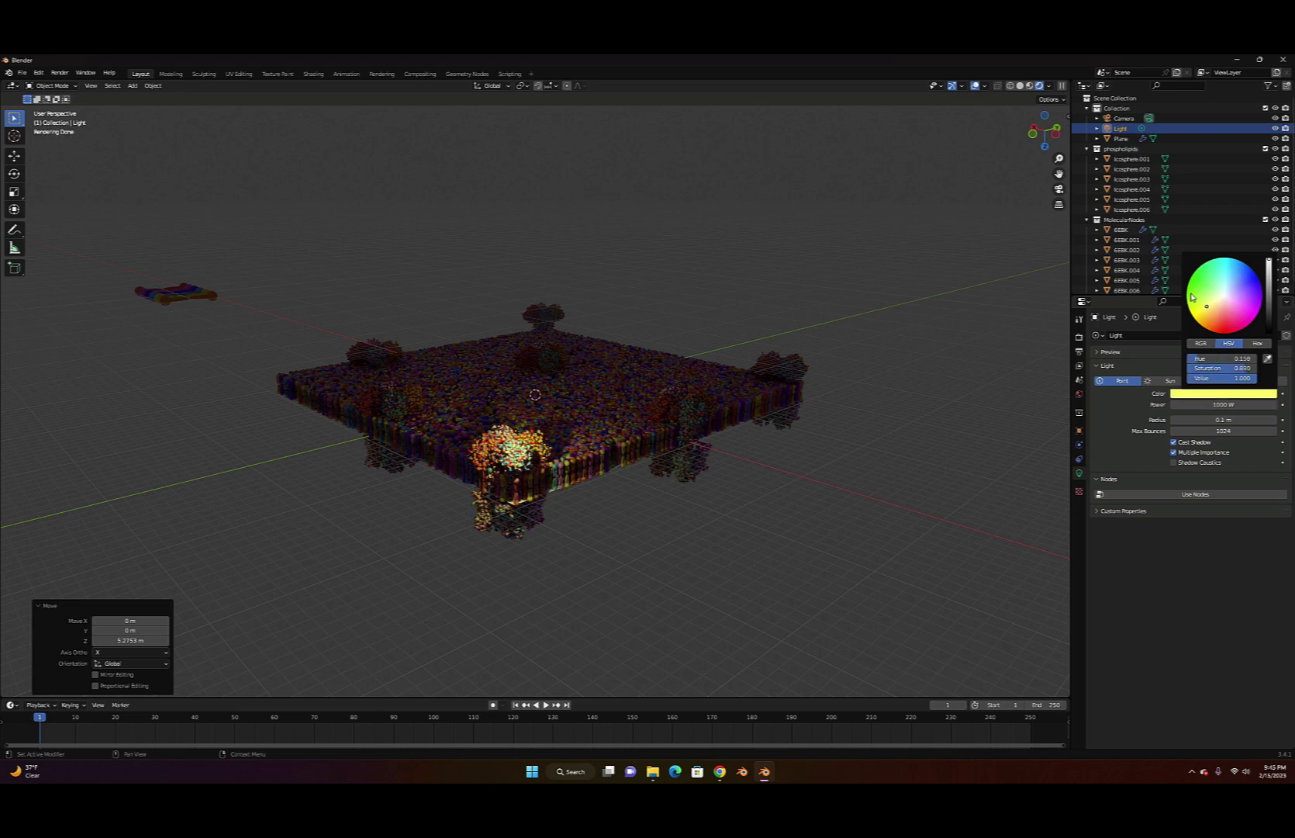
left_click(1216, 290)
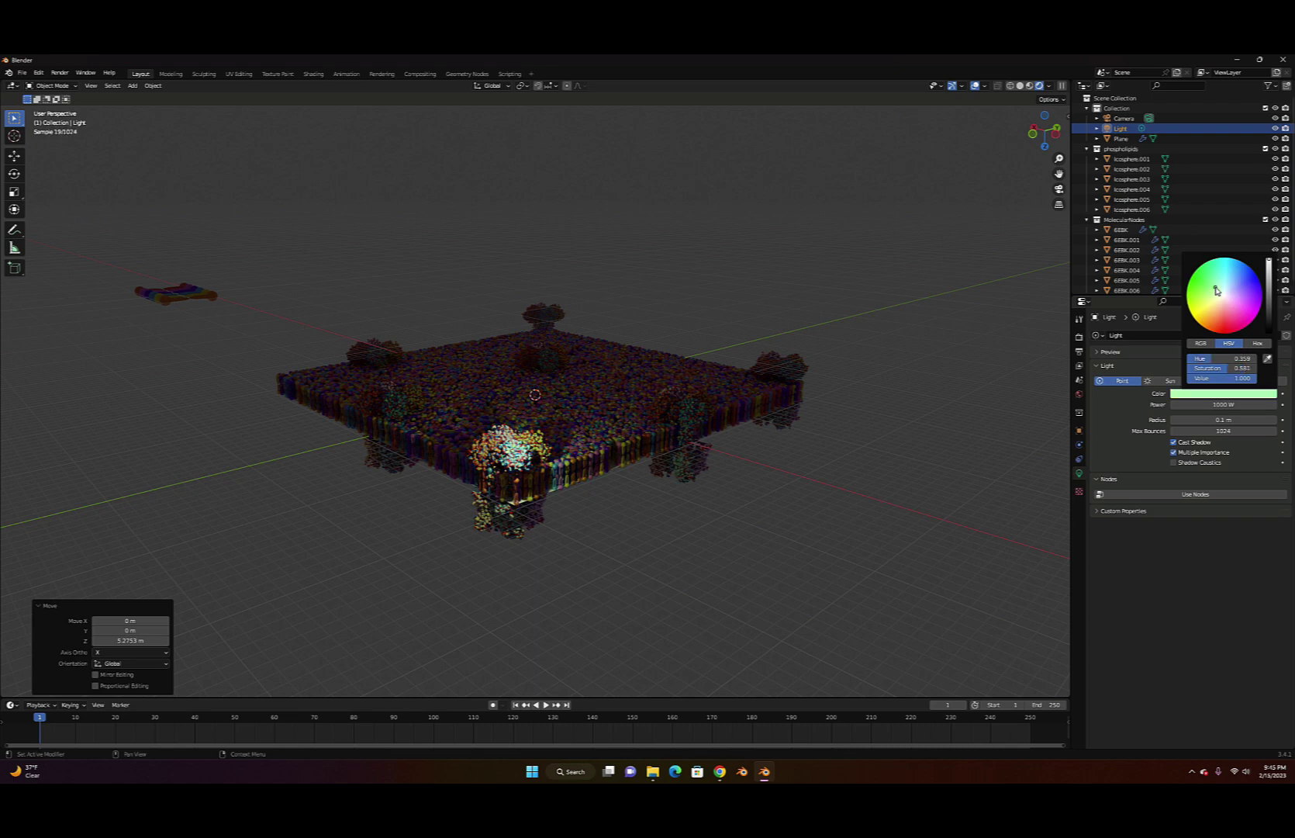
left_click(1226, 325)
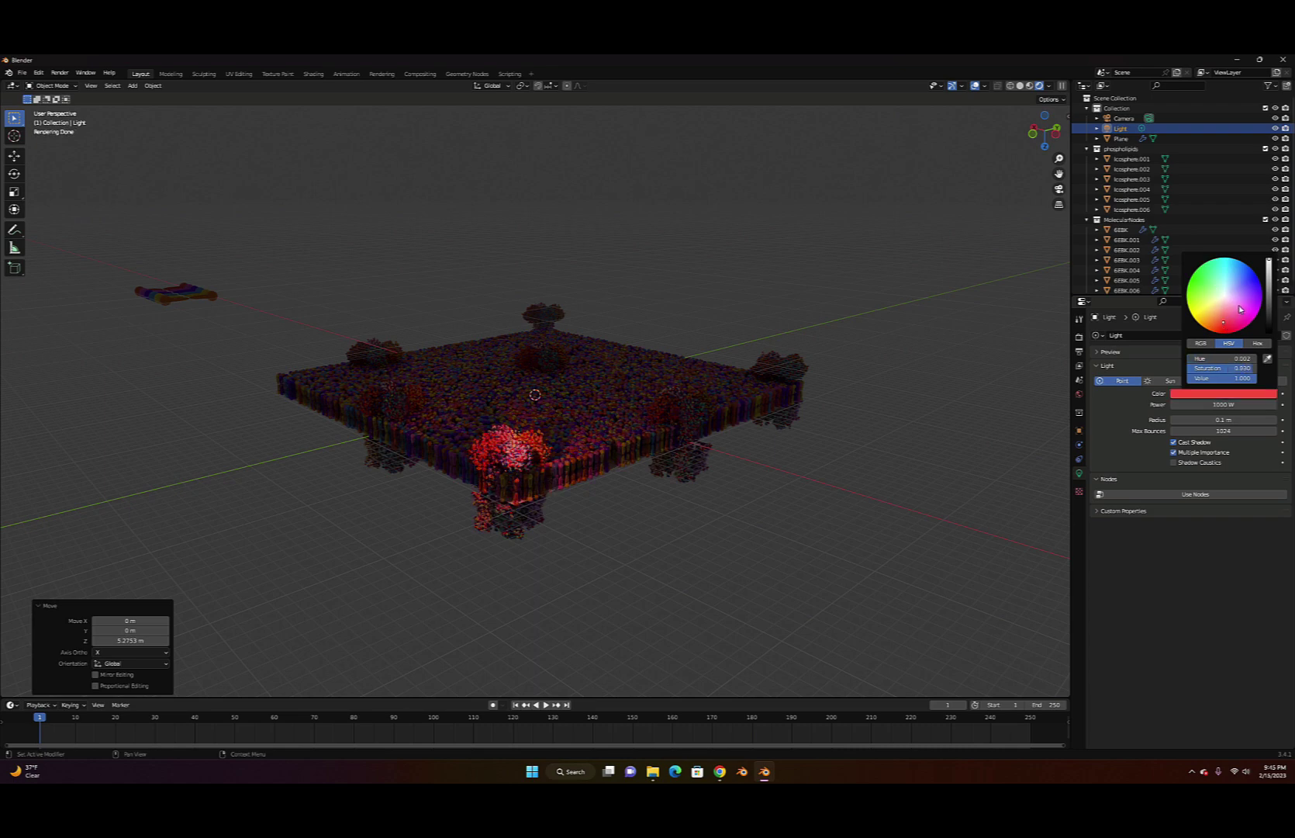
left_click(1241, 308)
left_click_drag(1248, 283, 1225, 290)
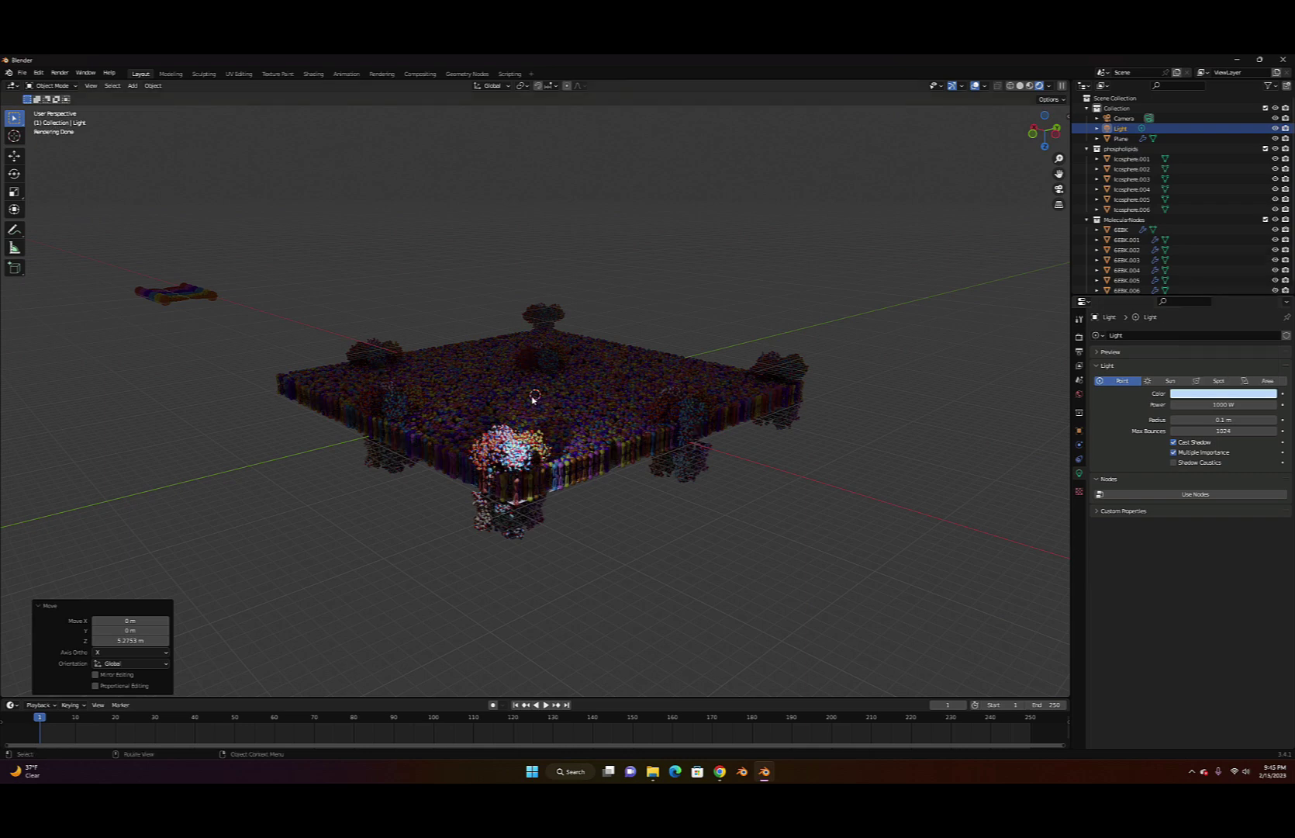
key("g")
key("z")
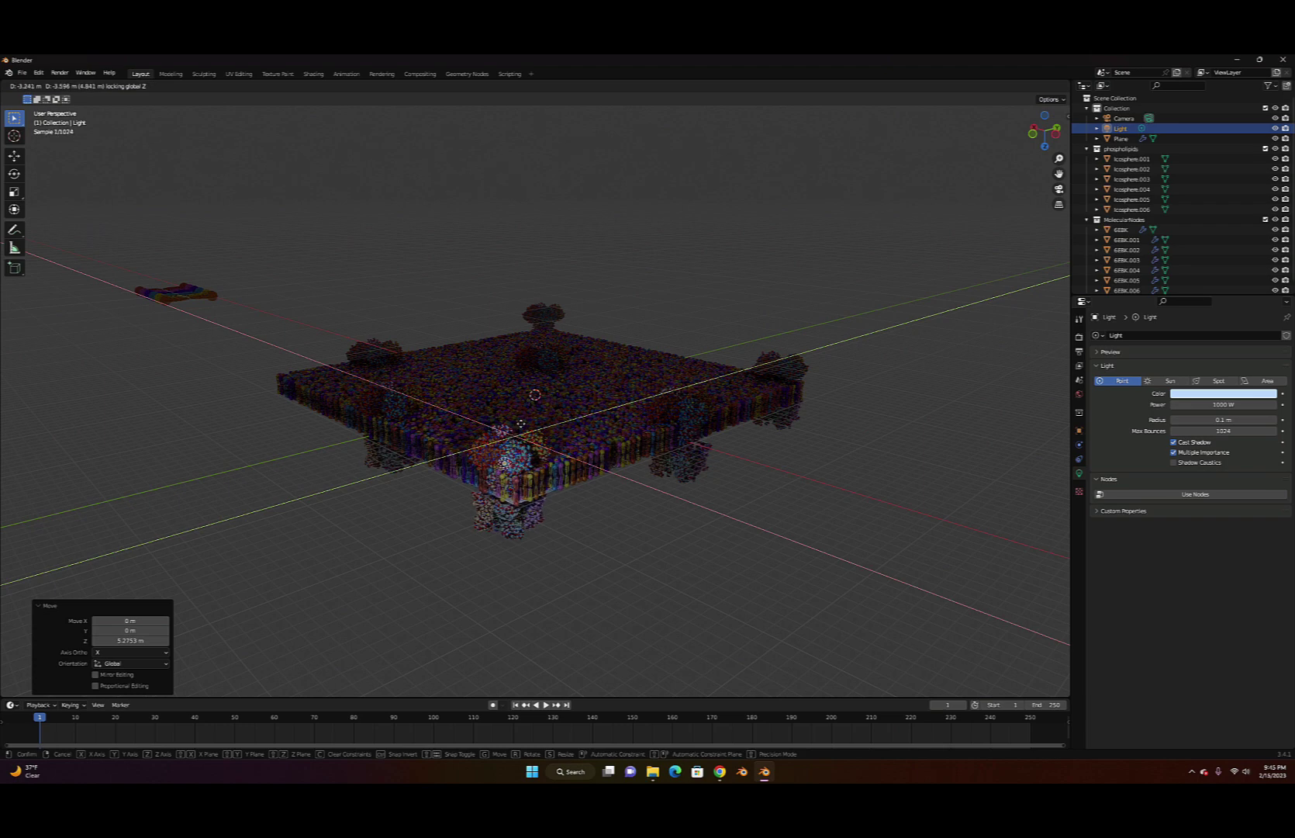
Shift the light about −3.26 m X, −3.57 m Y and set its power to 2000 W
left_click(521, 424)
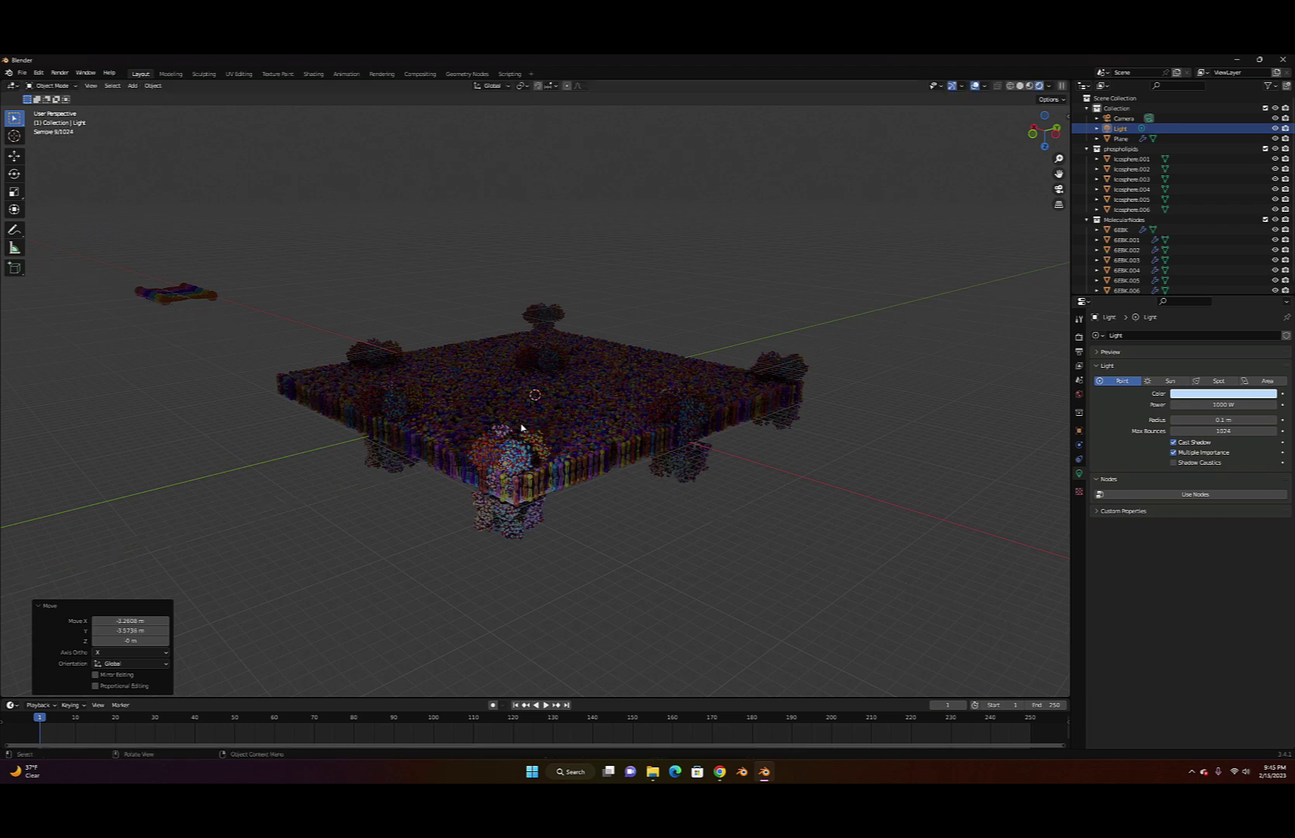
left_click(1214, 404)
left_click(1175, 404)
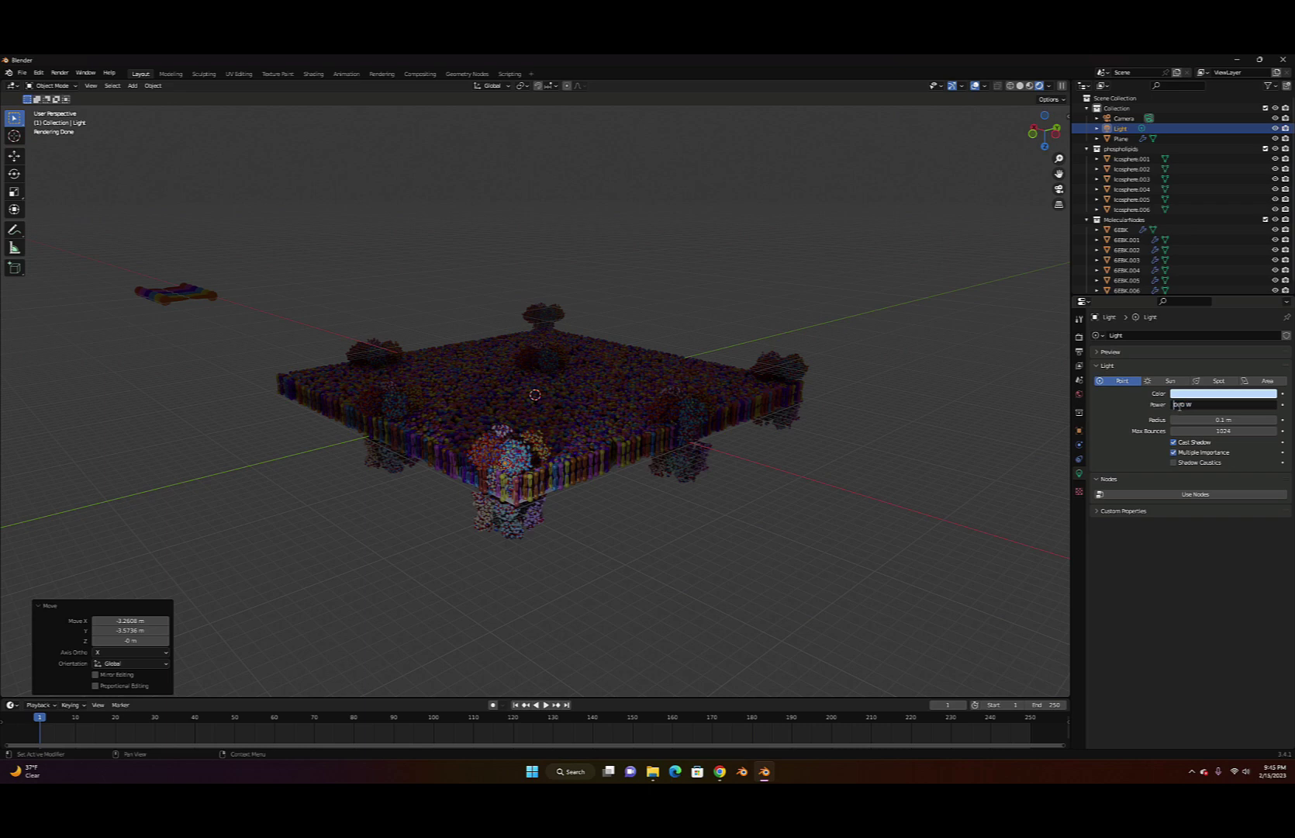
type("20")
key("Return")
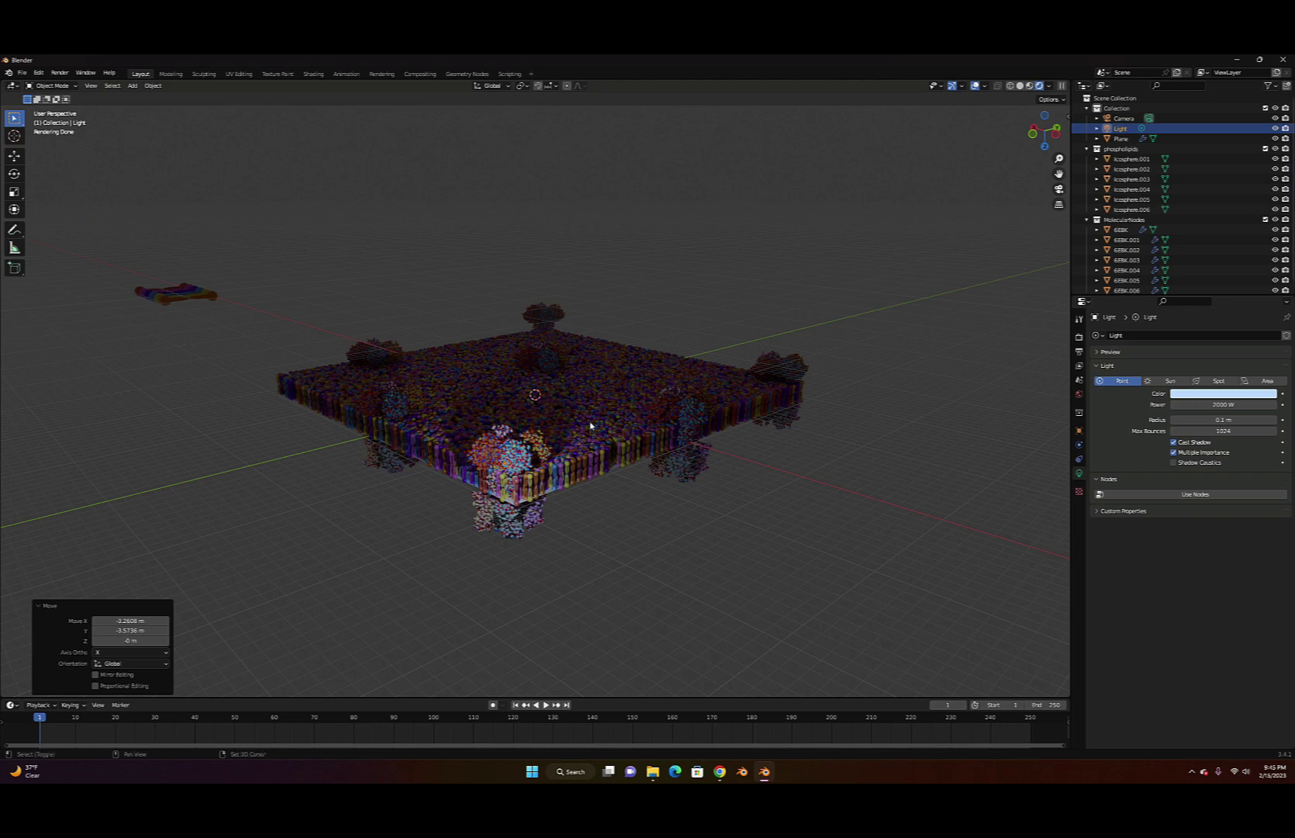
key("shift+d")
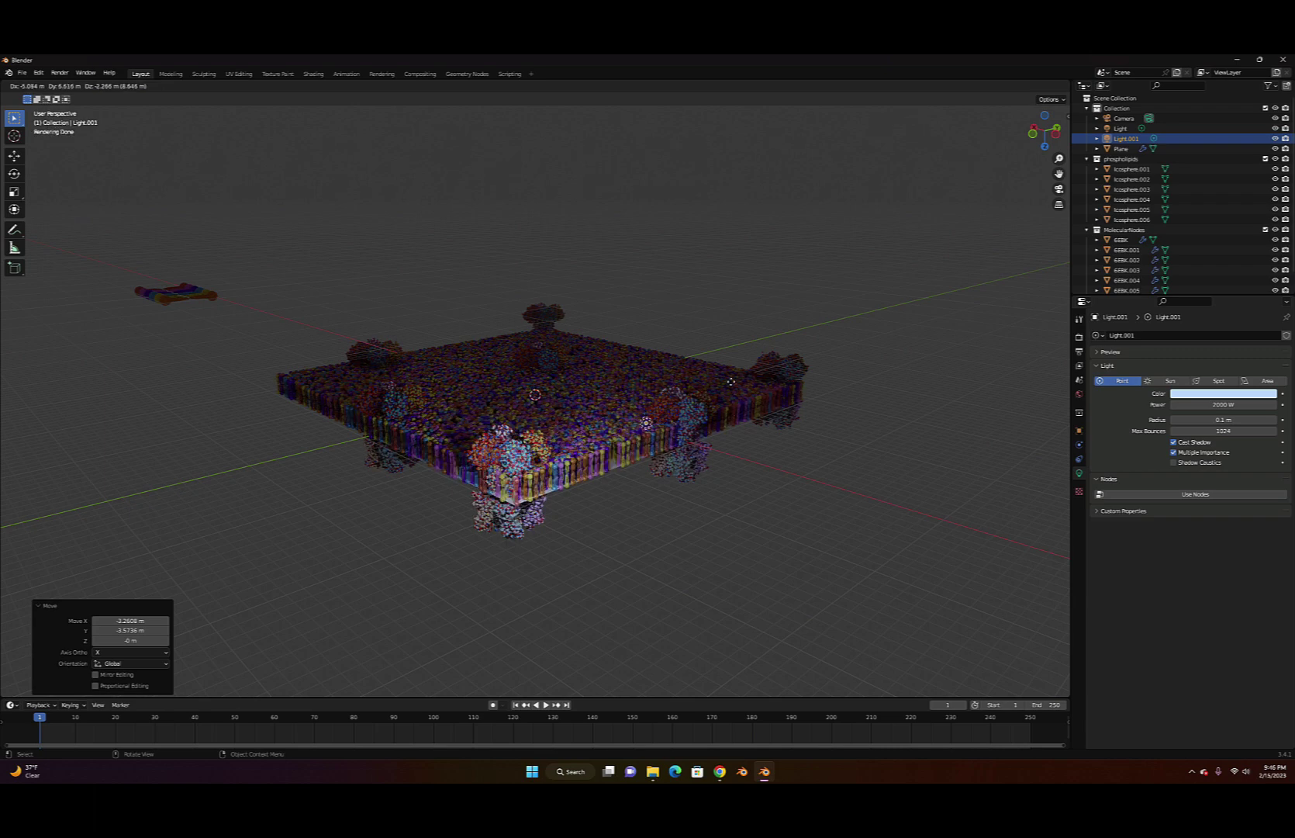
Place duplicated 2000 W lights, creating third and fourth lights around the membrane
left_click(728, 381)
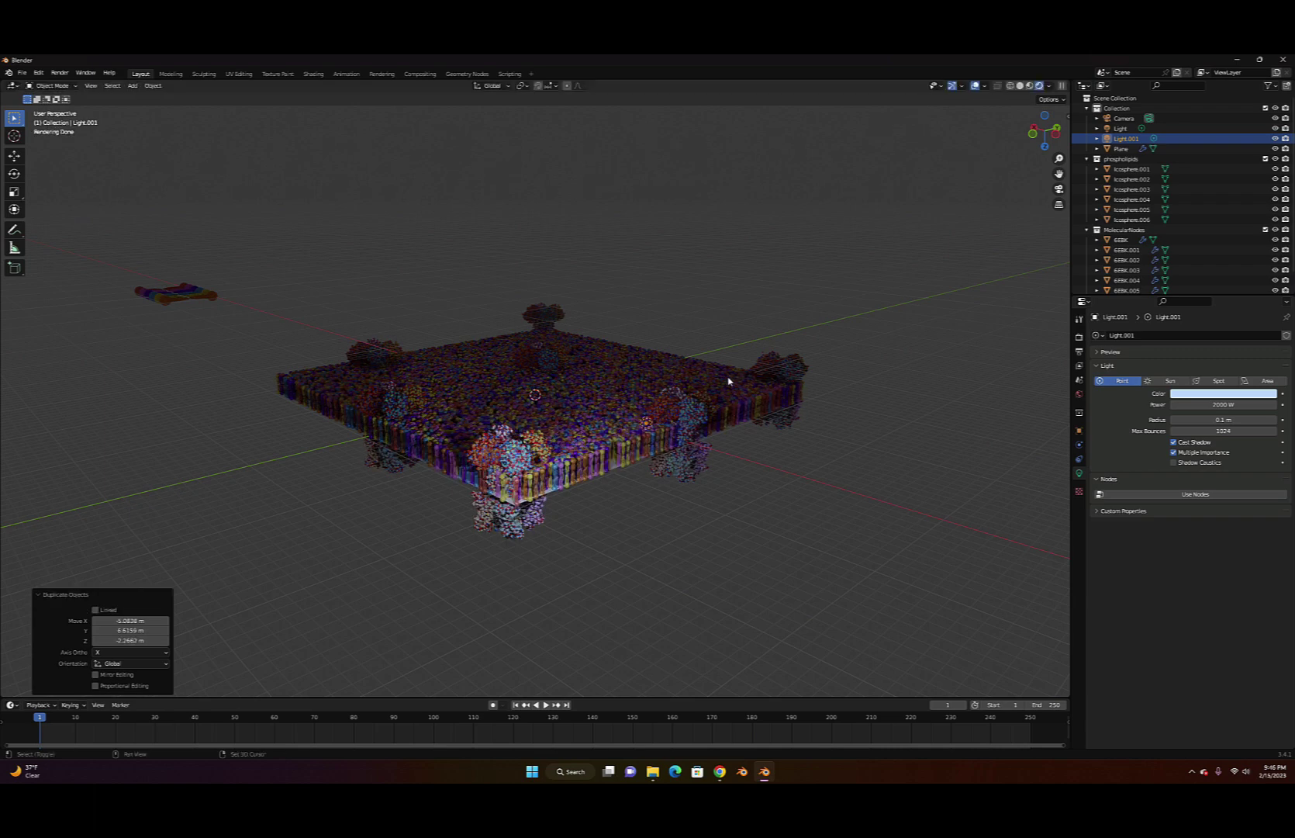
key("shift+d")
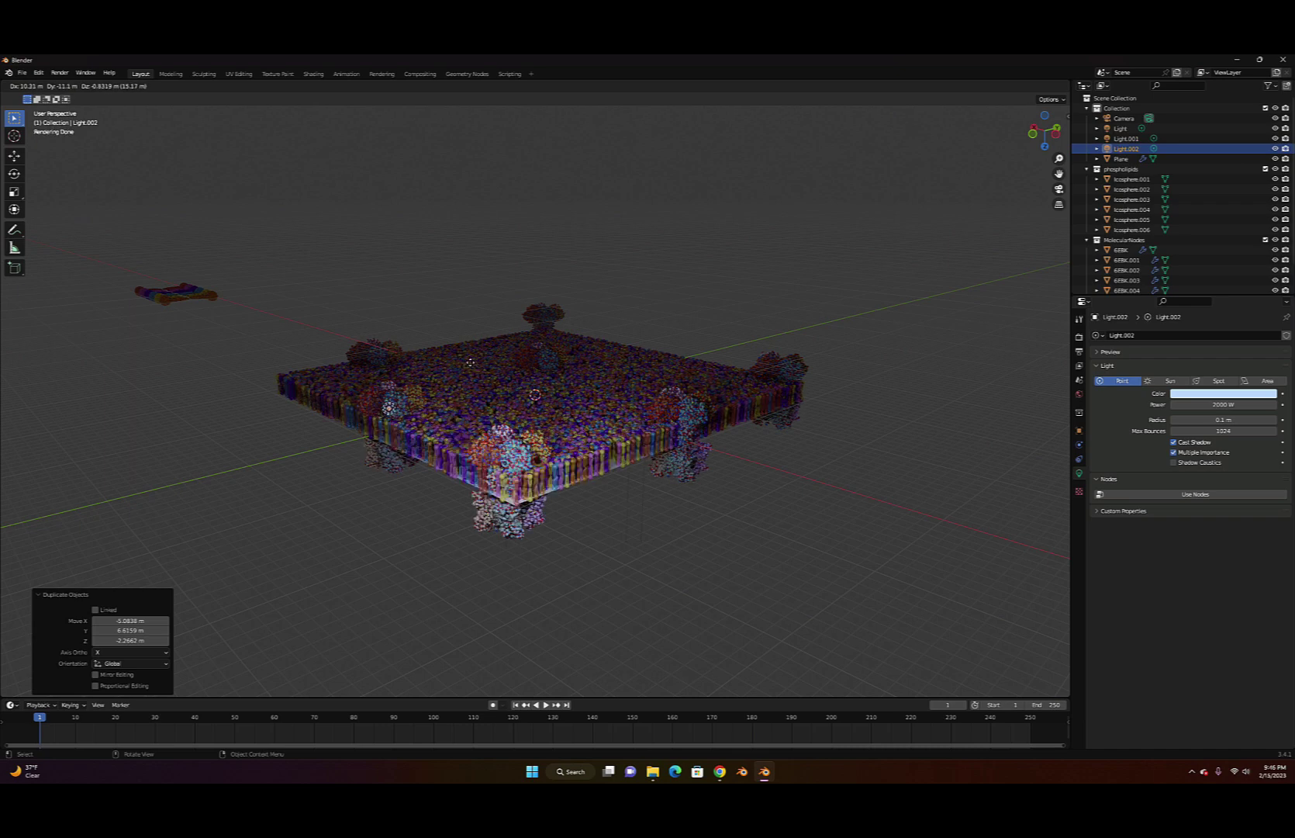
key("Return")
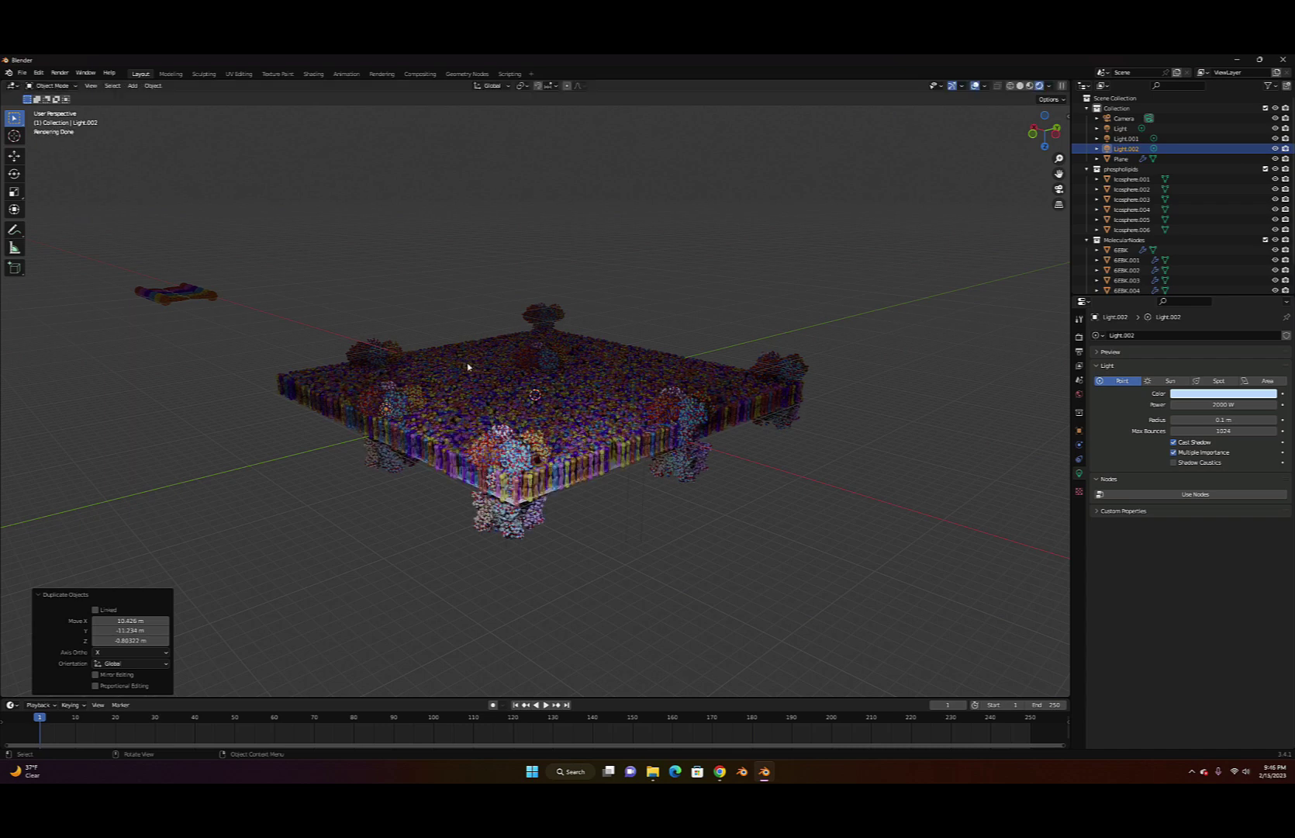
key("shift+d")
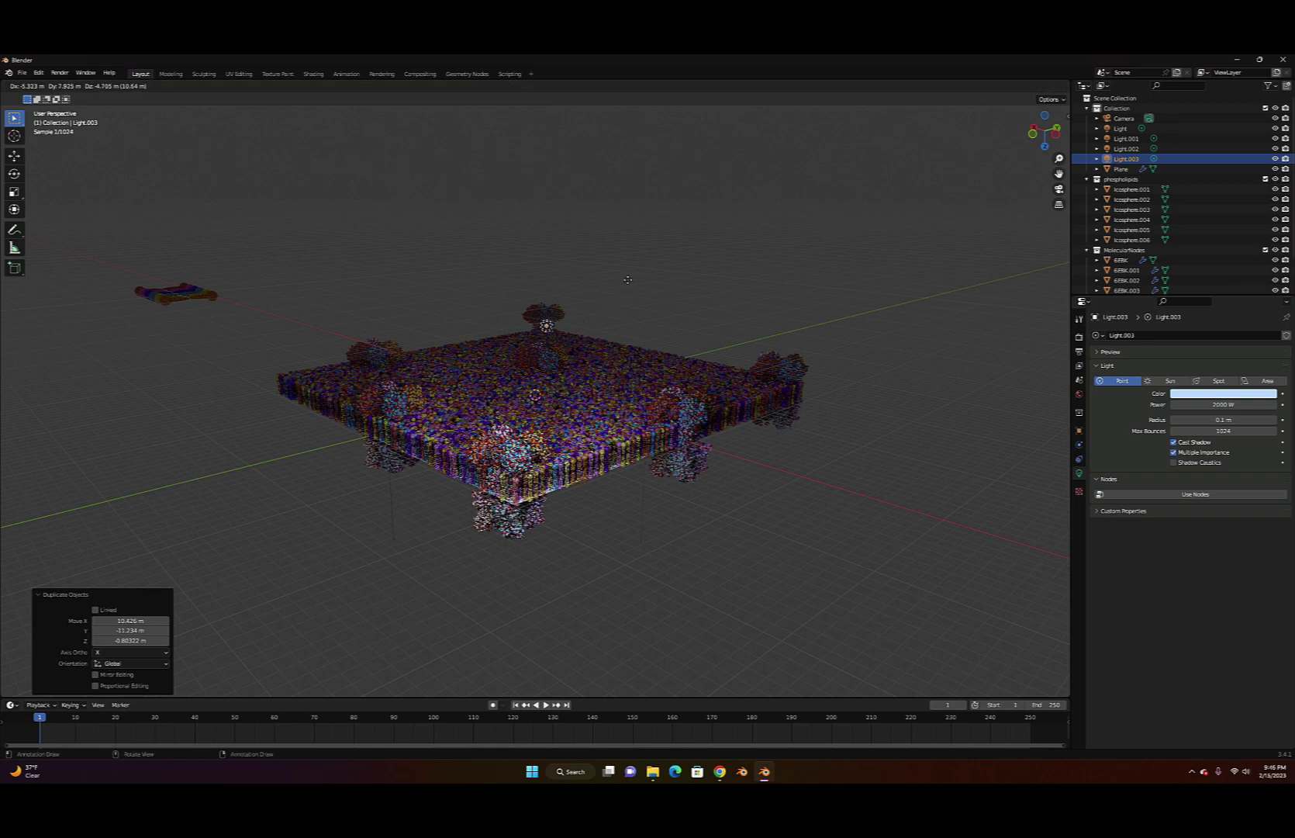
left_click(630, 281)
Reposition the fourth light from a new angle, then select Light.002
middle_click_drag(599, 464, 473, 474)
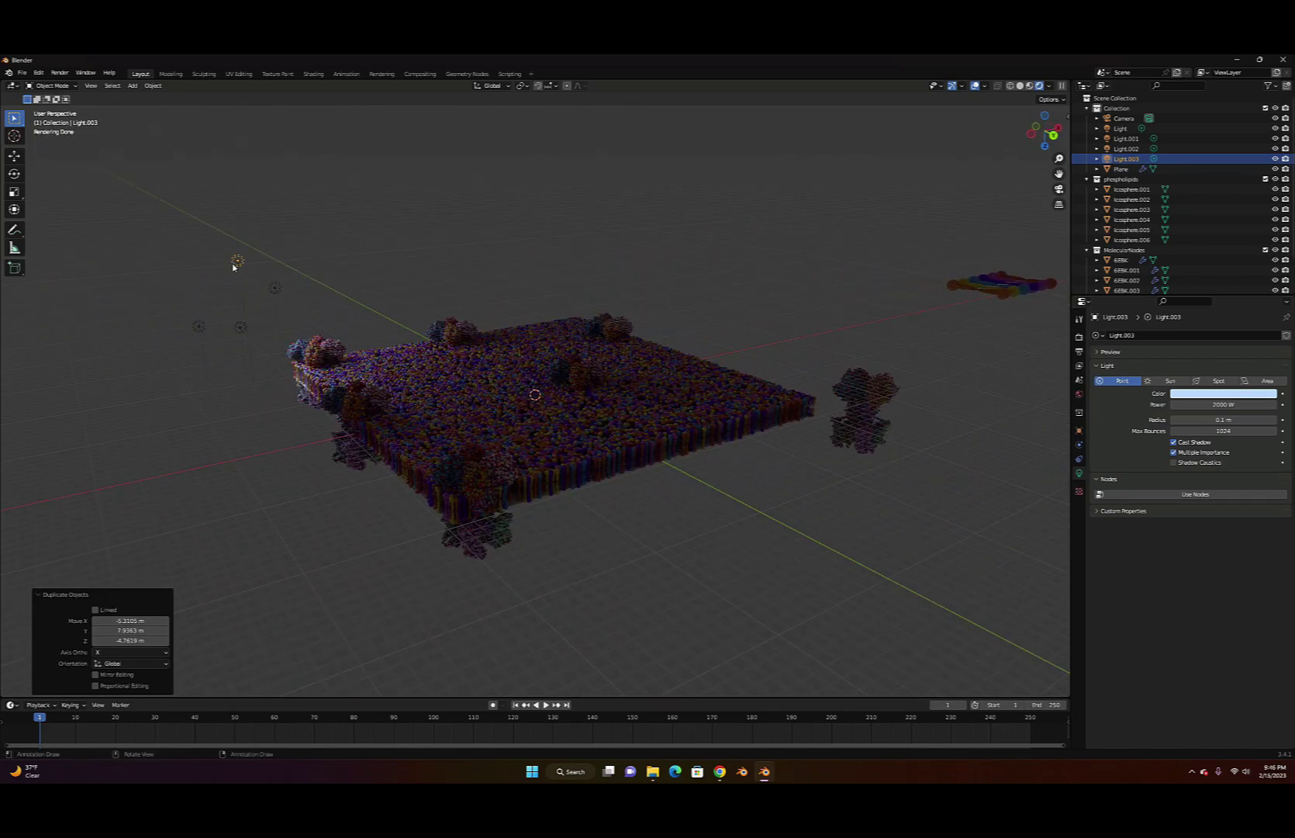
key("g")
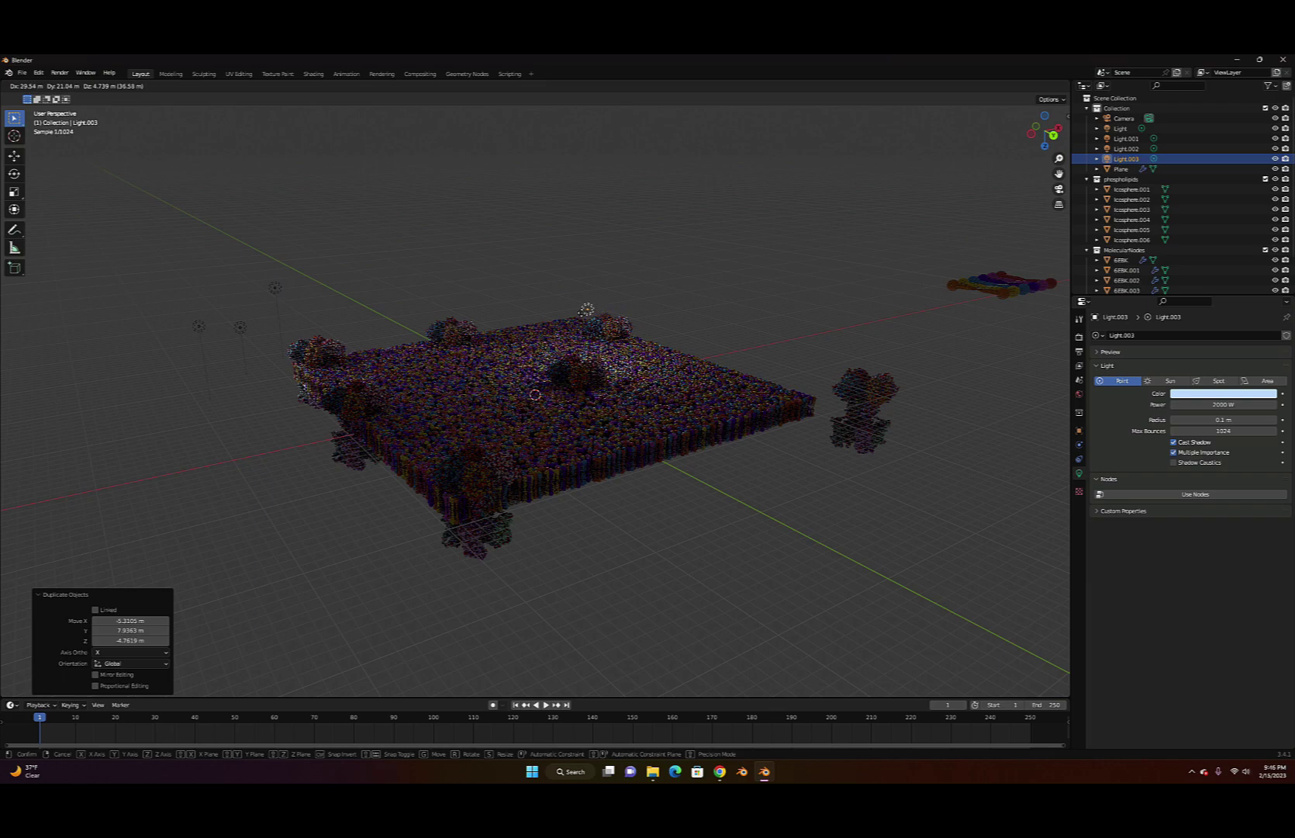
left_click(365, 511)
middle_click_drag(366, 511, 493, 522)
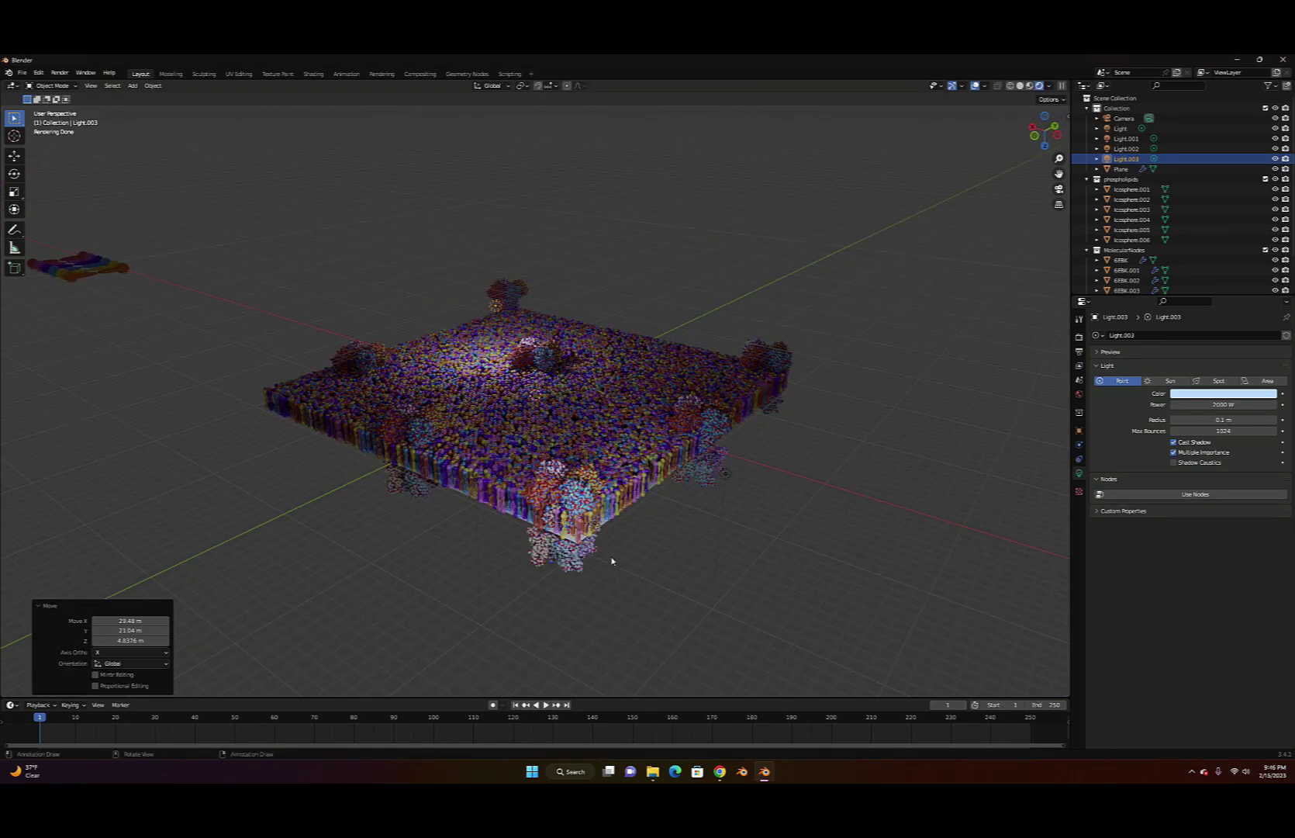
middle_click_drag(612, 561, 603, 529)
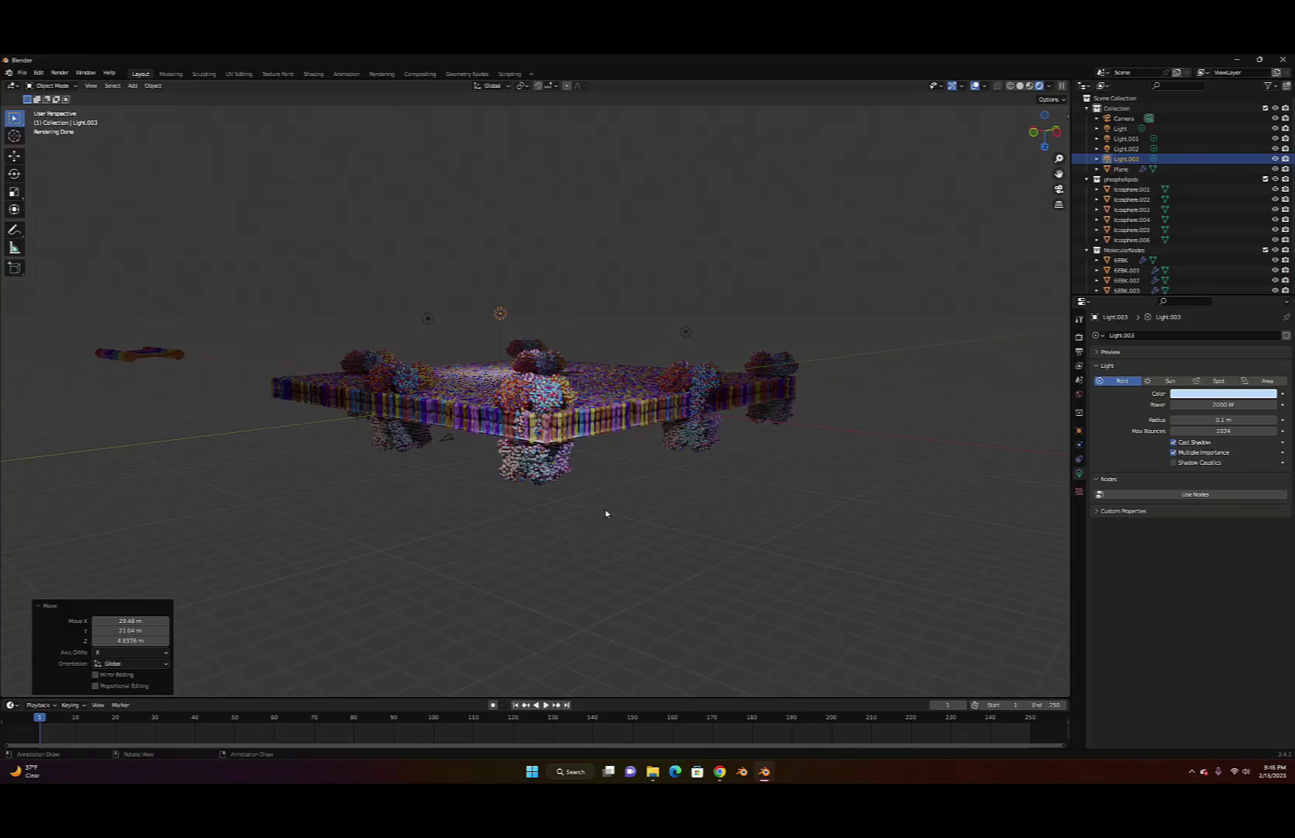
scroll(606, 512, "up", 3)
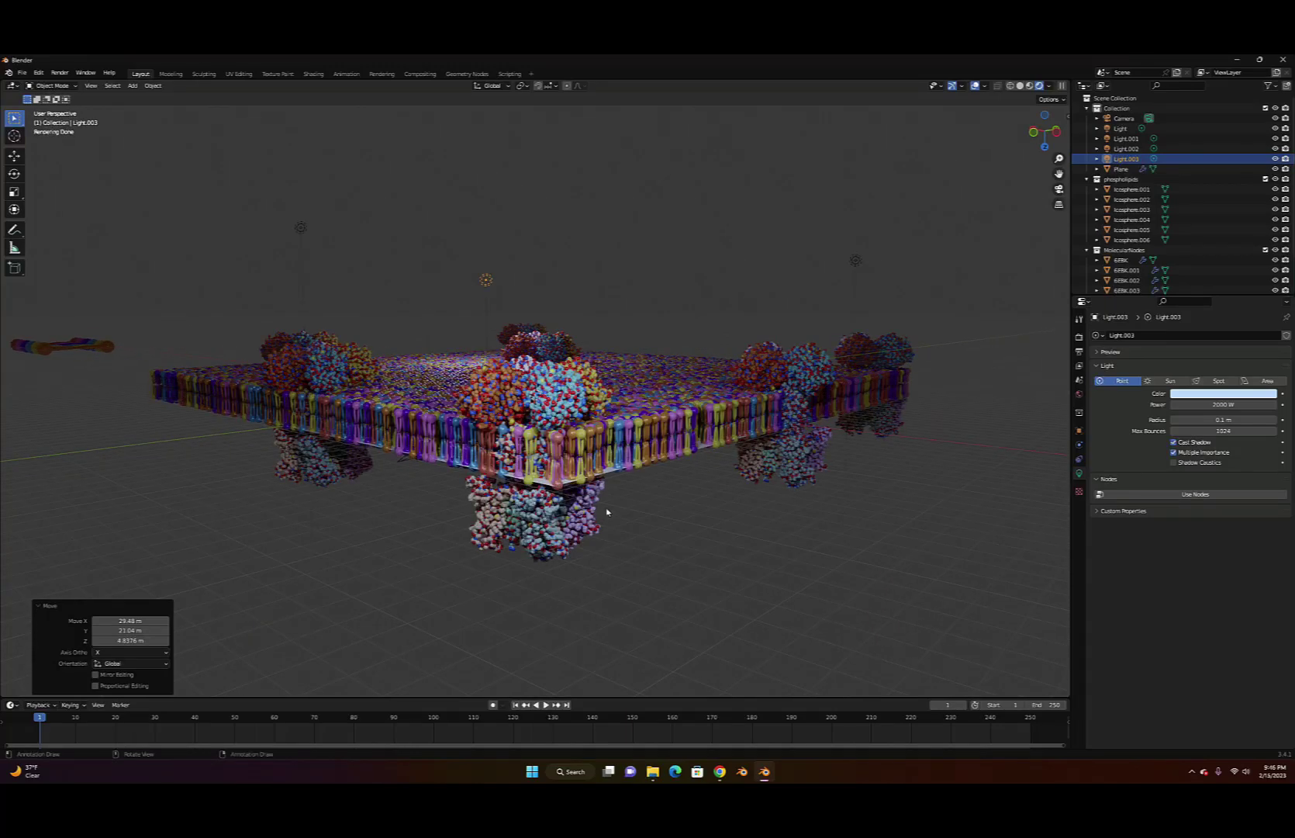
left_click(300, 228)
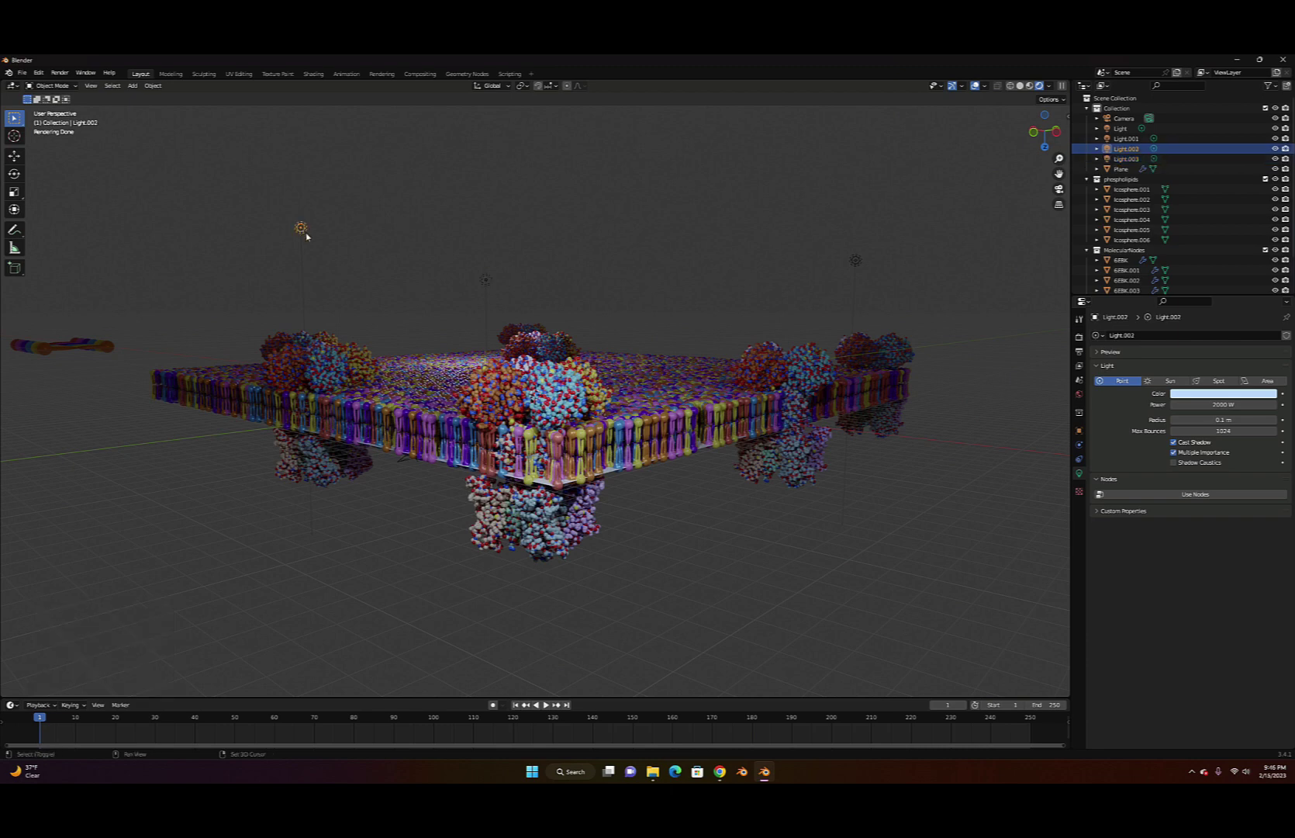
Duplicate Light.002 into Light.004 and slide it along the global X axis
key("shift+d")
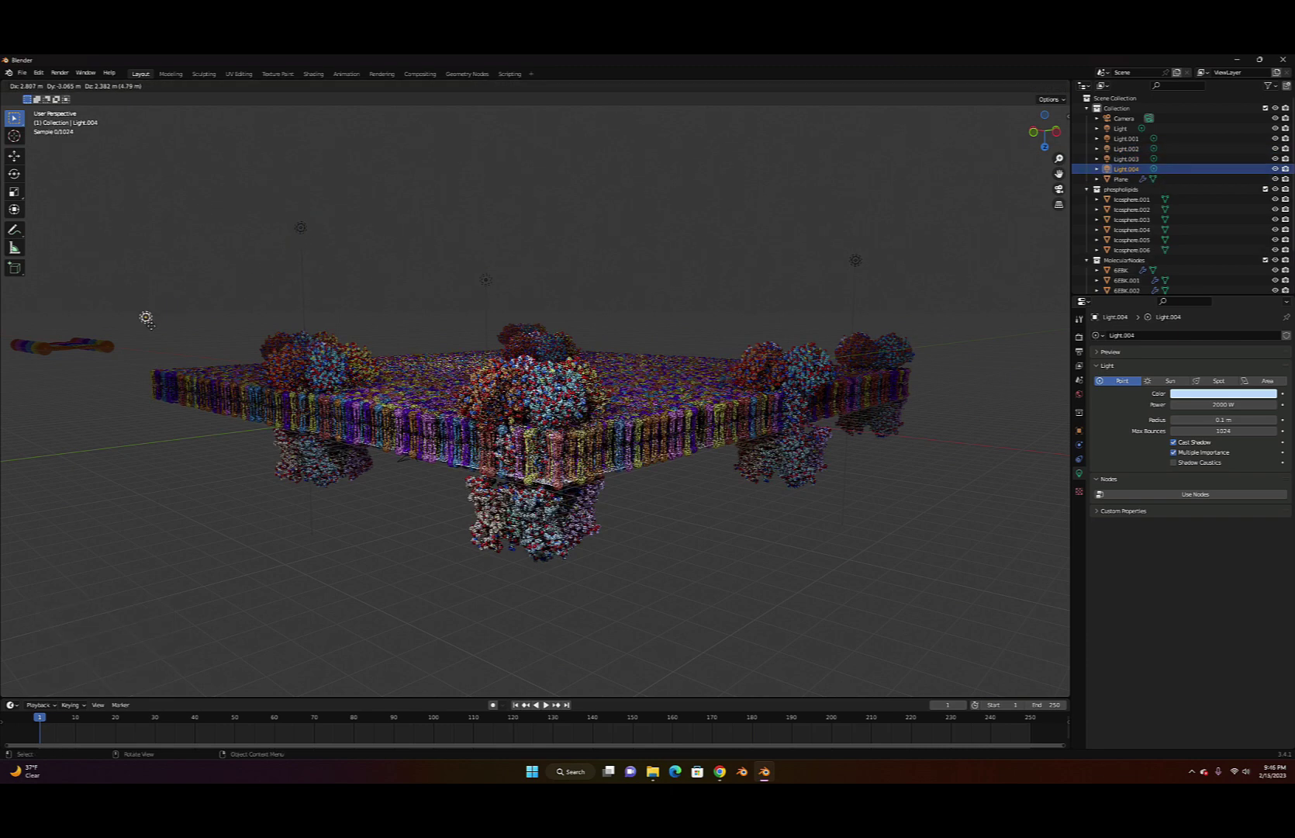
left_click(154, 345)
middle_click_drag(155, 345, 216, 412)
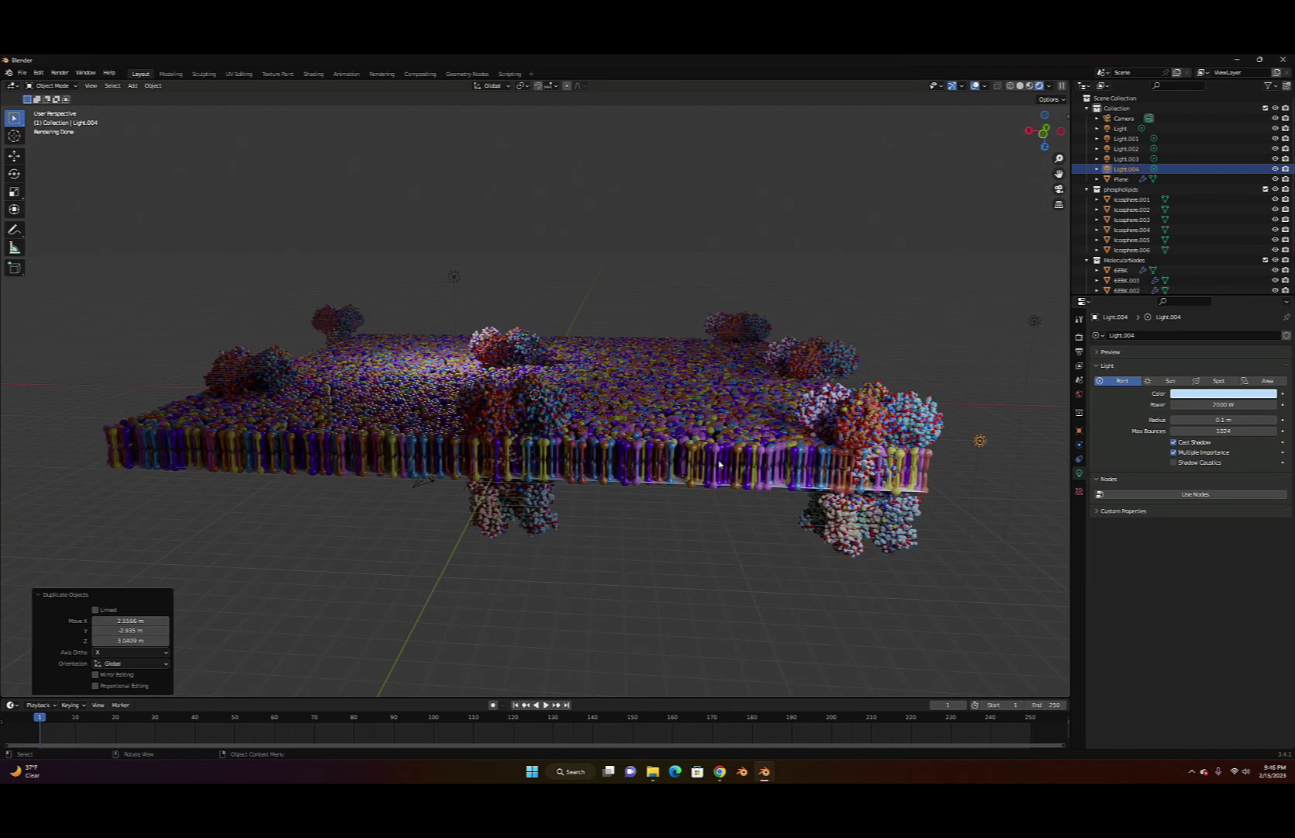
key("g")
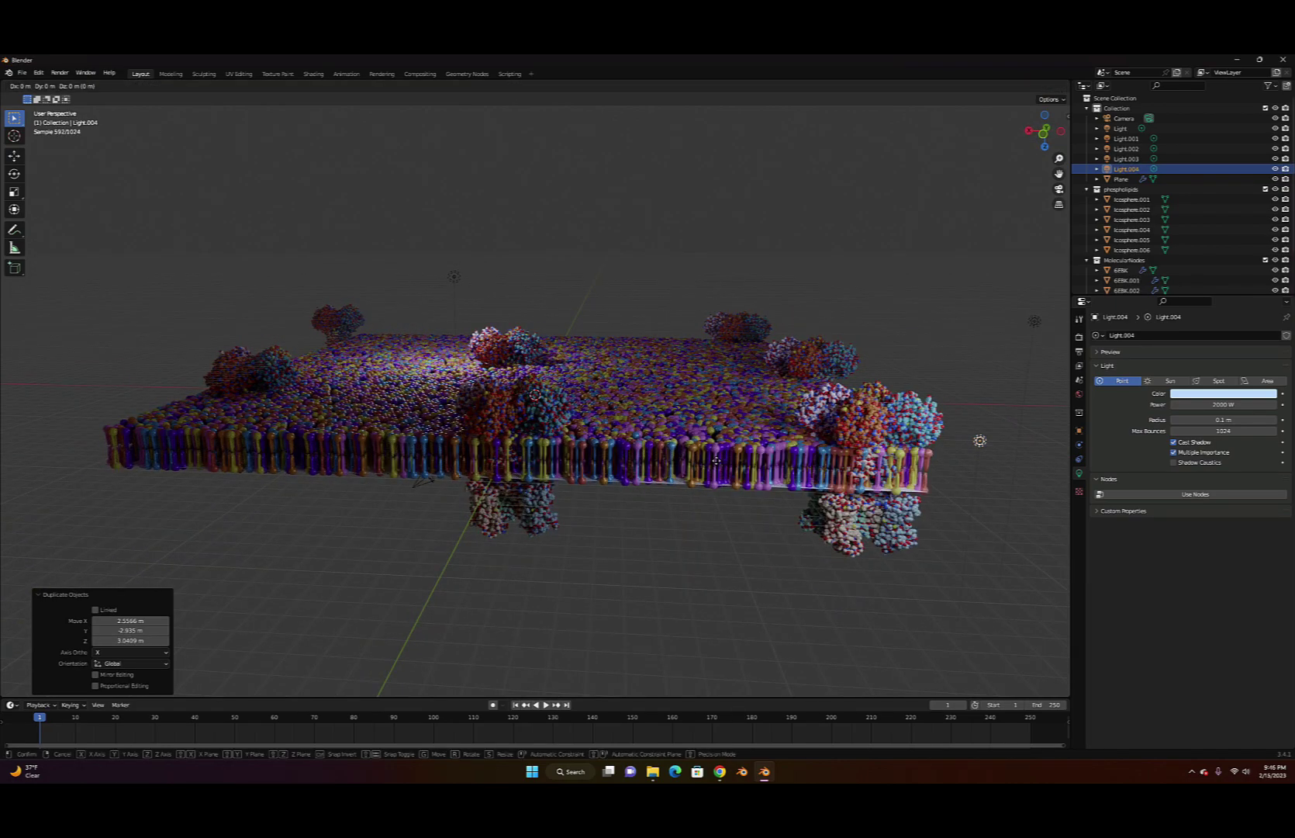
key("x")
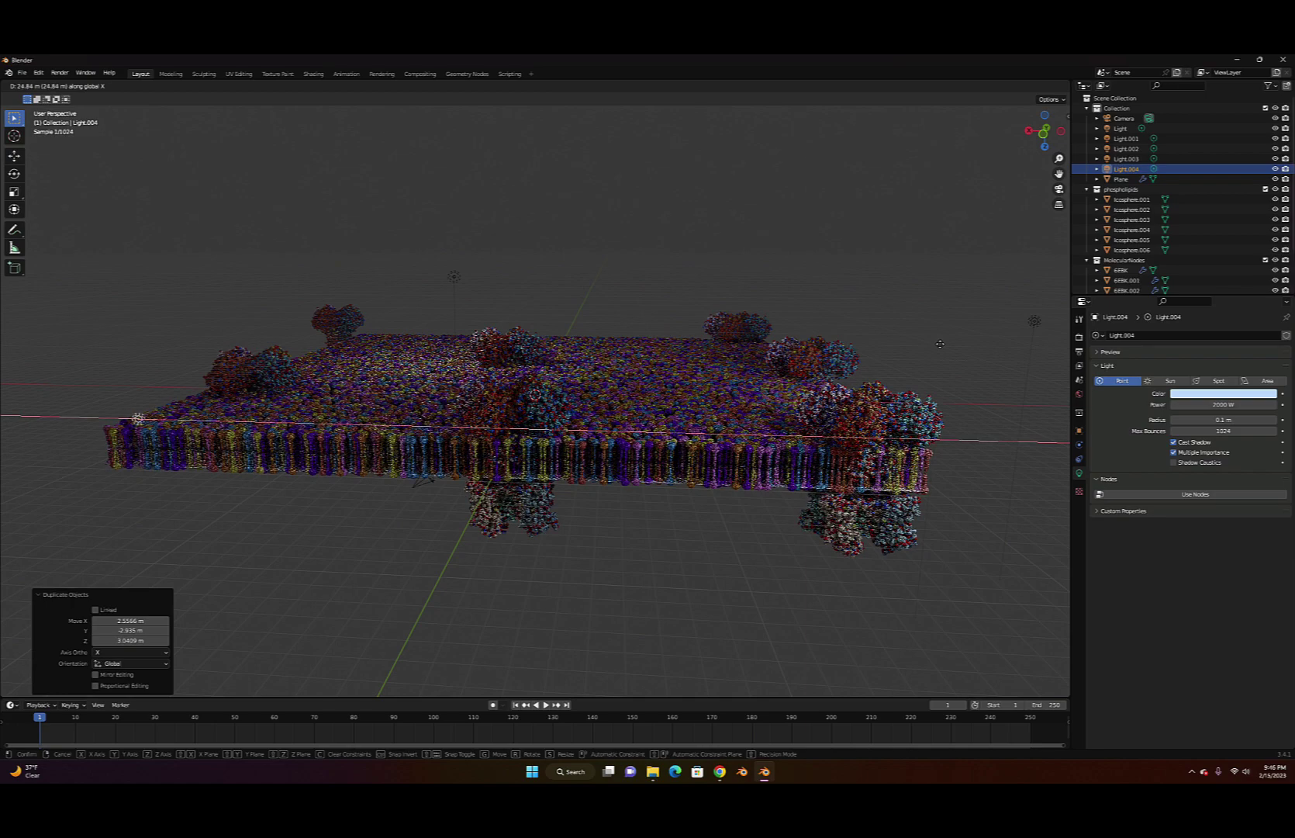
left_click(932, 342)
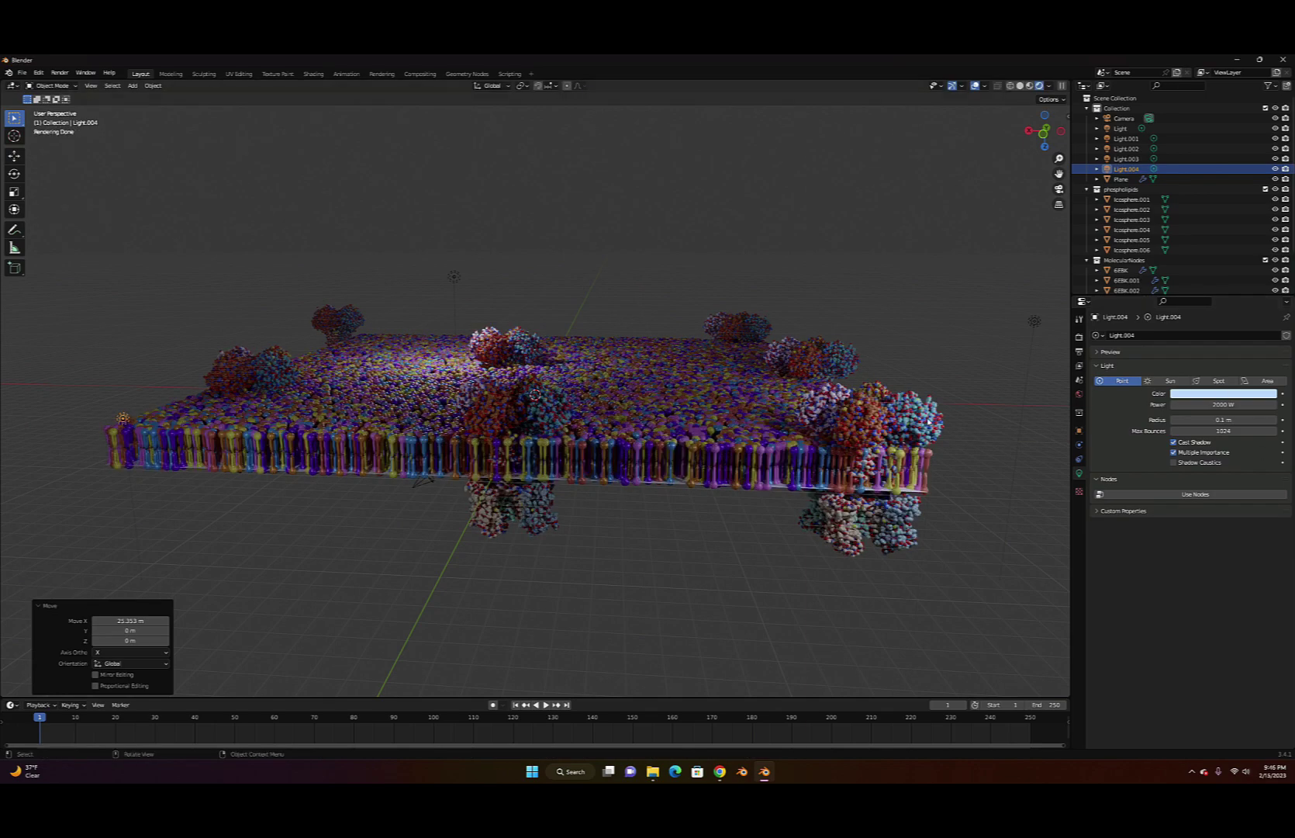
middle_click_drag(876, 344, 828, 365)
Duplicate Light.001 into Light.005, shifting it along Y then X, then duplicate the original Light
left_click(635, 495)
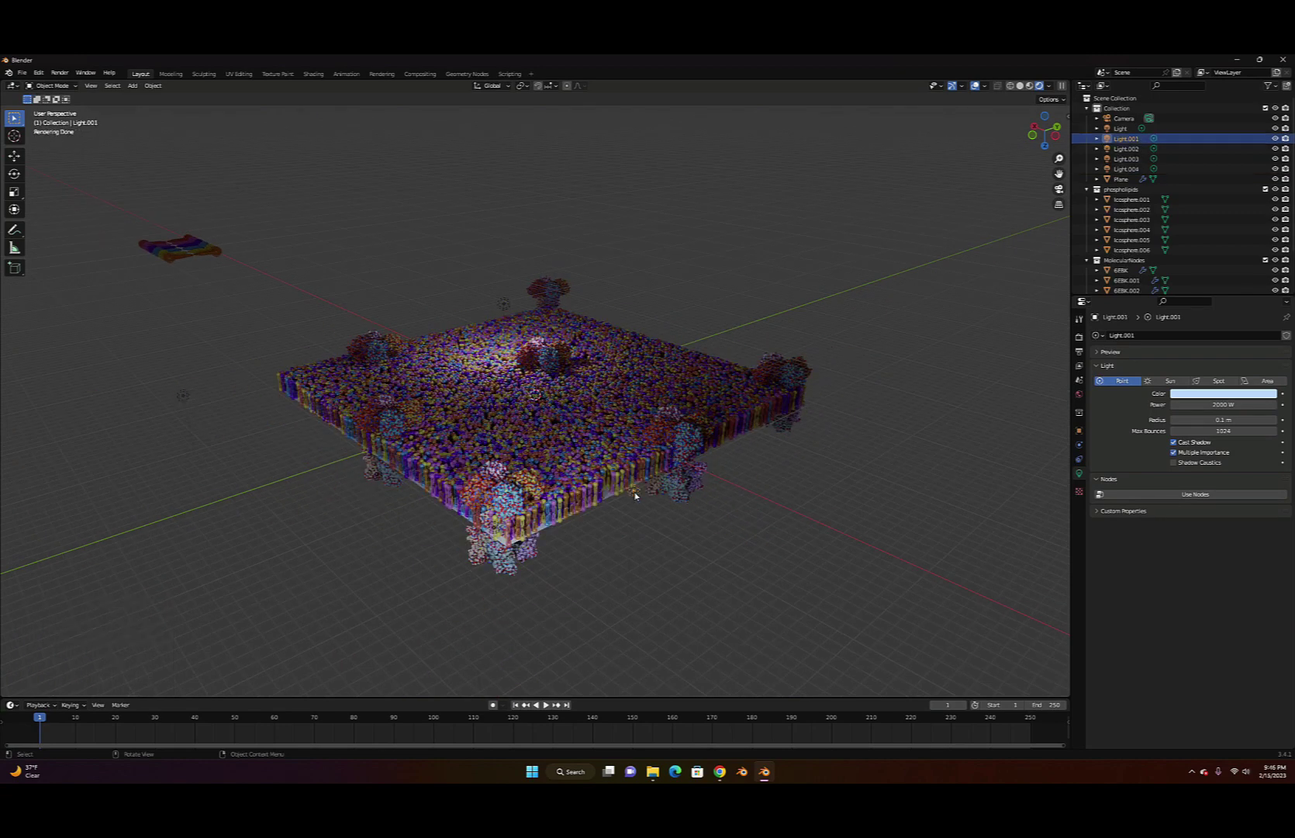
key("shift+d")
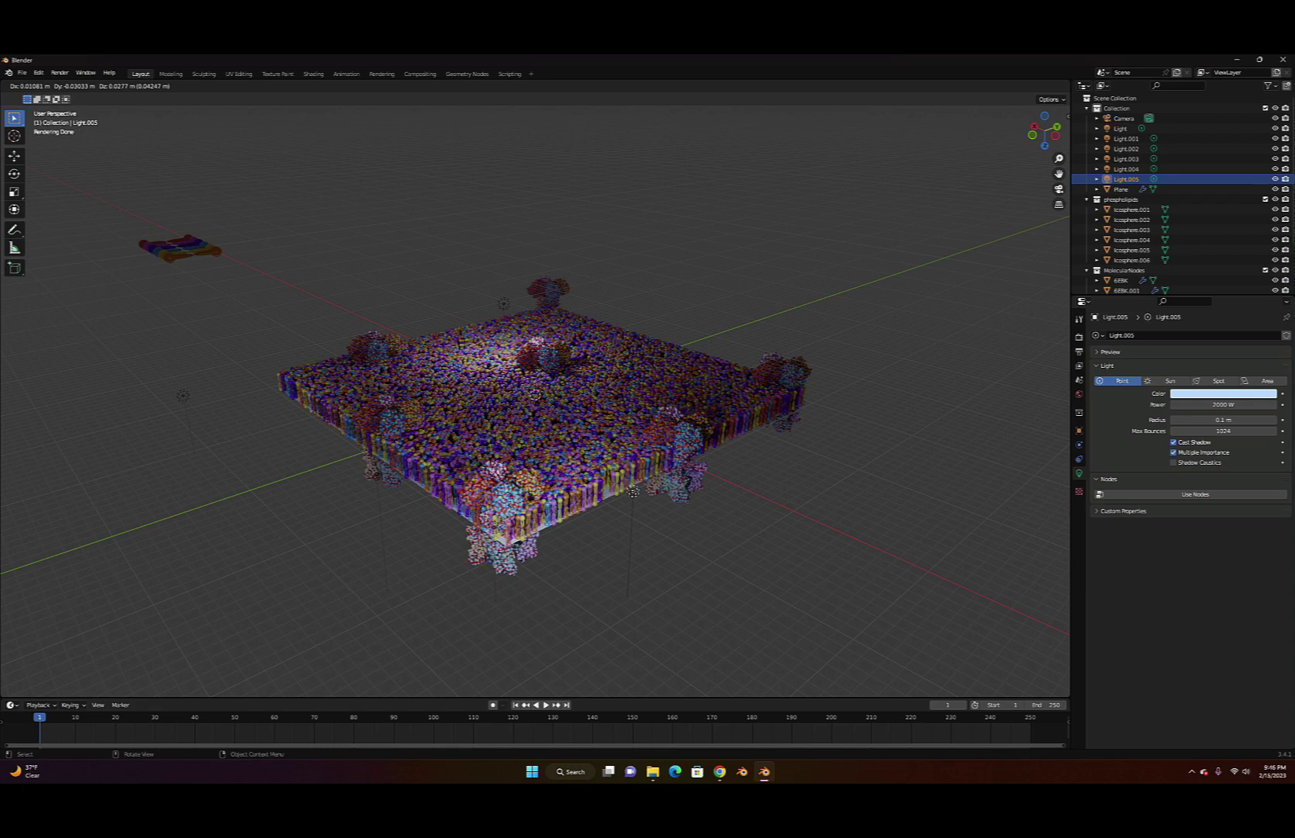
key("y")
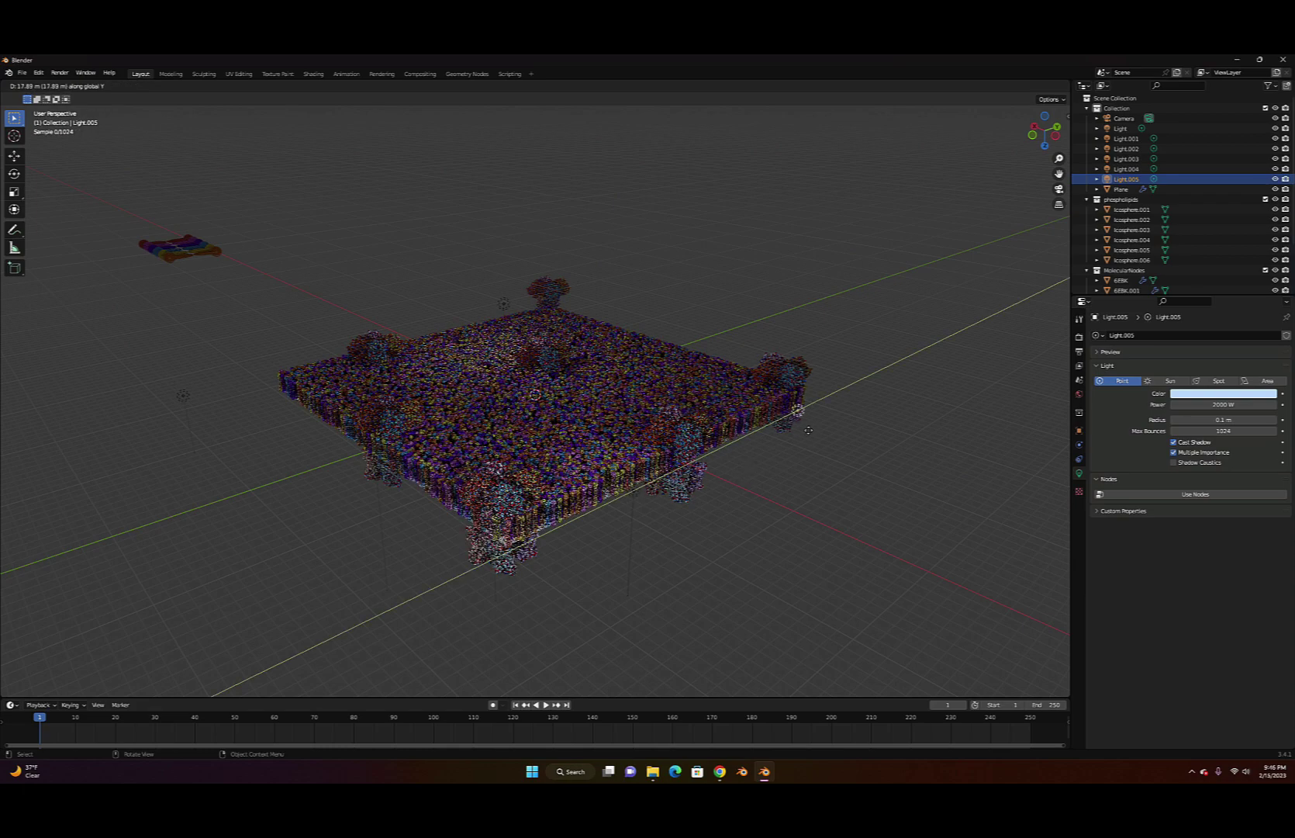
left_click(818, 424)
middle_click_drag(817, 424, 870, 509)
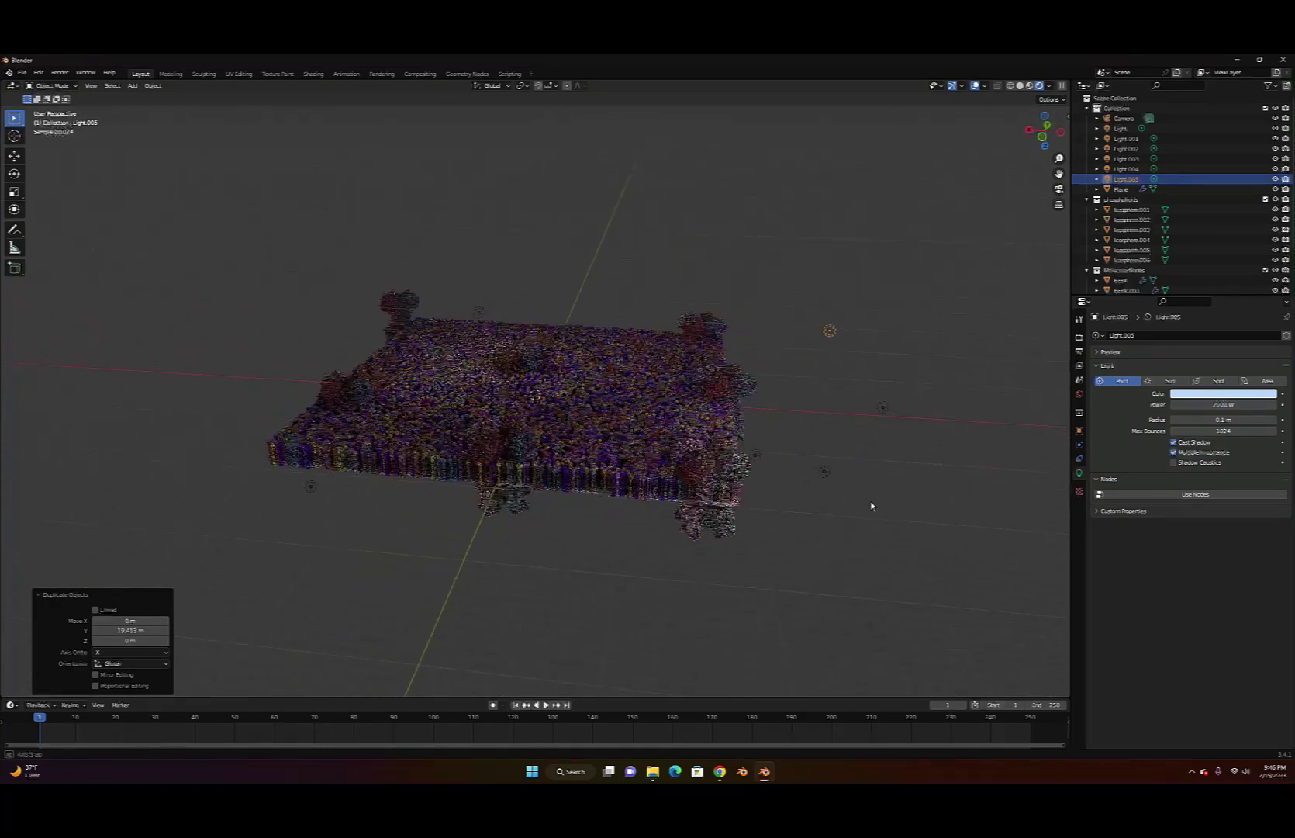
key("x")
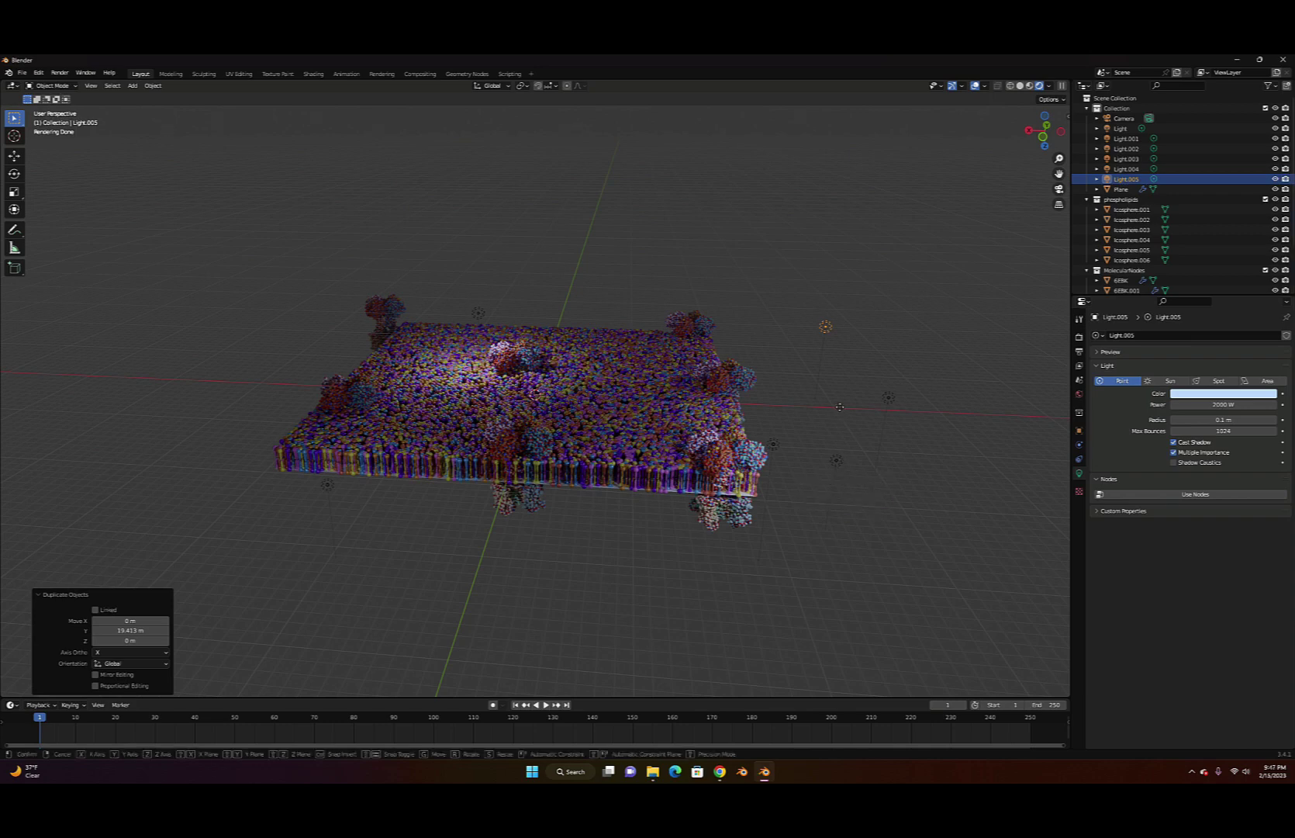
key("g")
key("x")
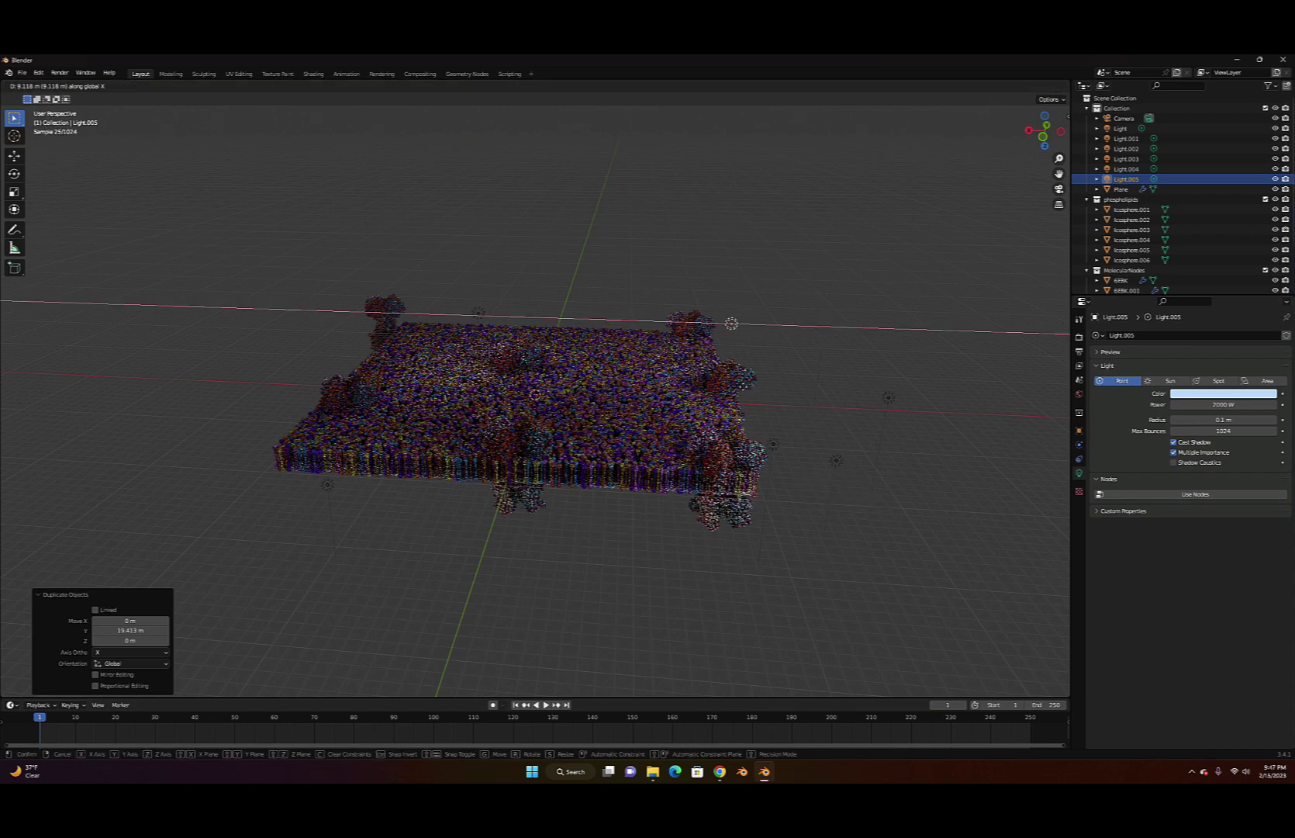
left_click(813, 518)
middle_click_drag(812, 518, 732, 566)
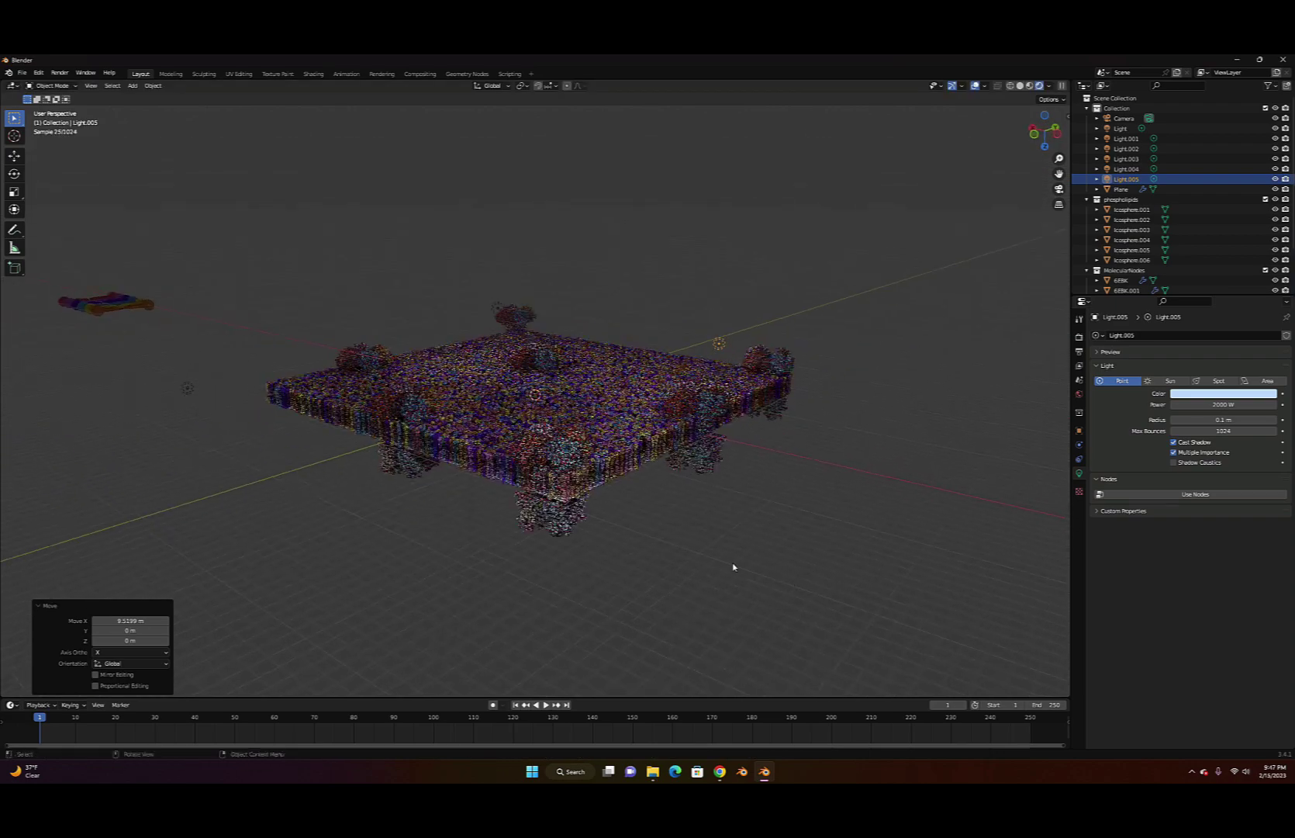
left_click(578, 463)
key("shift+d")
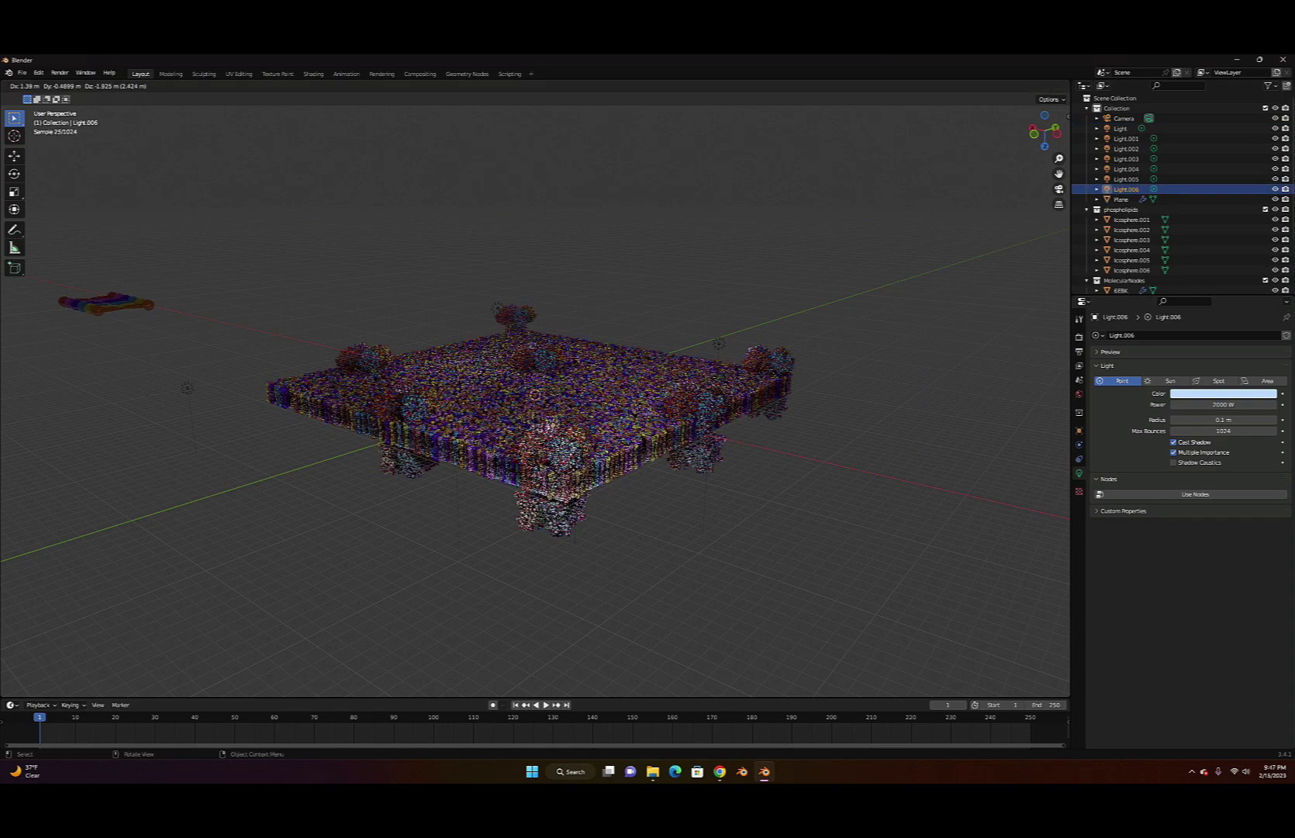
left_click(624, 535)
left_click(666, 566)
scroll(596, 547, "down", 1)
scroll(599, 546, "up", 2)
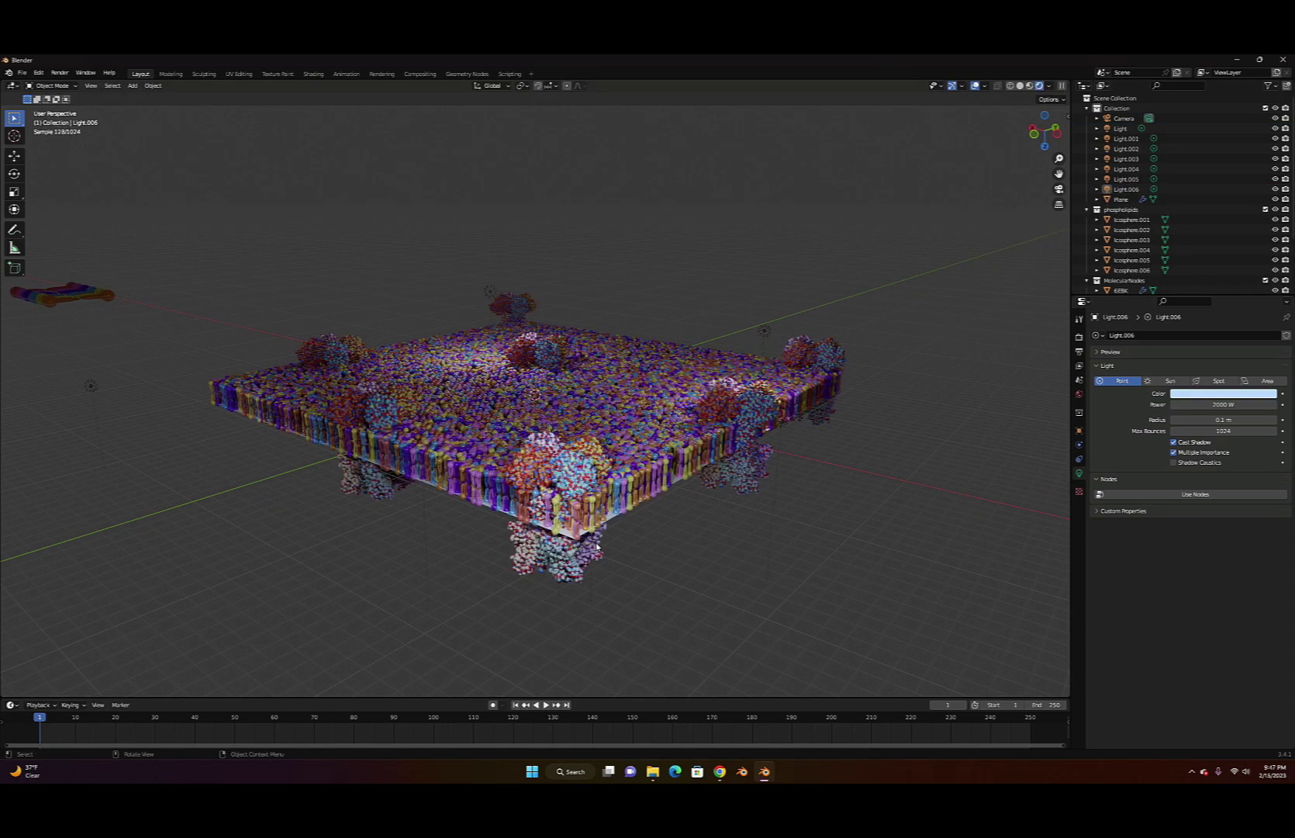
scroll(602, 548, "up", 4)
middle_click_drag(602, 549, 587, 567)
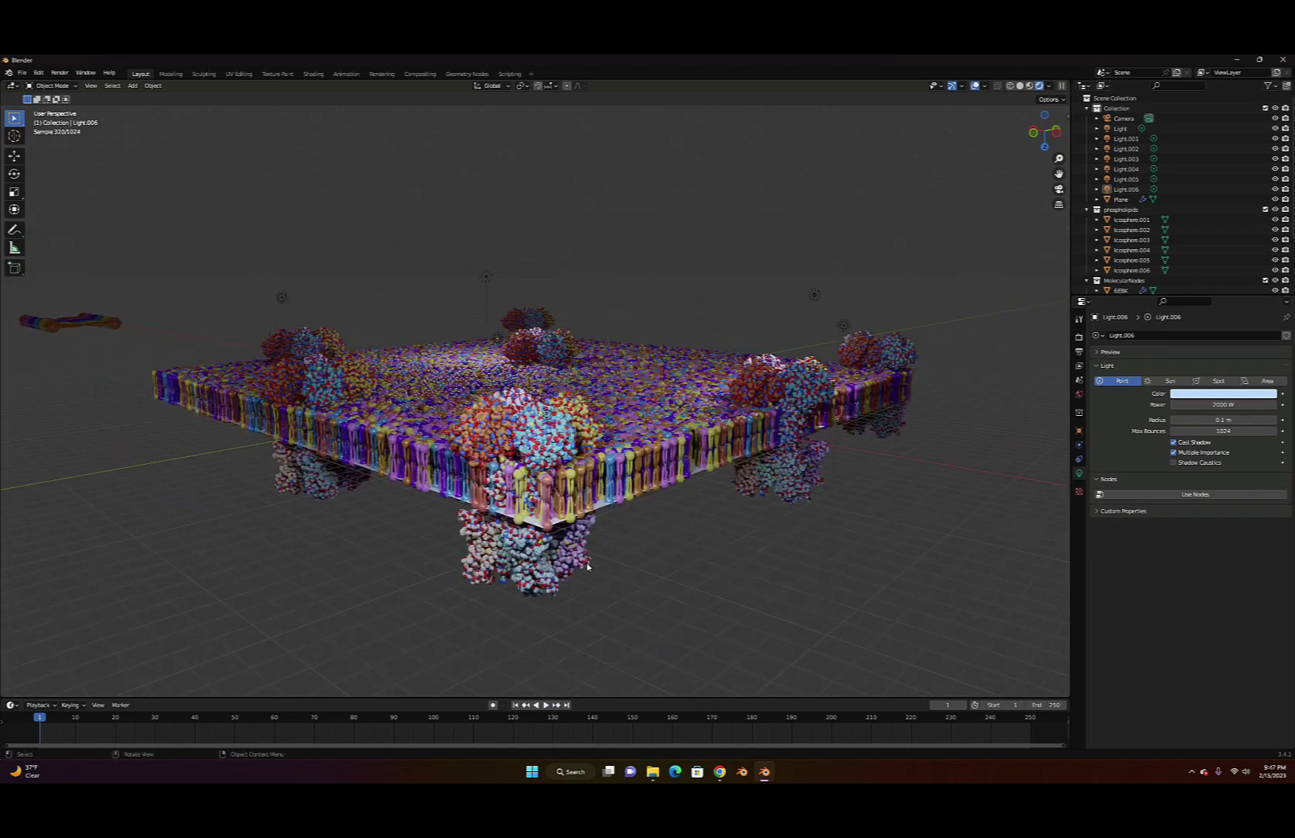
scroll(587, 566, "up", 2)
scroll(588, 567, "down", 3)
middle_click_drag(610, 567, 543, 545)
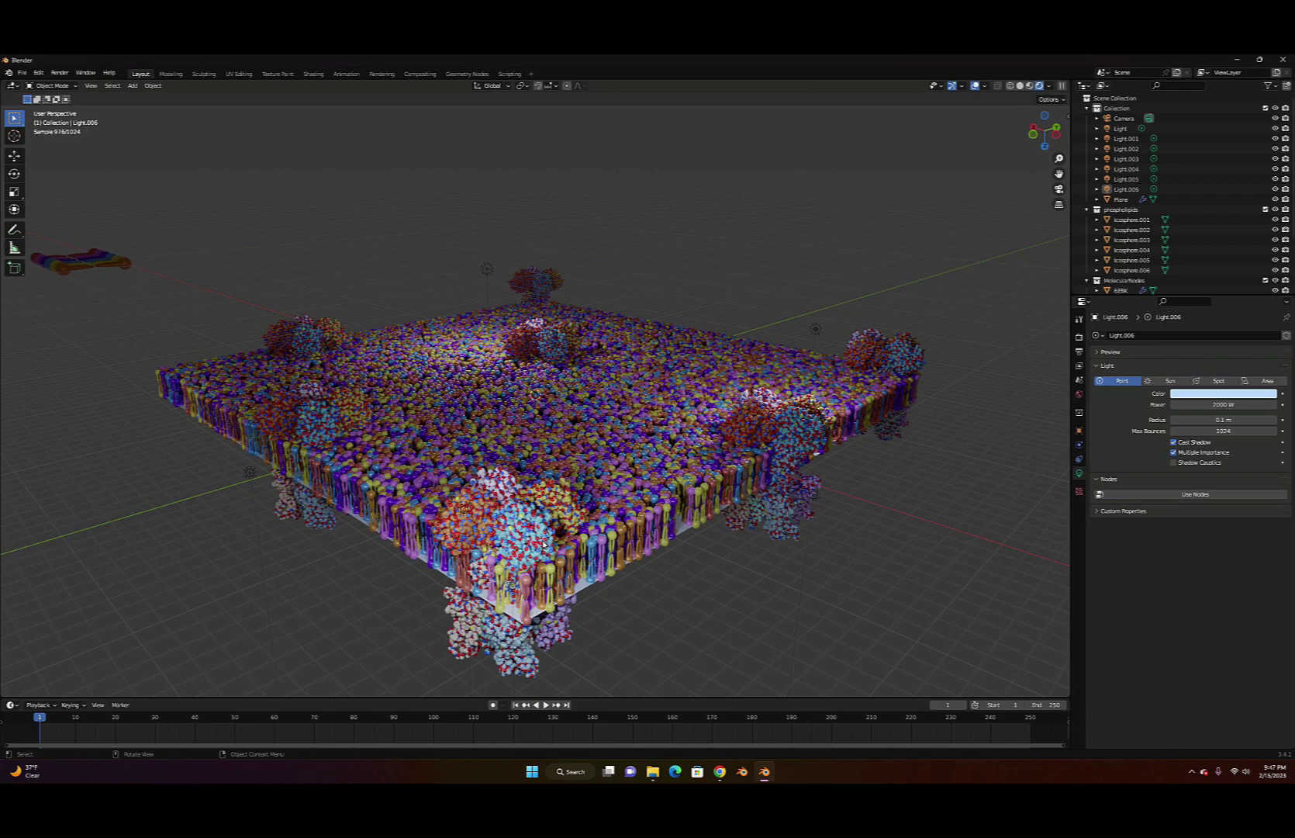
middle_click_drag(543, 543, 540, 484)
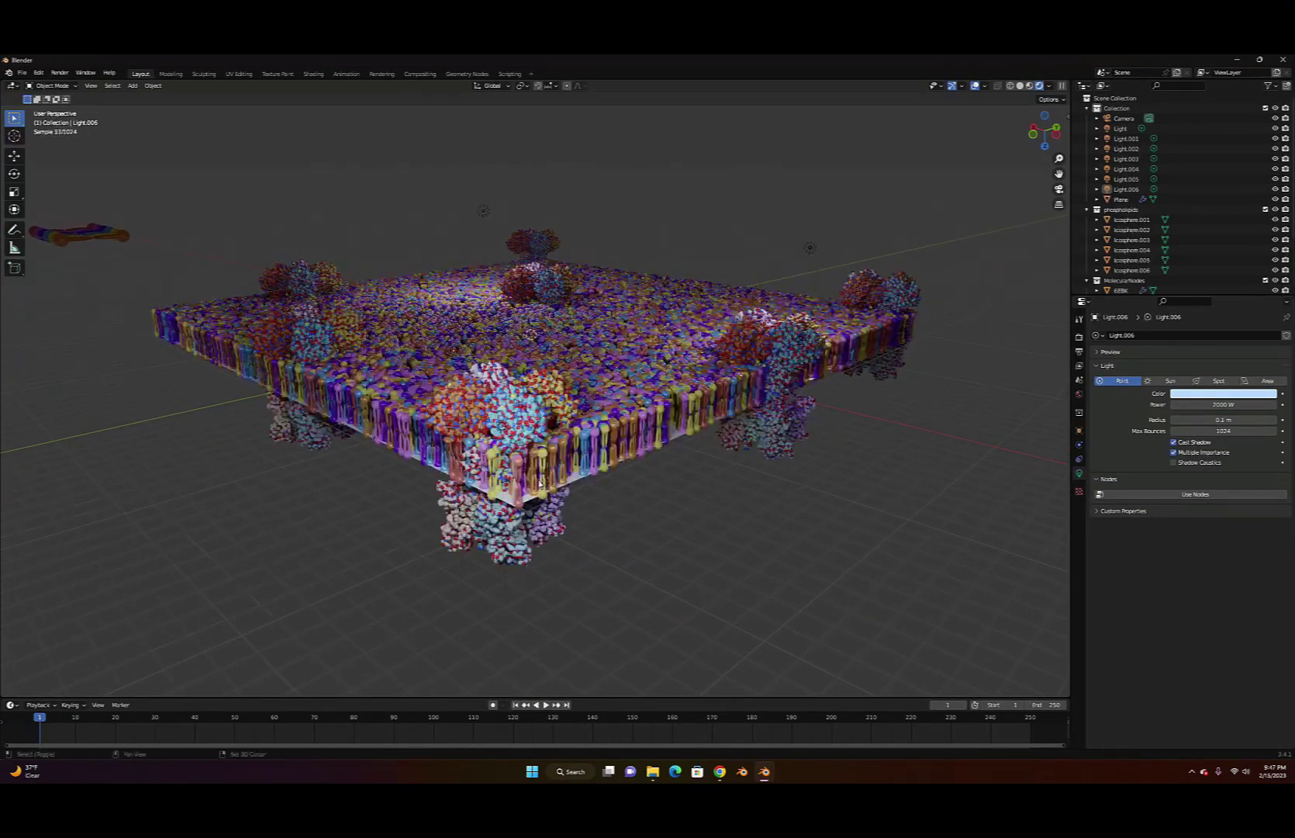
scroll(541, 483, "up", 2)
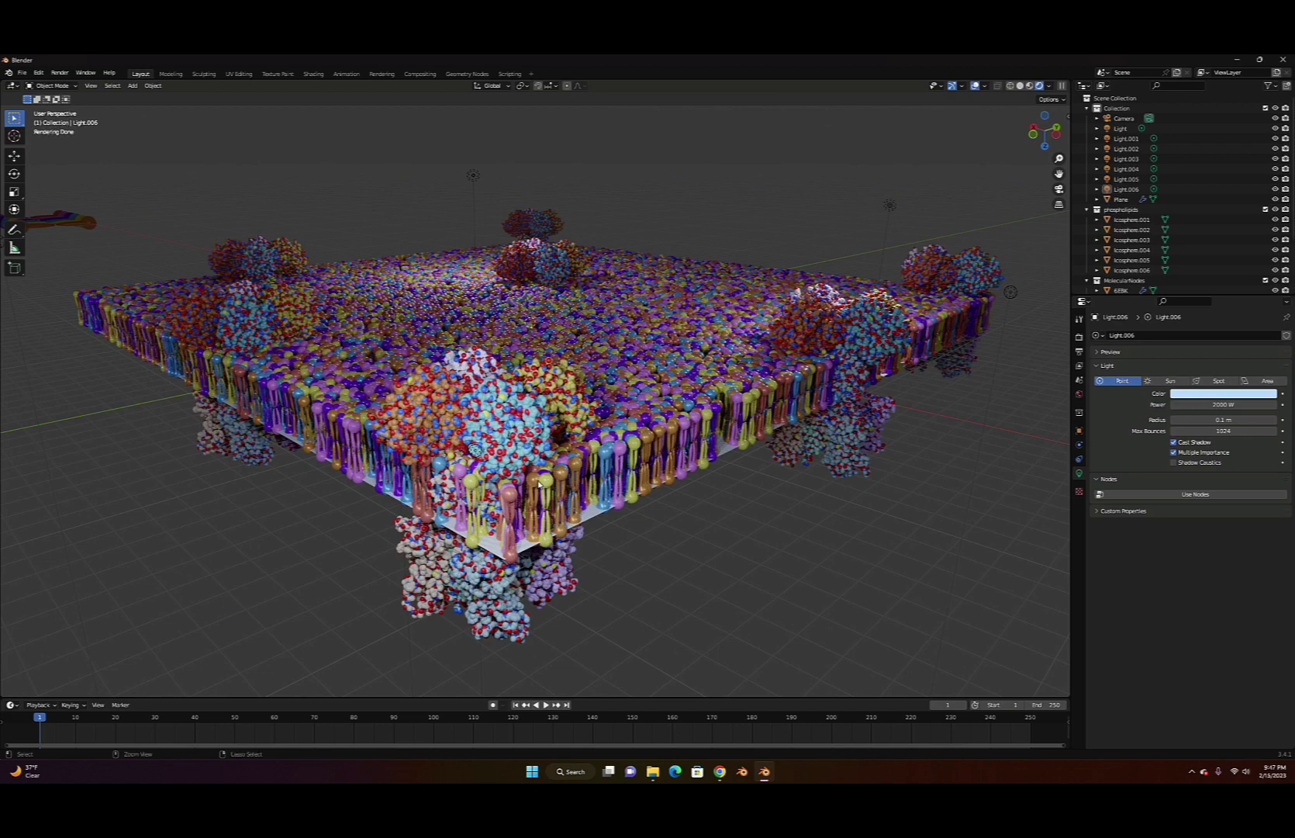
Look through the scene camera (Numpad 0) and start rendering frame 1 with Render Image
key("ctrl+alt+KP_0")
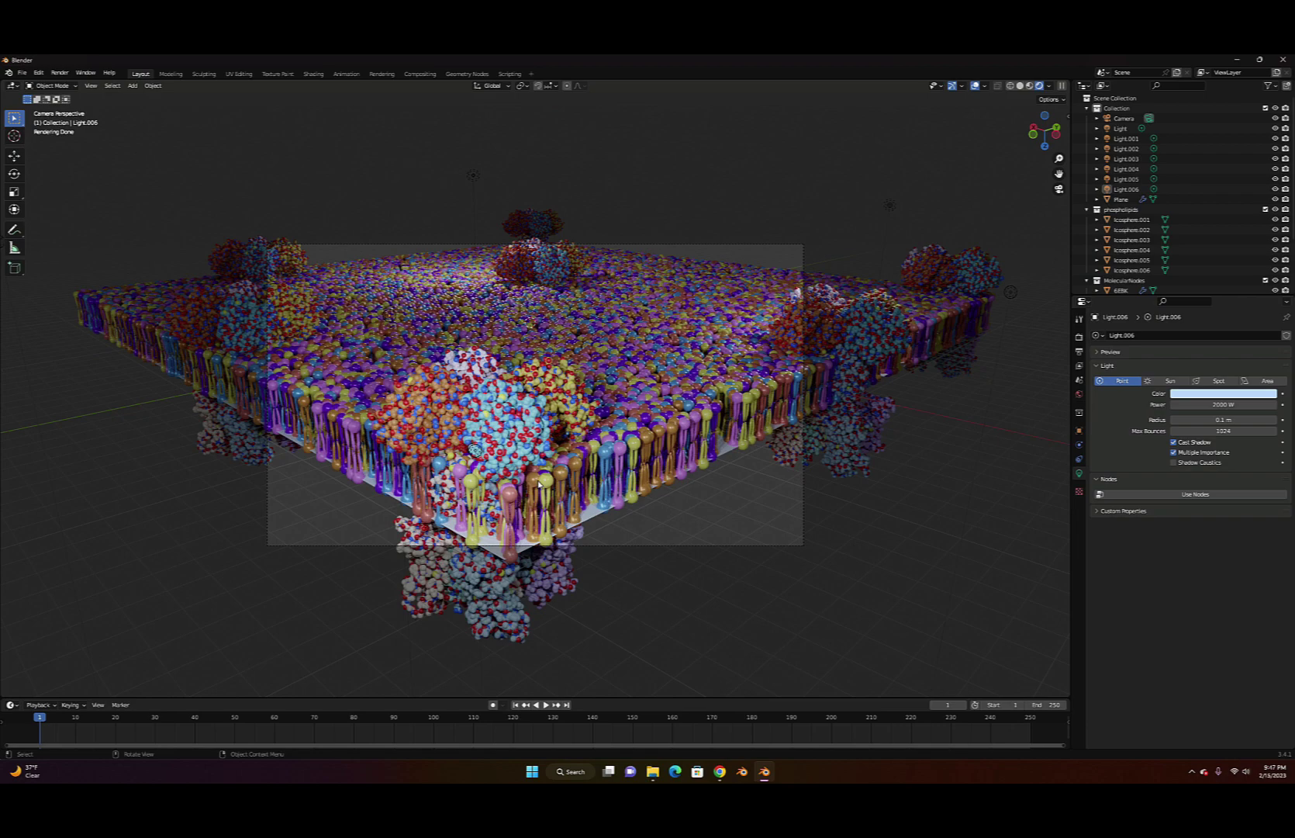
middle_click_drag(615, 601, 610, 604)
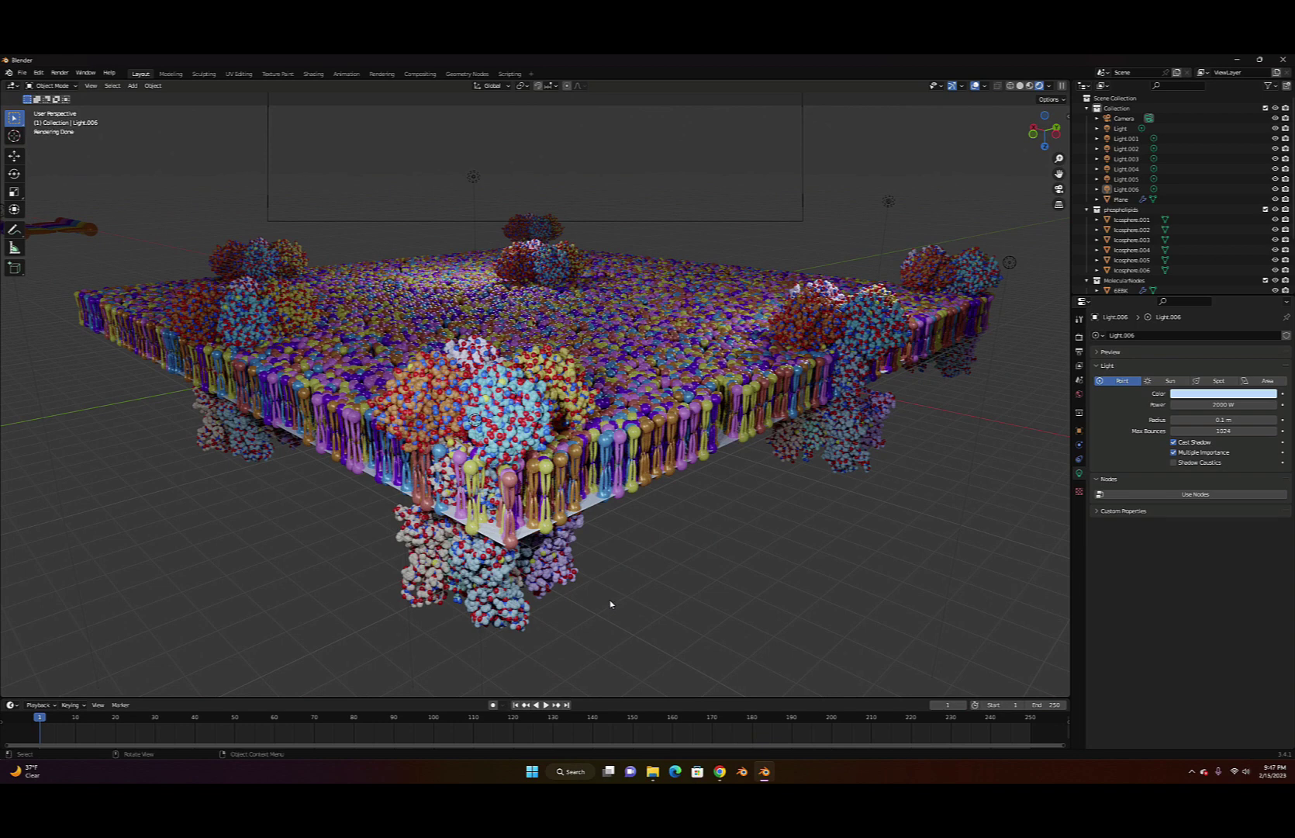
scroll(609, 604, "down", 2)
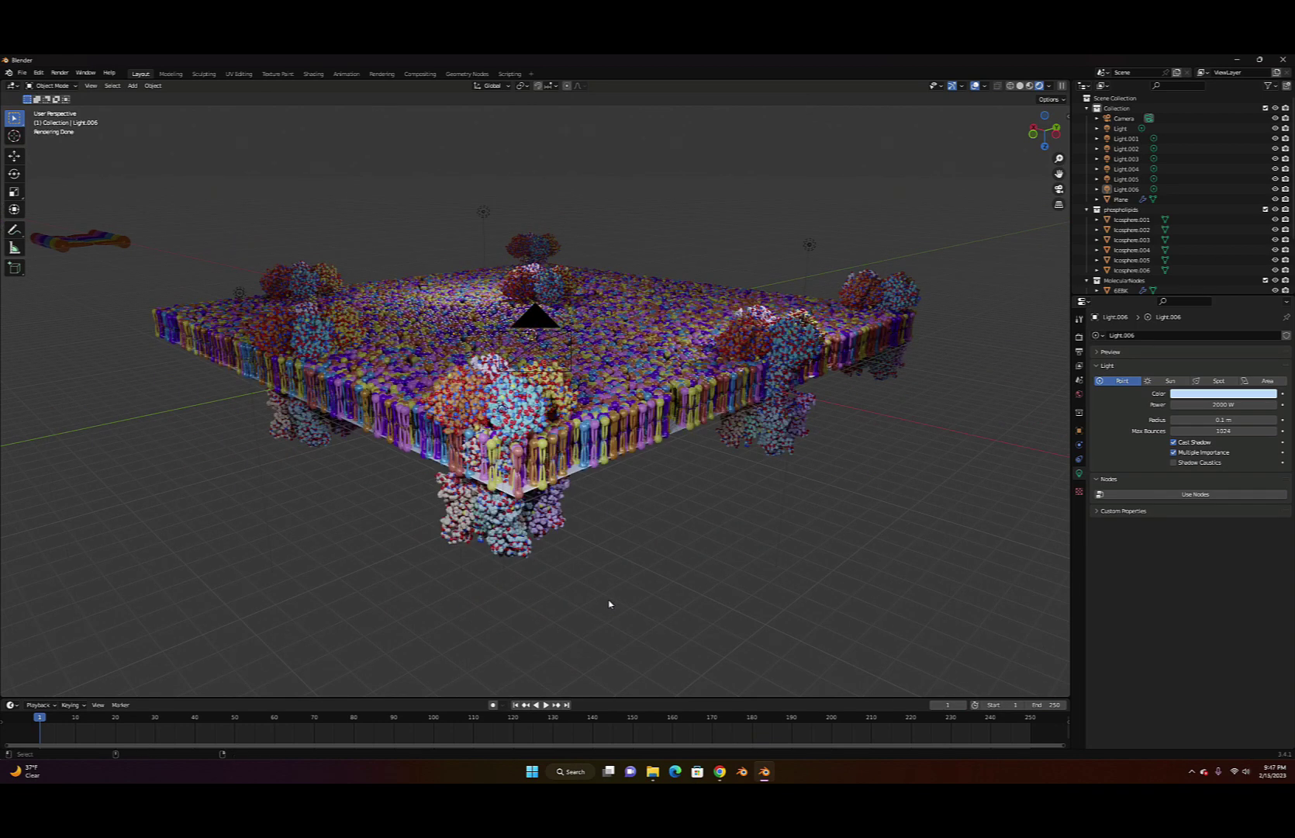
key("KP_0")
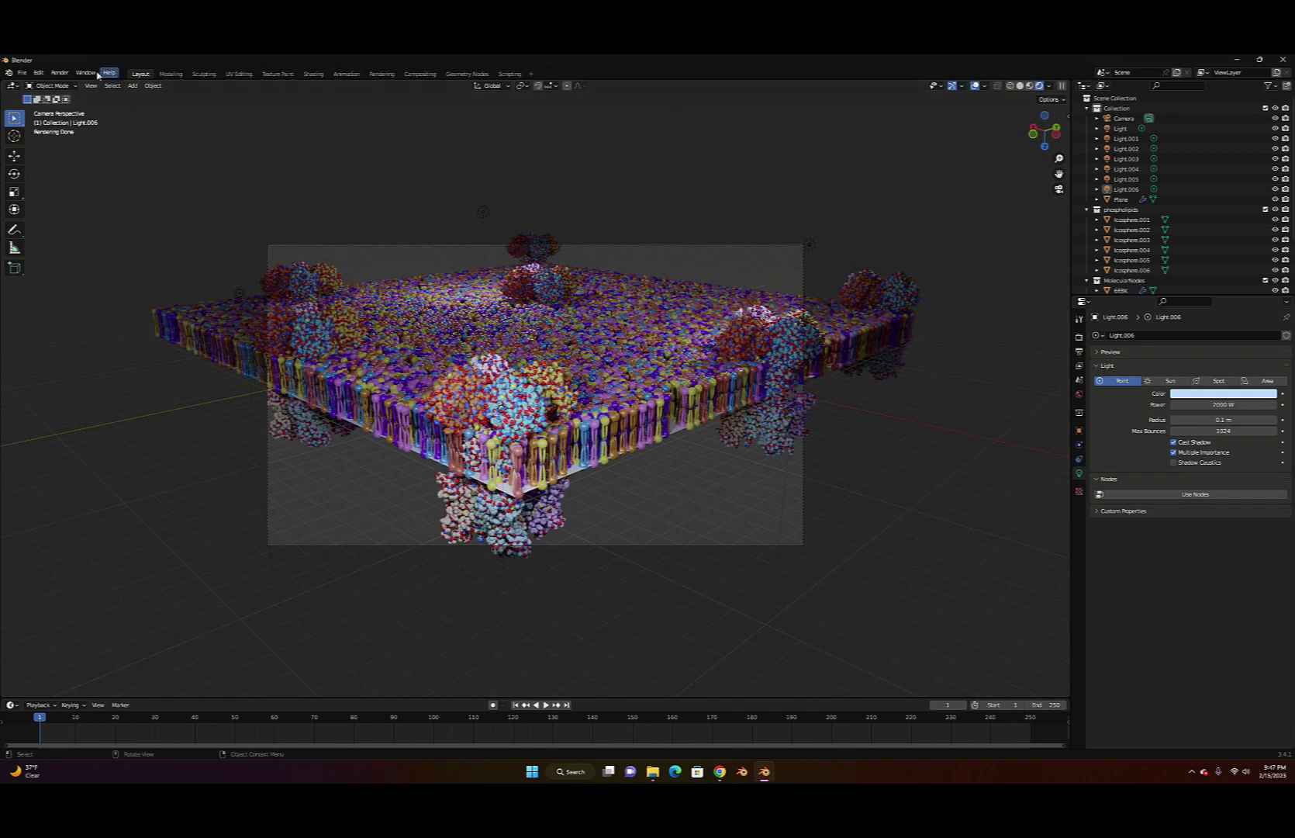
left_click(61, 73)
left_click(77, 84)
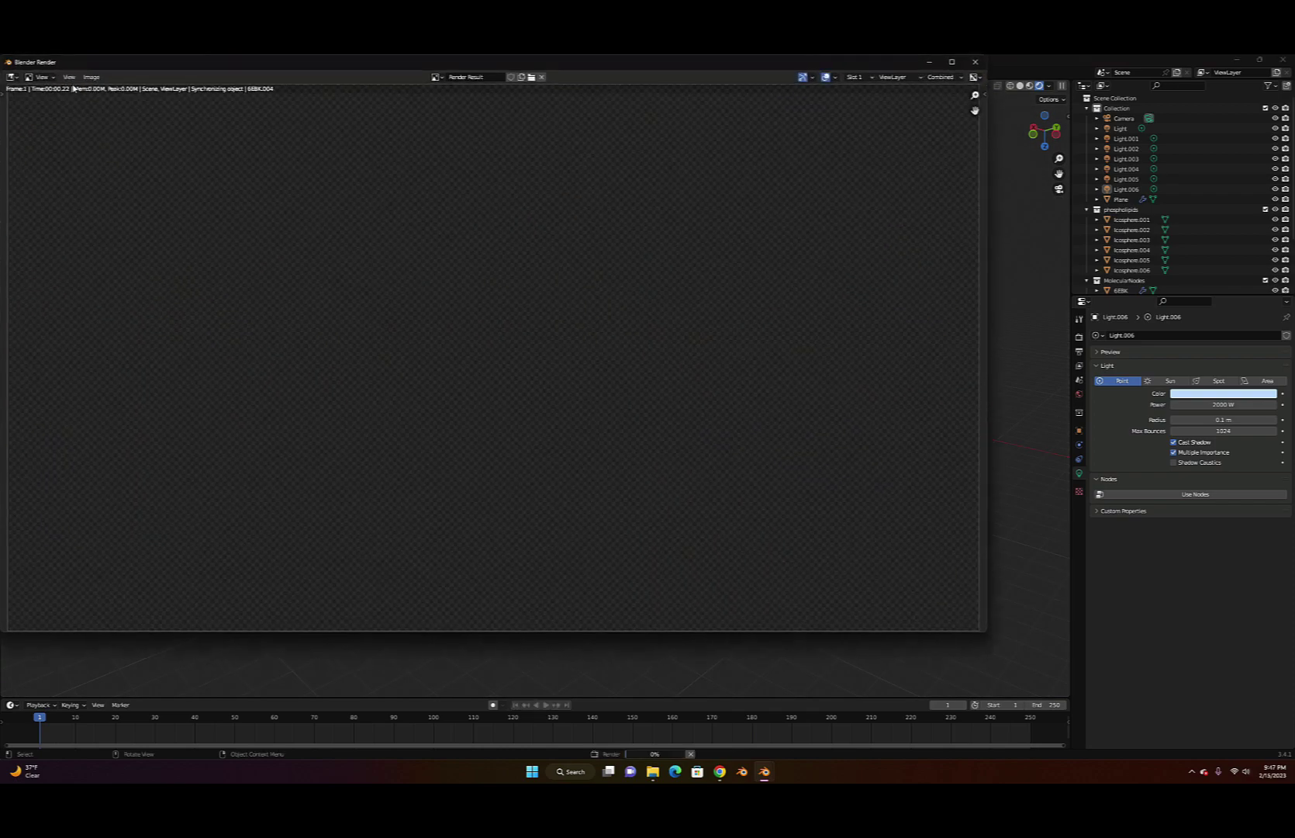